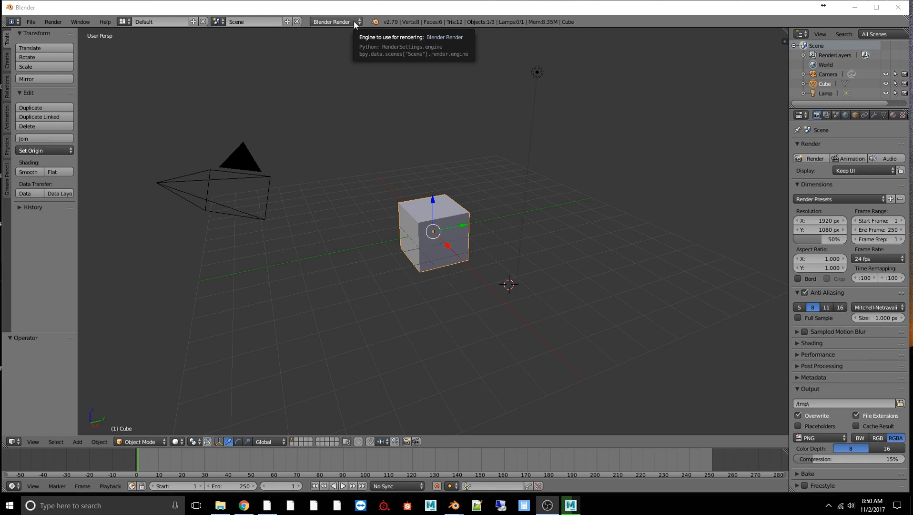
Step: Switch to the Pixar website in Chrome, maximize the window and open the RenderMan site from its technology section
{"action": "left_click", "coordinate": [355, 22]}
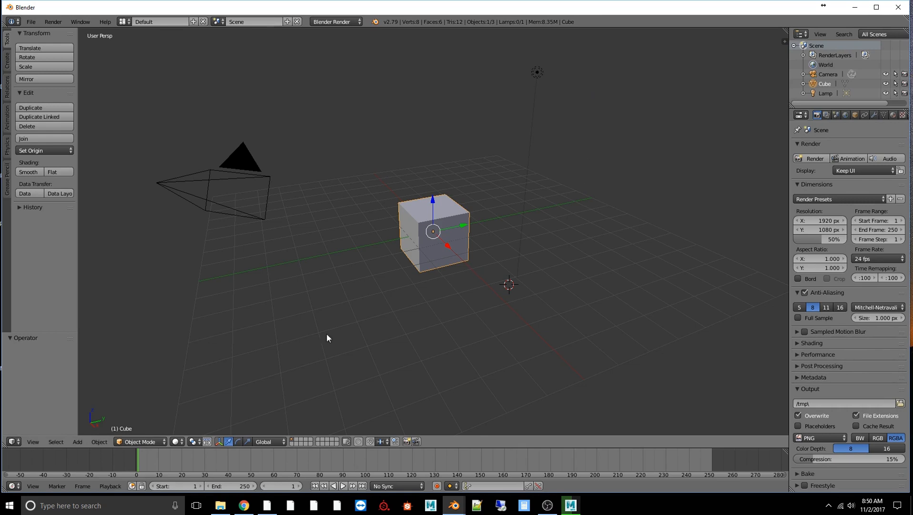
{"action": "mouse_move", "coordinate": [246, 507]}
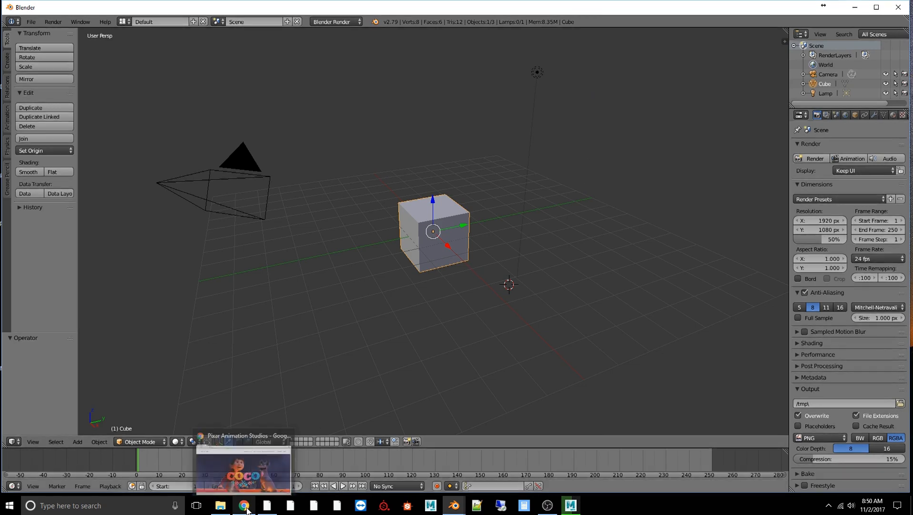
{"action": "mouse_move", "coordinate": [259, 459]}
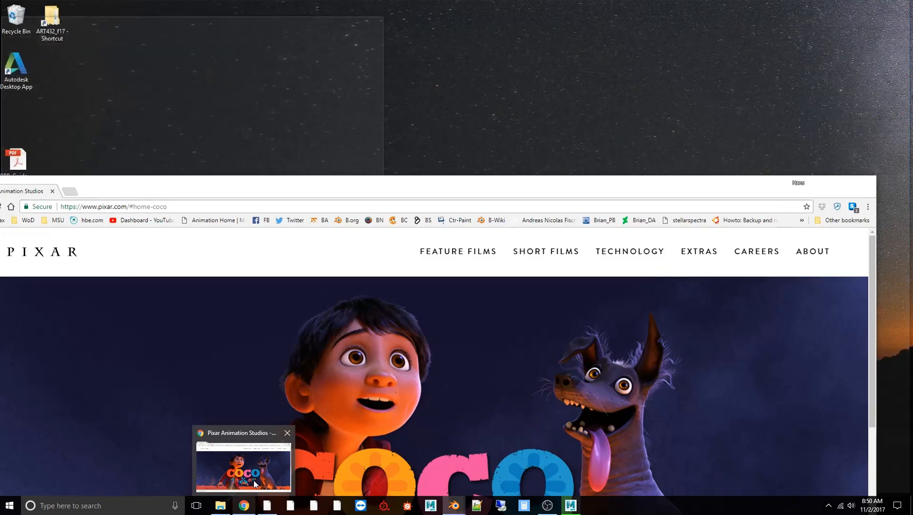
{"action": "left_click", "coordinate": [258, 478]}
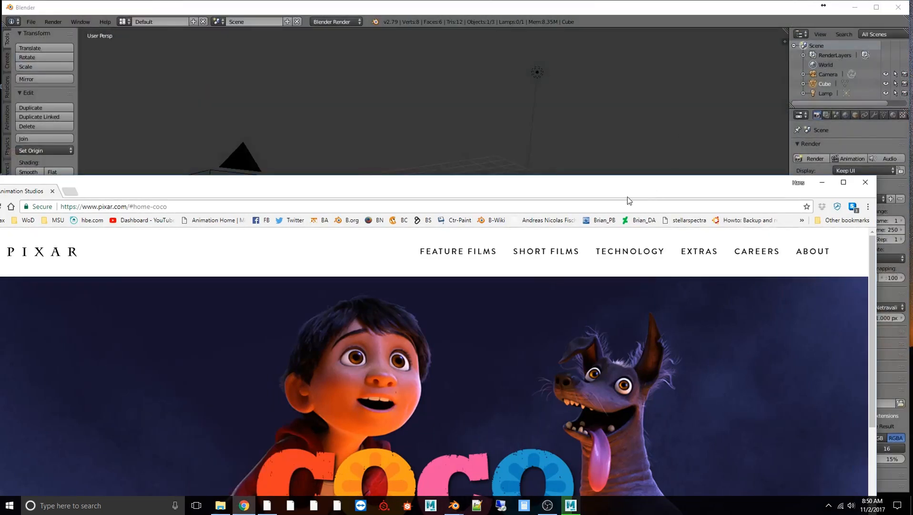
{"action": "left_click_drag", "start_coordinate": [577, 187], "coordinate": [614, 1]}
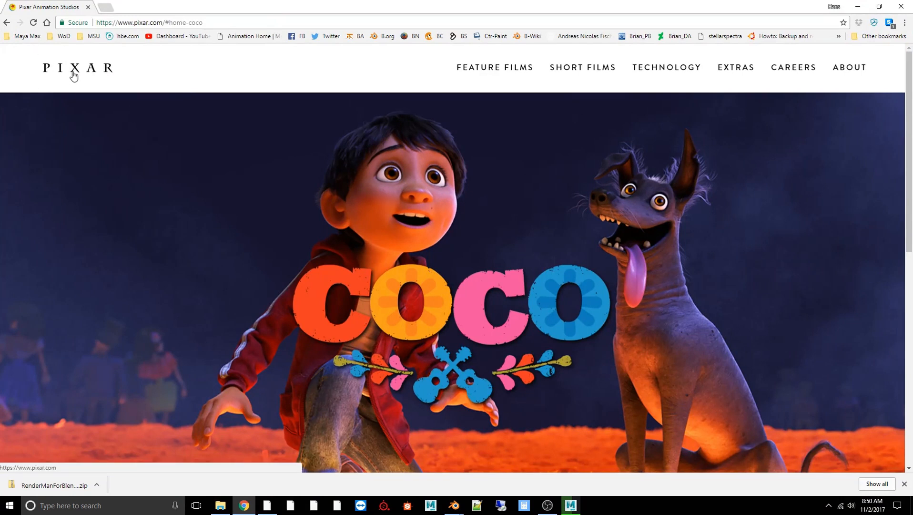
{"action": "mouse_move", "coordinate": [668, 75]}
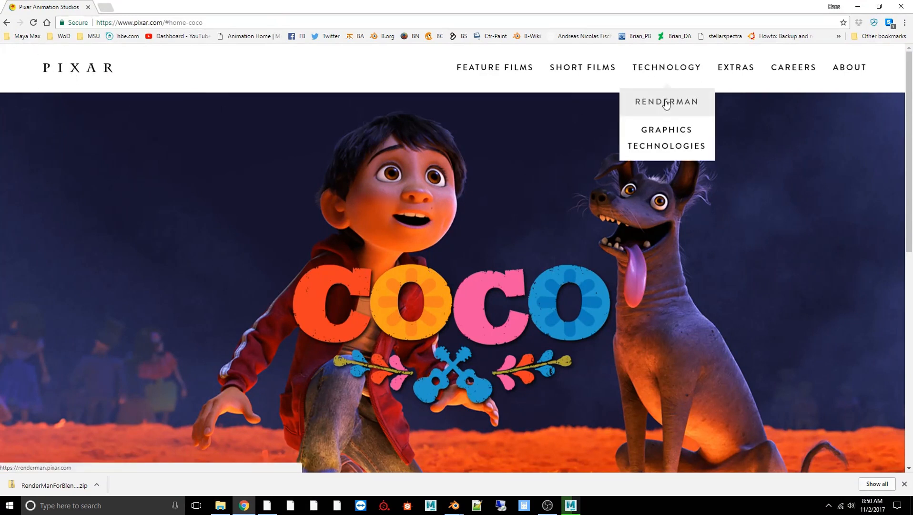
{"action": "left_click", "coordinate": [665, 100]}
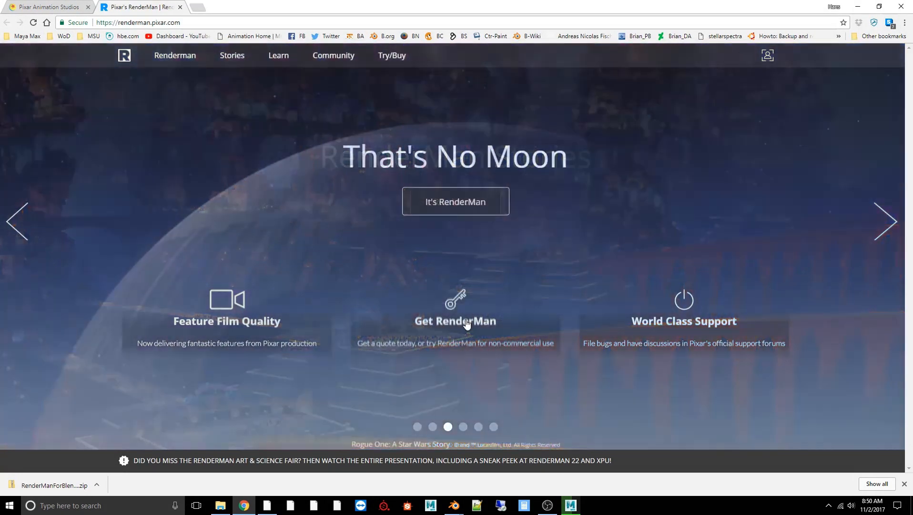
Step: Open the Get RenderMan page with the trial and purchase options from the RenderMan home page
{"action": "double_click", "coordinate": [466, 324]}
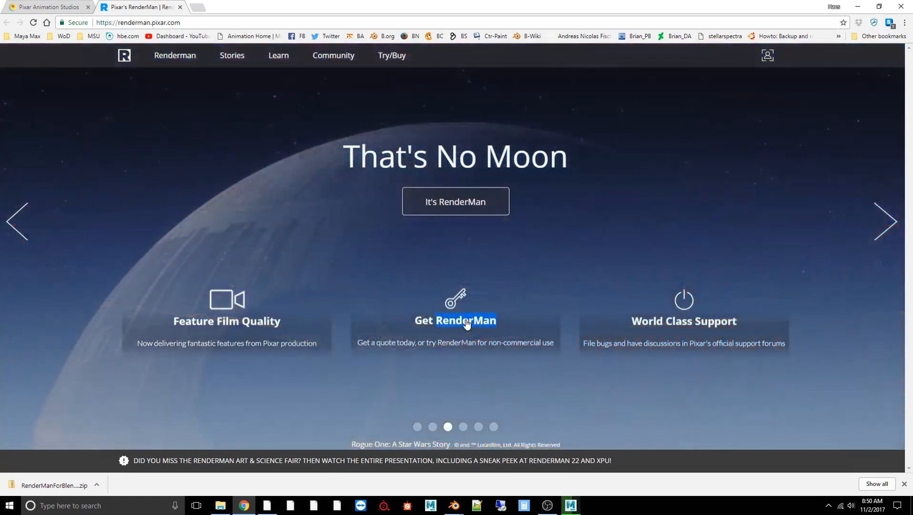
{"action": "left_click", "coordinate": [433, 341]}
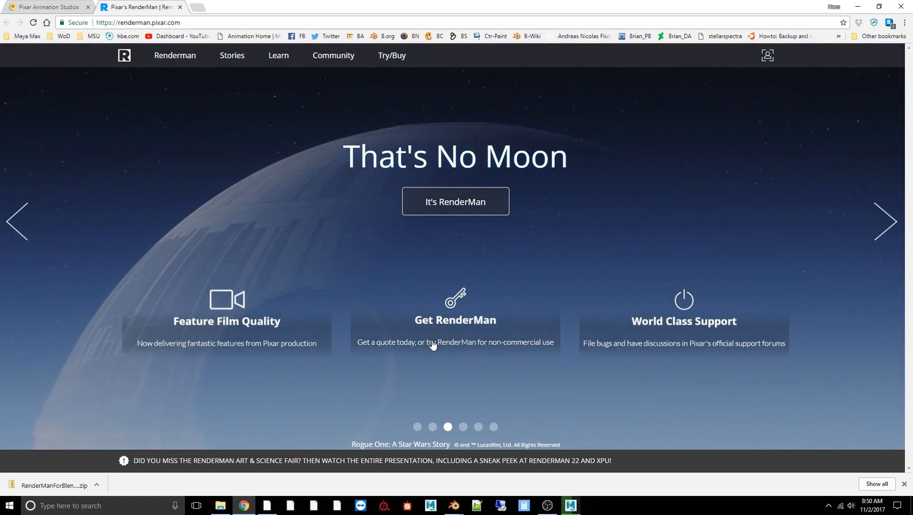
{"action": "triple_click", "coordinate": [431, 342]}
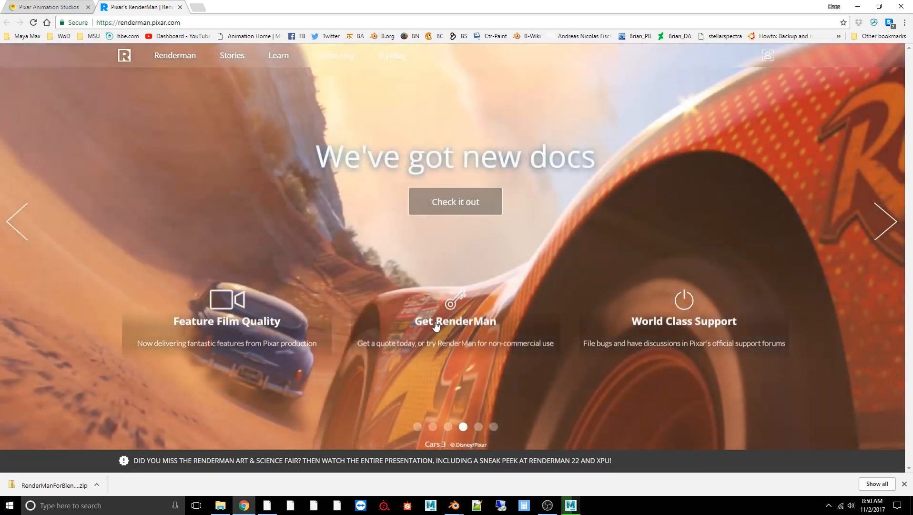
{"action": "double_click", "coordinate": [435, 324]}
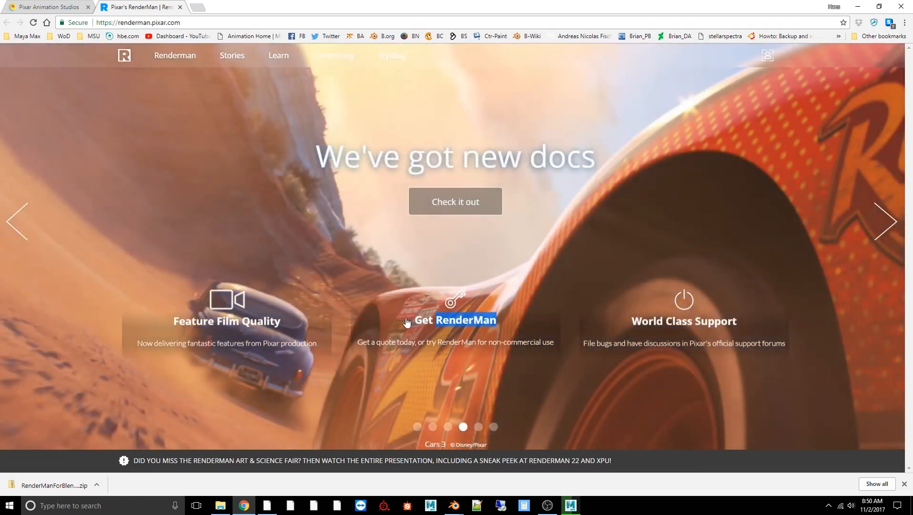
{"action": "left_click", "coordinate": [408, 324]}
{"action": "right_click", "coordinate": [416, 342]}
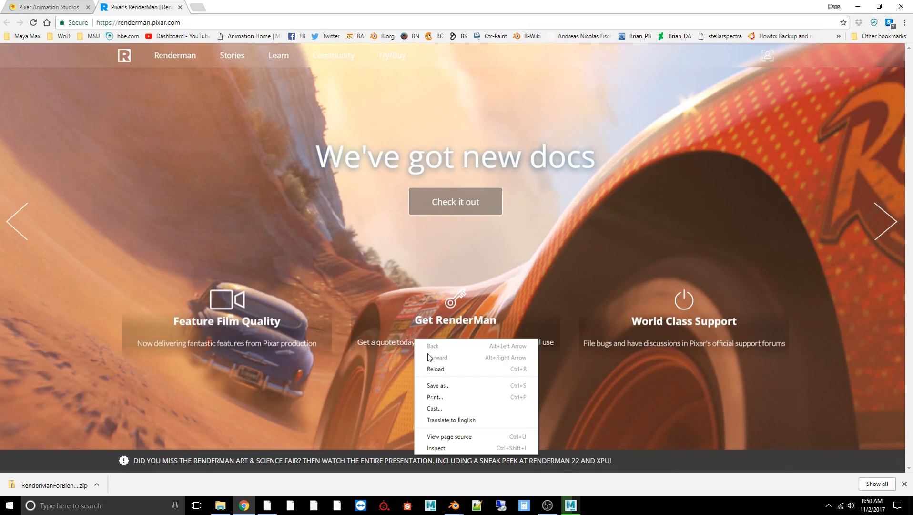
{"action": "left_click", "coordinate": [421, 328]}
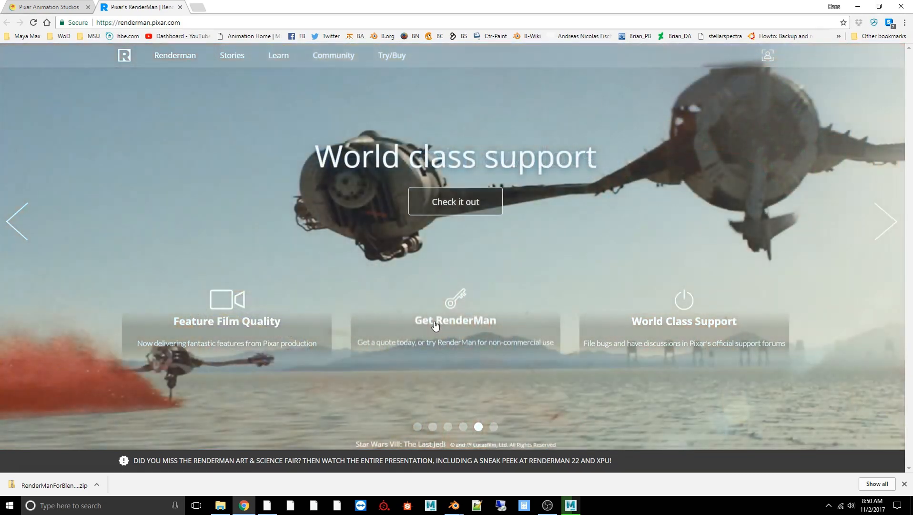
{"action": "triple_click", "coordinate": [434, 324]}
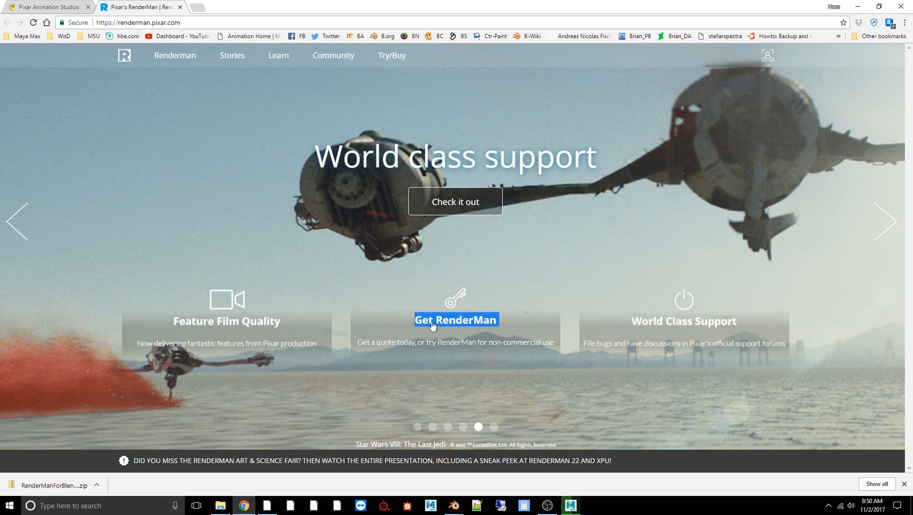
{"action": "left_click", "coordinate": [418, 342]}
{"action": "left_click", "coordinate": [453, 301]}
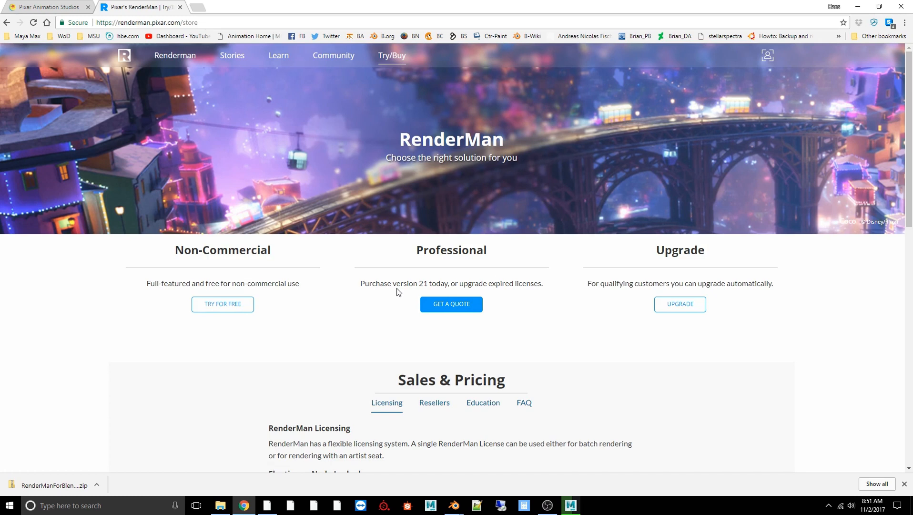
Step: Choose the free non-commercial version and log in to the RenderMan Forums with the saved username and password
{"action": "left_click", "coordinate": [227, 307]}
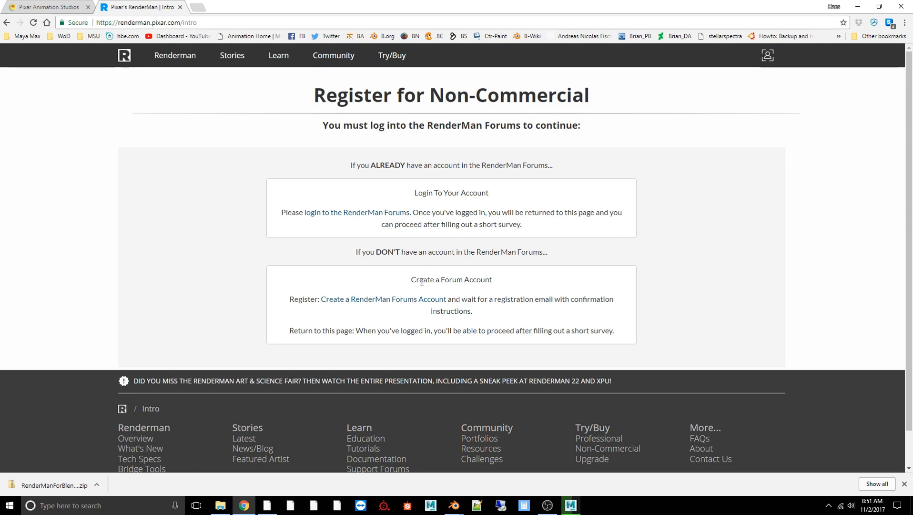
{"action": "left_click", "coordinate": [767, 56]}
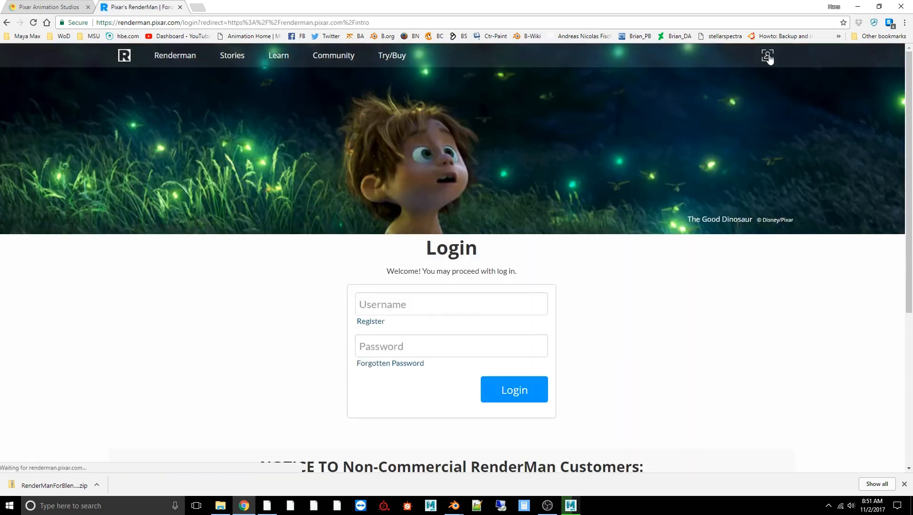
{"action": "left_click", "coordinate": [413, 304]}
{"action": "left_click", "coordinate": [414, 305]}
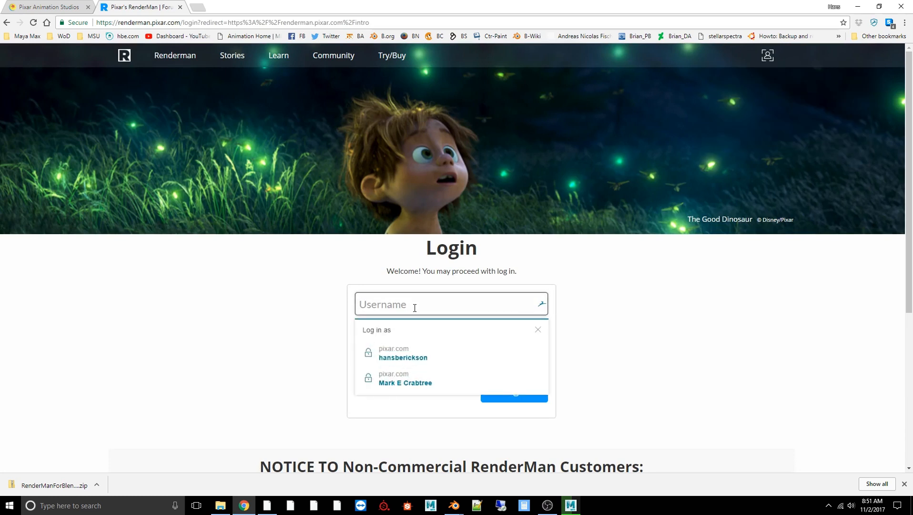
{"action": "left_click", "coordinate": [398, 356]}
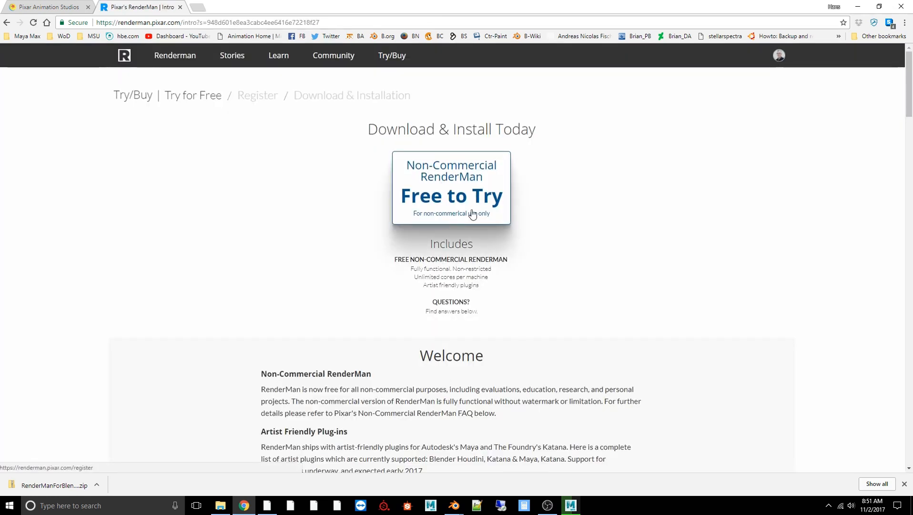
Step: Open the registration form for Non-Commercial RenderMan and look through its fields
{"action": "left_click", "coordinate": [446, 183]}
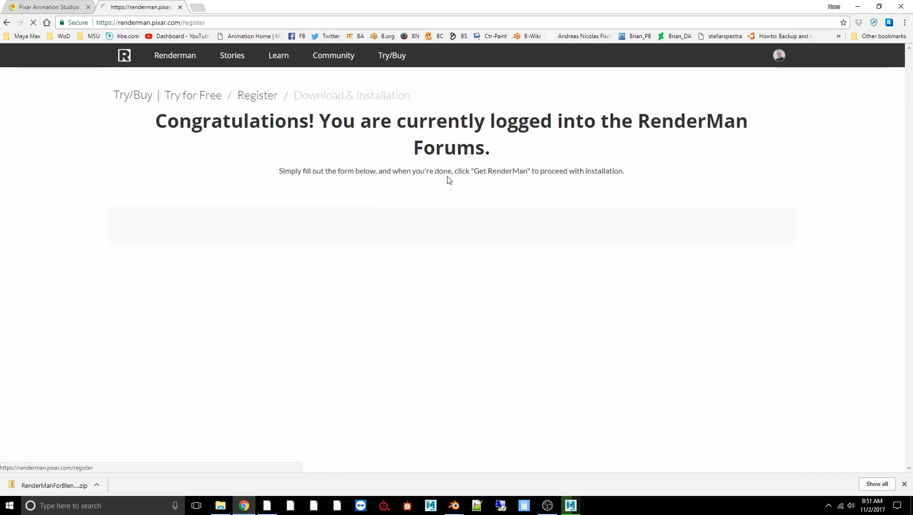
{"action": "scroll", "coordinate": [120, 267], "scroll_direction": "down", "scroll_amount": 4}
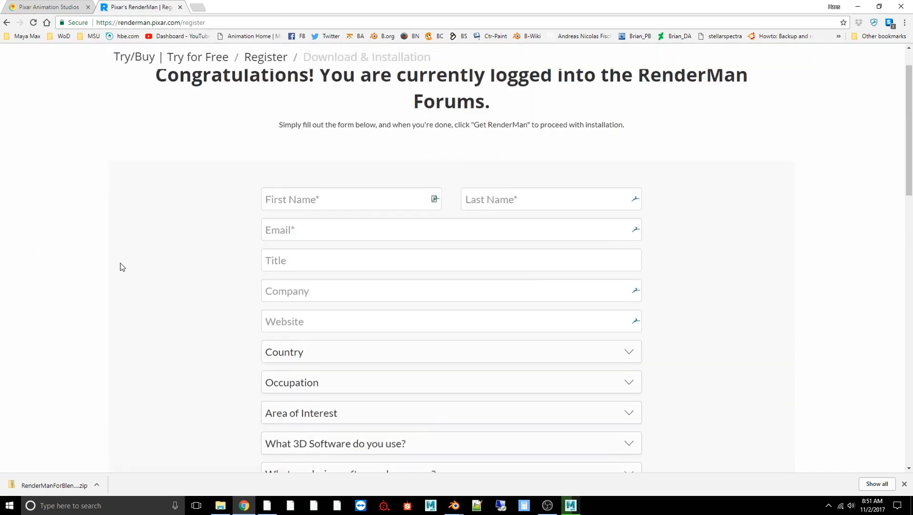
{"action": "scroll", "coordinate": [121, 267], "scroll_direction": "up", "scroll_amount": 3}
{"action": "scroll", "coordinate": [120, 267], "scroll_direction": "down", "scroll_amount": 7}
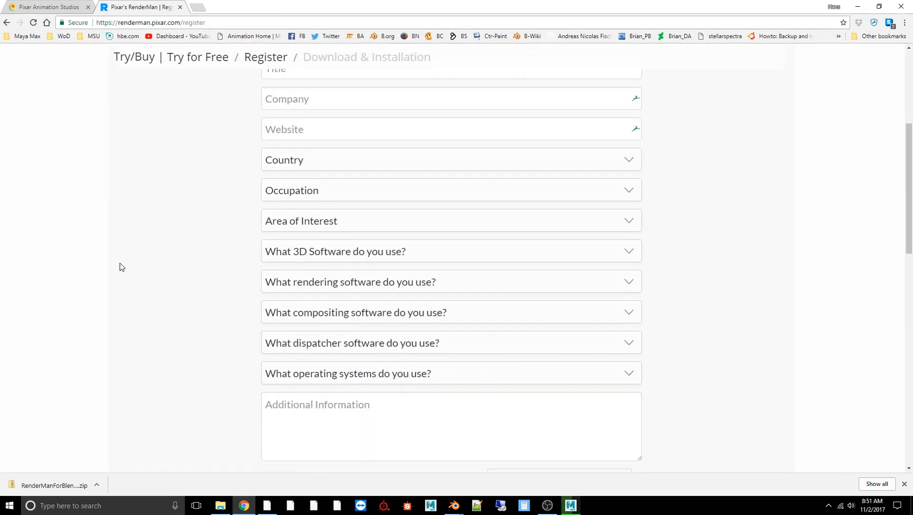
{"action": "scroll", "coordinate": [121, 267], "scroll_direction": "up", "scroll_amount": 8}
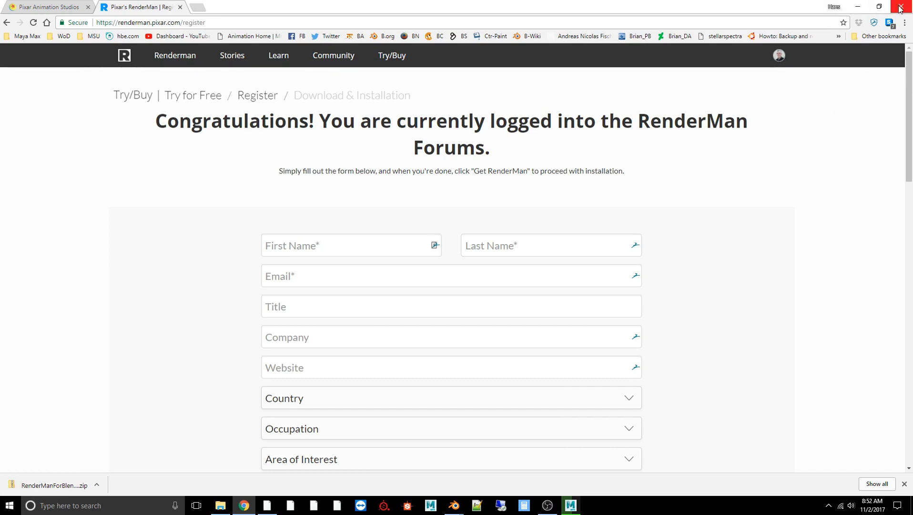
Step: Search Google for "renderman for blender" in a new tab and open the prman-pixar/RenderManForBlender GitHub repository
{"action": "left_click", "coordinate": [200, 10]}
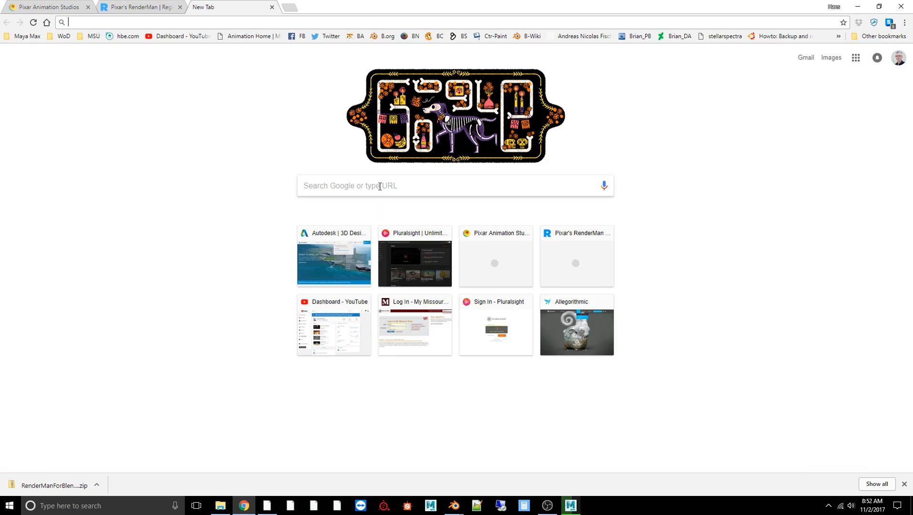
{"action": "left_click", "coordinate": [379, 186]}
{"action": "type", "text": "renderman for blender"}
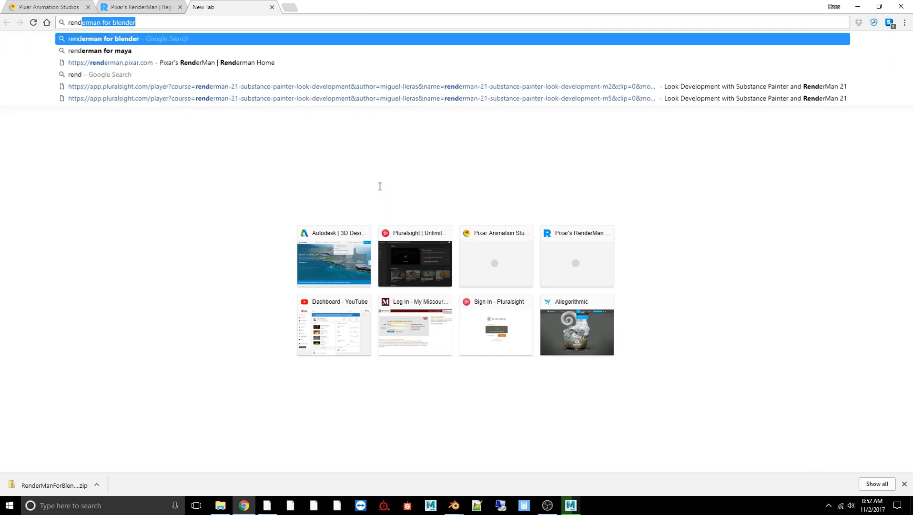
{"action": "key", "text": "Return"}
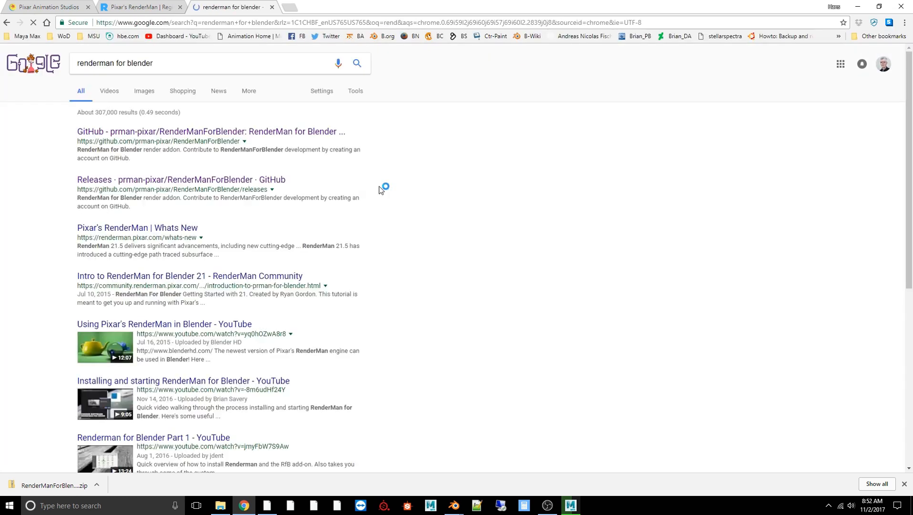
{"action": "left_click", "coordinate": [167, 131]}
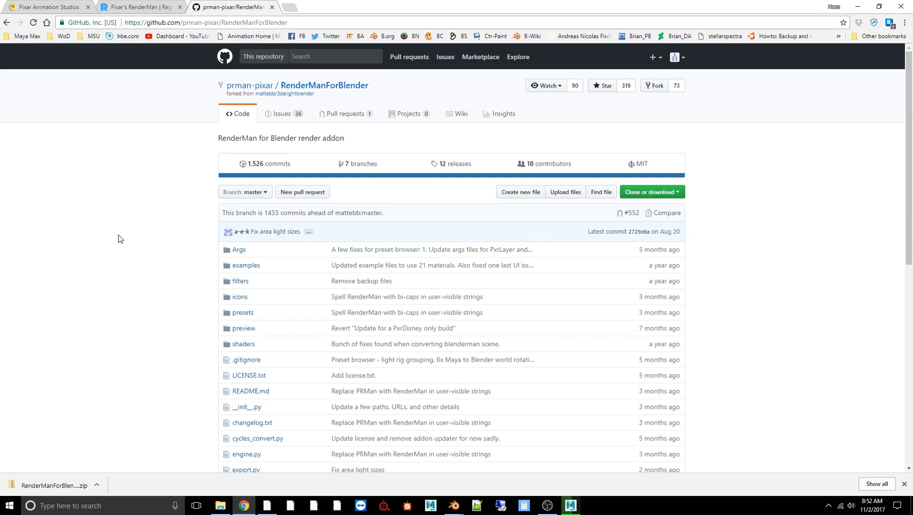
Step: Download RenderManForBlender21_4_0.zip from the repository's releases page and dismiss the downloads bar
{"action": "left_click", "coordinate": [461, 164]}
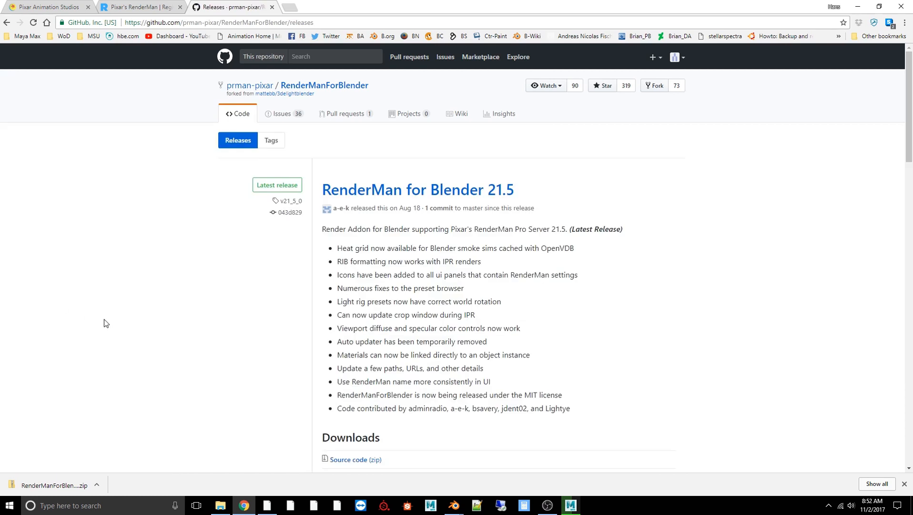
{"action": "scroll", "coordinate": [106, 323], "scroll_direction": "down", "scroll_amount": 8}
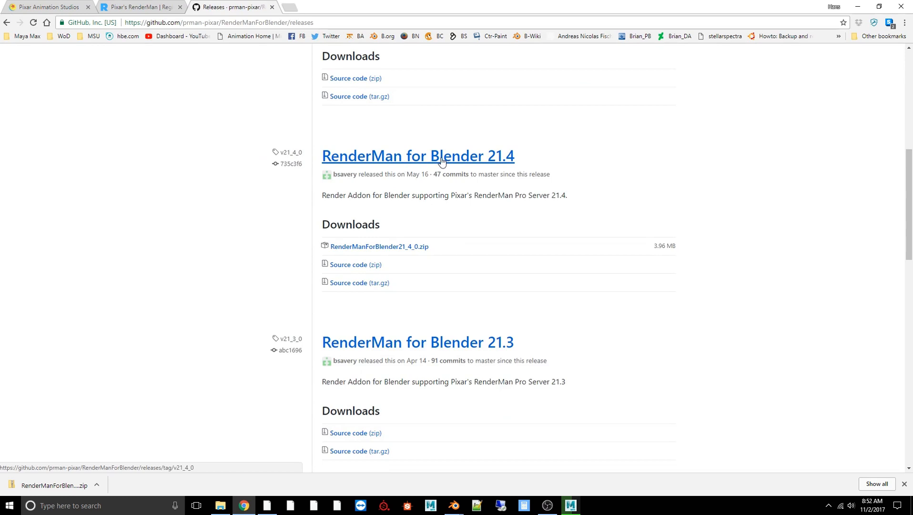
{"action": "left_click", "coordinate": [384, 249]}
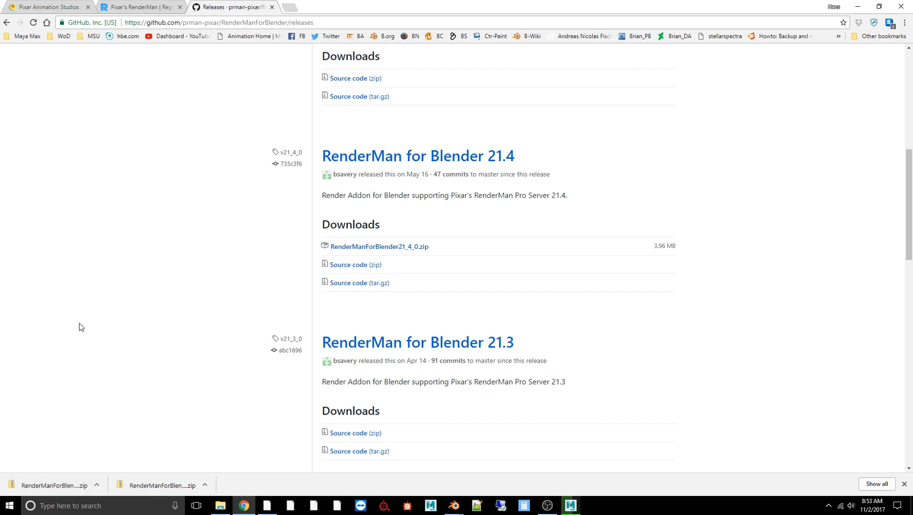
{"action": "left_click", "coordinate": [903, 484]}
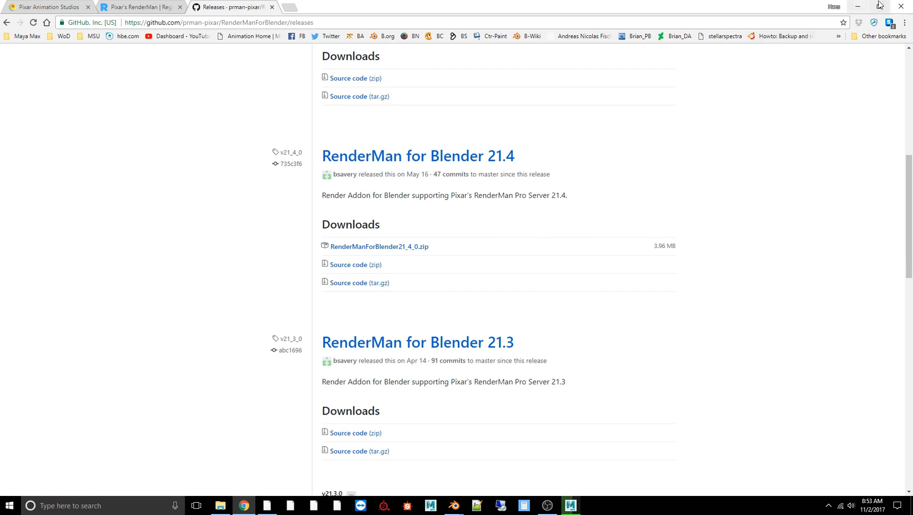
Step: Switch to Blender and install the add-on file RenderManForBlender21_4_0.zip from the Downloads folder through the User Preferences
{"action": "left_click", "coordinate": [858, 6]}
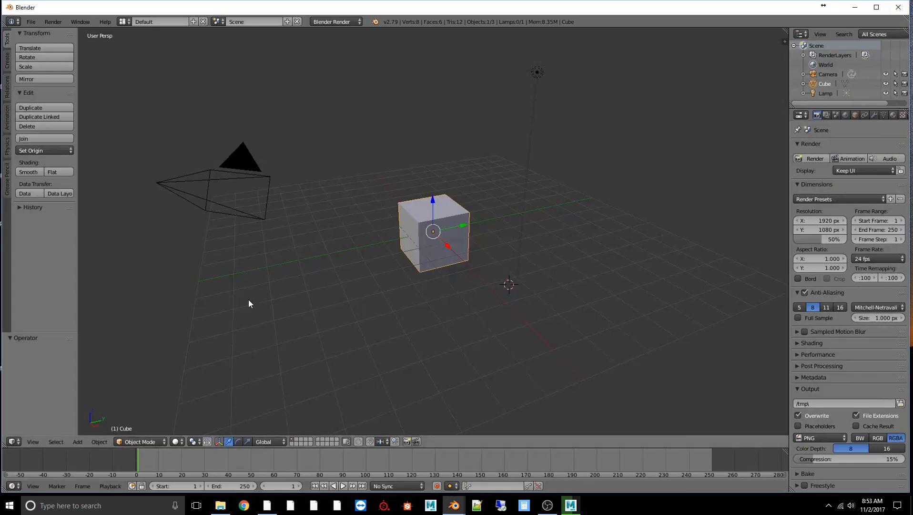
{"action": "left_click", "coordinate": [31, 22]}
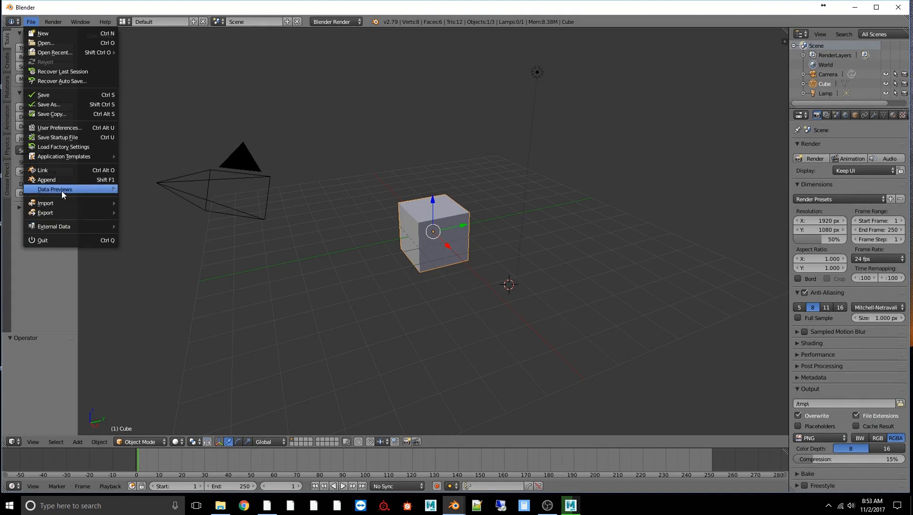
{"action": "left_click", "coordinate": [75, 129]}
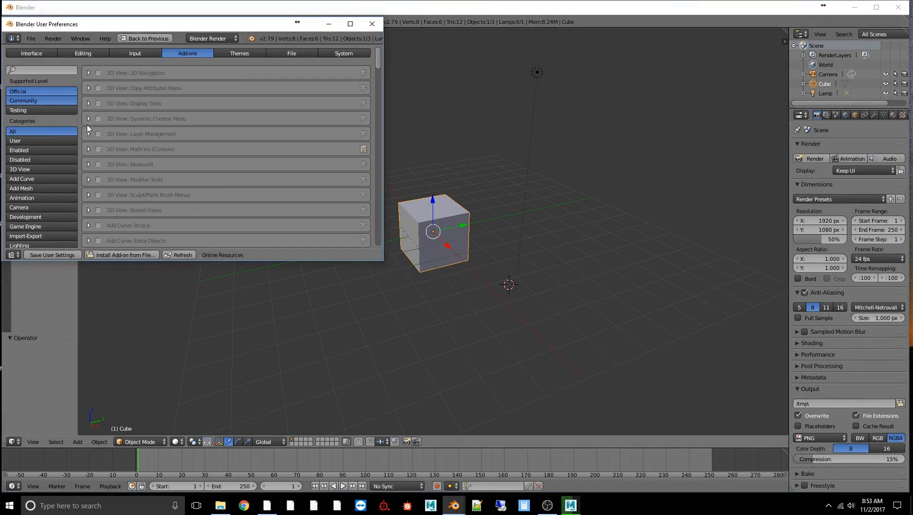
{"action": "left_click", "coordinate": [127, 257]}
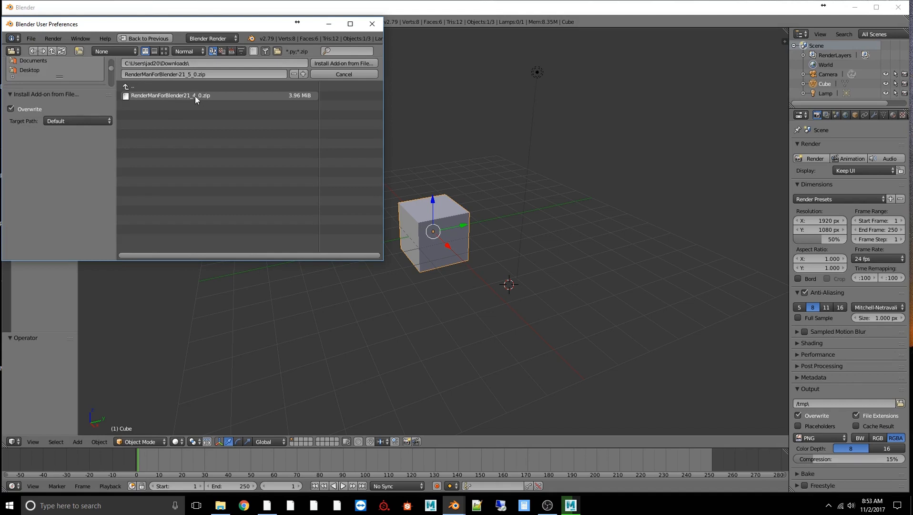
{"action": "left_click", "coordinate": [155, 96]}
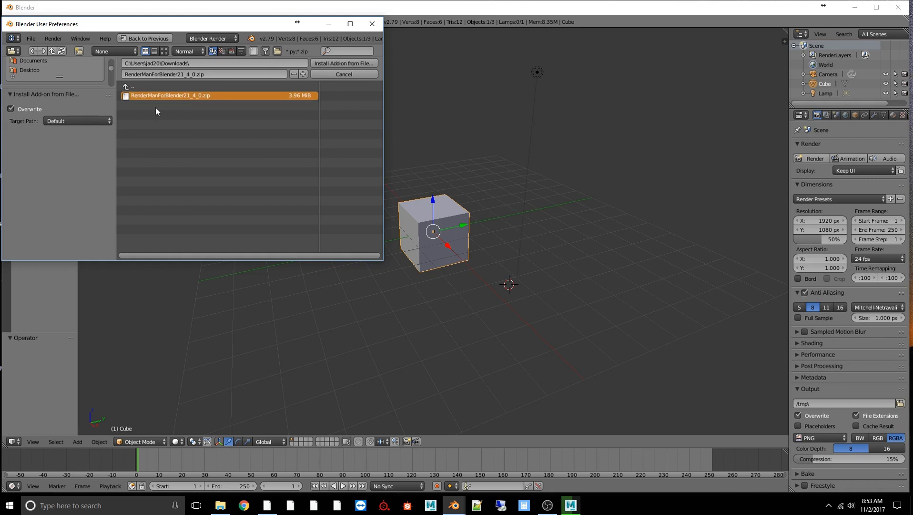
{"action": "left_click", "coordinate": [351, 61]}
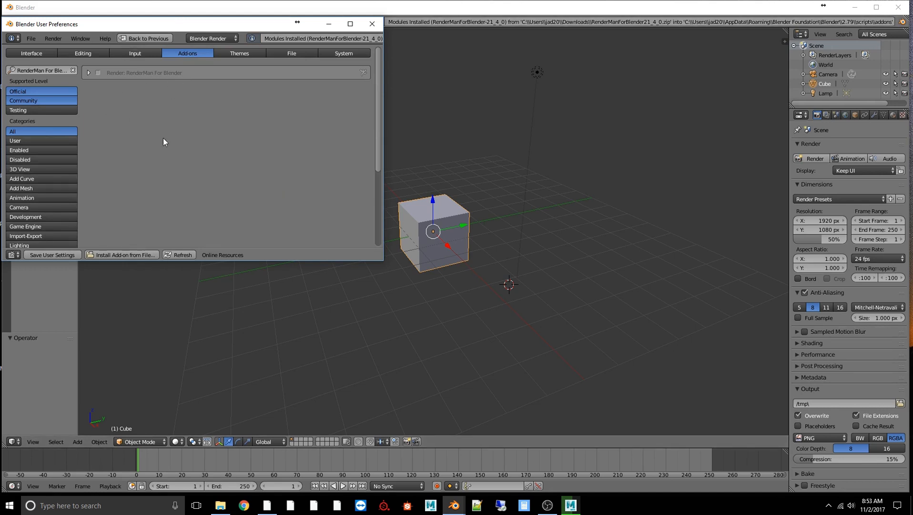
Step: Enable the Render: RenderMan For Blender add-on, save the user settings and close the preferences
{"action": "left_click", "coordinate": [98, 73]}
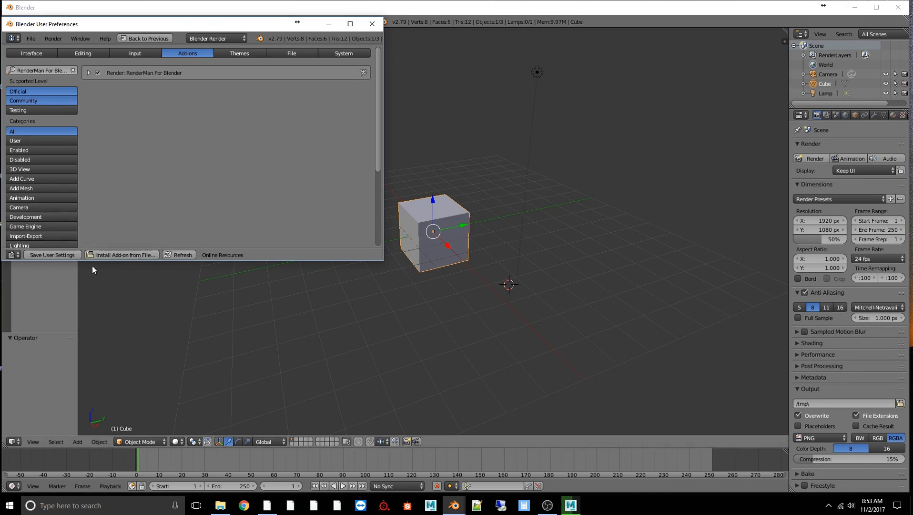
{"action": "left_click", "coordinate": [70, 257]}
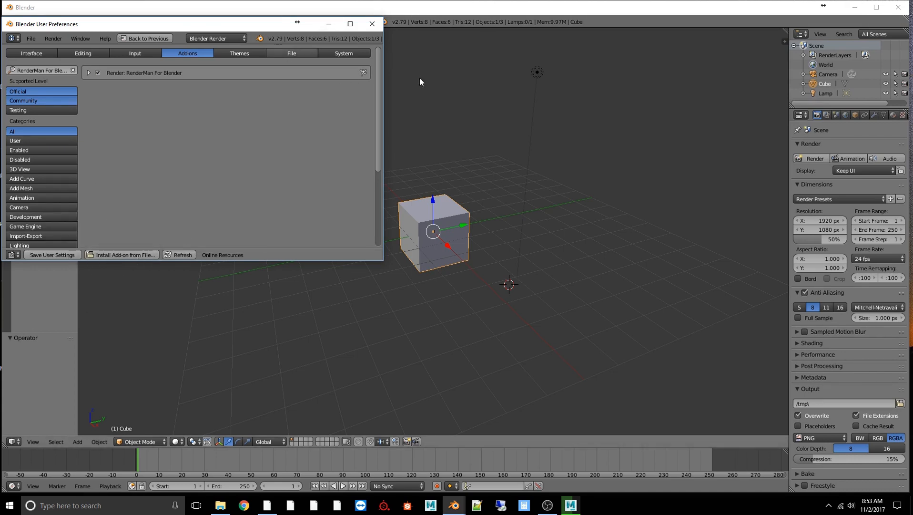
{"action": "left_click", "coordinate": [373, 24]}
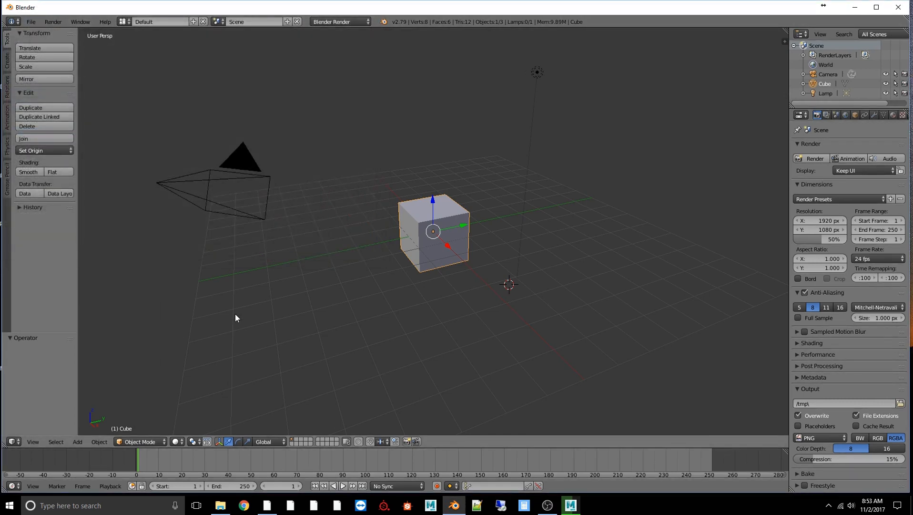
Step: Snap the 3D cursor to the center and save the current scene as the startup file
{"action": "key", "text": "shift+s"}
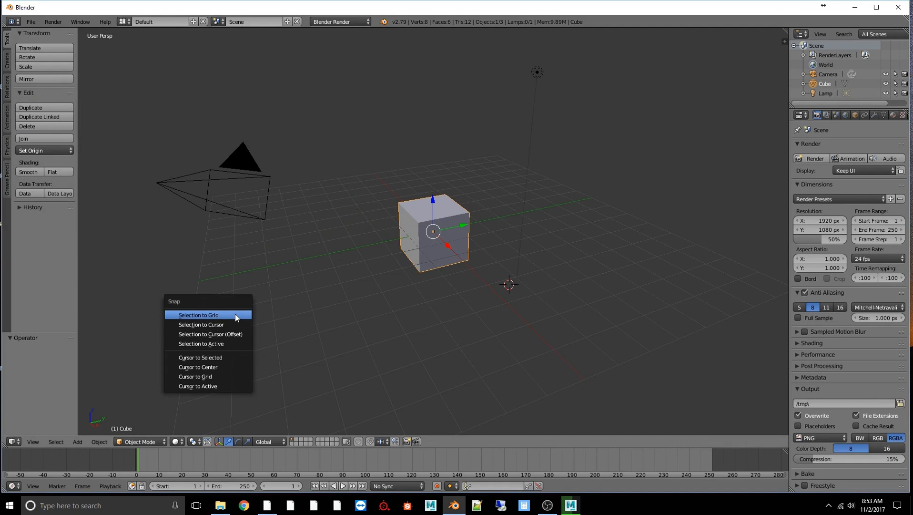
{"action": "left_click", "coordinate": [218, 366]}
{"action": "left_click", "coordinate": [36, 23]}
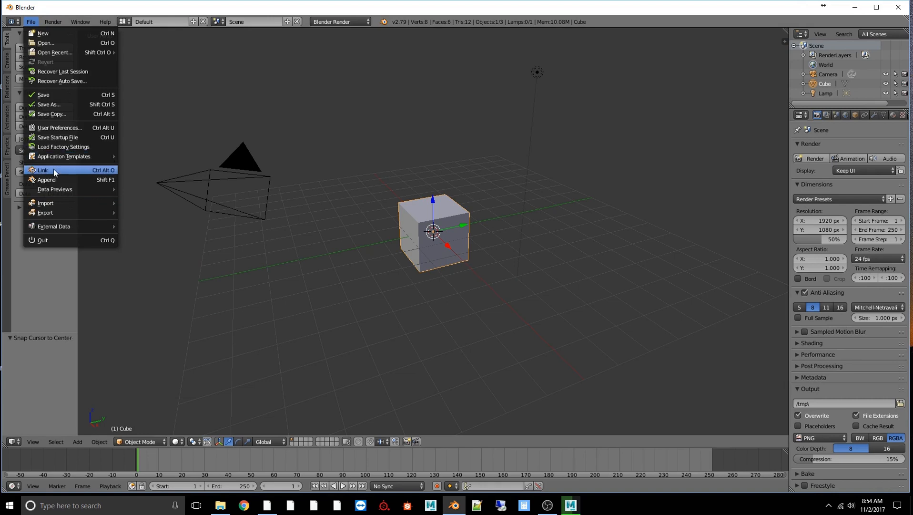
{"action": "left_click", "coordinate": [57, 136]}
{"action": "left_click", "coordinate": [56, 135]}
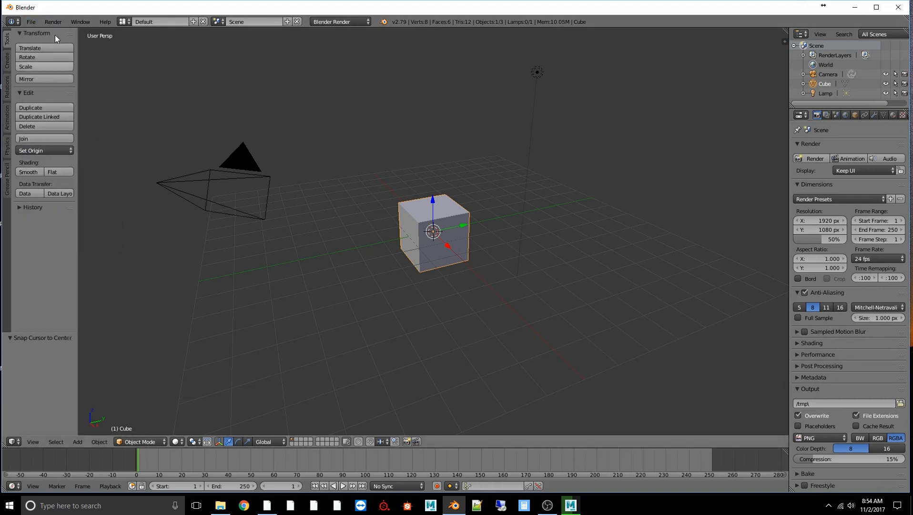
{"action": "left_click", "coordinate": [31, 22]}
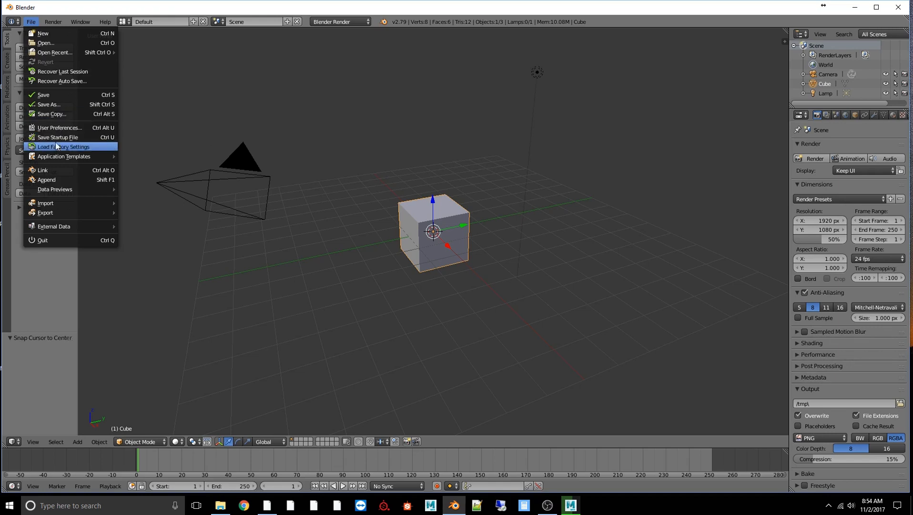
{"action": "left_click", "coordinate": [57, 138]}
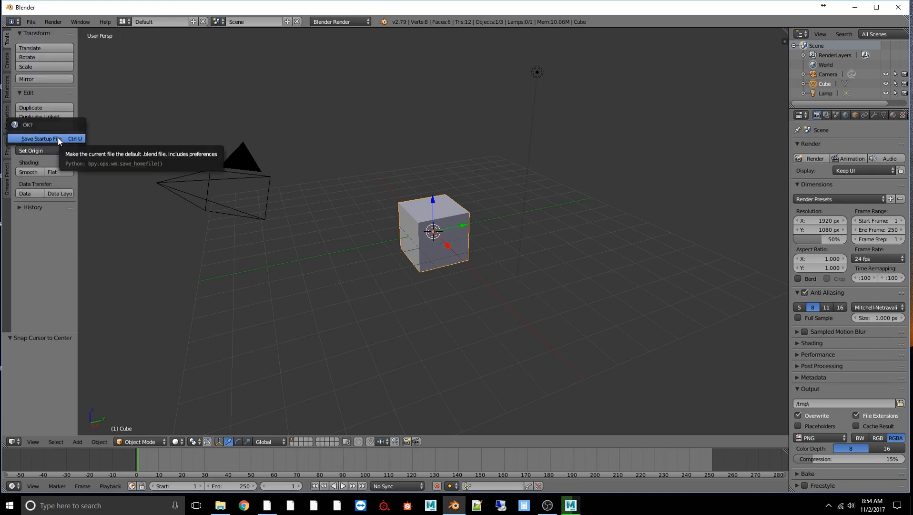
{"action": "left_click", "coordinate": [58, 137]}
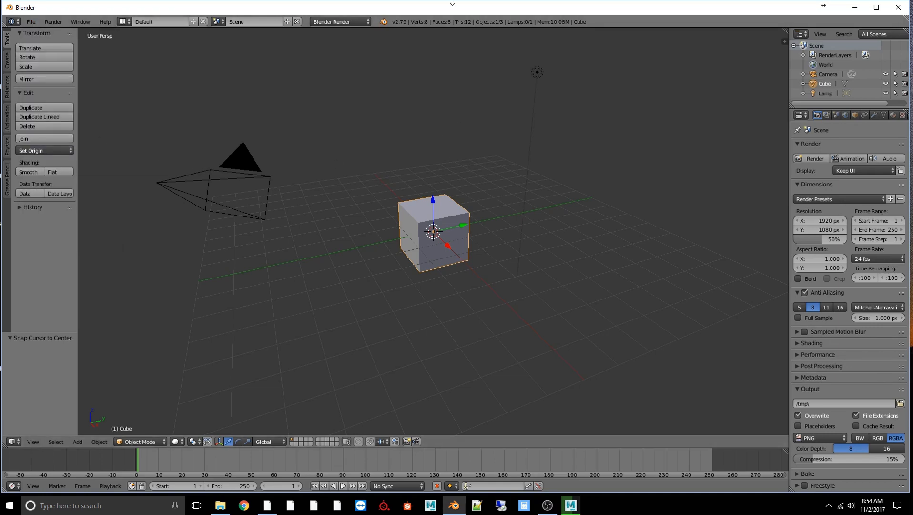
Step: Switch the render engine to RenderMan Render and defer the add-on update to 21.5.0
{"action": "left_click", "coordinate": [358, 23]}
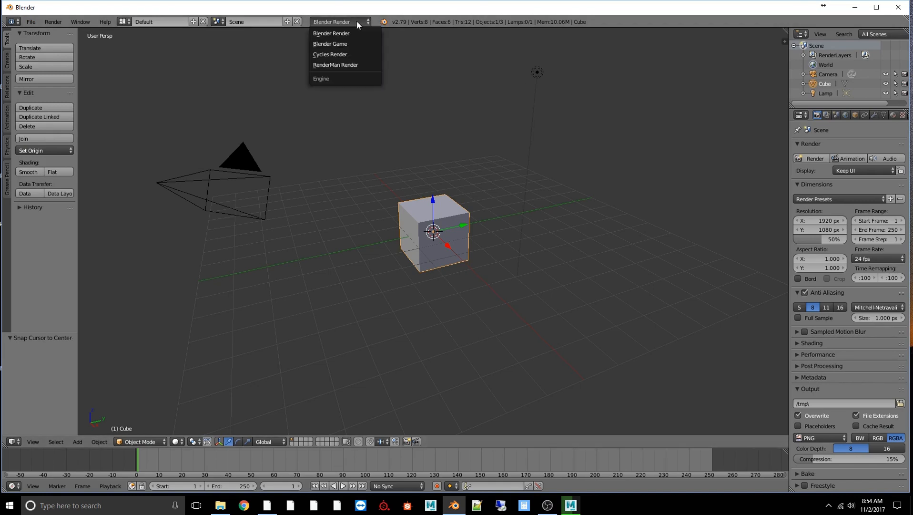
{"action": "left_click", "coordinate": [352, 65]}
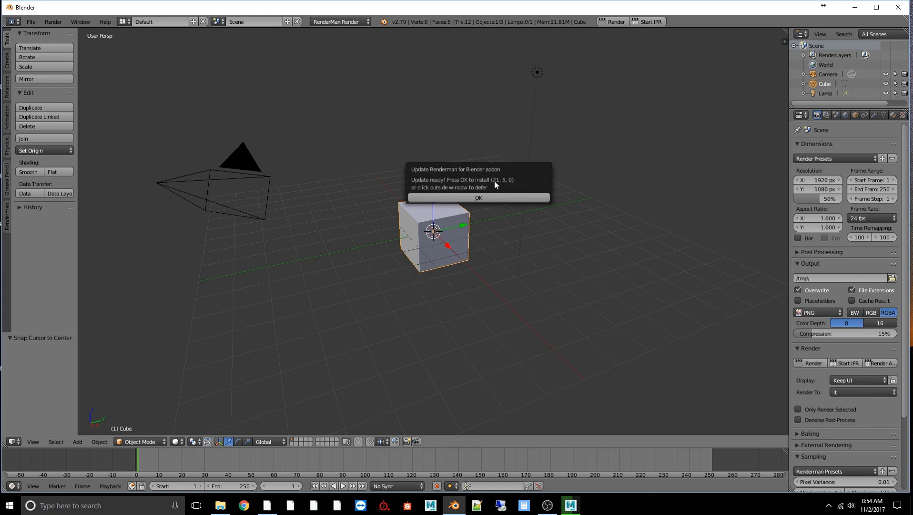
{"action": "left_click", "coordinate": [558, 268]}
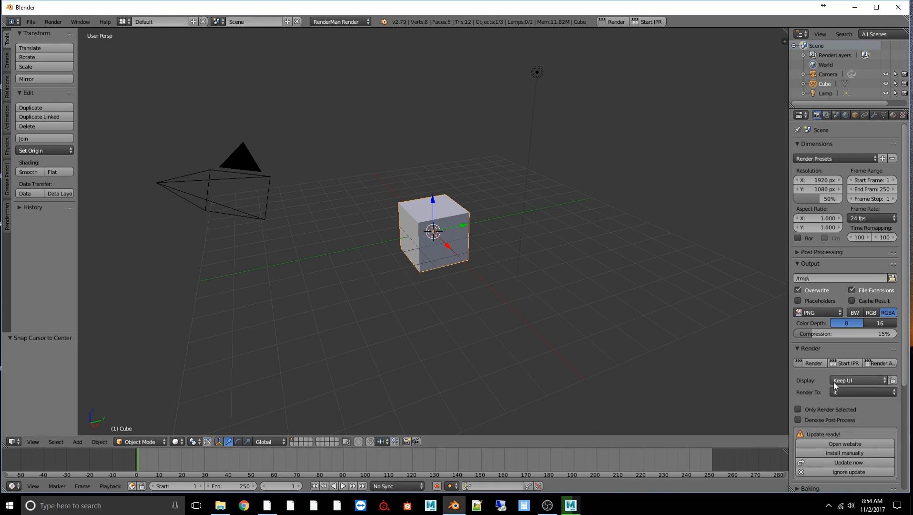
Step: Keep the render display on Keep UI and set Render To to Blender
{"action": "left_click", "coordinate": [857, 380]}
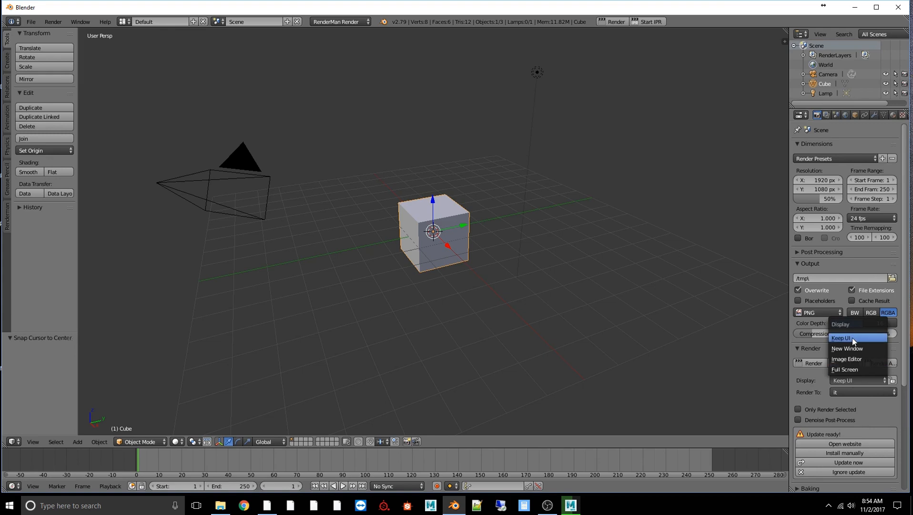
{"action": "left_click", "coordinate": [851, 338]}
{"action": "left_click", "coordinate": [857, 392]}
{"action": "left_click", "coordinate": [847, 378]}
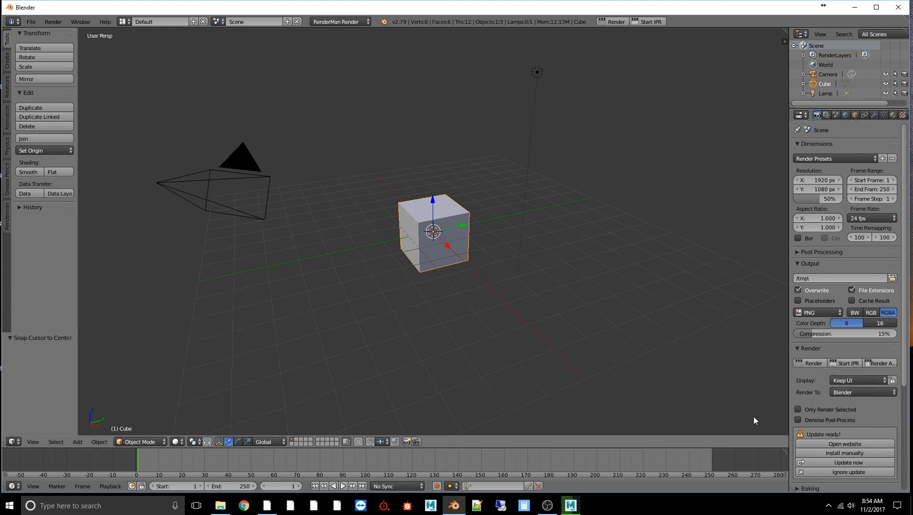
Step: Set Render To to the external framebuffer "it", leaving the display option on Keep UI
{"action": "left_click", "coordinate": [859, 379]}
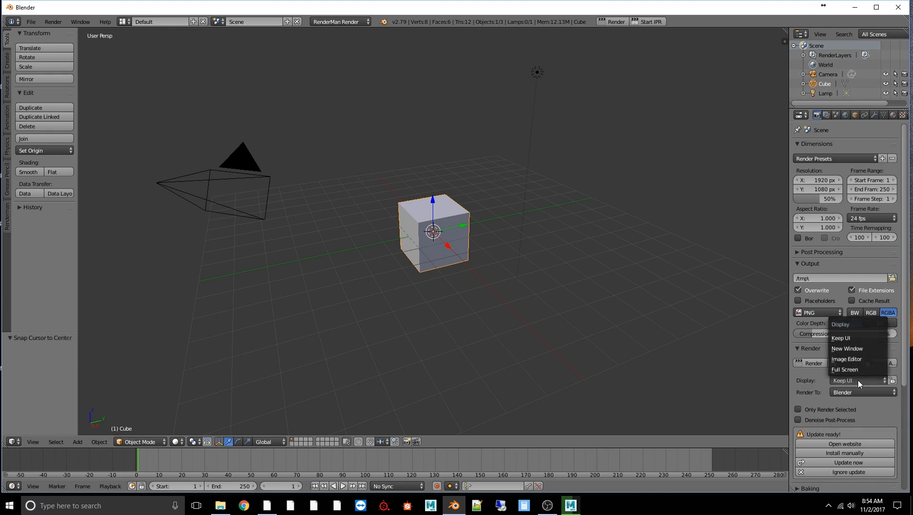
{"action": "left_click", "coordinate": [848, 338]}
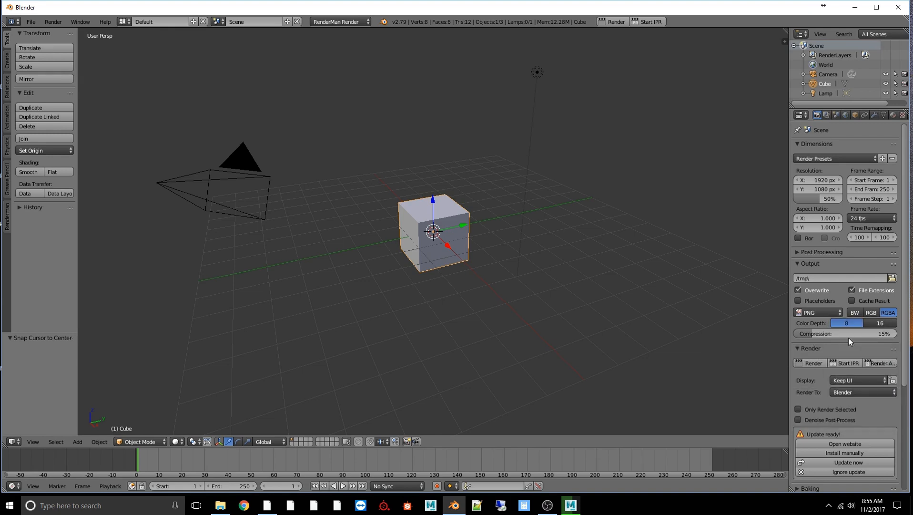
{"action": "left_click", "coordinate": [858, 391]}
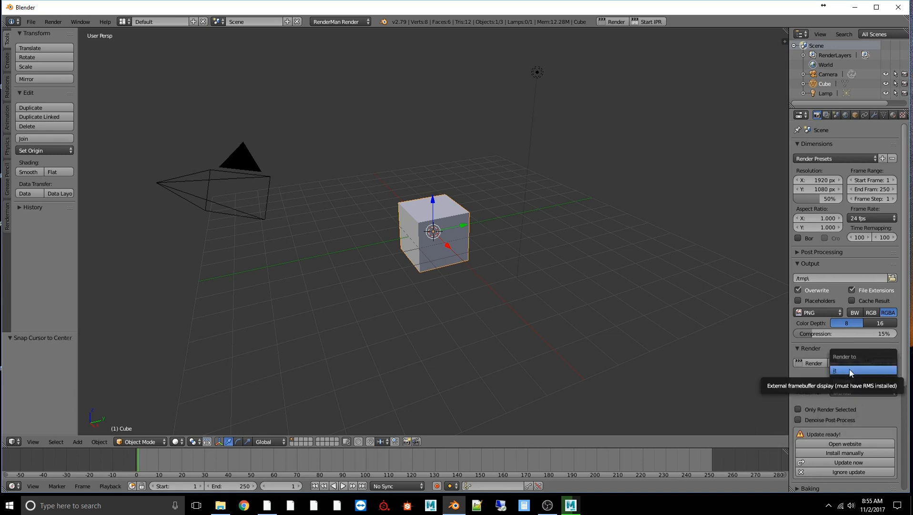
{"action": "left_click", "coordinate": [849, 369]}
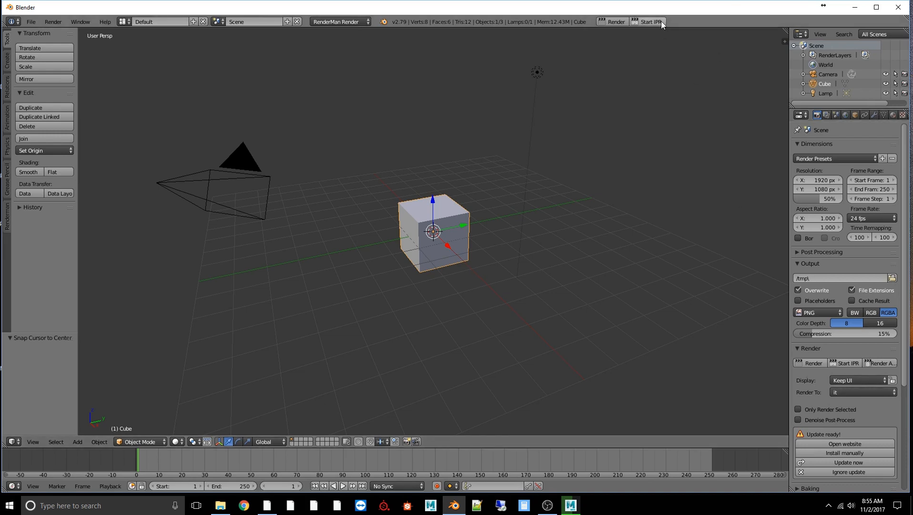
Step: Render the scene in the "it" framebuffer, resize its window to show the whole cube, and minimize it
{"action": "left_click", "coordinate": [618, 19]}
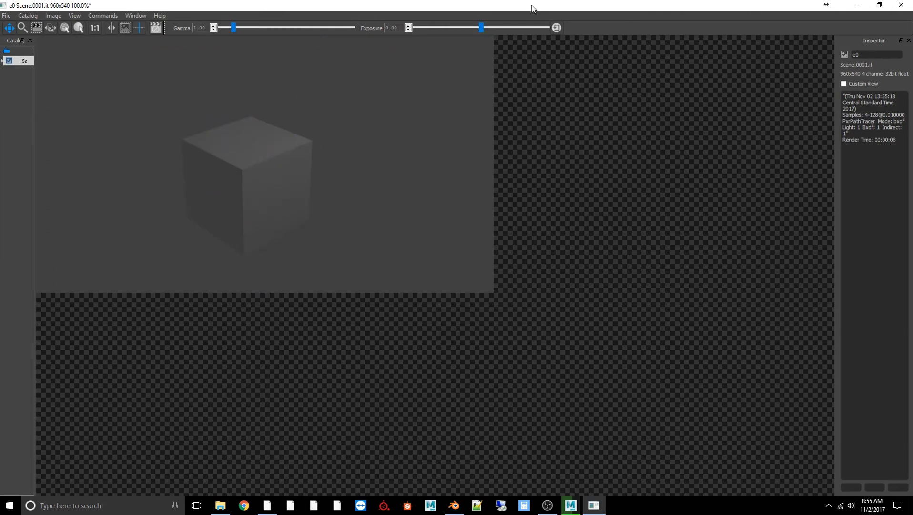
{"action": "left_click_drag", "start_coordinate": [534, 6], "coordinate": [564, 145]}
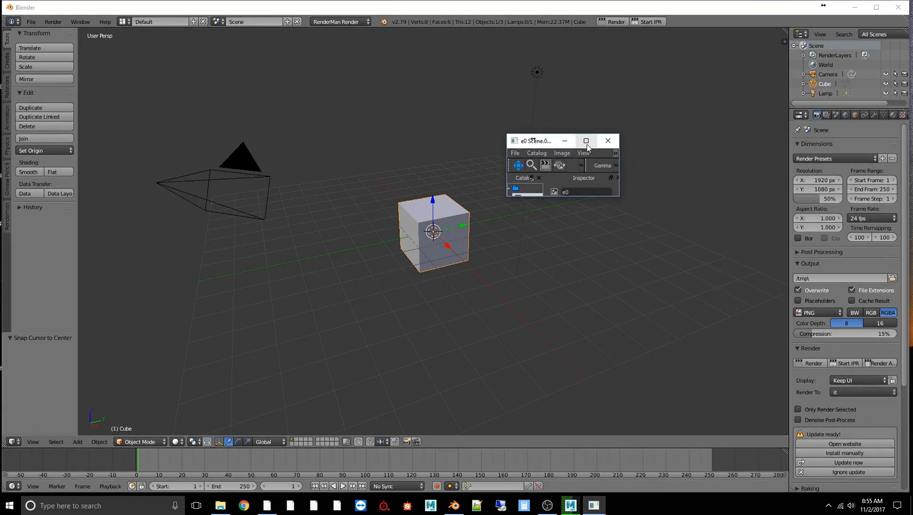
{"action": "left_click_drag", "start_coordinate": [620, 197], "coordinate": [872, 462]}
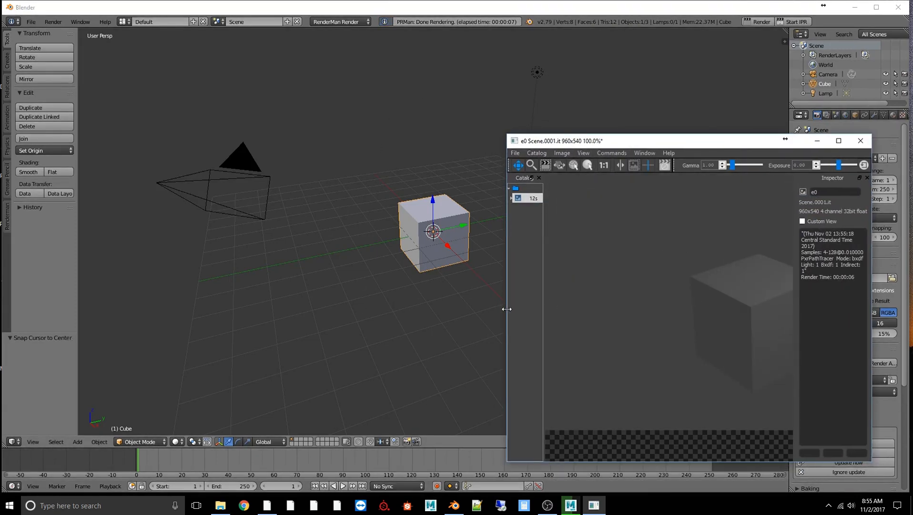
{"action": "left_click_drag", "start_coordinate": [507, 308], "coordinate": [317, 310]}
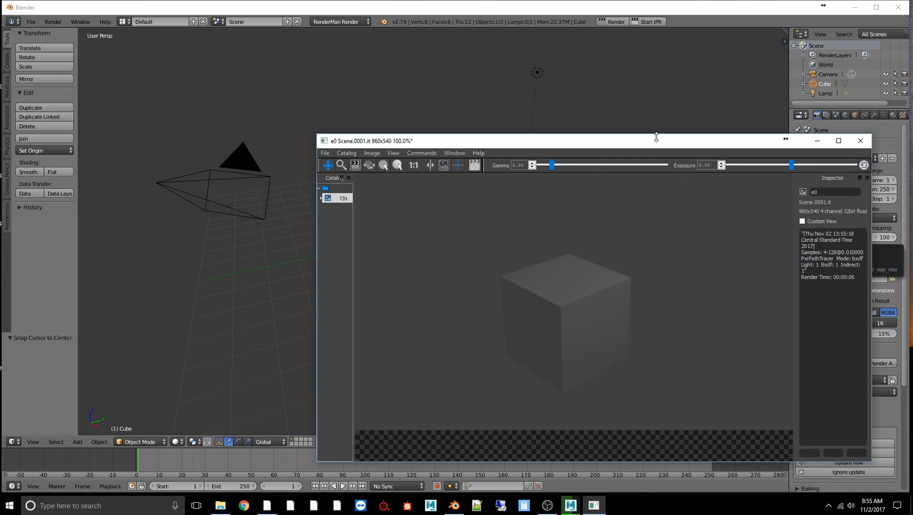
{"action": "left_click", "coordinate": [819, 141]}
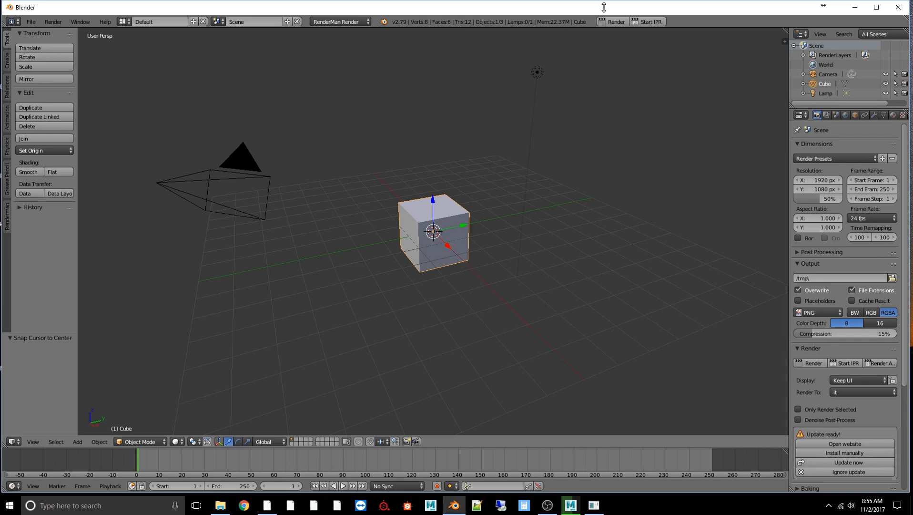
Step: Open the User Preferences and expand the RenderMan For Blender add-on to examine its output and image paths
{"action": "left_click", "coordinate": [31, 22]}
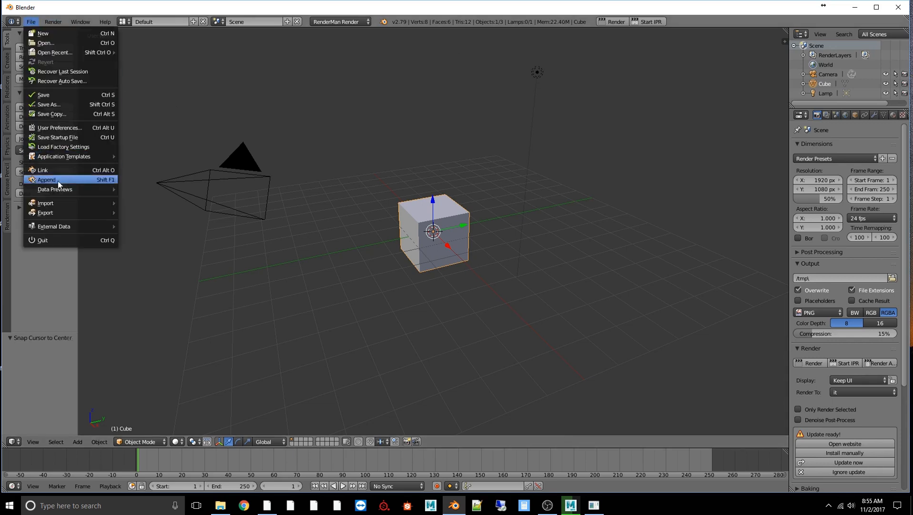
{"action": "mouse_move", "coordinate": [53, 156]}
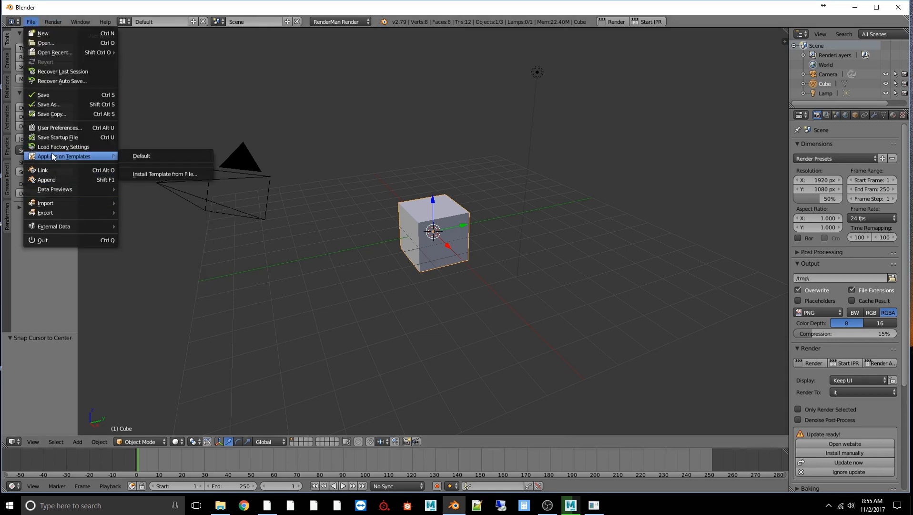
{"action": "left_click", "coordinate": [61, 127]}
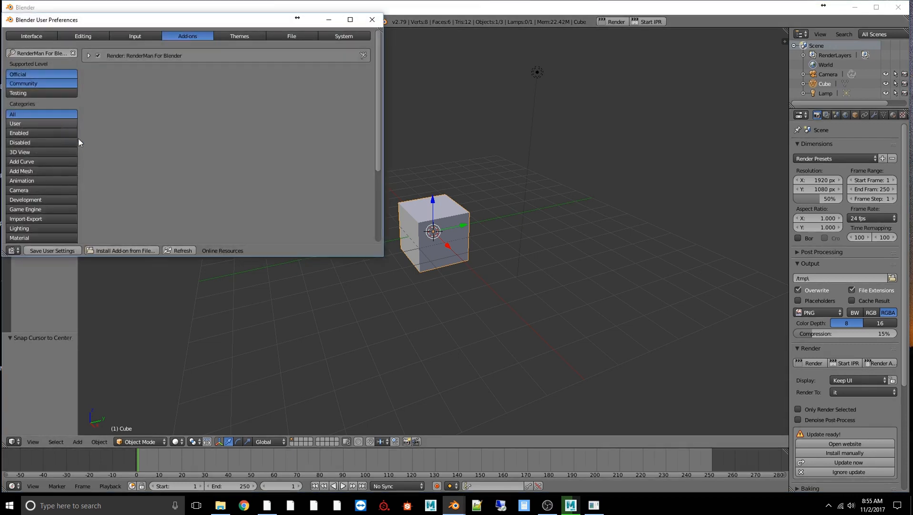
{"action": "left_click", "coordinate": [89, 56]}
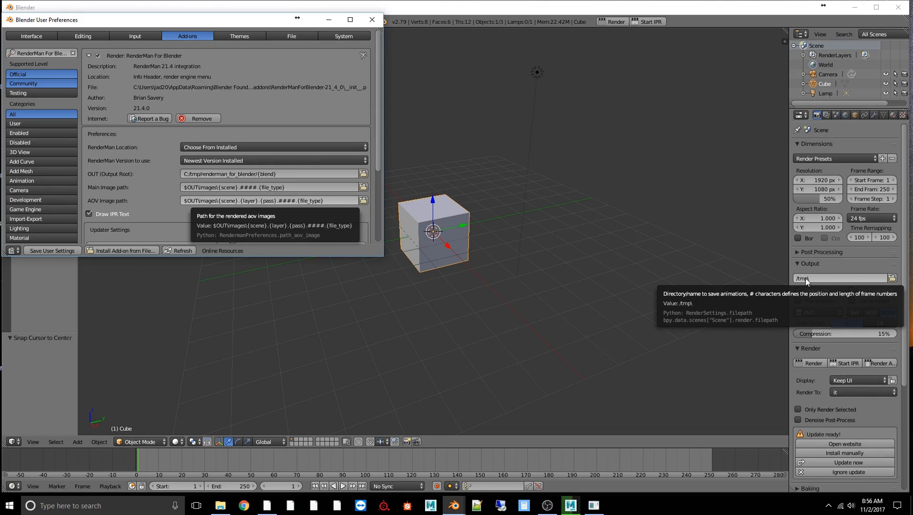
Step: Browse the scene's output path, minimize the main Blender window, and bring the User Preferences window forward
{"action": "left_click", "coordinate": [892, 278]}
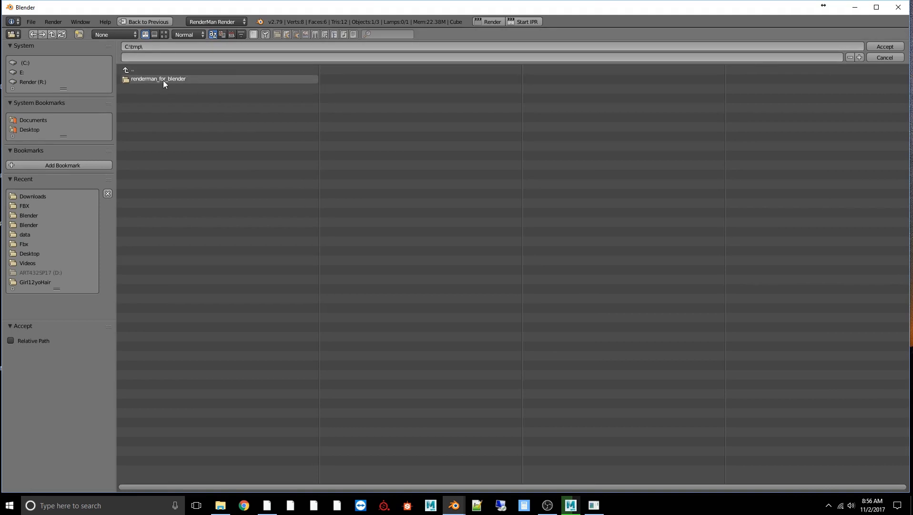
{"action": "left_click", "coordinate": [855, 7]}
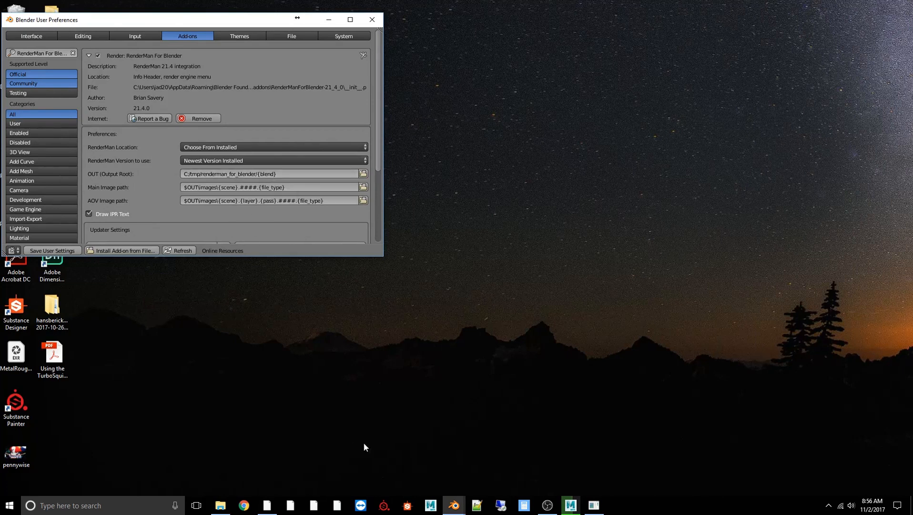
{"action": "left_click", "coordinate": [455, 506]}
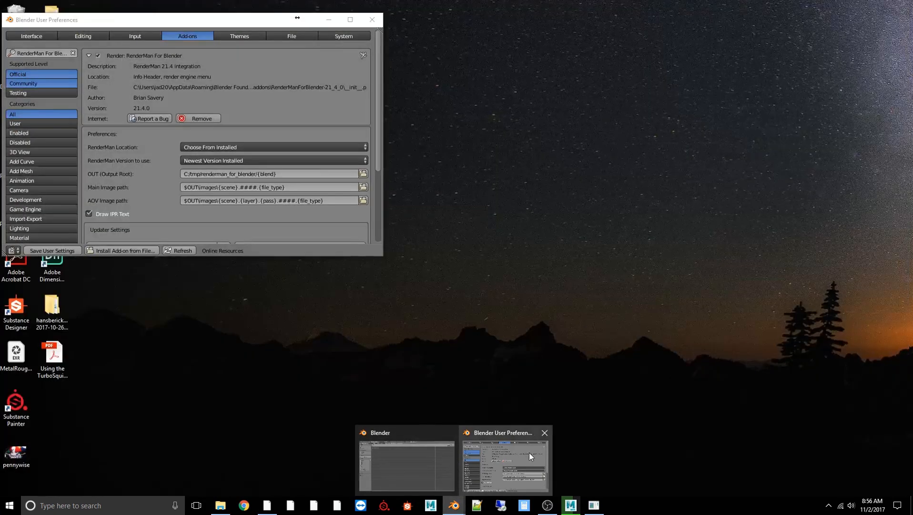
{"action": "left_click", "coordinate": [529, 452]}
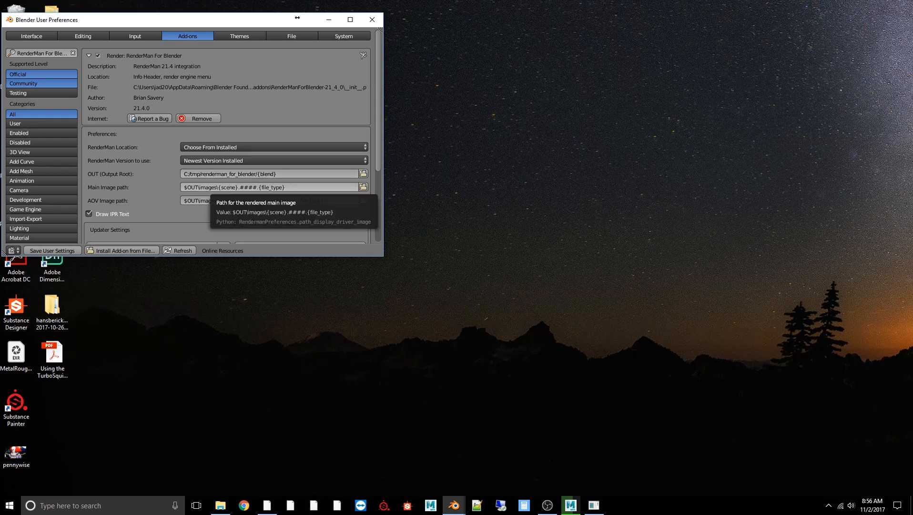
Step: Switch to File Explorer and examine the C:\tmp\renderman_for_blender\untitled\images output folder, ending back at the C: drive
{"action": "left_click_drag", "start_coordinate": [912, 110], "coordinate": [599, 105]}
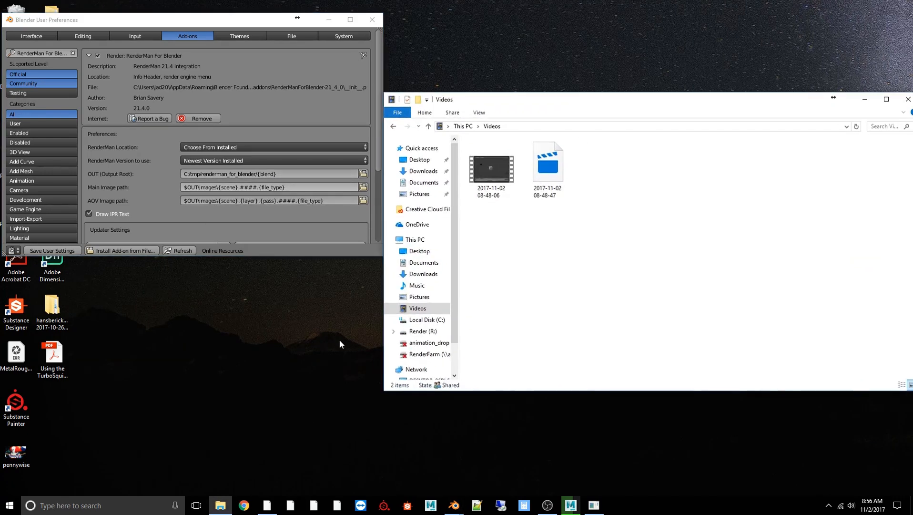
{"action": "left_click", "coordinate": [419, 319]}
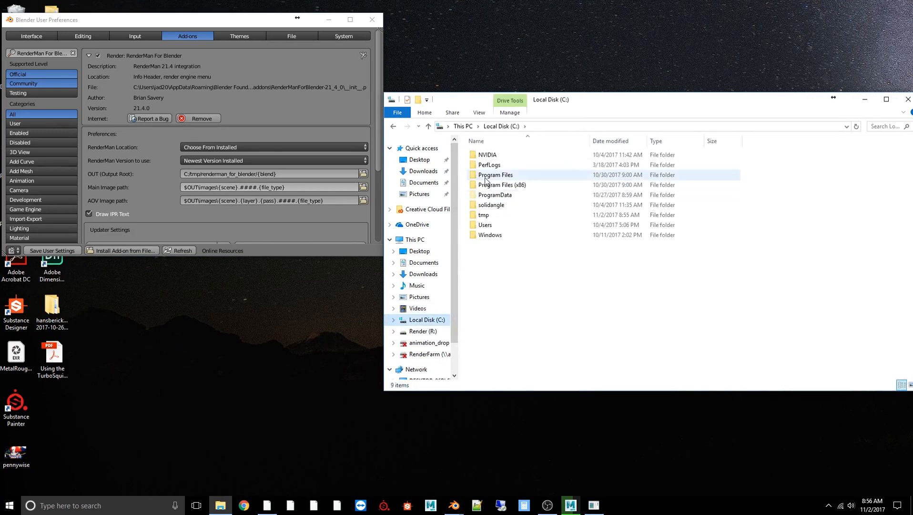
{"action": "double_click", "coordinate": [483, 216]}
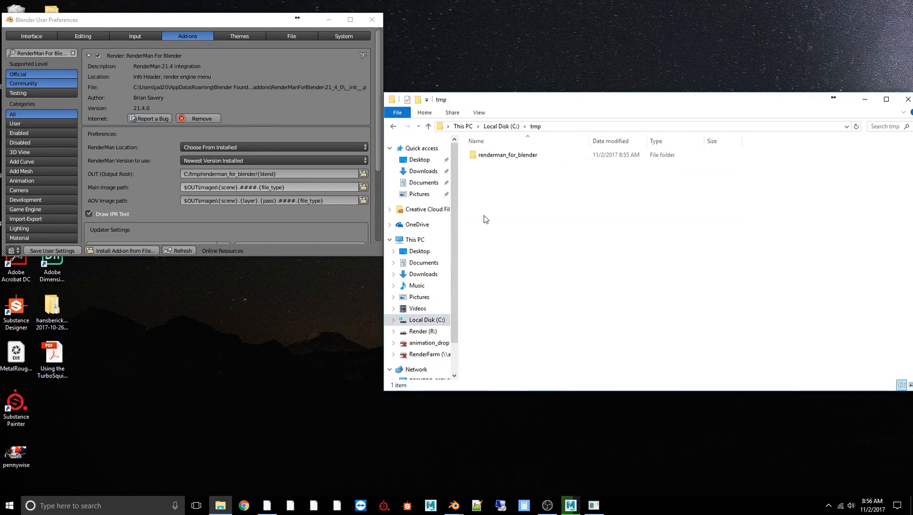
{"action": "double_click", "coordinate": [501, 156]}
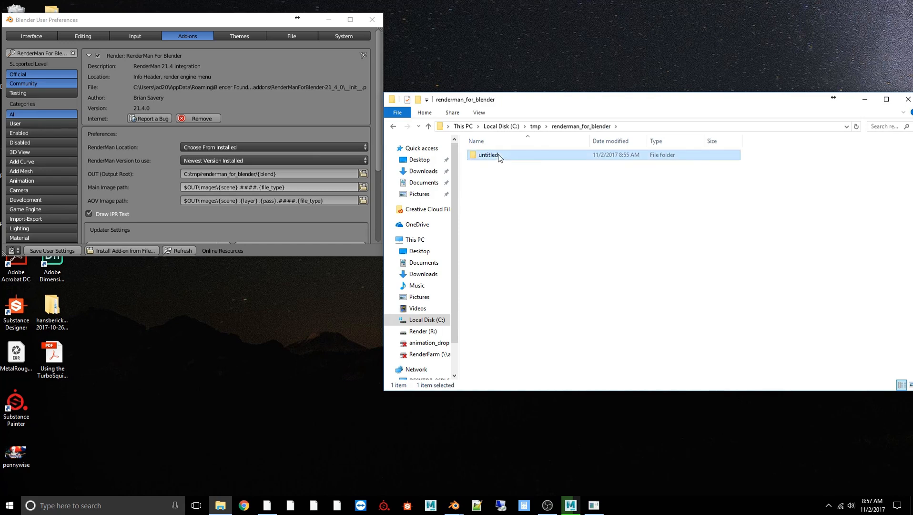
{"action": "double_click", "coordinate": [499, 155]}
{"action": "double_click", "coordinate": [491, 165]}
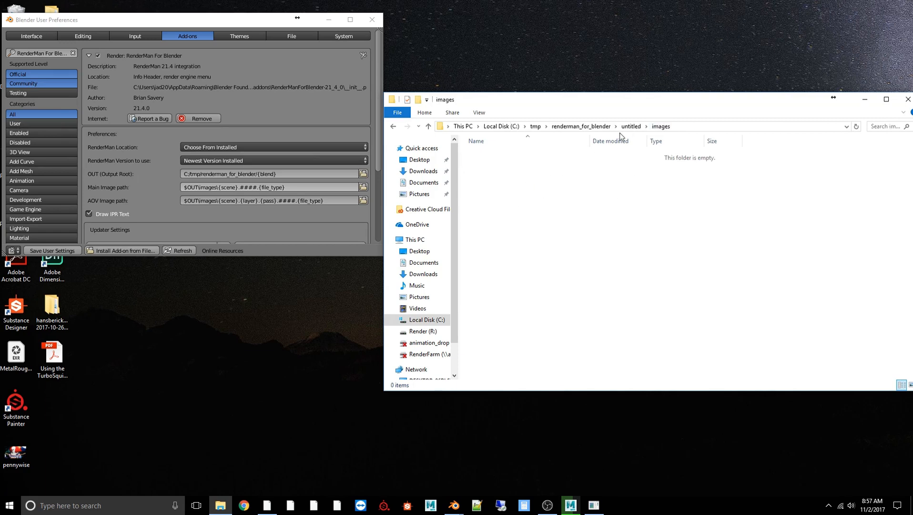
{"action": "left_click", "coordinate": [580, 127]}
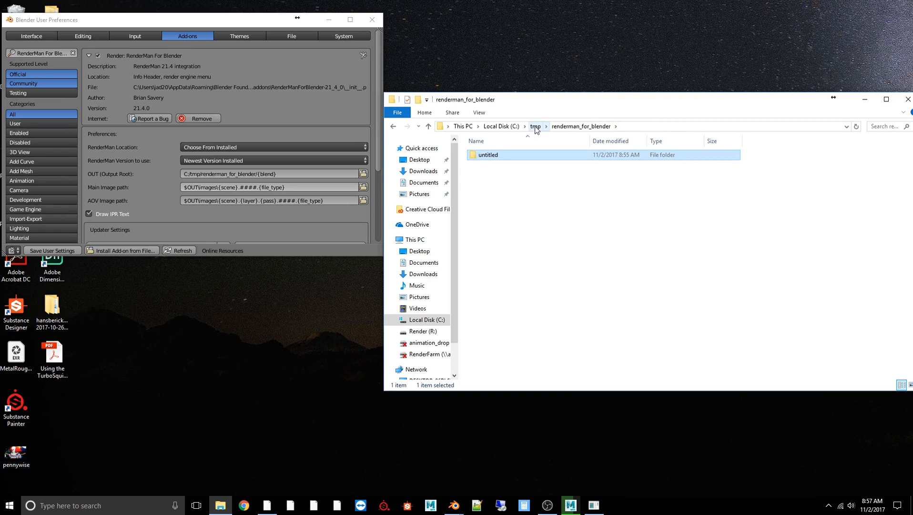
{"action": "left_click", "coordinate": [501, 126]}
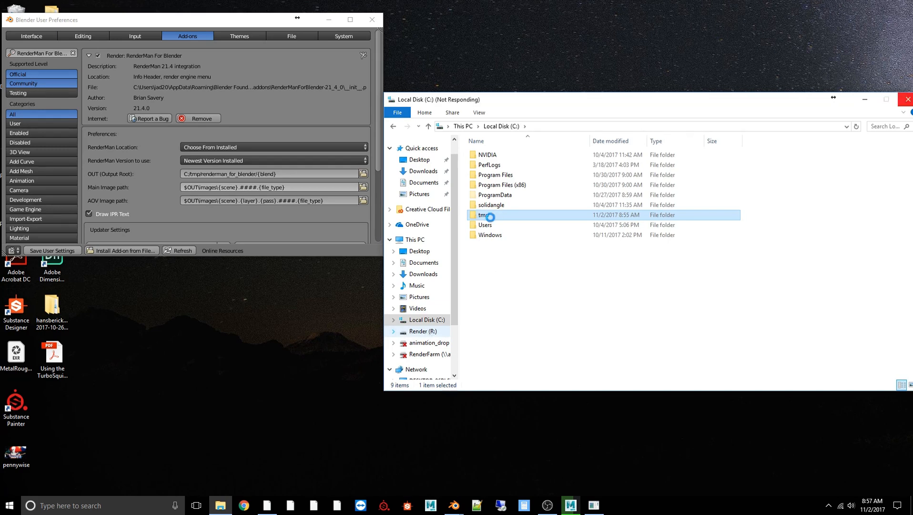
{"action": "left_click", "coordinate": [517, 216]}
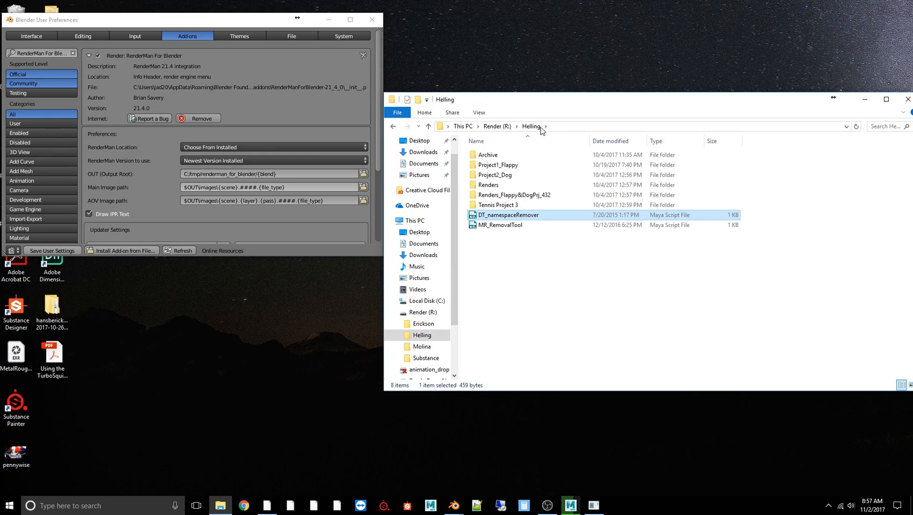
{"action": "left_click", "coordinate": [497, 127]}
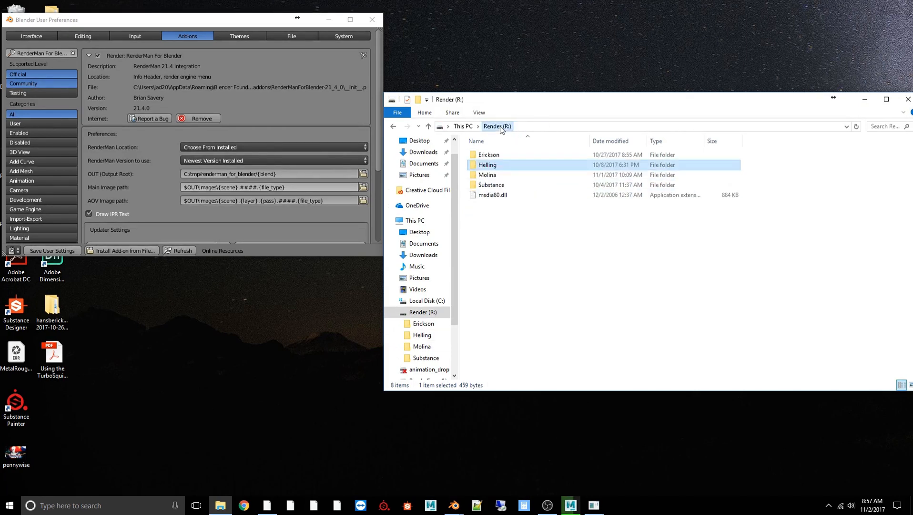
{"action": "left_click", "coordinate": [462, 126]}
{"action": "left_click", "coordinate": [526, 227]}
{"action": "double_click", "coordinate": [526, 228]}
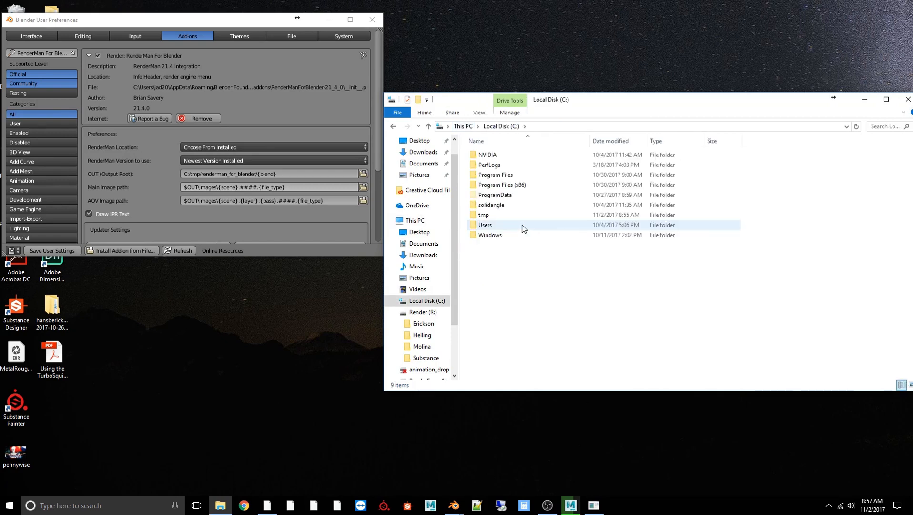
Step: Copy the name of the renderman_for_blender folder in C:\tmp without renaming it
{"action": "double_click", "coordinate": [493, 215]}
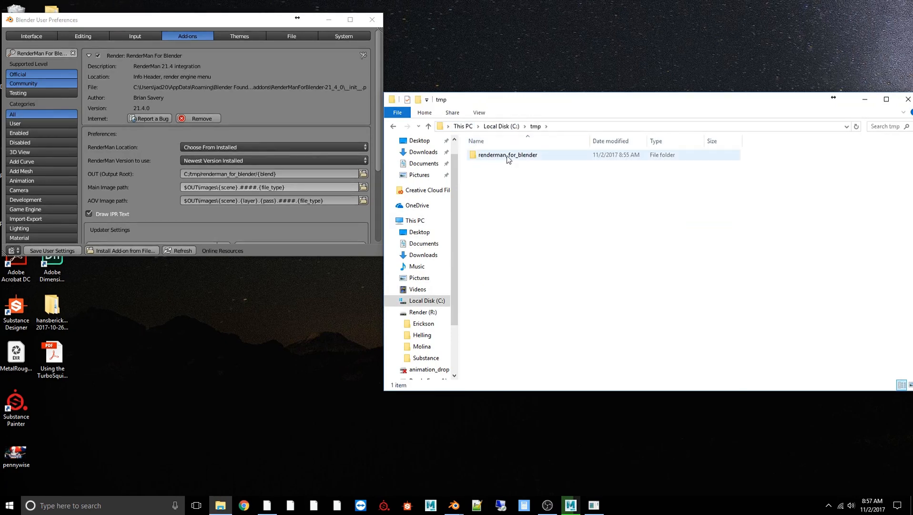
{"action": "left_click", "coordinate": [508, 159]}
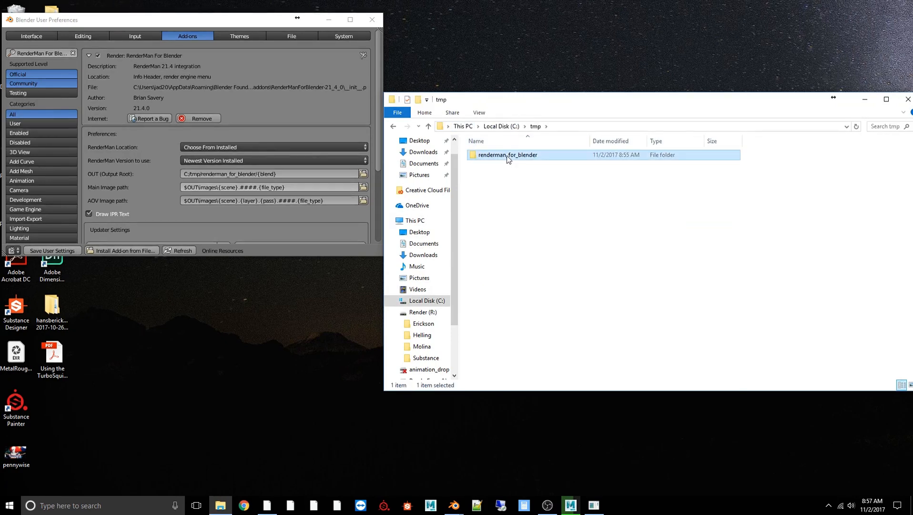
{"action": "left_click", "coordinate": [507, 156]}
{"action": "key", "text": "ctrl+c"}
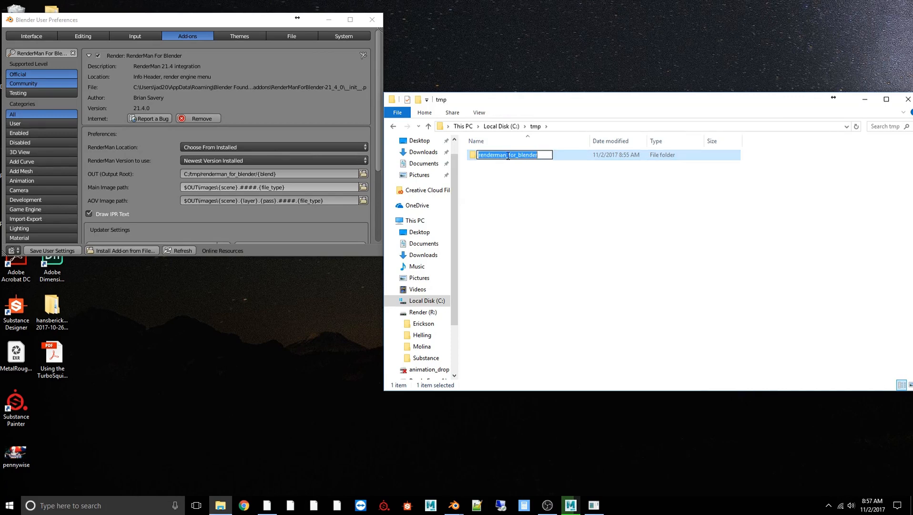
{"action": "left_click", "coordinate": [536, 234]}
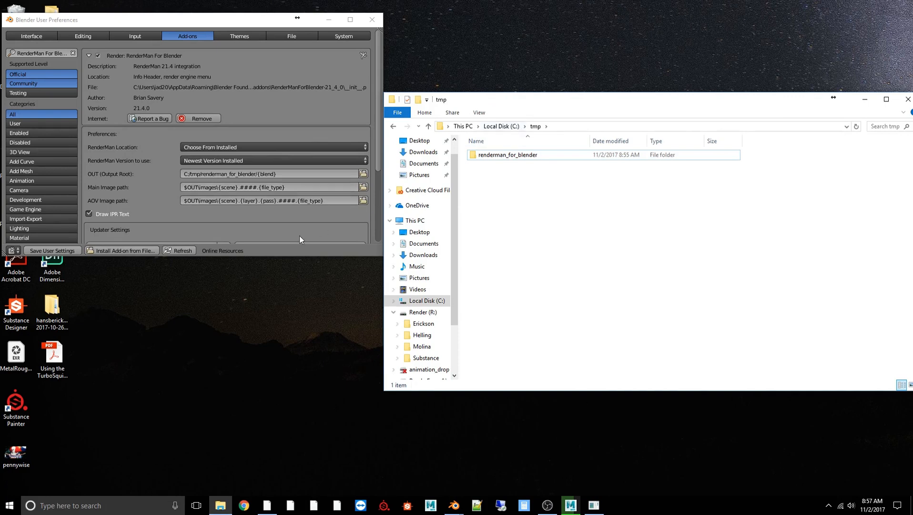
Step: Create a folder in the first user folder on the Render (R:) drive and name it renderman_for_blender using the copied name
{"action": "left_click", "coordinate": [423, 313]}
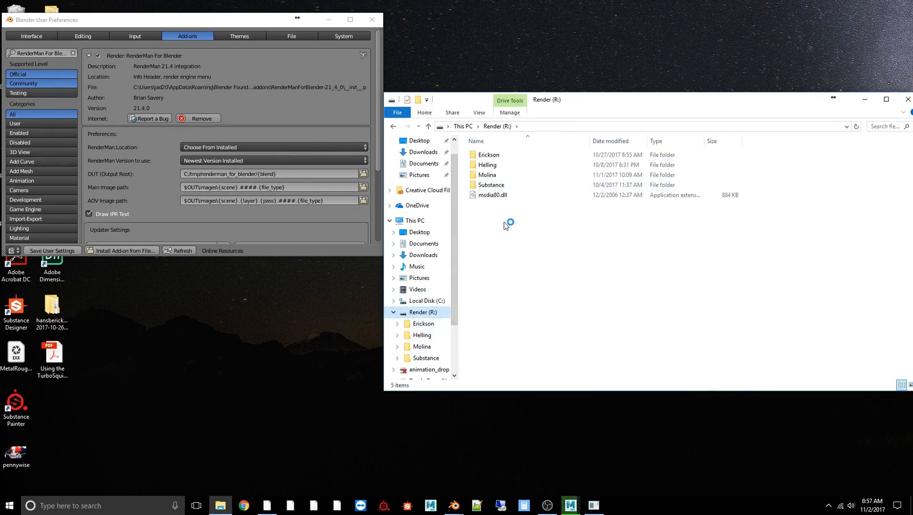
{"action": "double_click", "coordinate": [490, 156]}
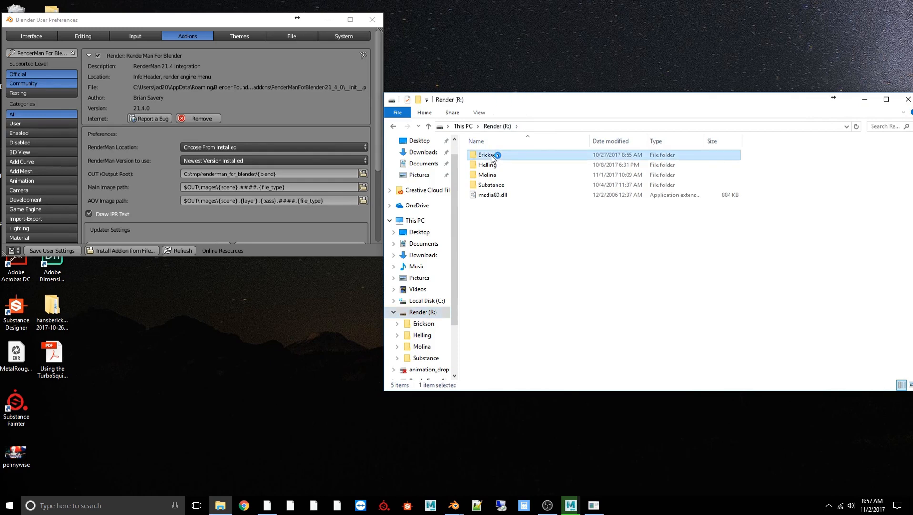
{"action": "right_click", "coordinate": [502, 274]}
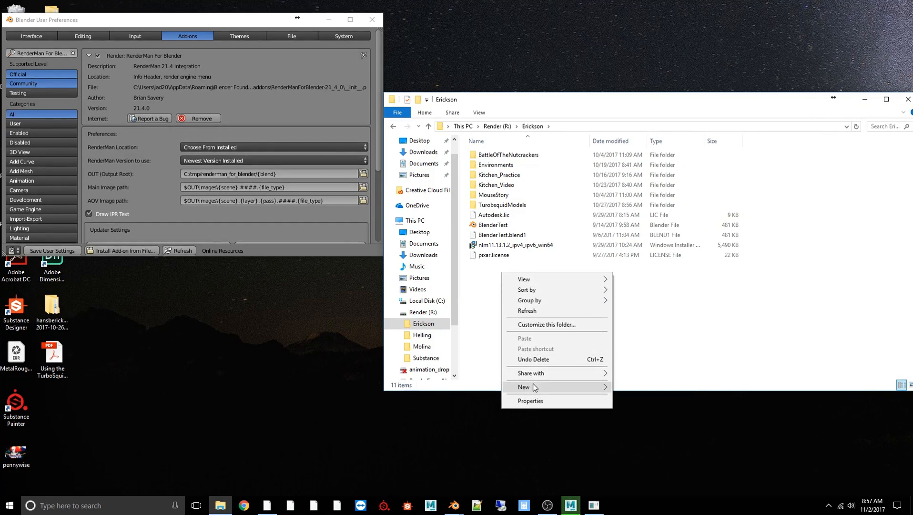
{"action": "mouse_move", "coordinate": [544, 384]}
{"action": "left_click", "coordinate": [657, 389]}
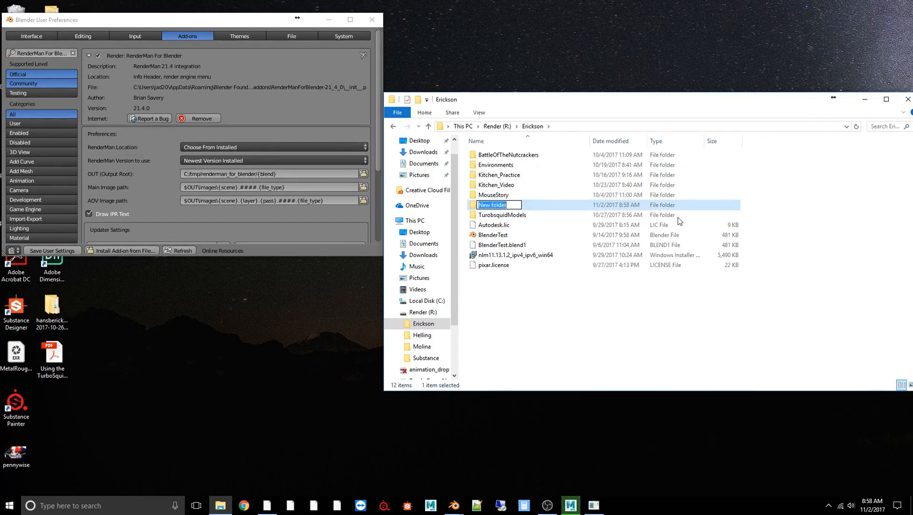
{"action": "right_click", "coordinate": [503, 204]}
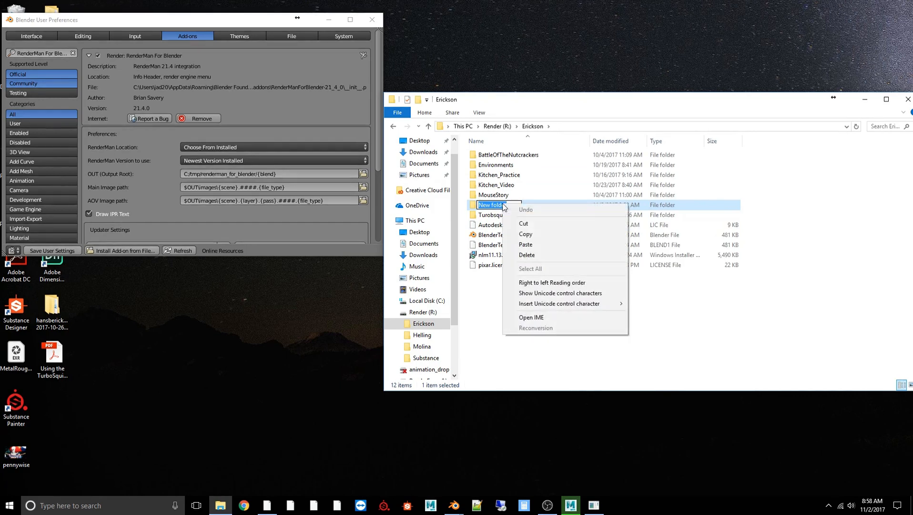
{"action": "left_click", "coordinate": [535, 245]}
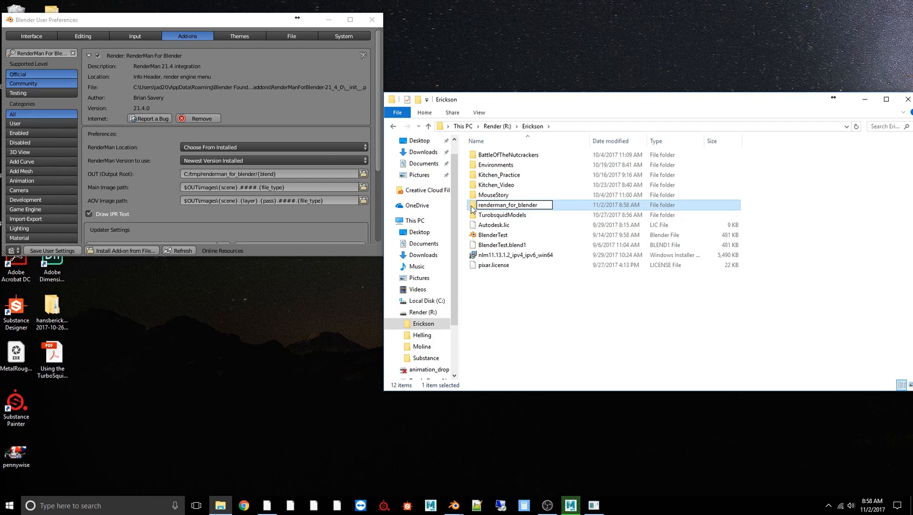
Step: Set the add-on's output root to the new renderman_for_blender folder on R:, ending in /{blend}, and save the user settings
{"action": "left_click", "coordinate": [573, 128]}
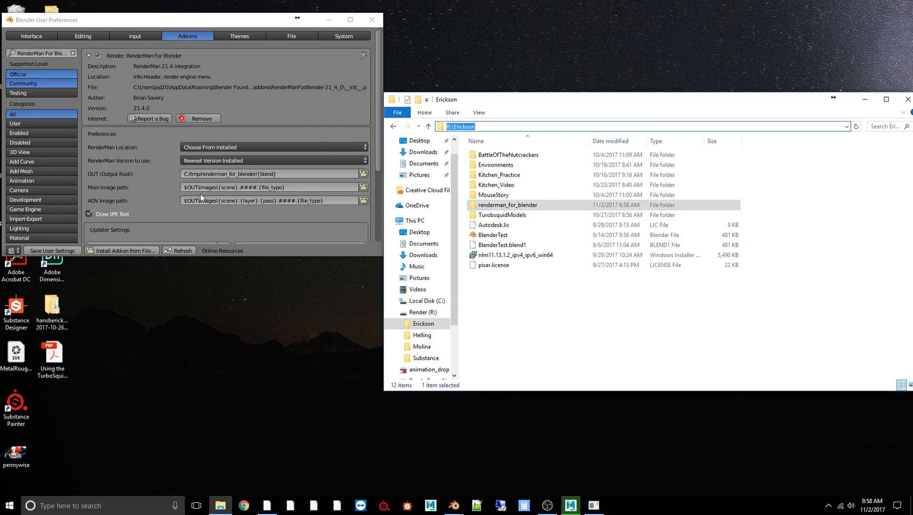
{"action": "left_click", "coordinate": [195, 174]}
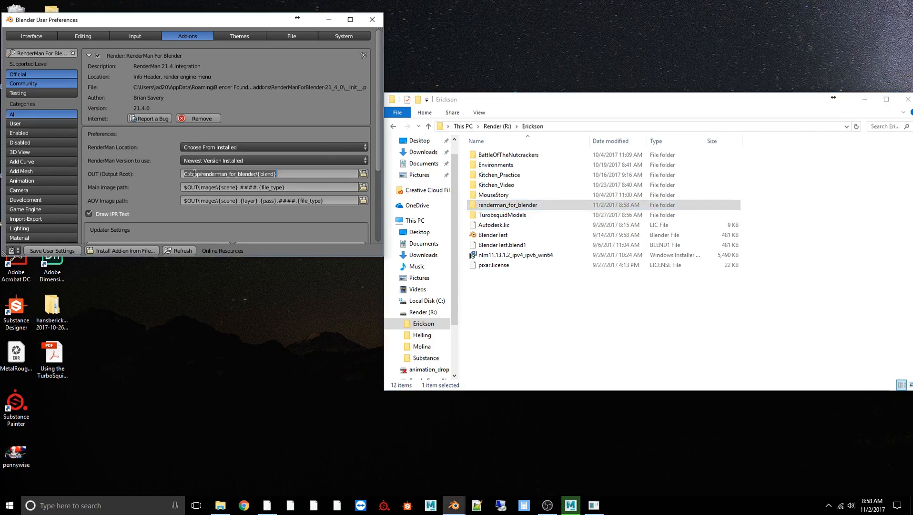
{"action": "left_click_drag", "start_coordinate": [199, 173], "coordinate": [159, 174]}
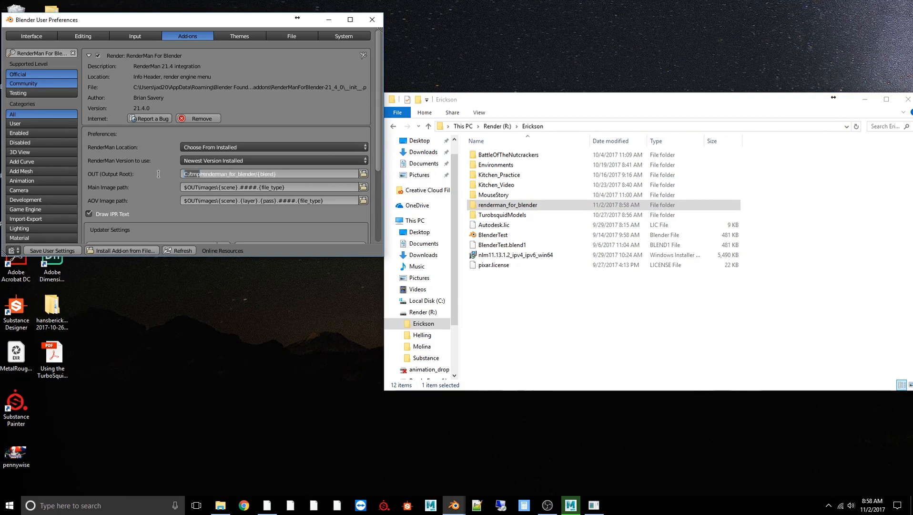
{"action": "type", "text": "R:"}
{"action": "type", "text": "Erickson"}
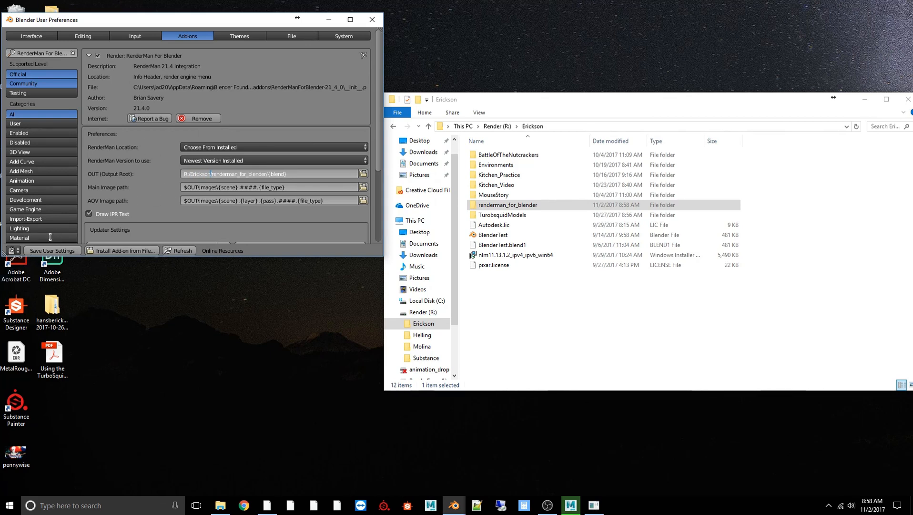
{"action": "left_click", "coordinate": [43, 252]}
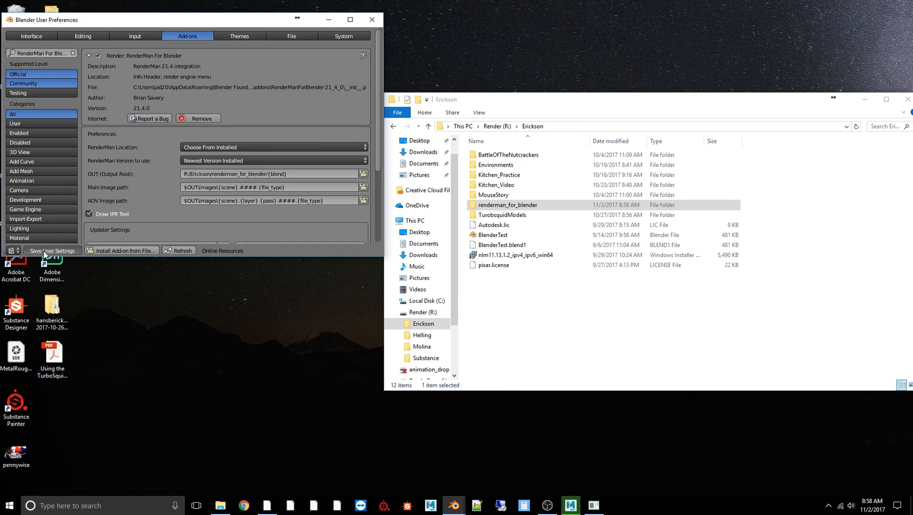
Step: Close the User Preferences, restore the main Blender window, and leave the output file browser for the scene view
{"action": "left_click", "coordinate": [371, 20]}
{"action": "left_click", "coordinate": [454, 505]}
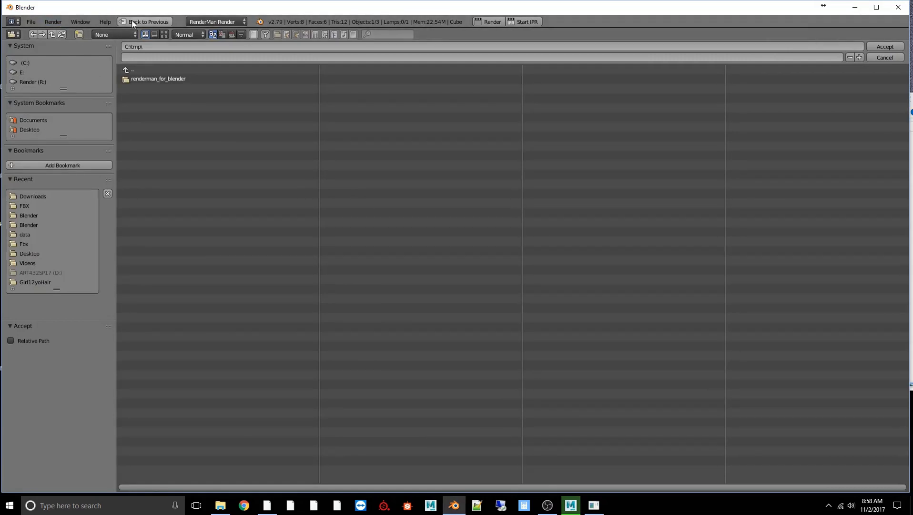
{"action": "left_click", "coordinate": [134, 24]}
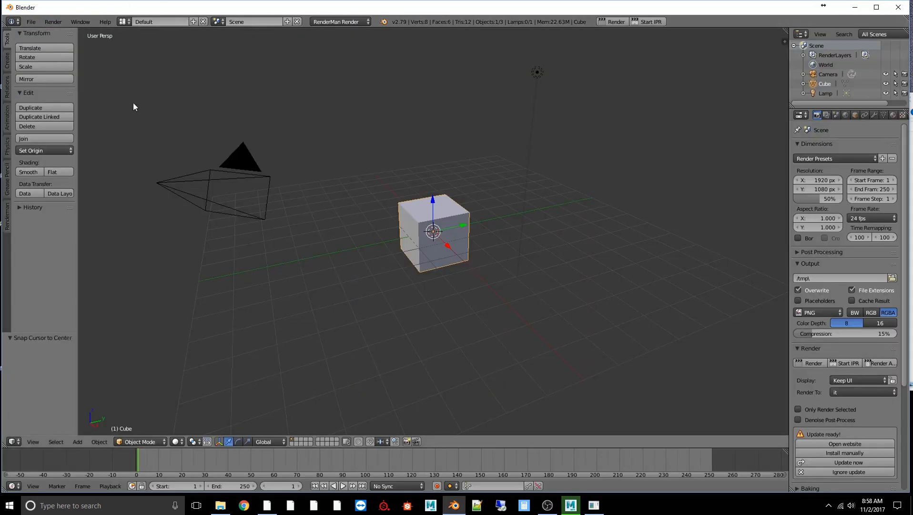
Step: Save the current setup as the startup file and quit Blender without saving the scene
{"action": "left_click", "coordinate": [30, 21]}
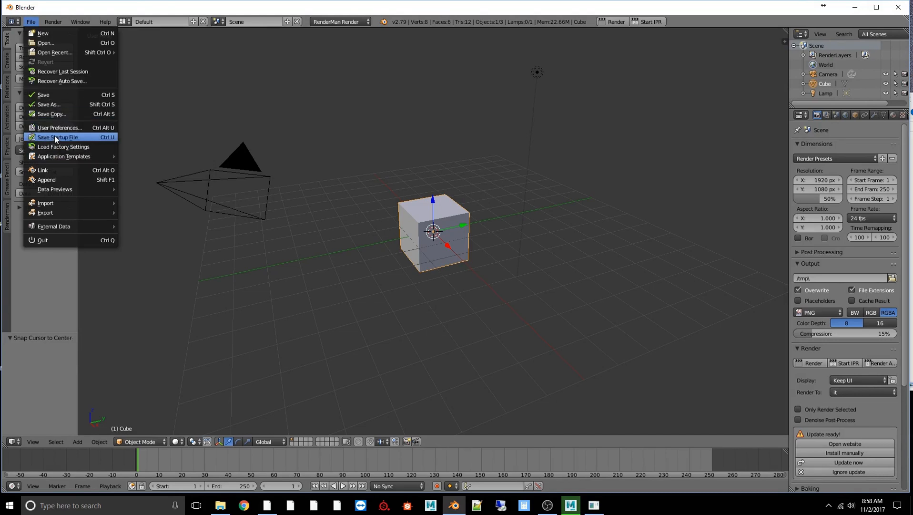
{"action": "left_click", "coordinate": [55, 136]}
{"action": "left_click", "coordinate": [55, 136]}
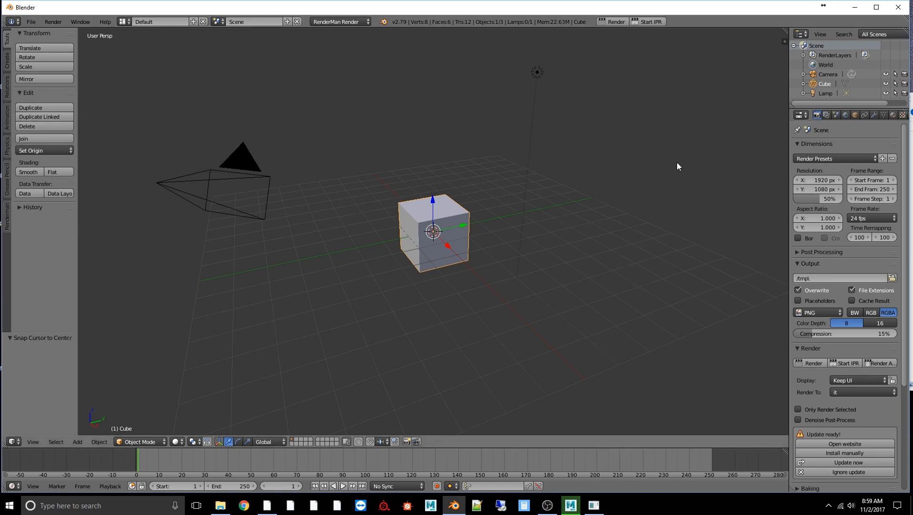
{"action": "left_click", "coordinate": [897, 8]}
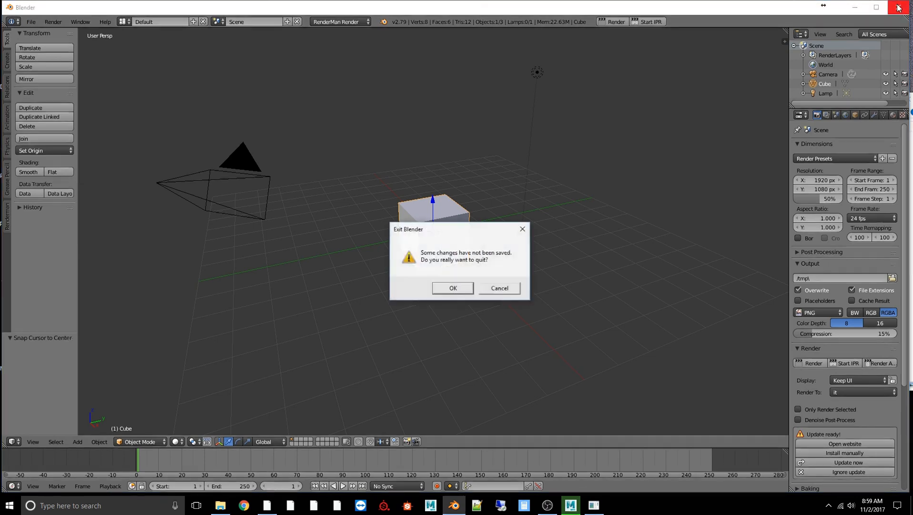
{"action": "left_click", "coordinate": [465, 289]}
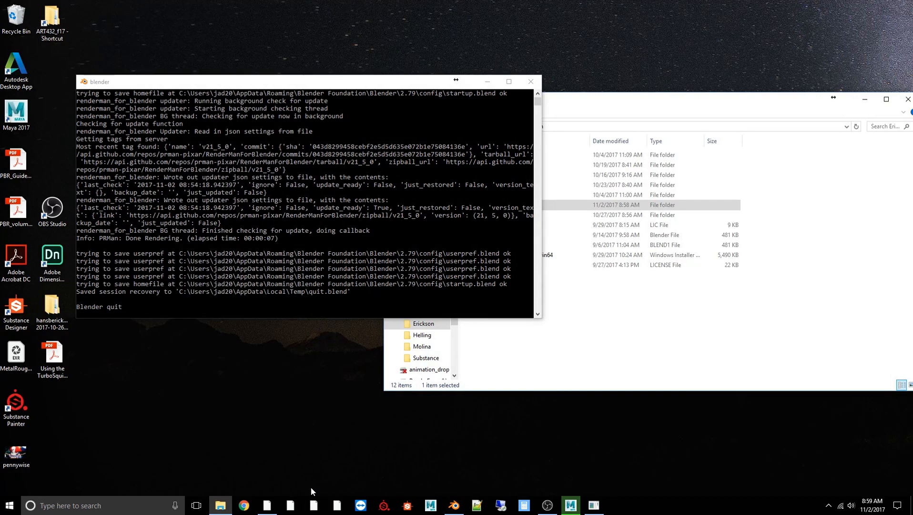
Step: Close the leftover Blender console, relaunch Blender, and dismiss the splash screen
{"action": "left_click", "coordinate": [455, 506]}
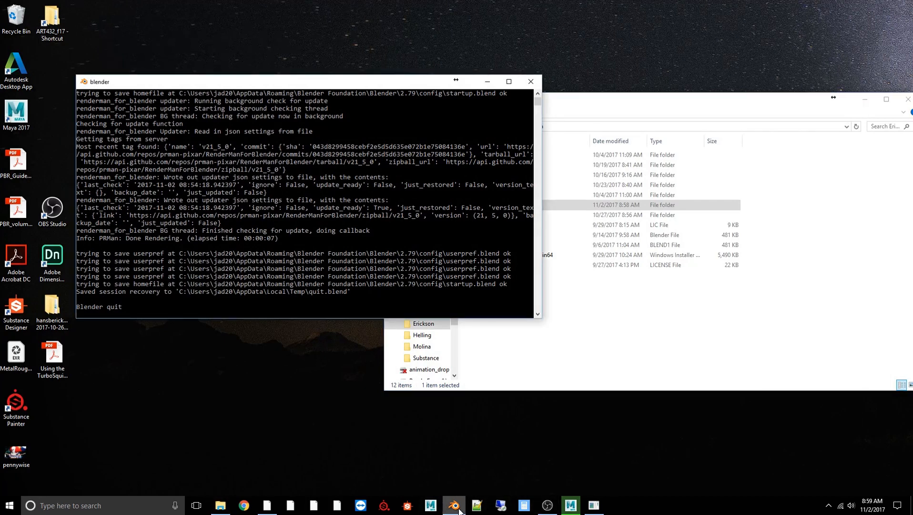
{"action": "left_click", "coordinate": [530, 81]}
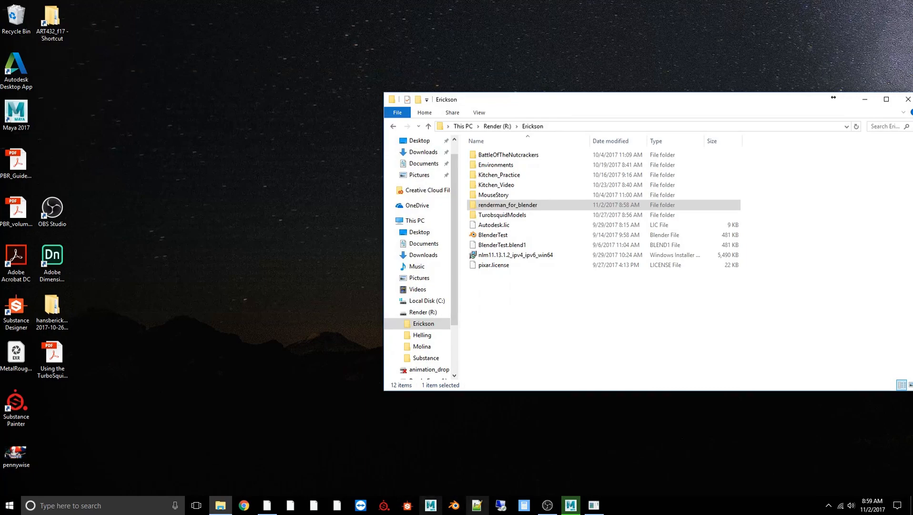
{"action": "left_click", "coordinate": [454, 505]}
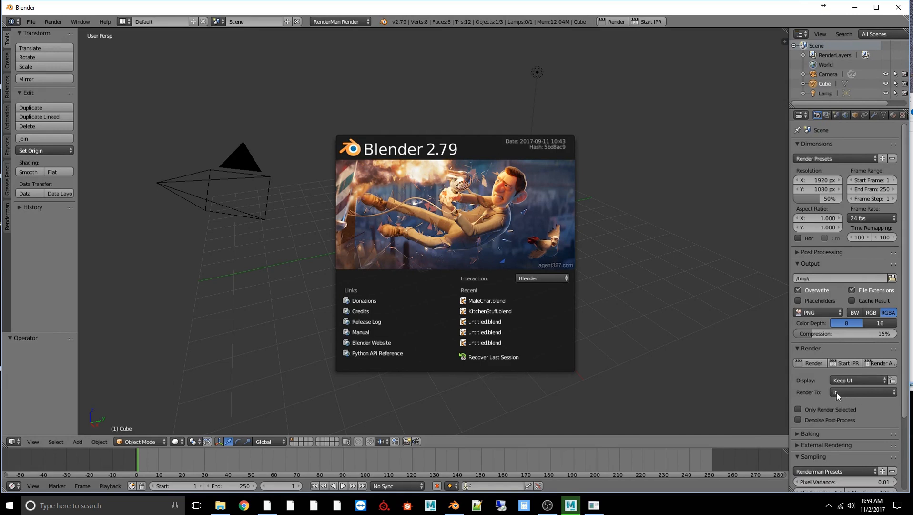
{"action": "left_click", "coordinate": [626, 151]}
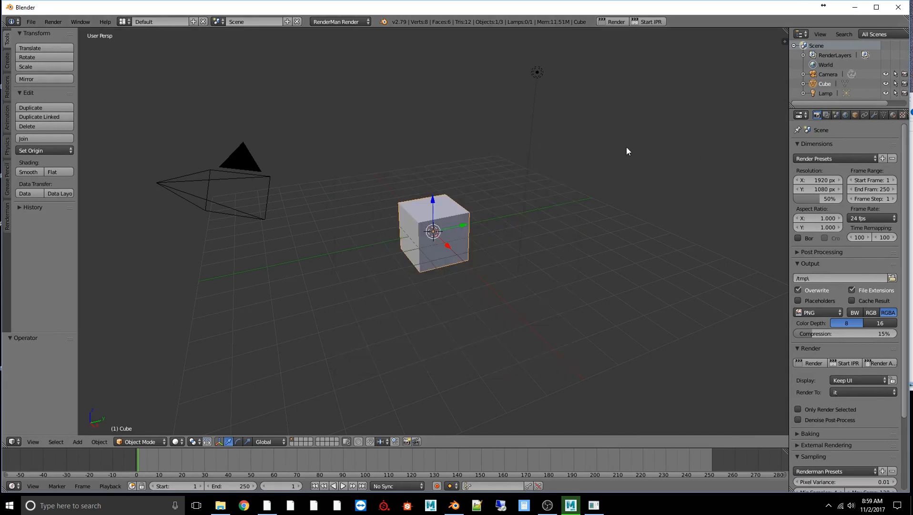
Step: Check the saved output root in the RenderMan For Blender add-on preferences, then return to the scene
{"action": "left_click", "coordinate": [31, 22]}
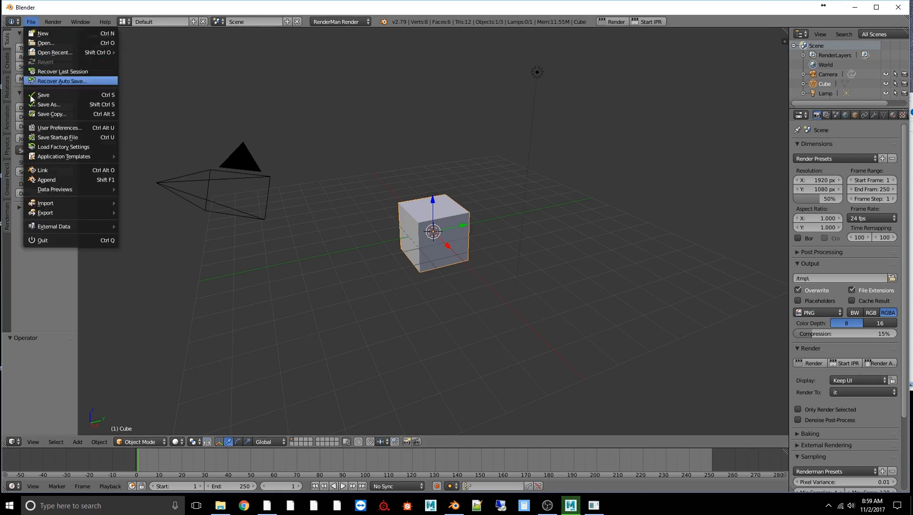
{"action": "left_click", "coordinate": [51, 128]}
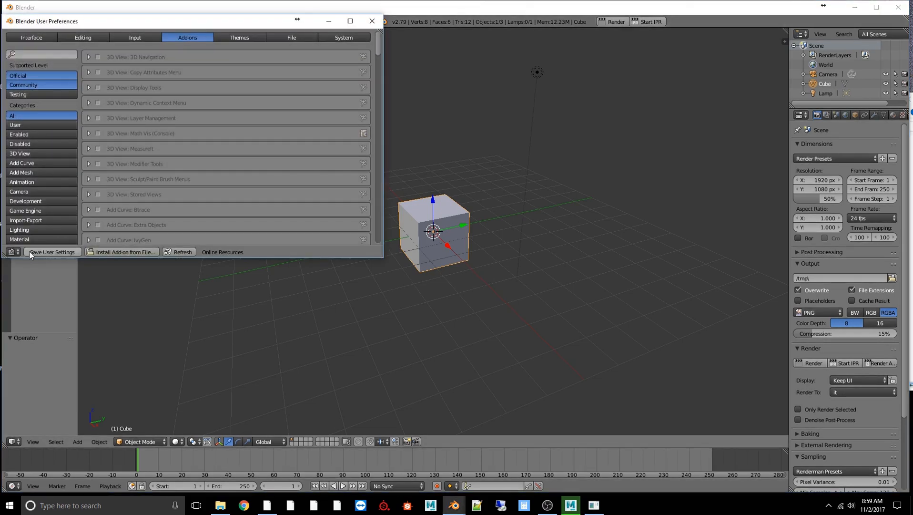
{"action": "scroll", "coordinate": [26, 236], "scroll_direction": "down", "scroll_amount": 3}
{"action": "scroll", "coordinate": [27, 236], "scroll_direction": "down", "scroll_amount": 1}
{"action": "left_click", "coordinate": [32, 192]}
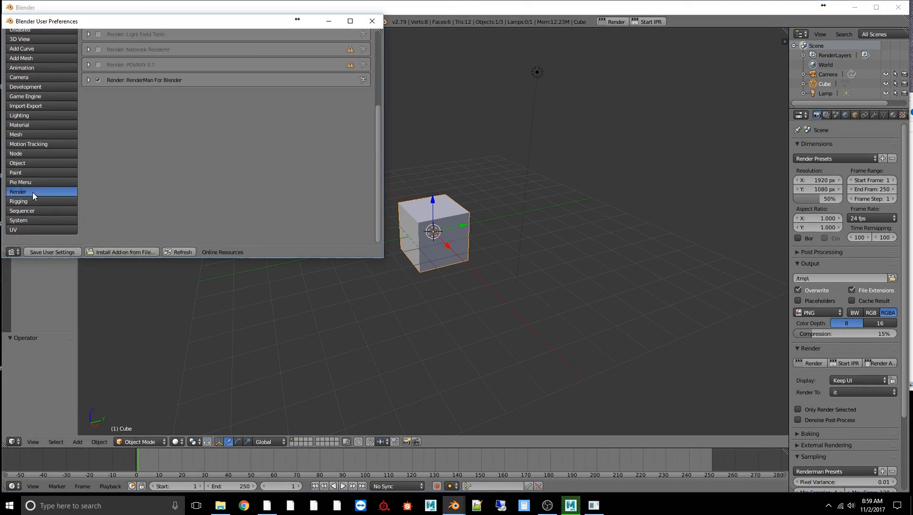
{"action": "left_click", "coordinate": [88, 79]}
{"action": "scroll", "coordinate": [126, 226], "scroll_direction": "down", "scroll_amount": 2}
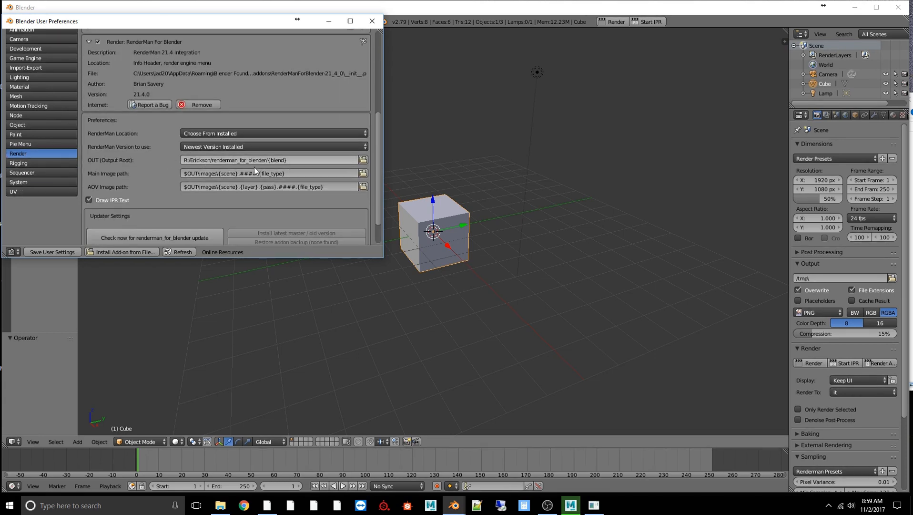
{"action": "left_click", "coordinate": [271, 331]}
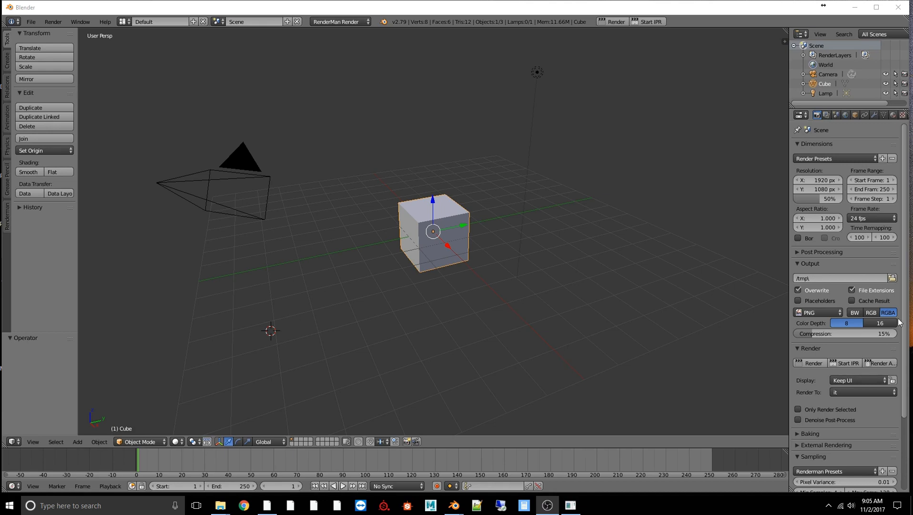
Step: Delete the default cube from the scene
{"action": "right_click", "coordinate": [419, 220]}
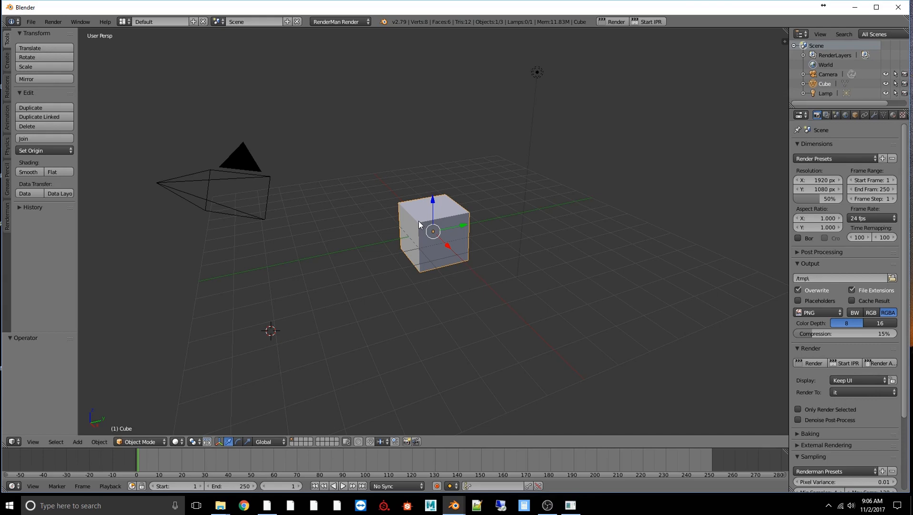
{"action": "key", "text": "x"}
{"action": "left_click", "coordinate": [419, 224]}
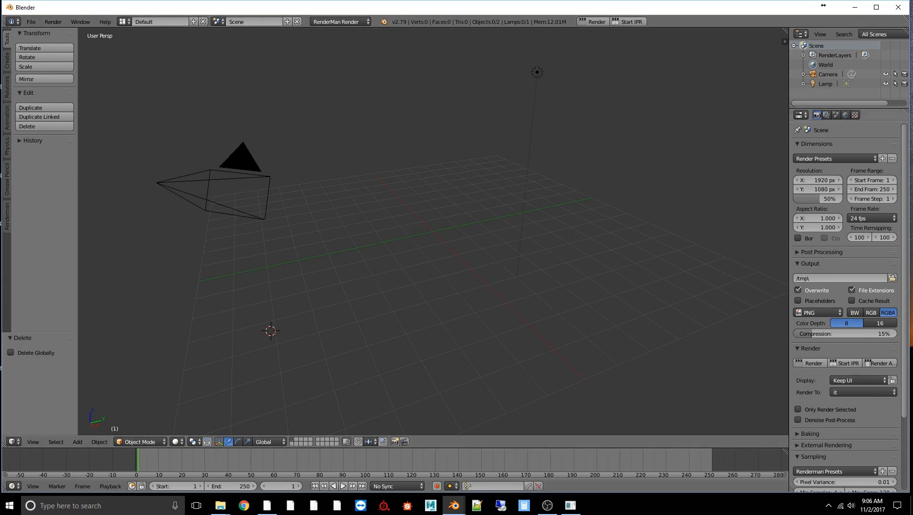
Step: Examine the contents of the MetalRust project folder inside BlenderFiles on the Render (R:) drive in File Explorer
{"action": "left_click_drag", "start_coordinate": [912, 124], "coordinate": [462, 83]}
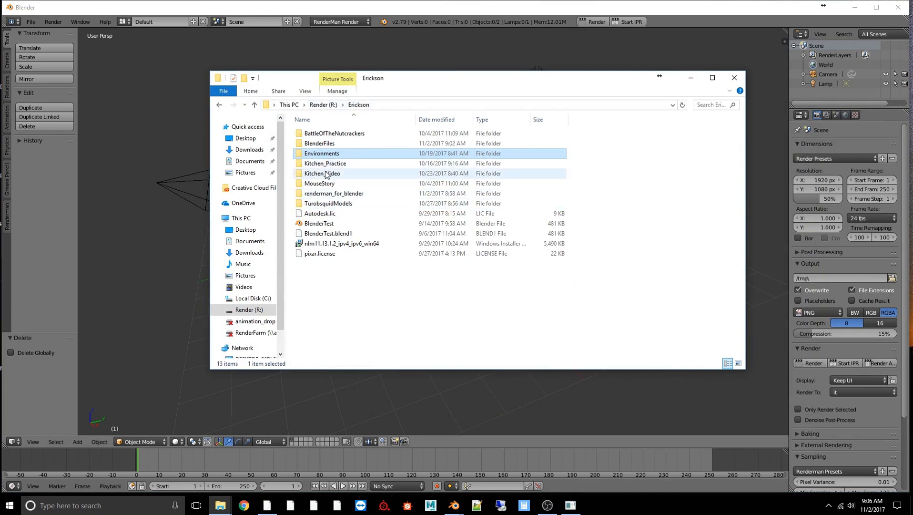
{"action": "double_click", "coordinate": [332, 144]}
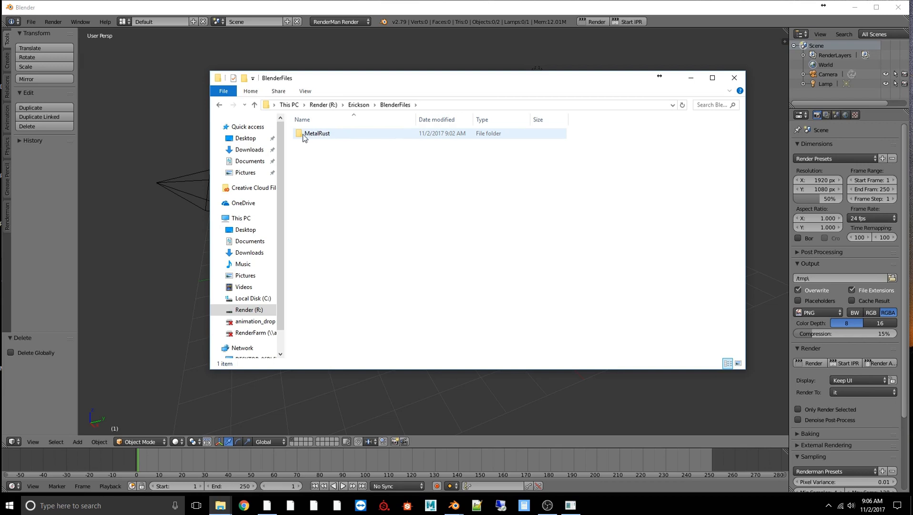
{"action": "double_click", "coordinate": [320, 134]}
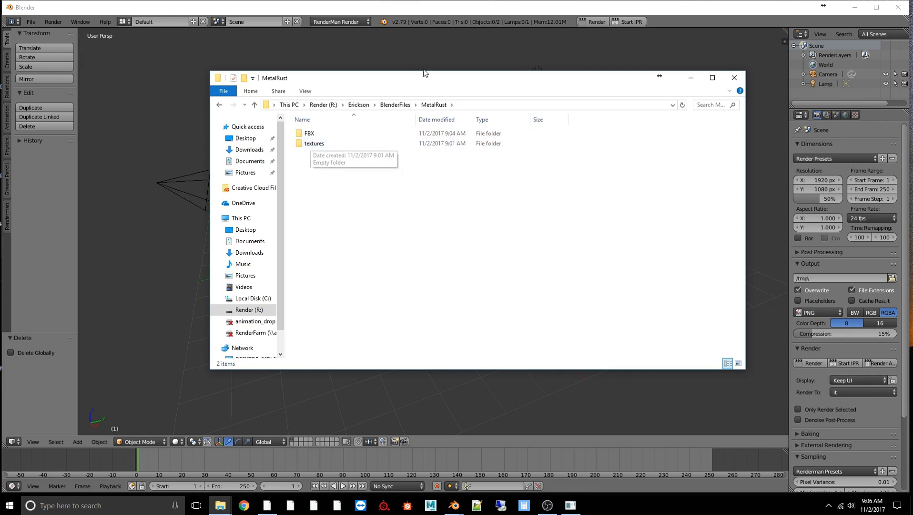
{"action": "left_click_drag", "start_coordinate": [424, 73], "coordinate": [484, 66]}
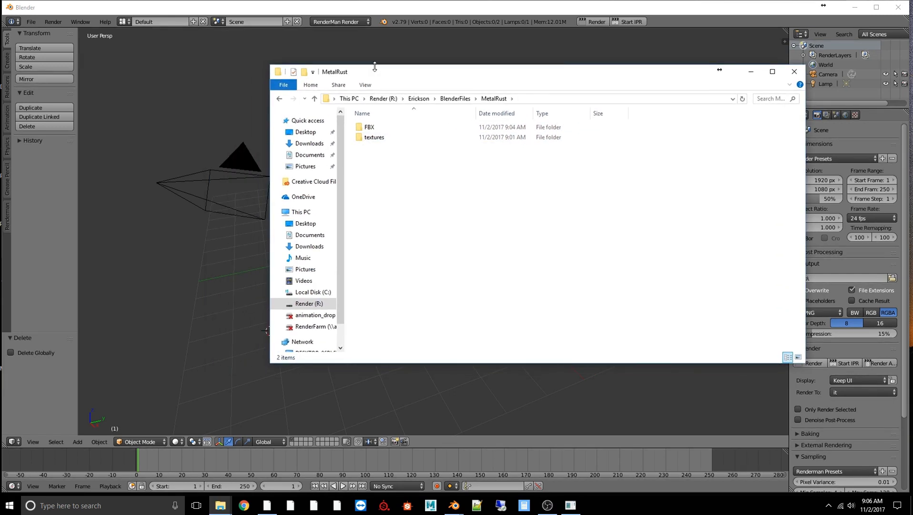
Step: Save the Blender scene as MetalRust in the BlenderFiles\MetalRust folder within the first user folder on R:
{"action": "left_click", "coordinate": [33, 23]}
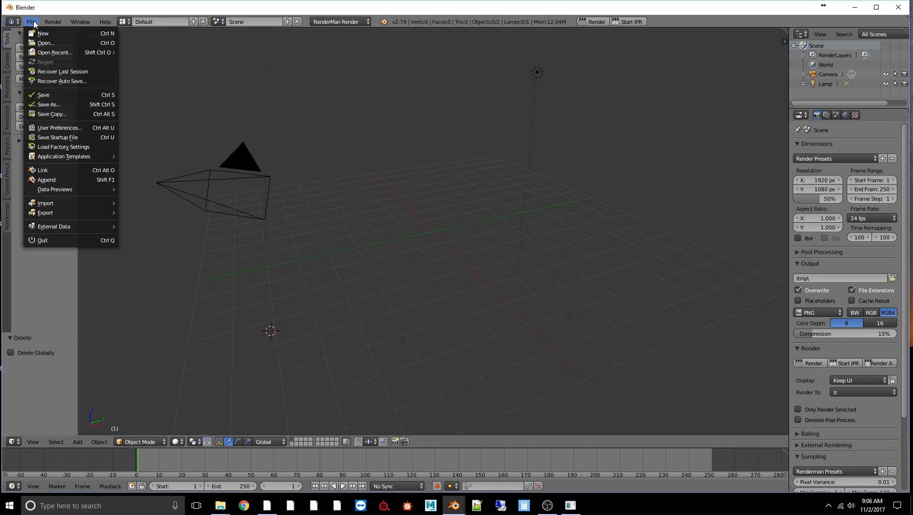
{"action": "left_click", "coordinate": [62, 105]}
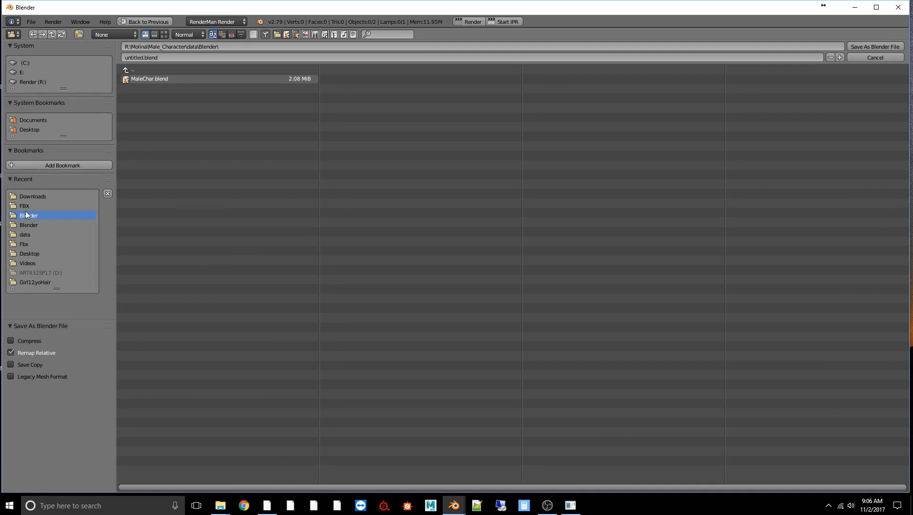
{"action": "left_click", "coordinate": [35, 81]}
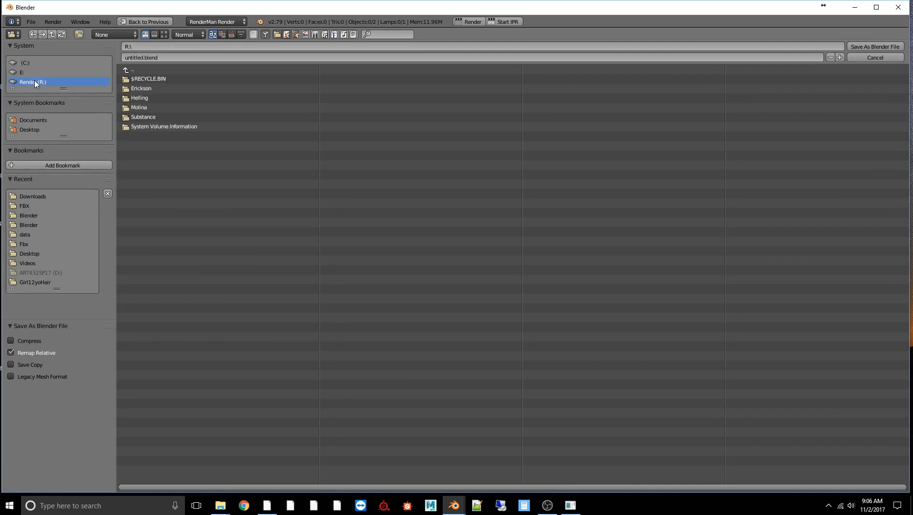
{"action": "left_click", "coordinate": [136, 87]}
{"action": "left_click", "coordinate": [136, 87]}
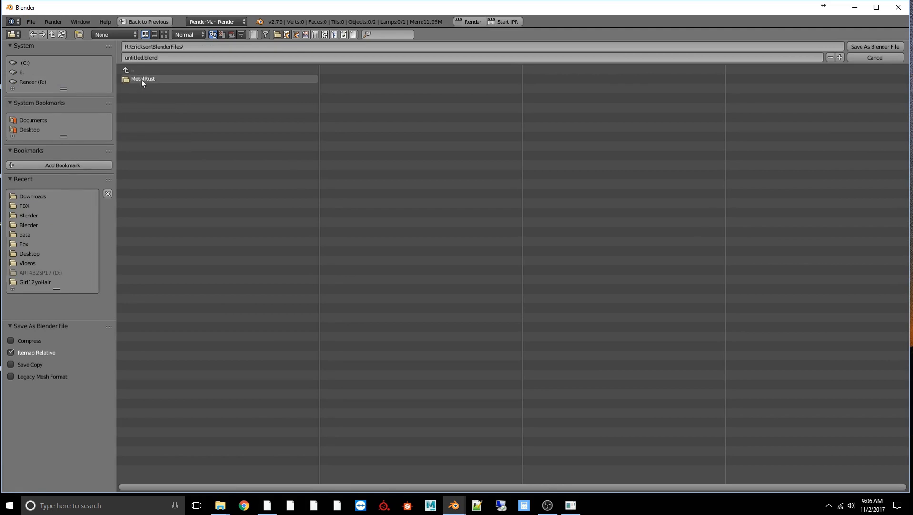
{"action": "left_click", "coordinate": [142, 79]}
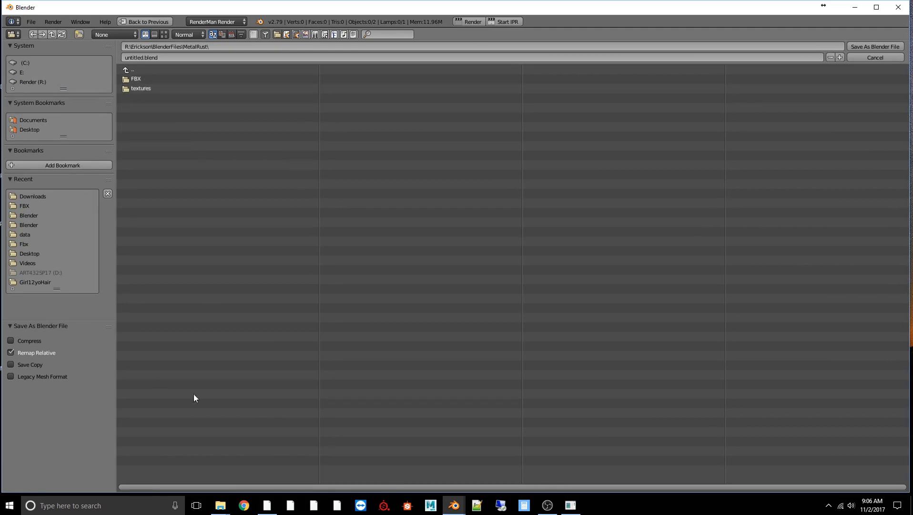
{"action": "left_click", "coordinate": [173, 57]}
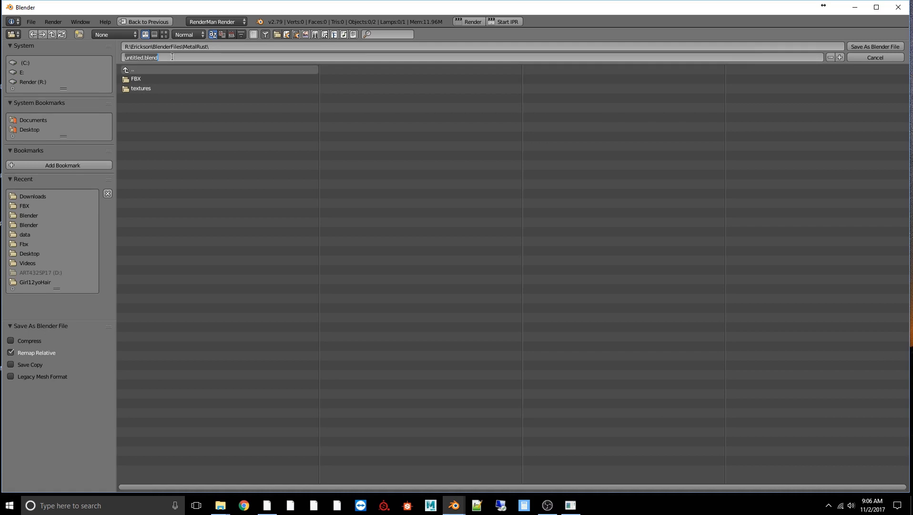
{"action": "type", "text": "MetalRust"}
{"action": "key", "text": "Return"}
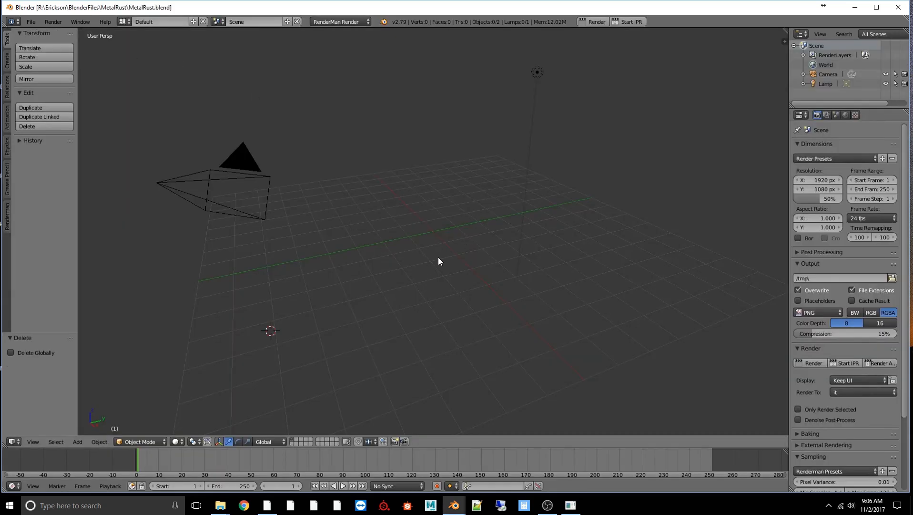
Step: Snap the 3D cursor to the center and import sphere_sampleScene_1cm.fbx from the MetalRust project's FBX folder
{"action": "key", "text": "shift+s"}
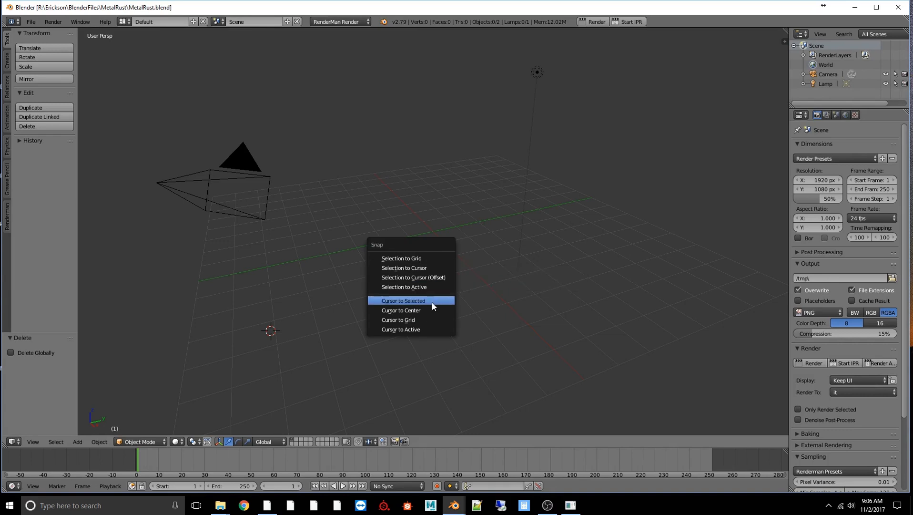
{"action": "left_click", "coordinate": [425, 310]}
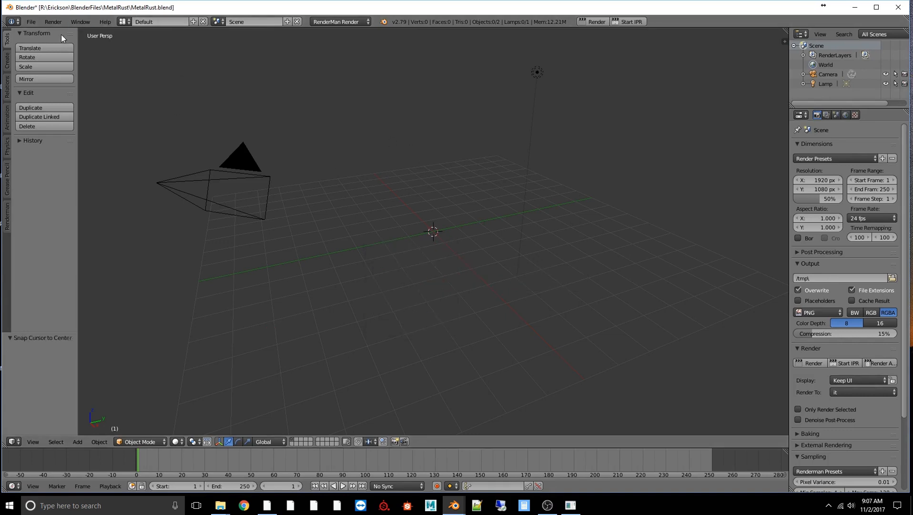
{"action": "left_click", "coordinate": [30, 22]}
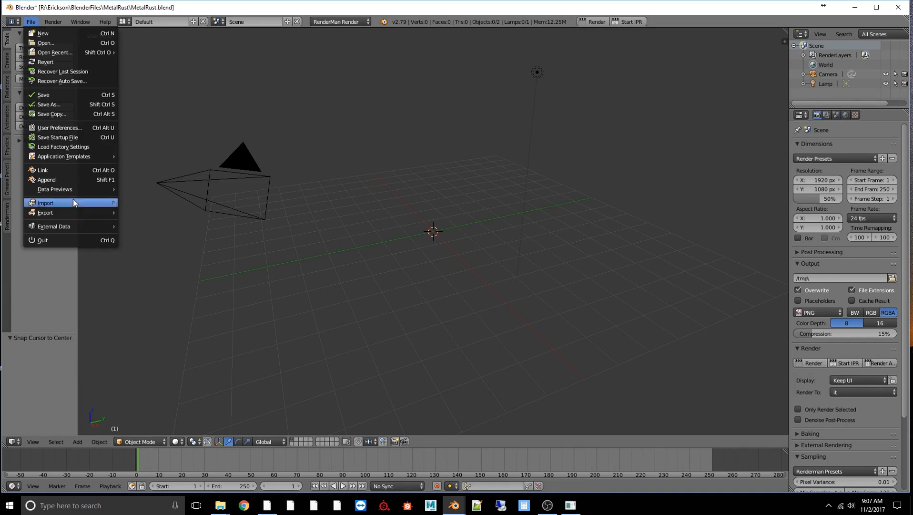
{"action": "mouse_move", "coordinate": [84, 205]}
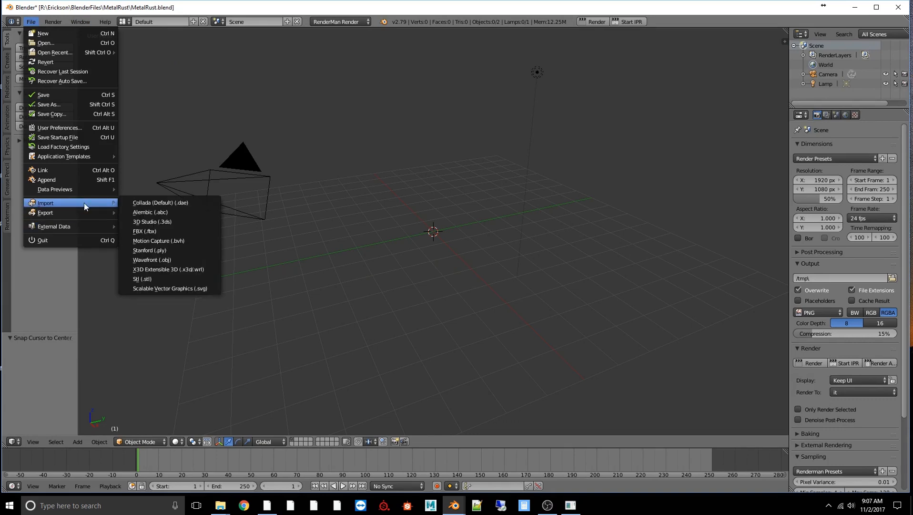
{"action": "left_click", "coordinate": [163, 230]}
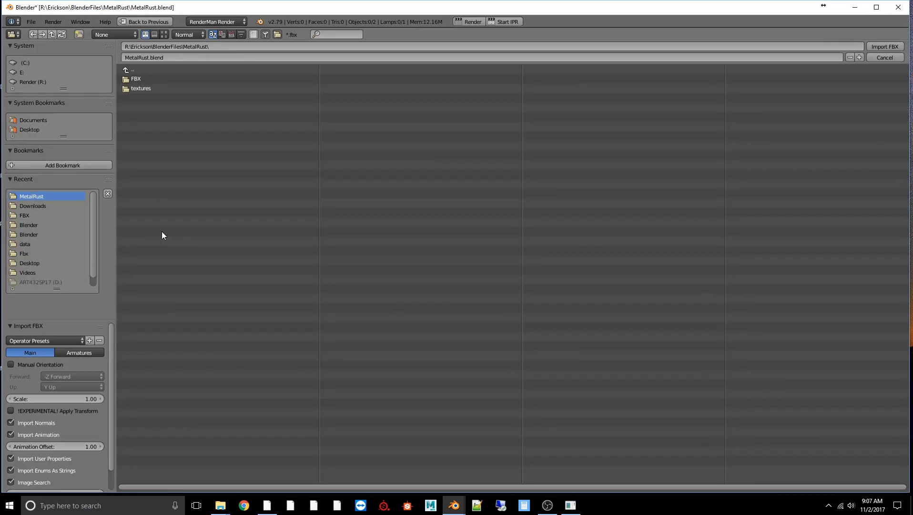
{"action": "left_click", "coordinate": [134, 79]}
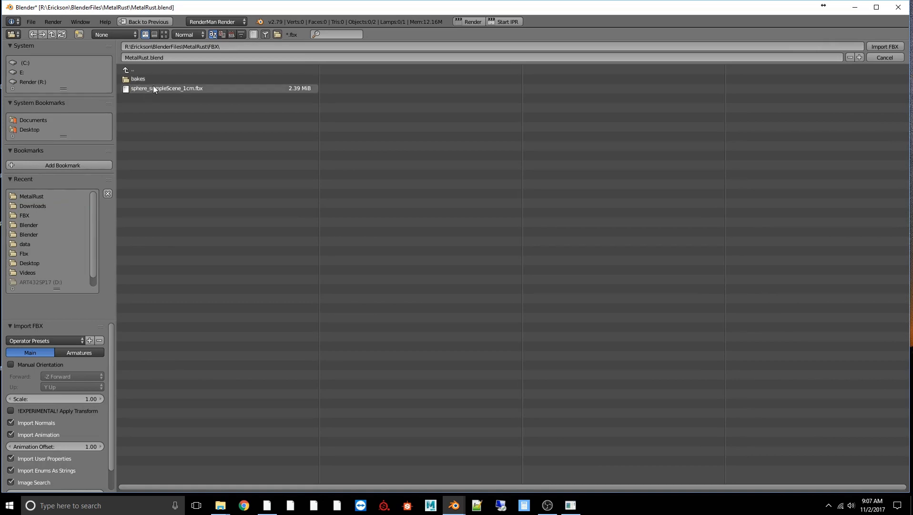
{"action": "left_click", "coordinate": [153, 87]}
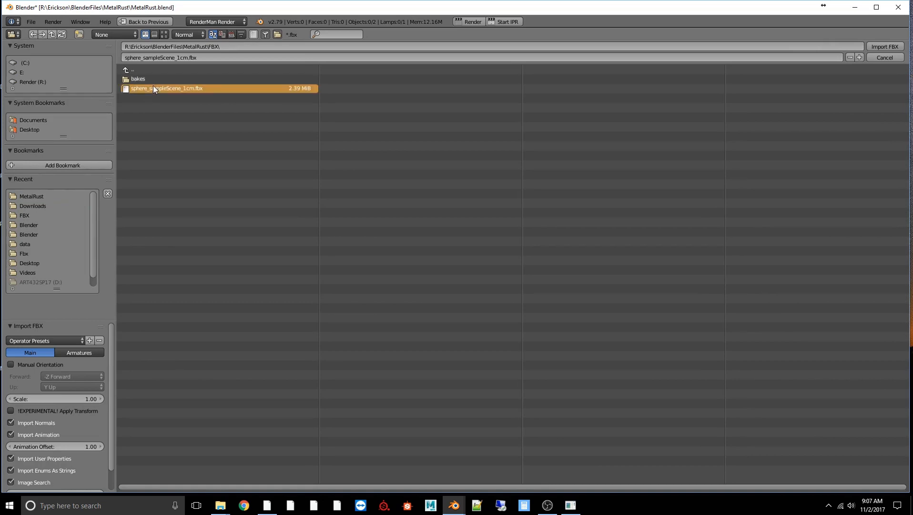
{"action": "left_click", "coordinate": [884, 46]}
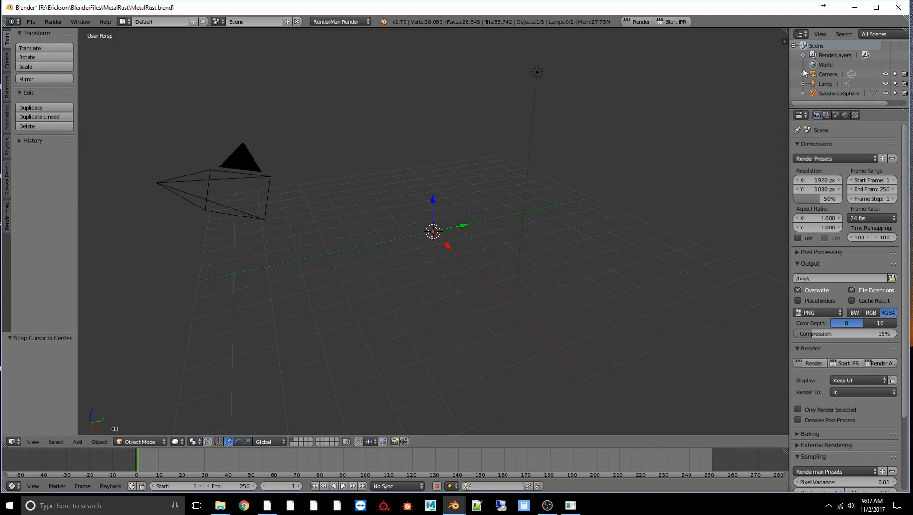
Step: Scale the imported SubstanceSphere uniformly by a factor of about -87.6 on all axes
{"action": "left_click", "coordinate": [847, 92]}
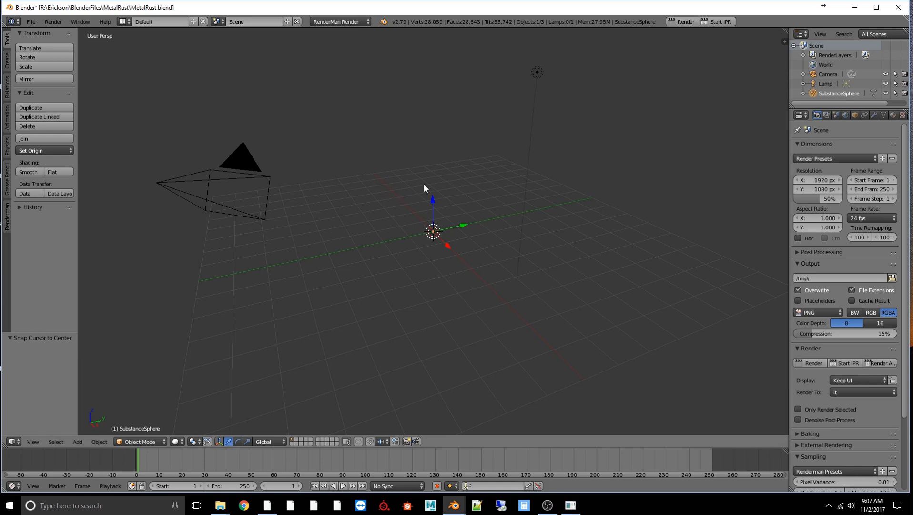
{"action": "key", "text": "s"}
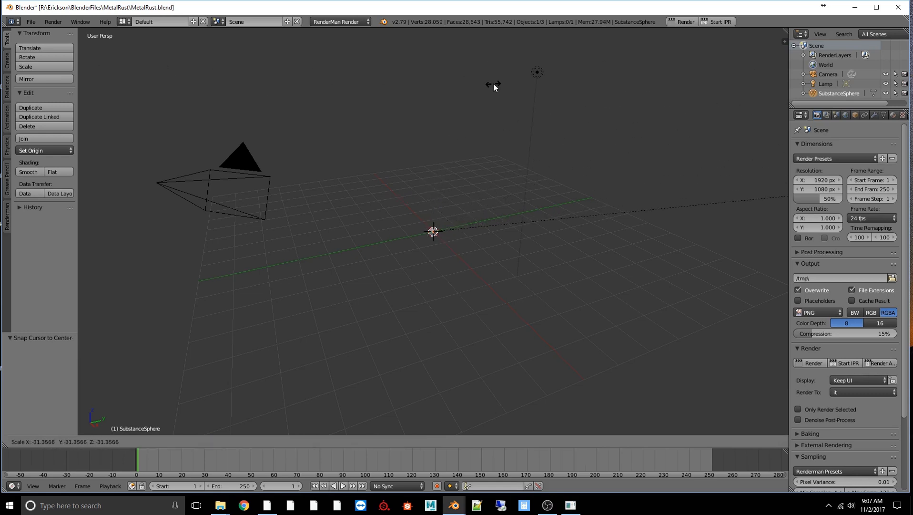
{"action": "left_click", "coordinate": [301, 193]}
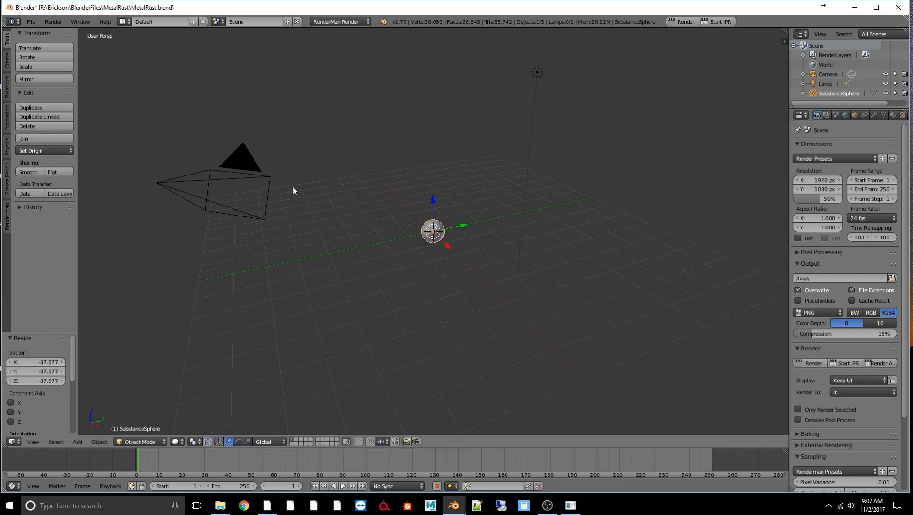
Step: Apply rotation and scale to the imported SubstanceSphere
{"action": "left_click", "coordinate": [102, 440]}
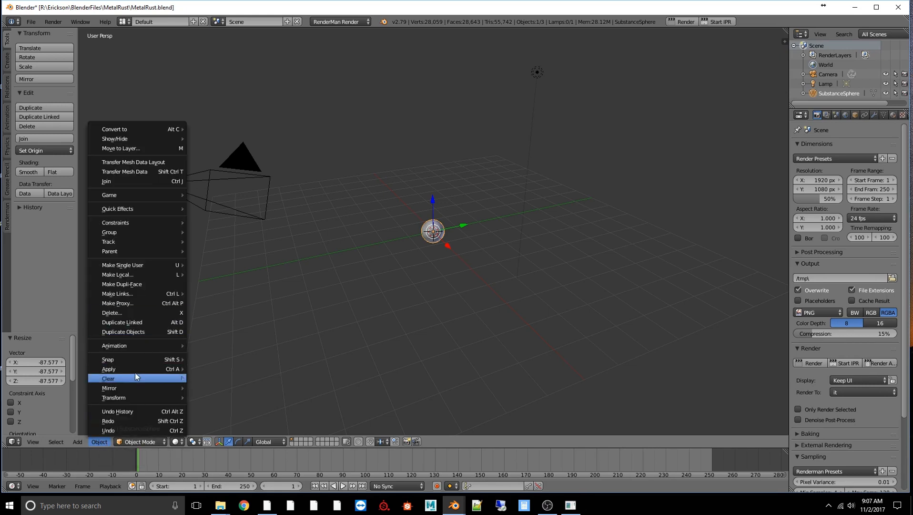
{"action": "mouse_move", "coordinate": [149, 364]}
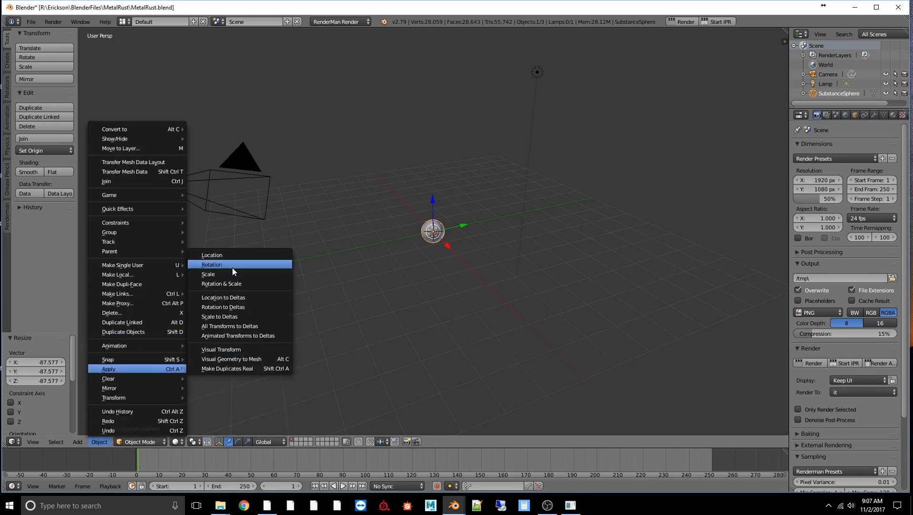
{"action": "left_click", "coordinate": [238, 284]}
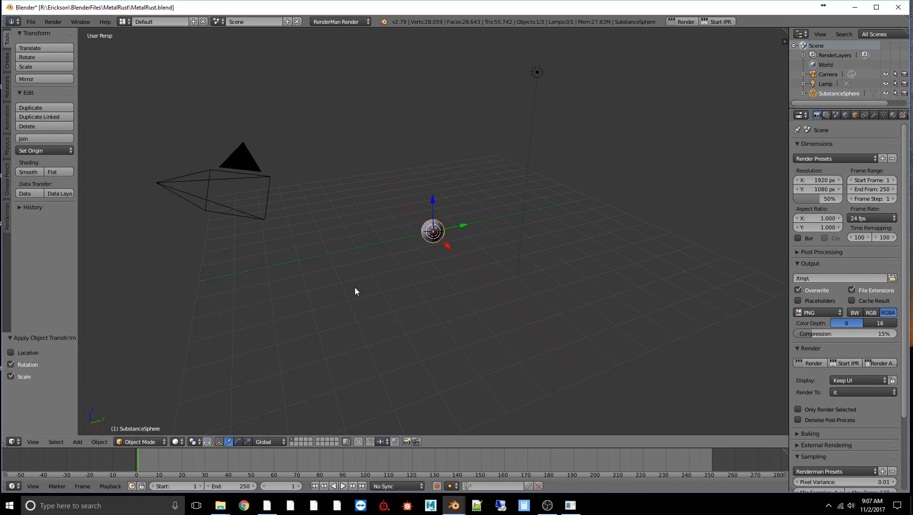
Step: Select the camera and clear its location so it sits at the world origin
{"action": "right_click", "coordinate": [219, 184]}
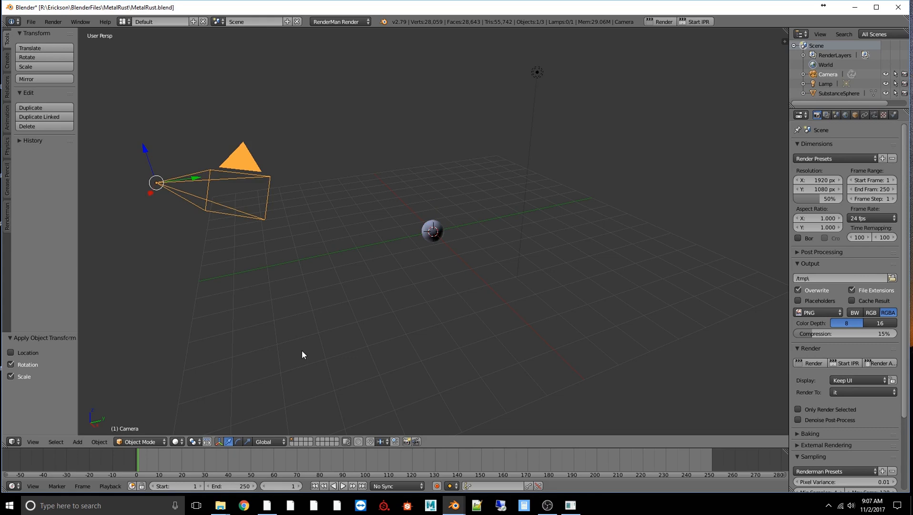
{"action": "key", "text": "alt+g"}
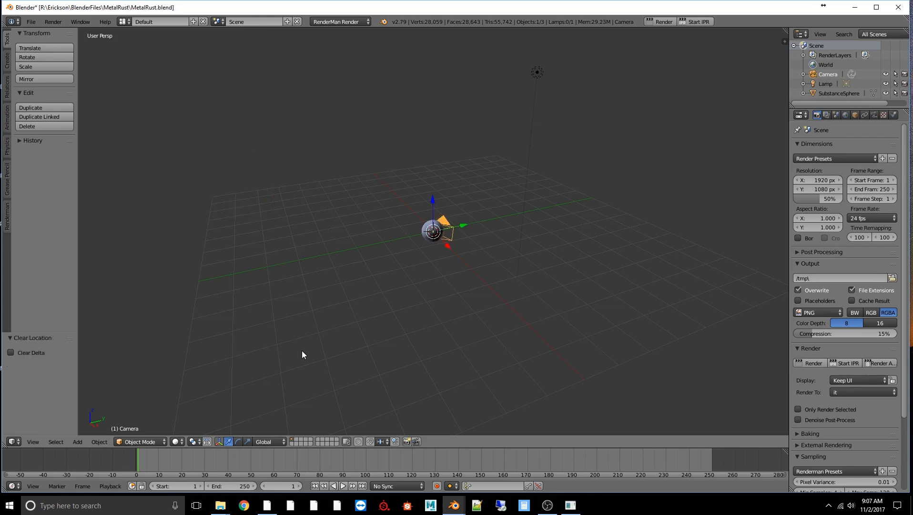
{"action": "key", "text": "alt+a"}
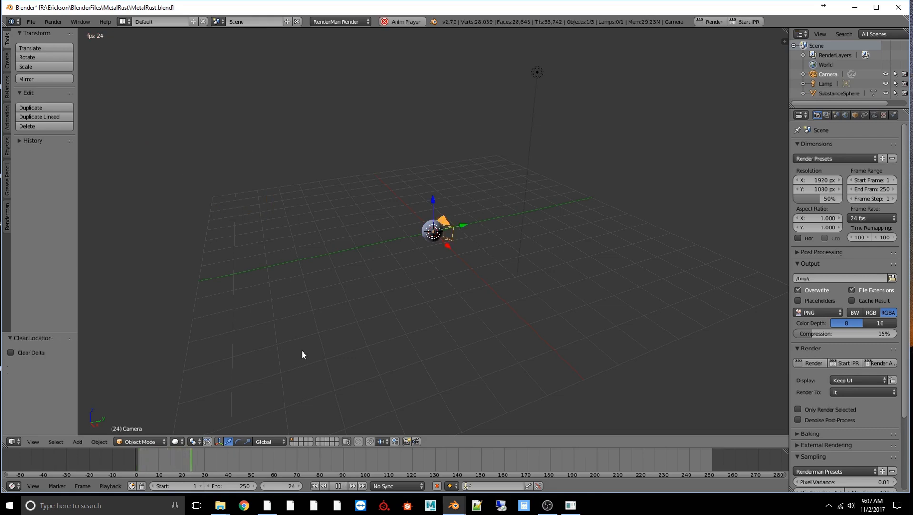
{"action": "left_click", "coordinate": [280, 397]}
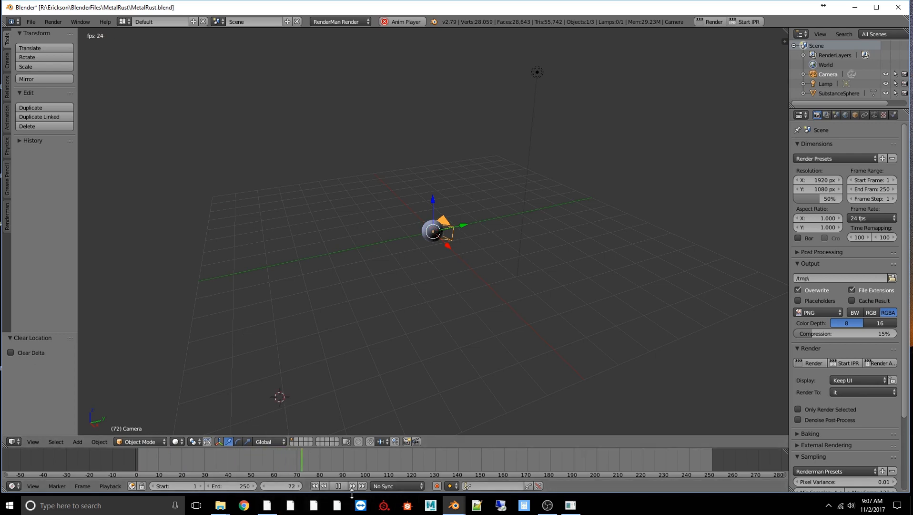
{"action": "key", "text": "alt+a"}
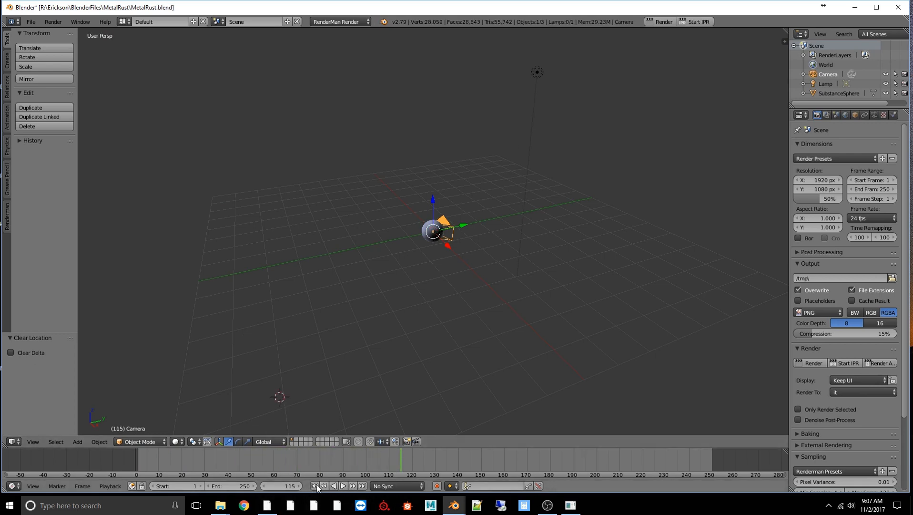
{"action": "left_click", "coordinate": [315, 485]}
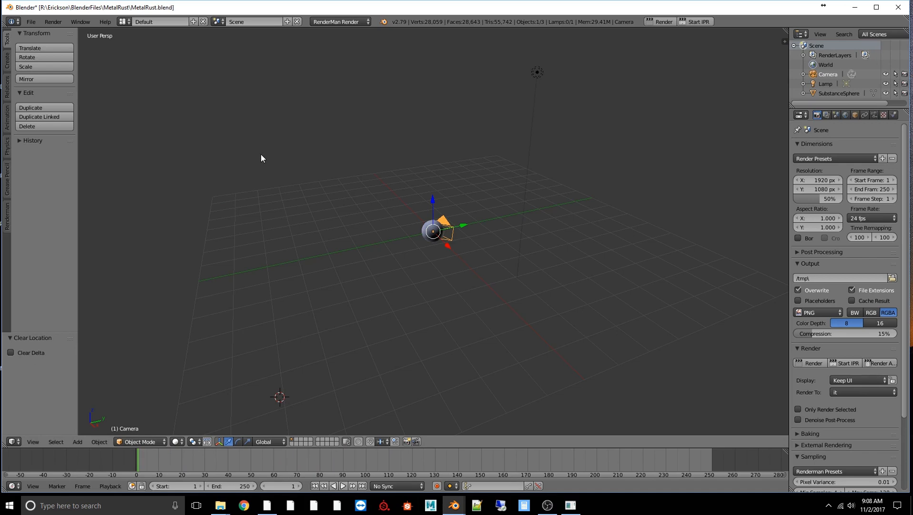
Step: Clear the camera's rotation and rotate it 90° around the X axis
{"action": "key", "text": "alt+r"}
{"action": "key", "text": "r"}
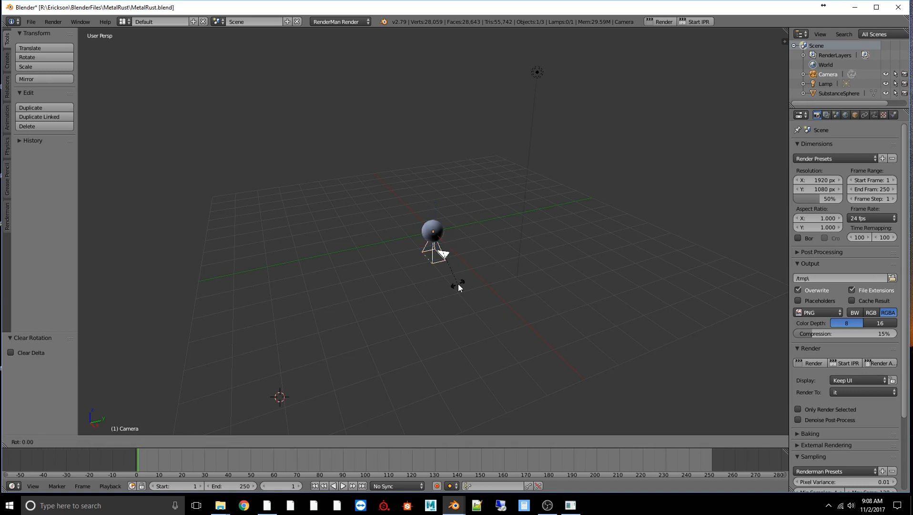
{"action": "type", "text": "x90"}
{"action": "key", "text": "Return"}
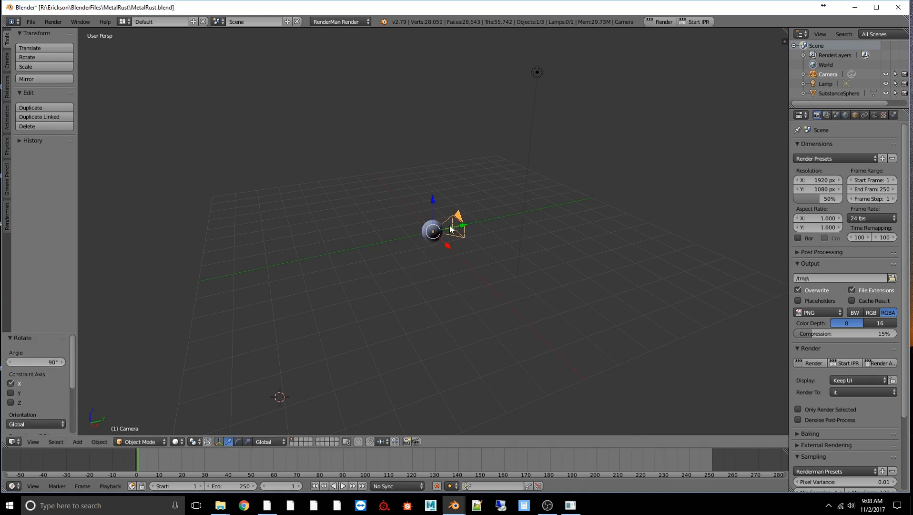
Step: Move the camera about -1.88 along the global Y axis and look through it to frame the sphere
{"action": "key", "text": "g"}
{"action": "key", "text": "y"}
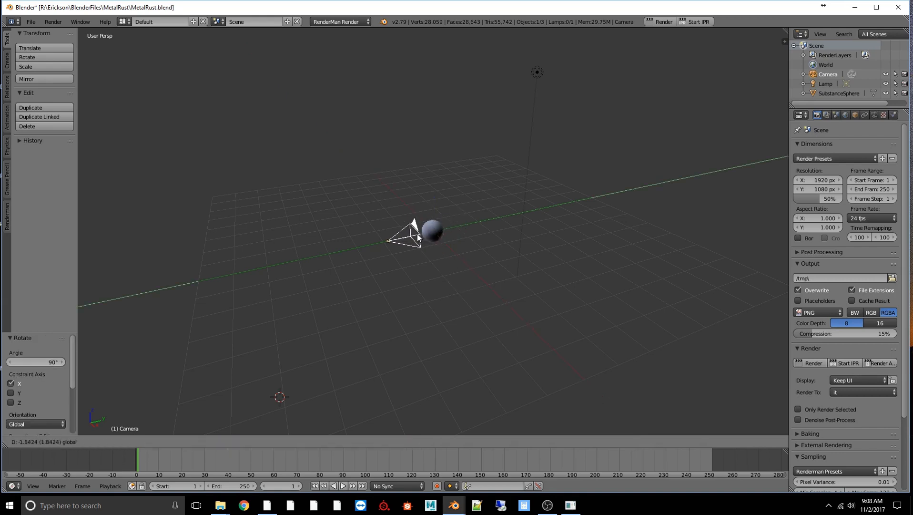
{"action": "left_click", "coordinate": [417, 233]}
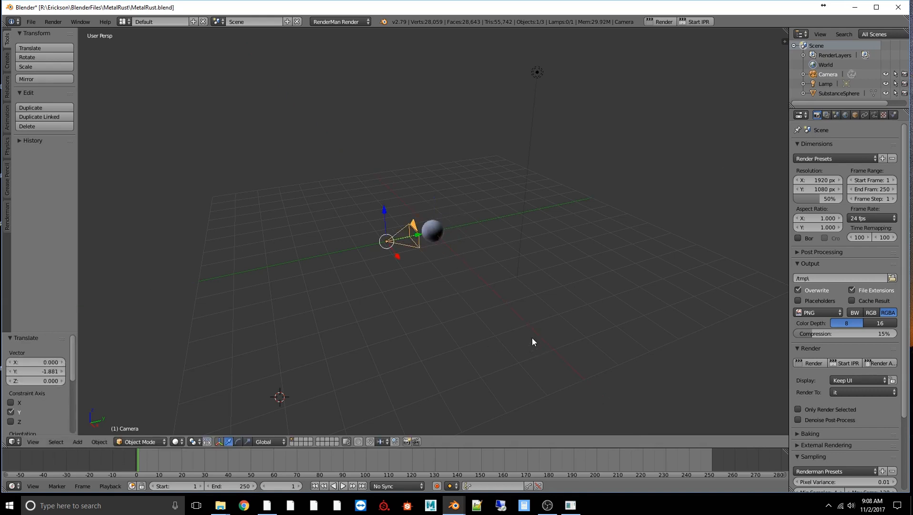
{"action": "key", "text": "KP_0"}
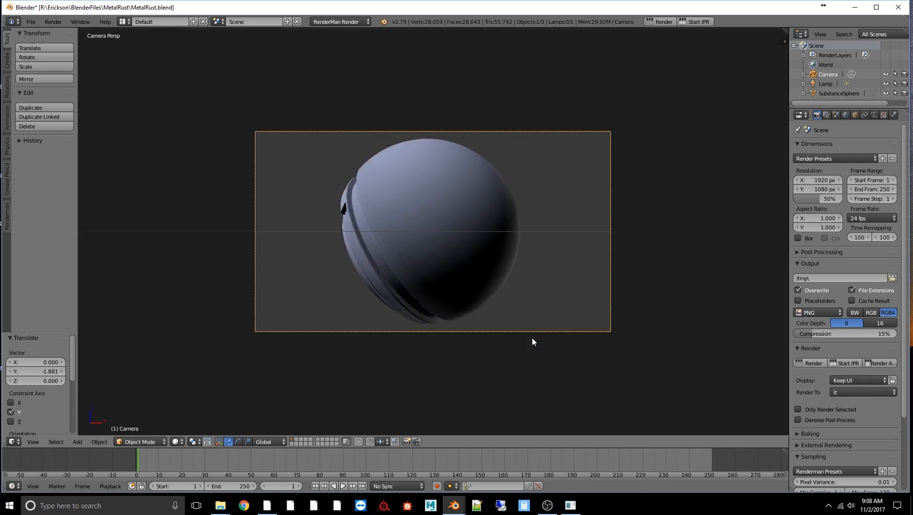
Step: Rotate the SubstanceSphere about 73.8° around global Z, plus about 58.3° in the camera view plane
{"action": "right_click", "coordinate": [447, 273]}
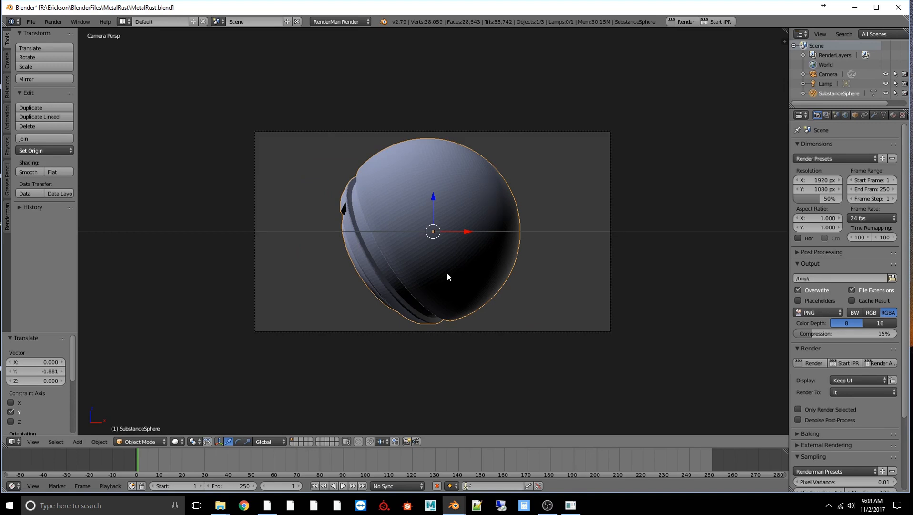
{"action": "key", "text": "r"}
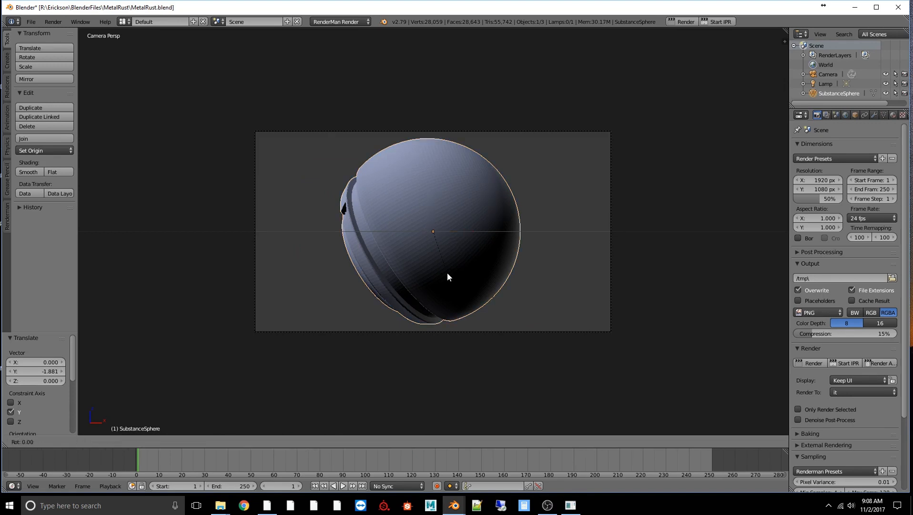
{"action": "key", "text": "z"}
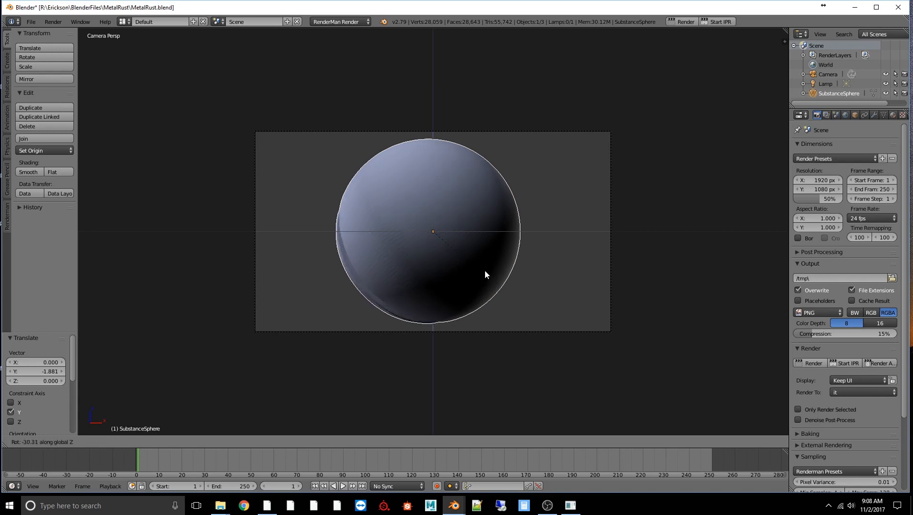
{"action": "left_click", "coordinate": [378, 268]}
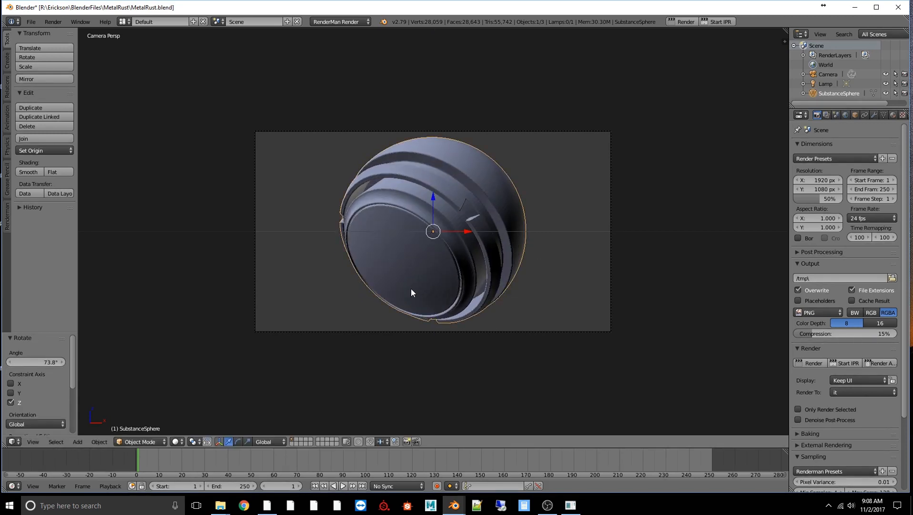
{"action": "key", "text": "r"}
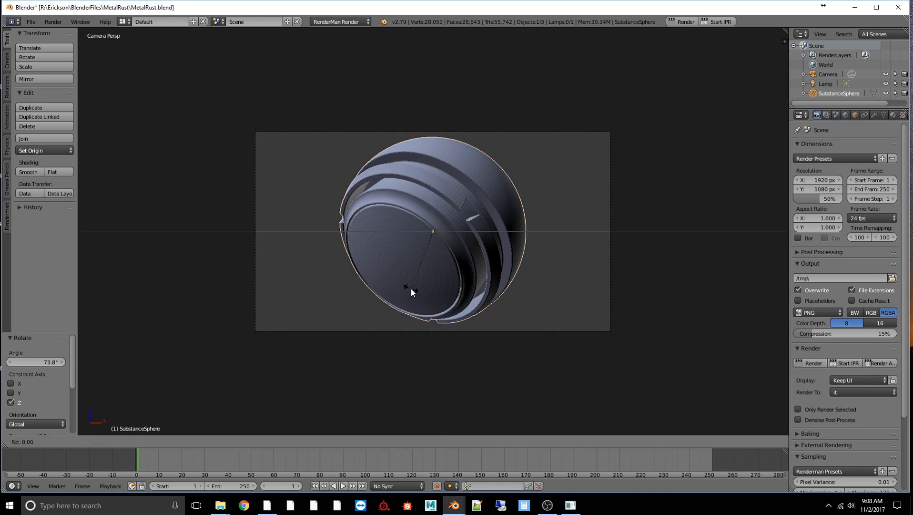
{"action": "left_click", "coordinate": [419, 233]}
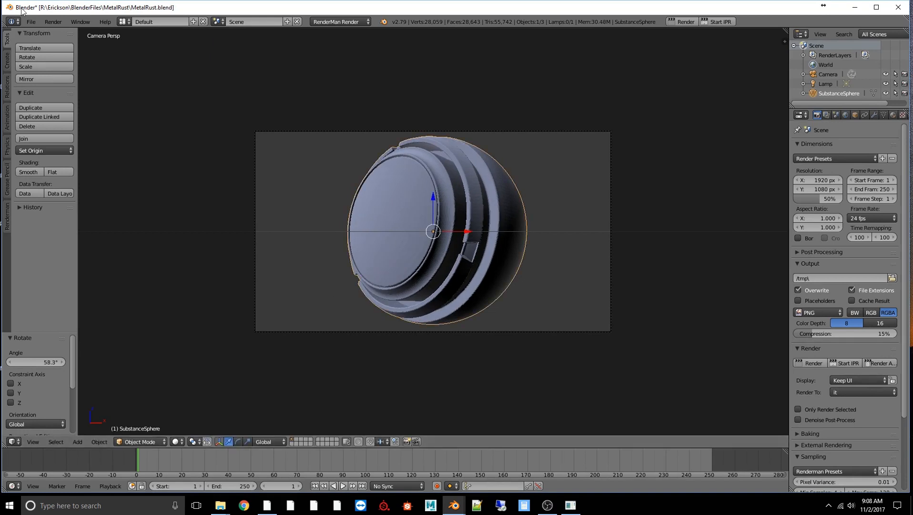
Step: Apply smooth shading to the SubstanceSphere and set the render resolution percentage to 100%
{"action": "left_click", "coordinate": [36, 171]}
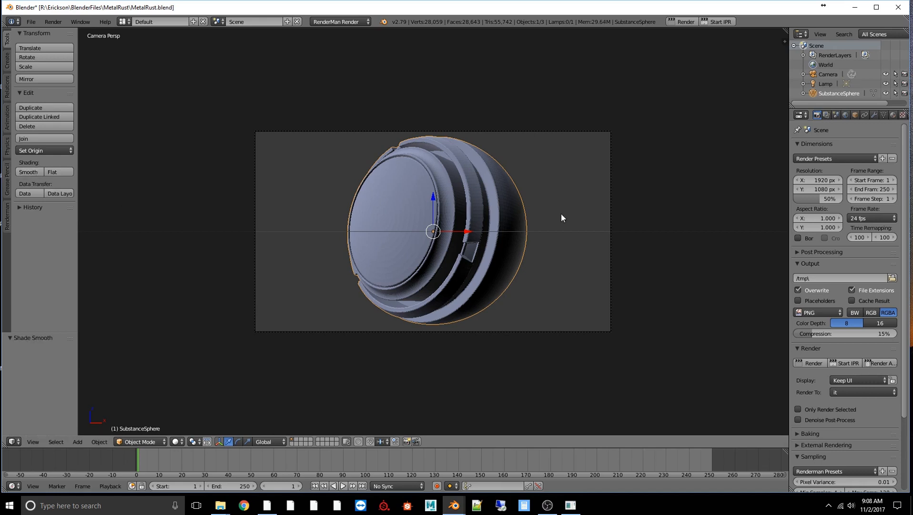
{"action": "left_click_drag", "start_coordinate": [820, 199], "coordinate": [841, 200]}
Step: Delete the default lamp from the scene
{"action": "middle_click_drag", "start_coordinate": [669, 219], "coordinate": [625, 235]}
{"action": "scroll", "coordinate": [623, 233], "scroll_direction": "down", "scroll_amount": 13}
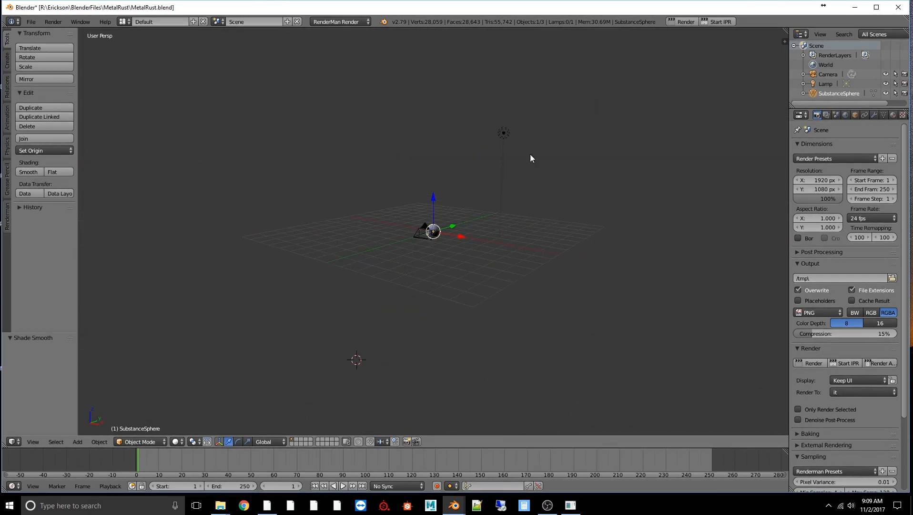
{"action": "right_click", "coordinate": [506, 133]}
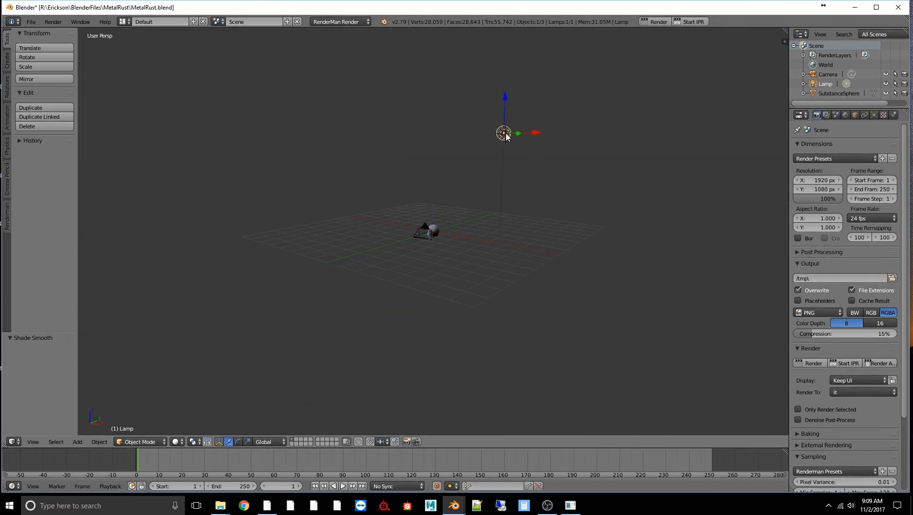
{"action": "key", "text": "x"}
{"action": "left_click", "coordinate": [505, 133]}
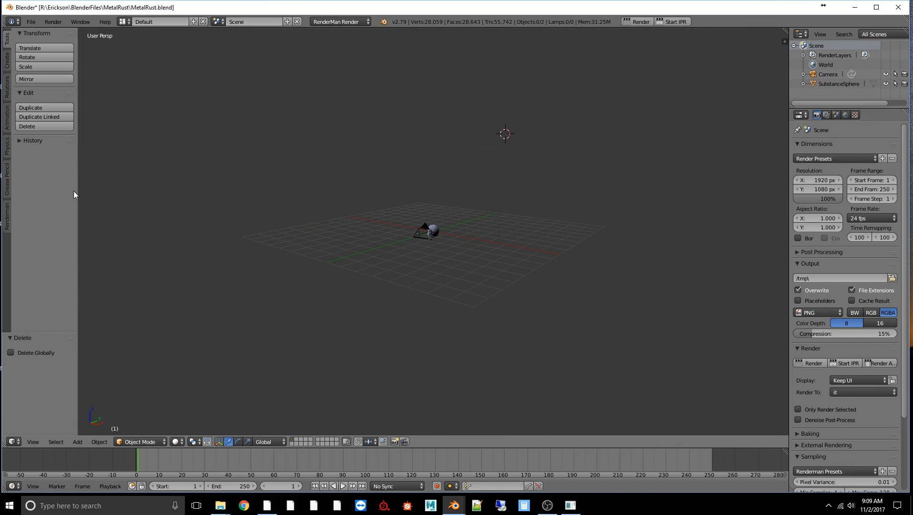
Step: Add a RenderMan environment light and clear its rotation and location to place it at the origin
{"action": "left_click", "coordinate": [7, 219]}
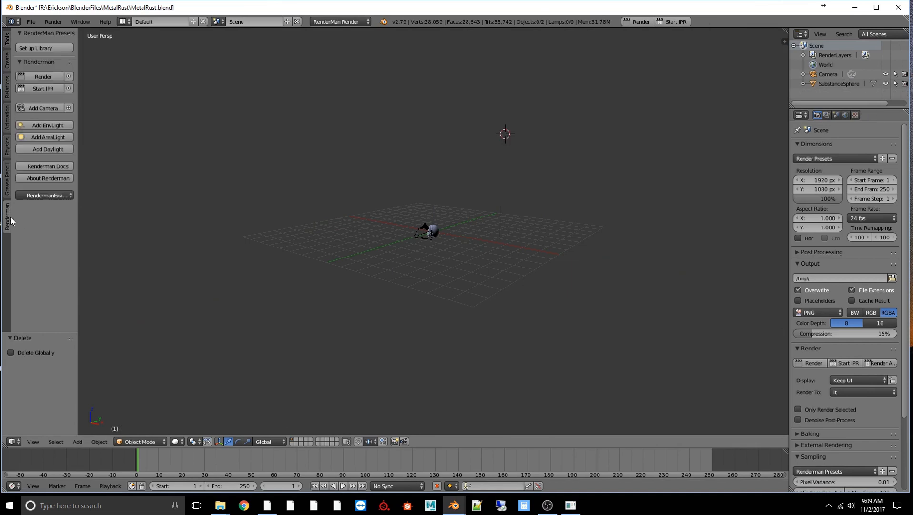
{"action": "left_click", "coordinate": [46, 125]}
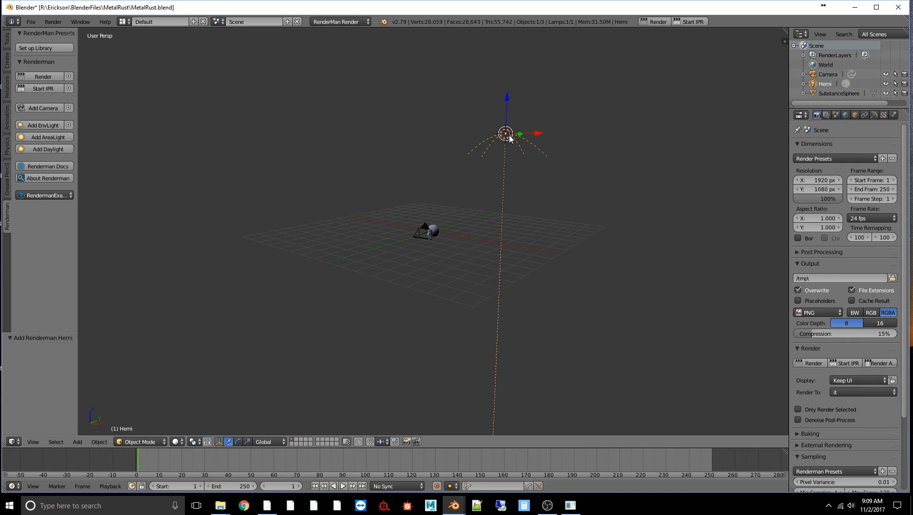
{"action": "key", "text": "alt+r"}
{"action": "key", "text": "alt+g"}
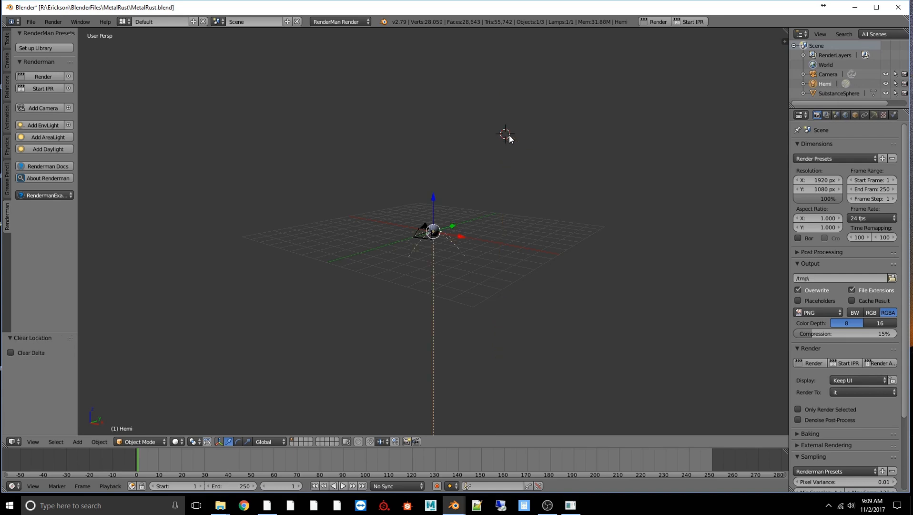
Step: Show the Basic light shader settings of the Hemi environment light
{"action": "scroll", "coordinate": [501, 265], "scroll_direction": "up", "scroll_amount": 5}
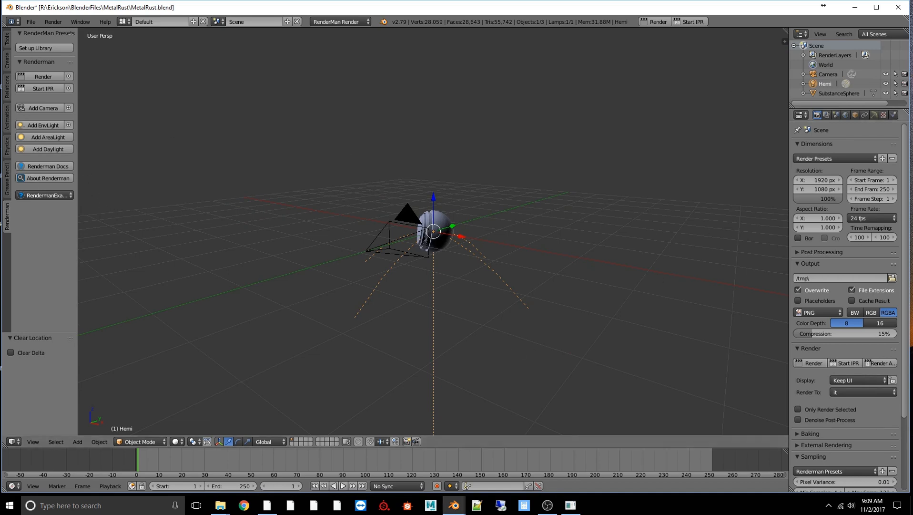
{"action": "left_click", "coordinate": [875, 115]}
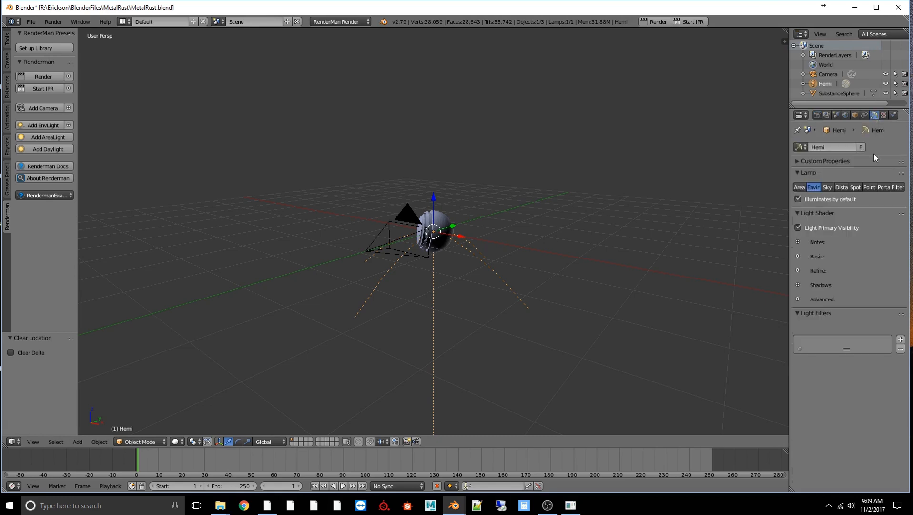
{"action": "left_click", "coordinate": [798, 256]}
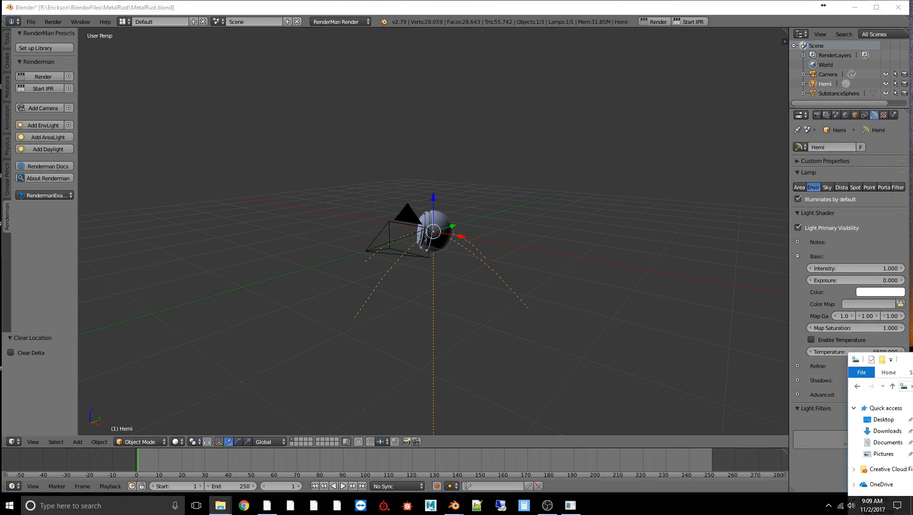
Step: In File Explorer, browse from the C: drive through Program Files, Pixar, RenderManProServer-21.4 and lib to the RenderManAssetLibrary folder
{"action": "left_click_drag", "start_coordinate": [911, 248], "coordinate": [419, 82]}
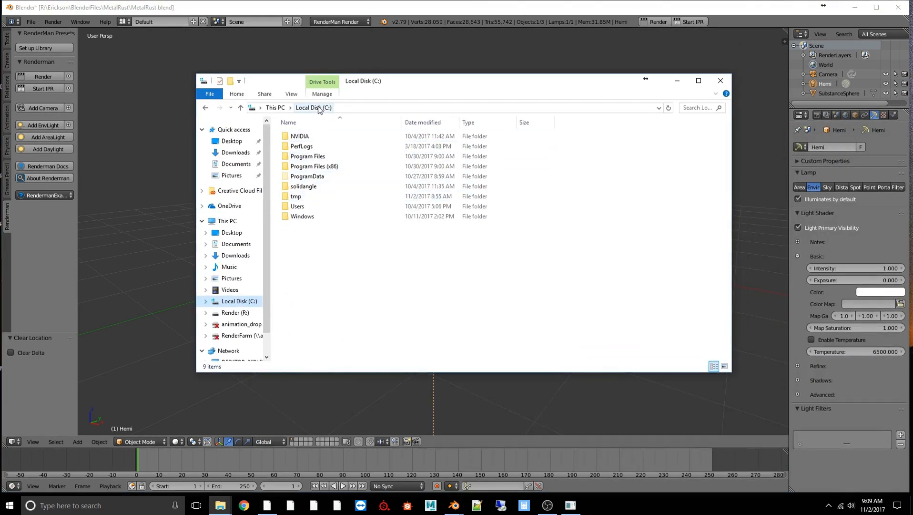
{"action": "double_click", "coordinate": [308, 157]}
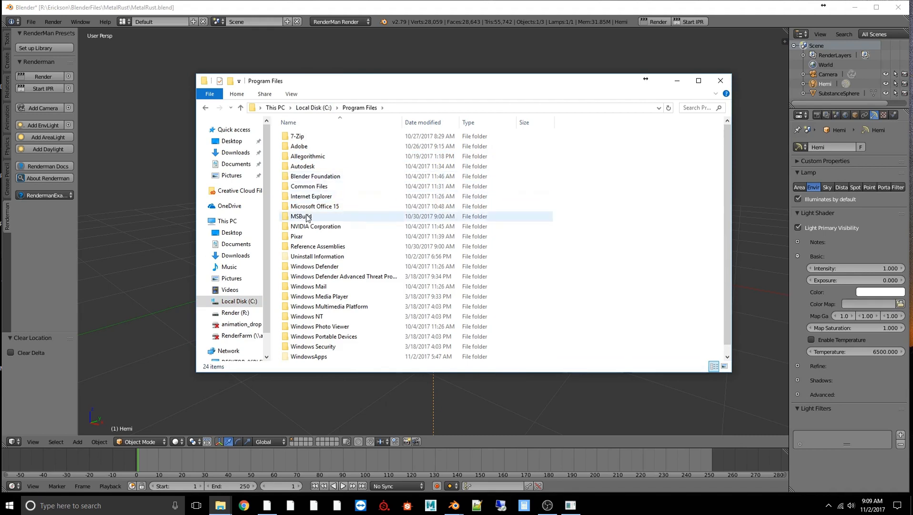
{"action": "double_click", "coordinate": [304, 236]}
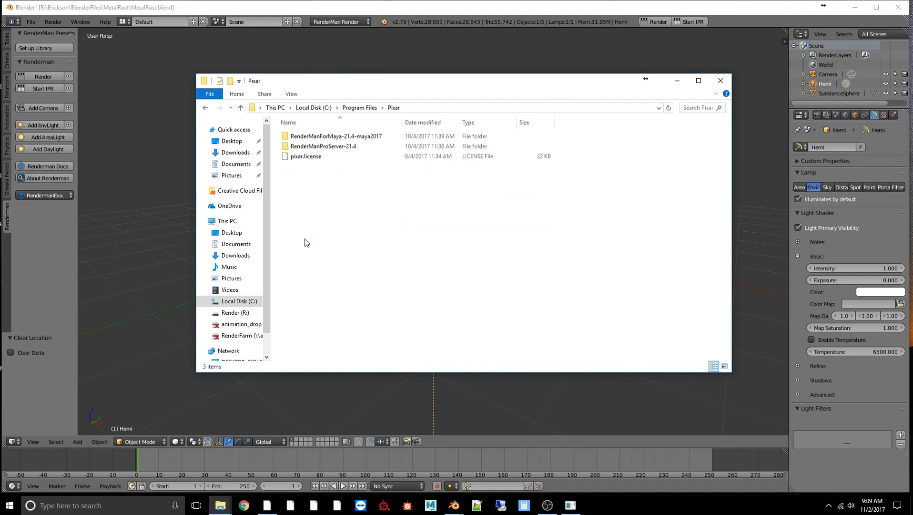
{"action": "double_click", "coordinate": [331, 147]}
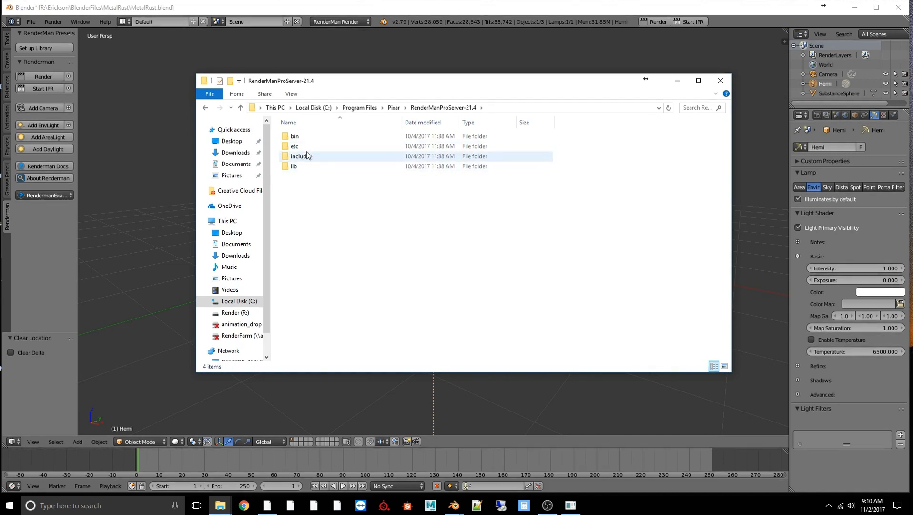
{"action": "double_click", "coordinate": [295, 166]}
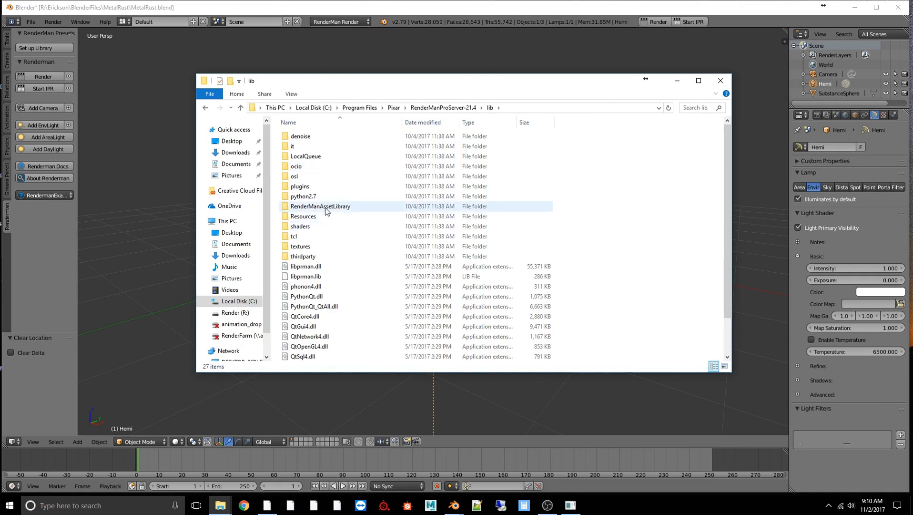
{"action": "double_click", "coordinate": [327, 207]}
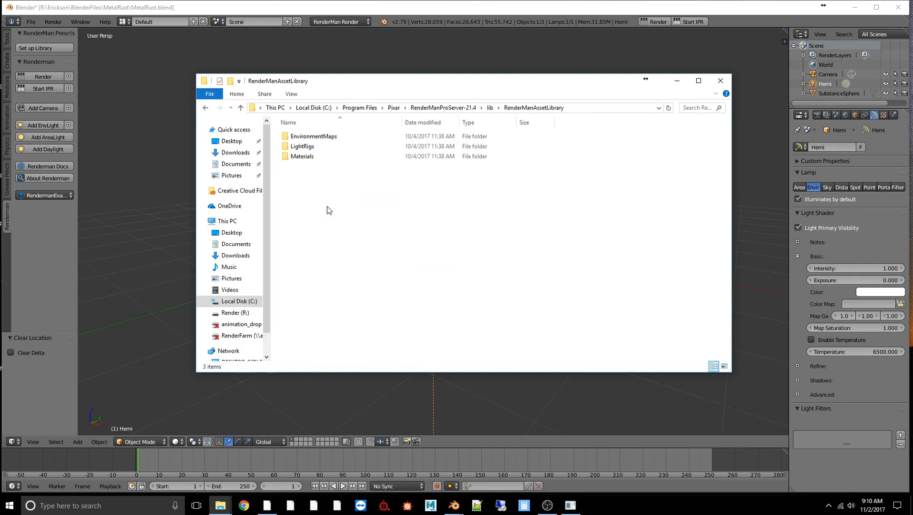
Step: Copy Luxo-Jr_4000x2000.tex from the LuxoJr.rma folder of the Outdoor environment maps and close that folder window
{"action": "double_click", "coordinate": [320, 138]}
{"action": "double_click", "coordinate": [303, 148]}
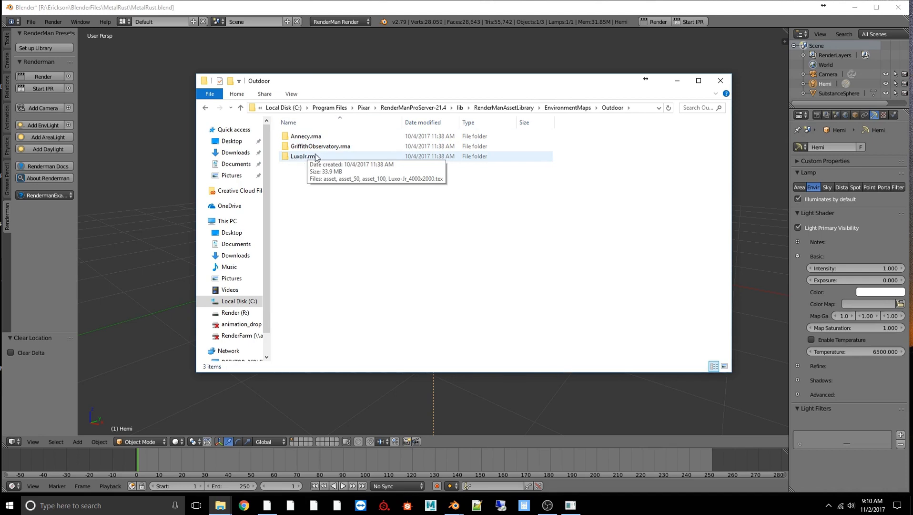
{"action": "double_click", "coordinate": [303, 156]}
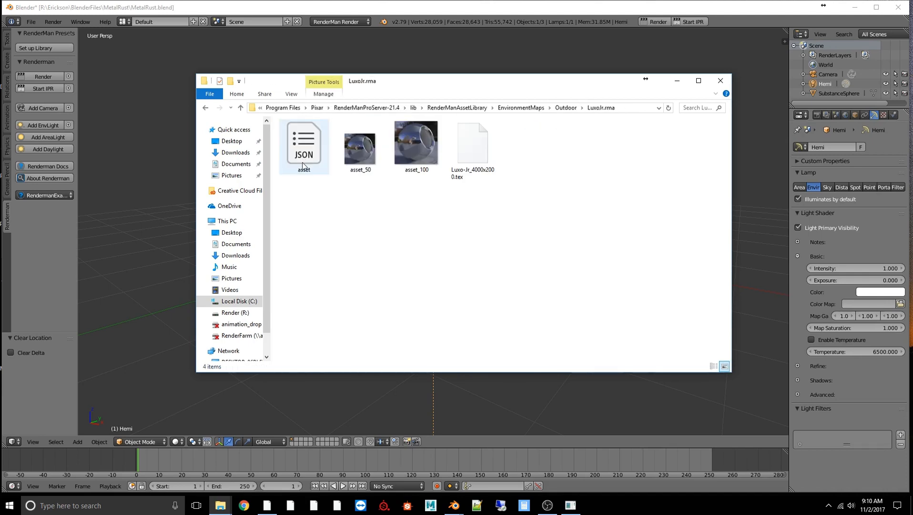
{"action": "right_click", "coordinate": [477, 141]}
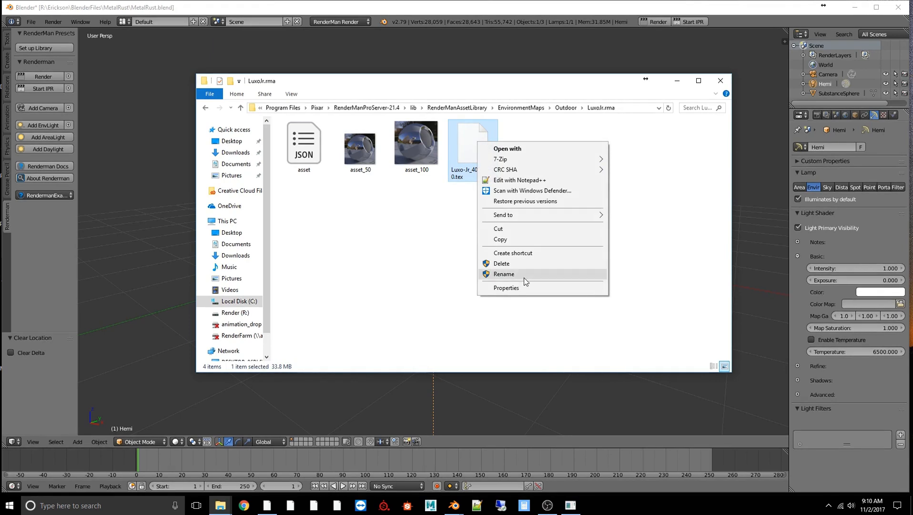
{"action": "left_click", "coordinate": [524, 244]}
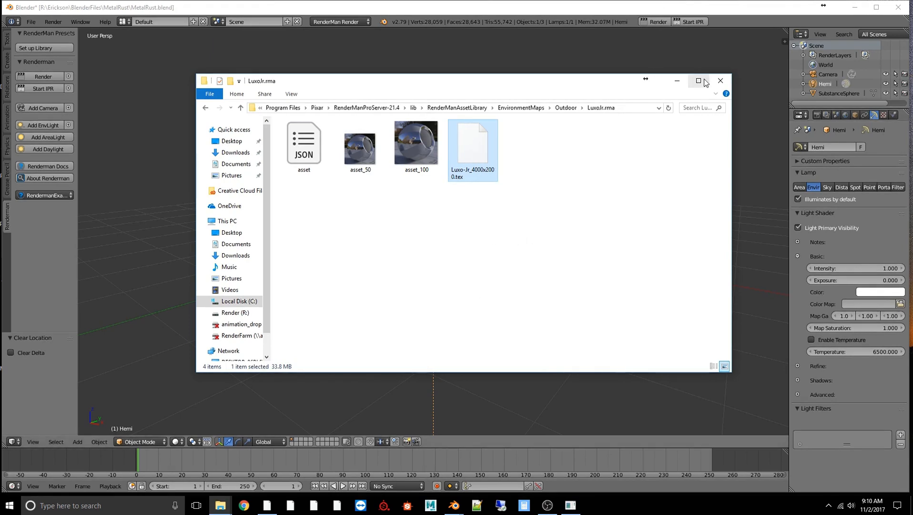
{"action": "left_click", "coordinate": [720, 82]}
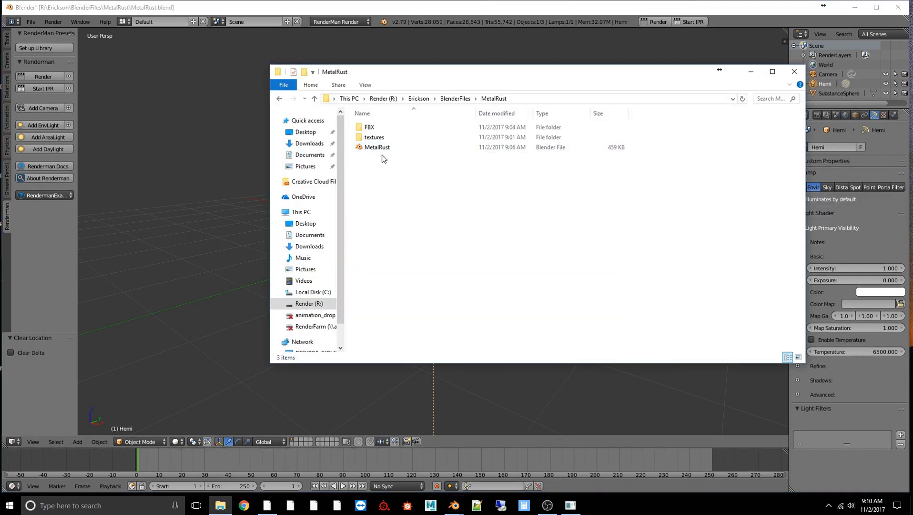
Step: Paste the copied texture file into the MetalRust project's textures folder and move the folder window off Blender
{"action": "double_click", "coordinate": [379, 139]}
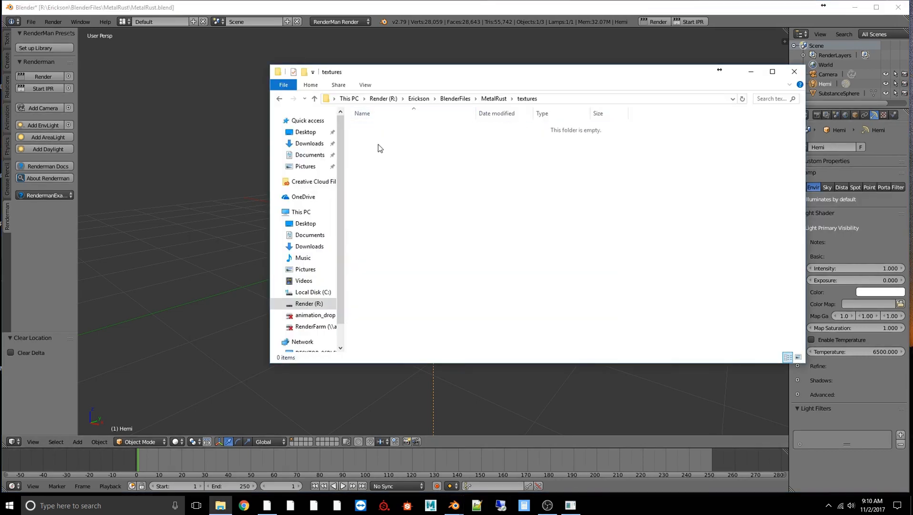
{"action": "right_click", "coordinate": [379, 144]}
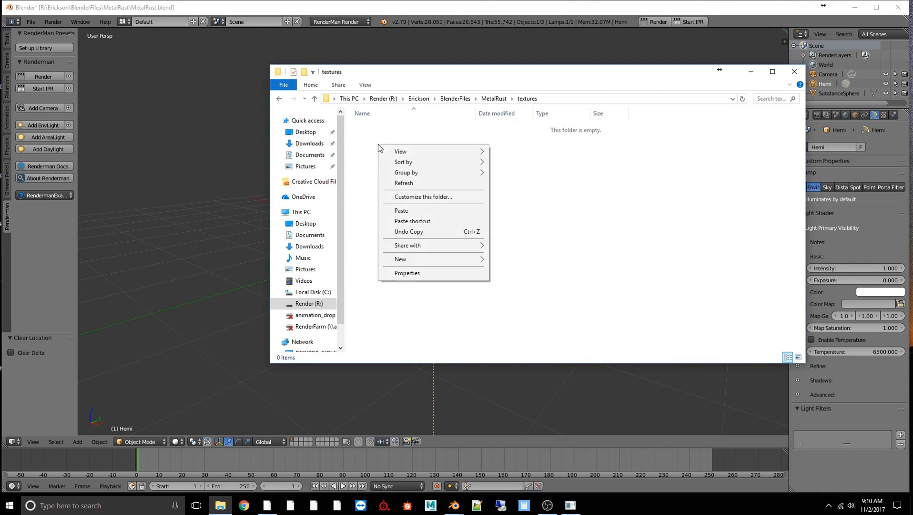
{"action": "left_click", "coordinate": [426, 210]}
{"action": "left_click_drag", "start_coordinate": [519, 74], "coordinate": [912, 76]}
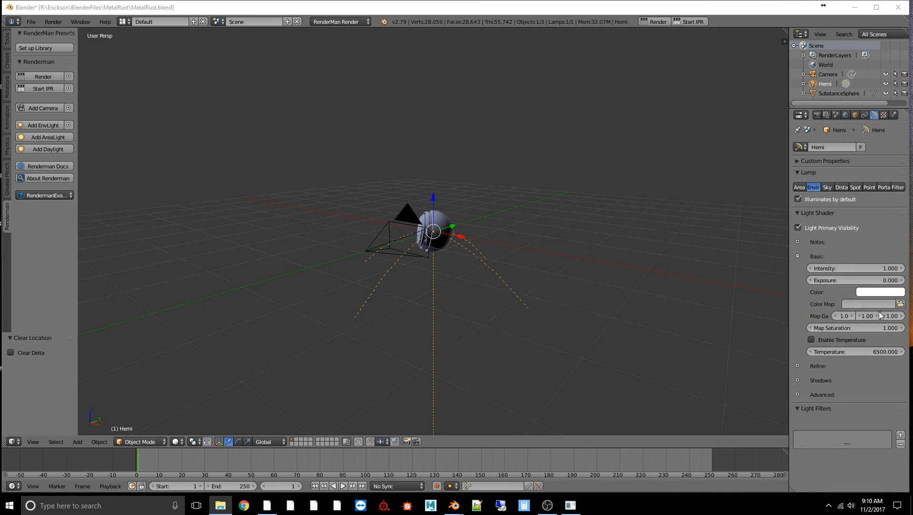
Step: Load Luxo-Jr_4000x2000.tex from the project's textures folder as the Hemi light's color map
{"action": "left_click", "coordinate": [900, 304]}
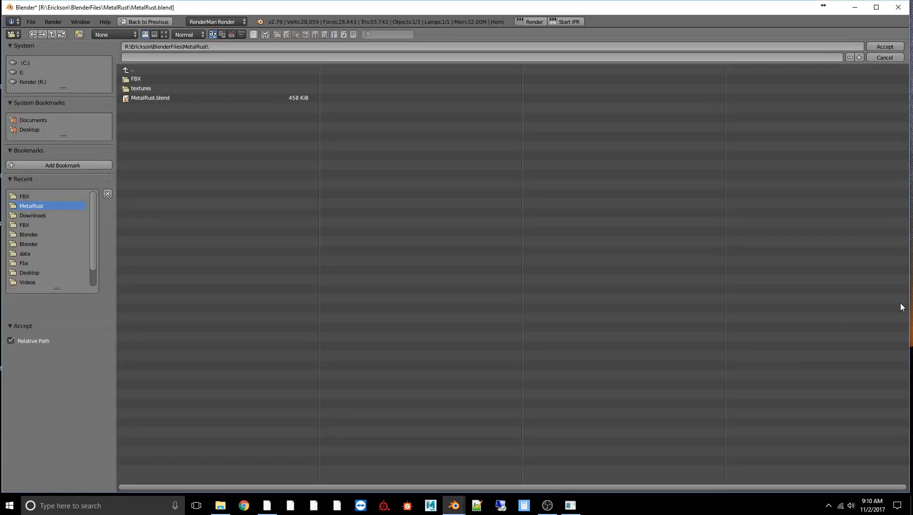
{"action": "left_click", "coordinate": [140, 88]}
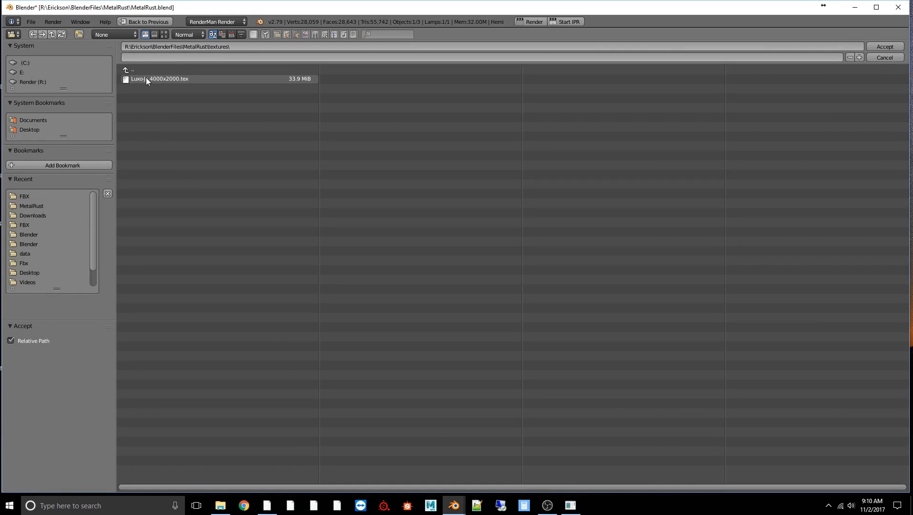
{"action": "left_click", "coordinate": [145, 78]}
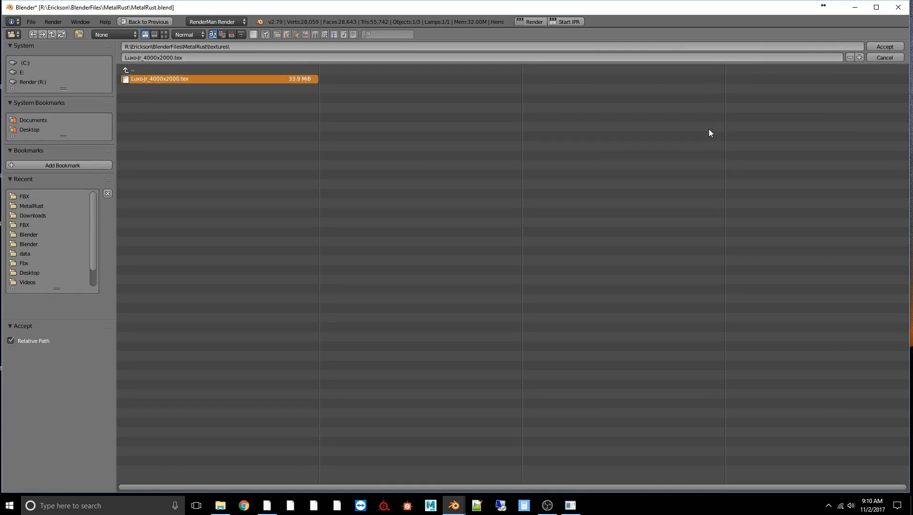
{"action": "left_click", "coordinate": [887, 49]}
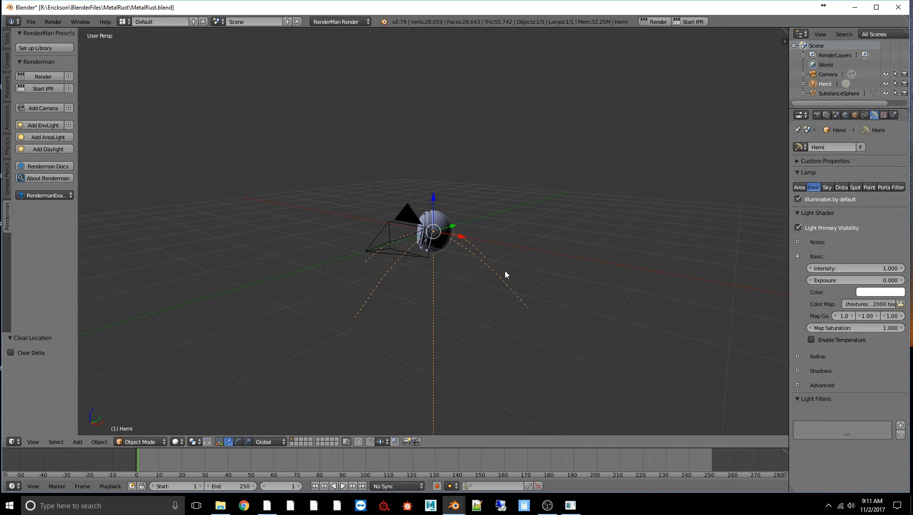
Step: Switch to the camera view and add a RenderMan node tree to the SubstanceSphere's sphere material
{"action": "key", "text": "KP_0"}
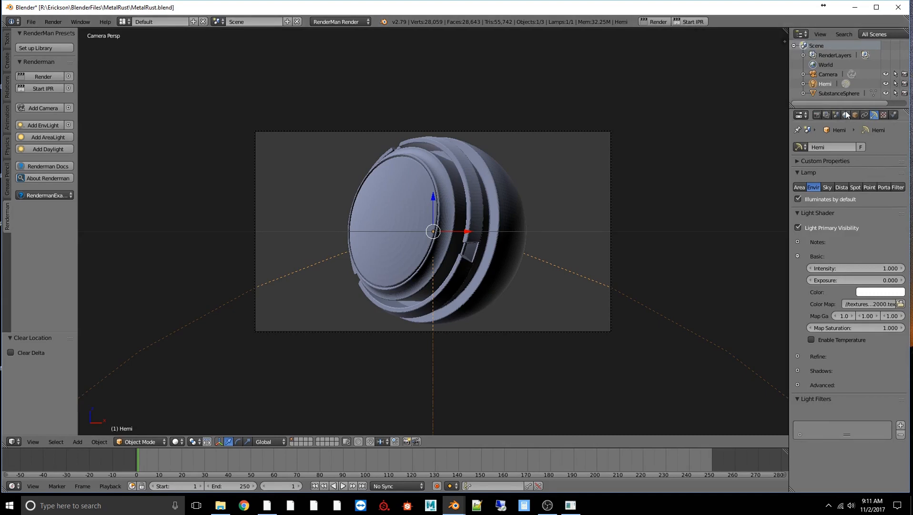
{"action": "right_click", "coordinate": [438, 175]}
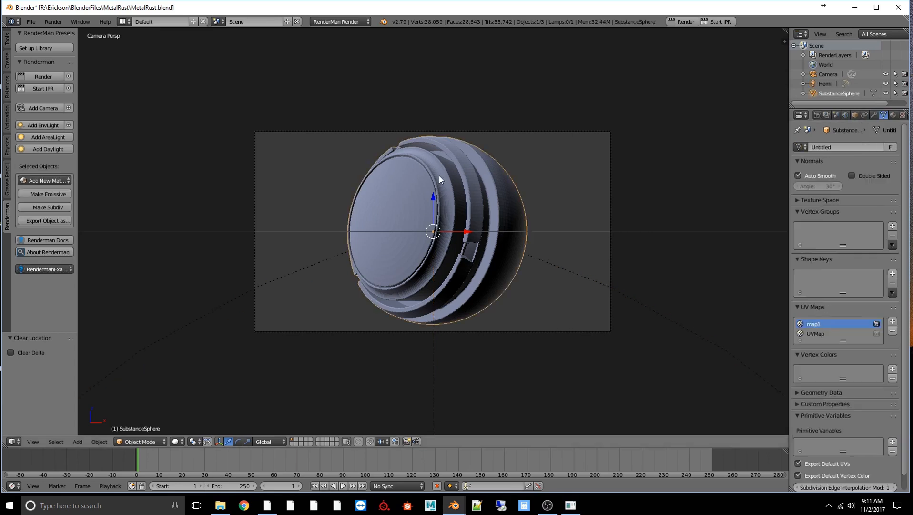
{"action": "left_click", "coordinate": [894, 116]}
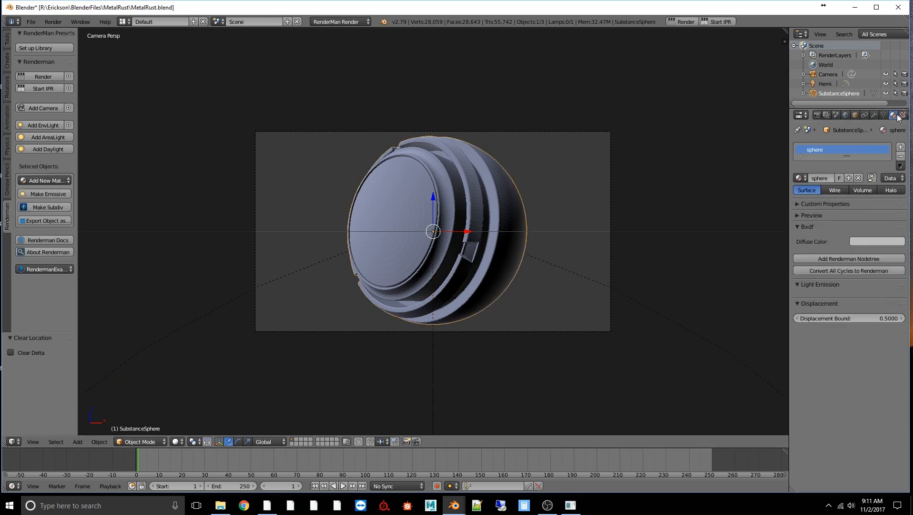
{"action": "left_click", "coordinate": [868, 258]}
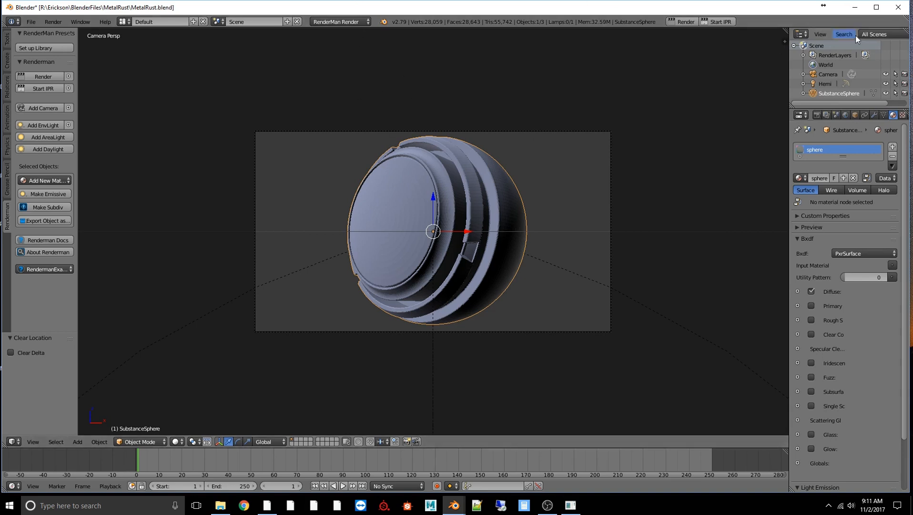
Step: Render the scene and inspect the whole image in the render viewer until the render completes
{"action": "left_click", "coordinate": [688, 21]}
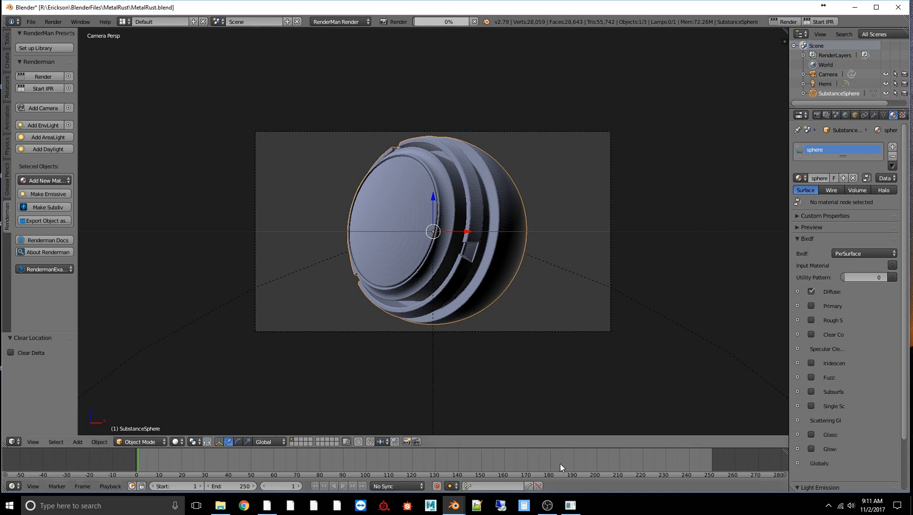
{"action": "mouse_move", "coordinate": [572, 510]}
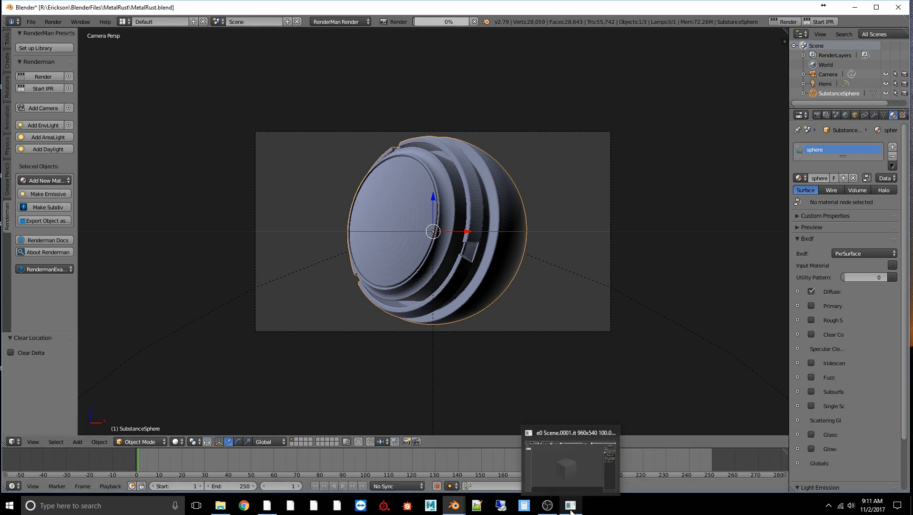
{"action": "left_click", "coordinate": [572, 509]}
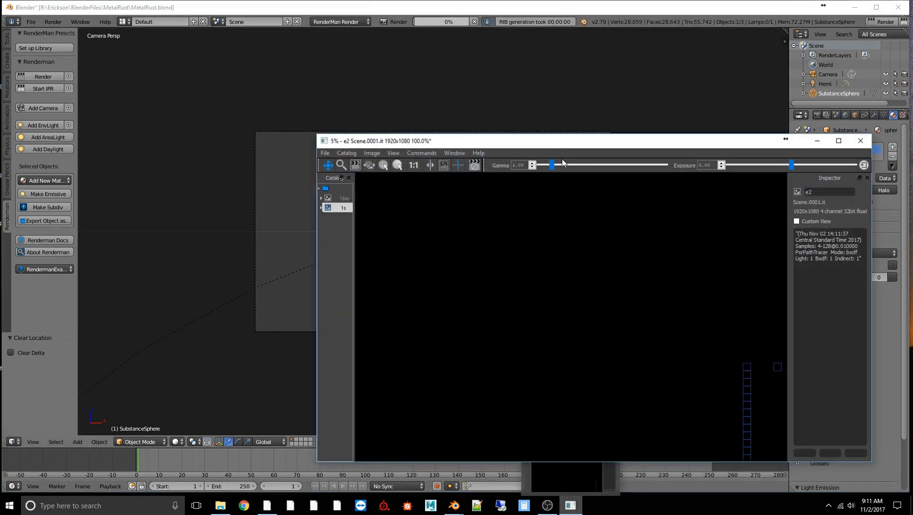
{"action": "left_click_drag", "start_coordinate": [607, 142], "coordinate": [426, 65]}
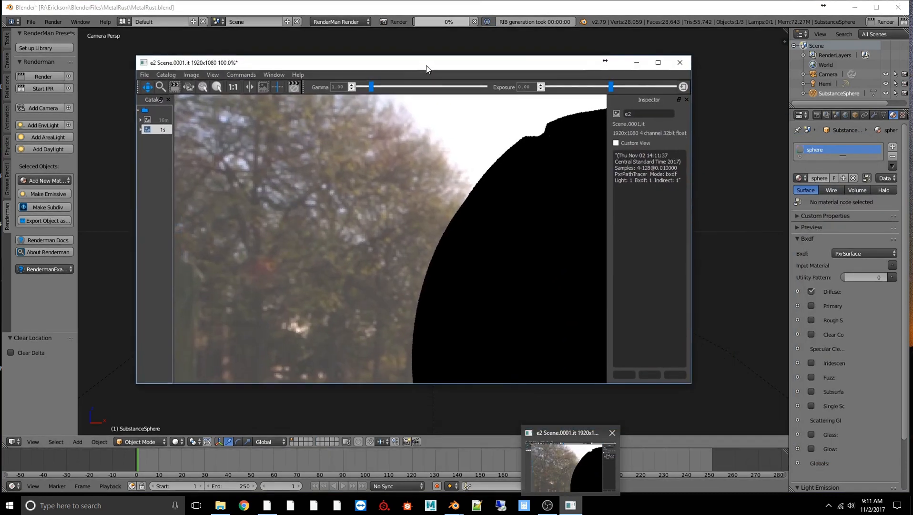
{"action": "scroll", "coordinate": [463, 208], "scroll_direction": "down", "scroll_amount": 2}
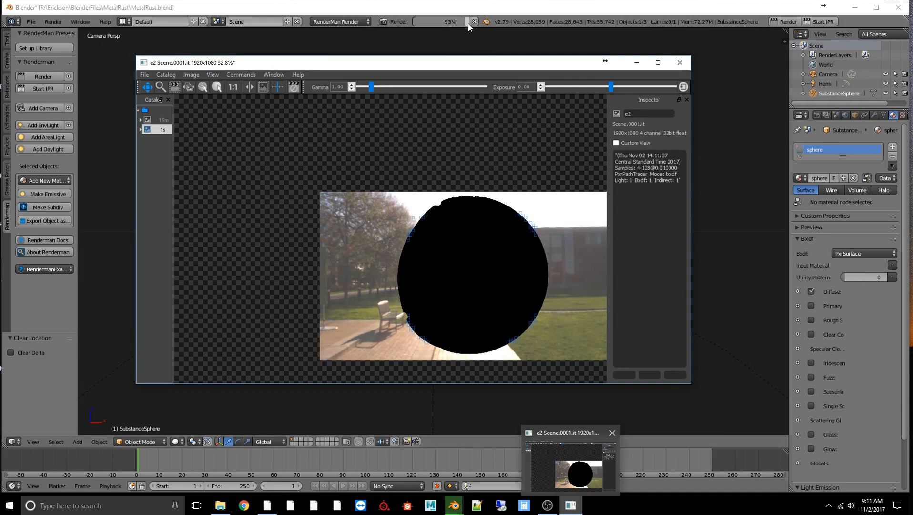
{"action": "mouse_move", "coordinate": [468, 23]}
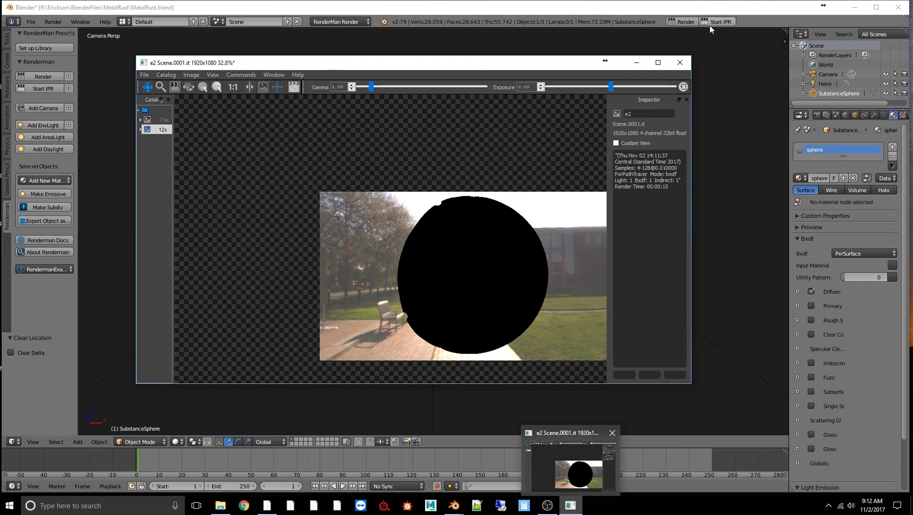
Step: Start interactive rendering and fit the whole live image into the render viewer
{"action": "left_click", "coordinate": [723, 22]}
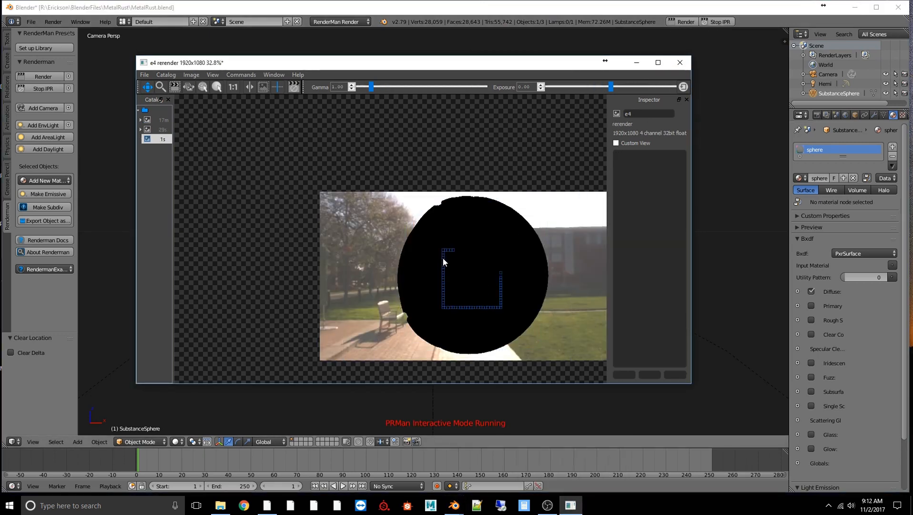
{"action": "scroll", "coordinate": [443, 261], "scroll_direction": "down", "scroll_amount": 3}
{"action": "scroll", "coordinate": [444, 262], "scroll_direction": "up", "scroll_amount": 2}
{"action": "right_click", "coordinate": [468, 272]}
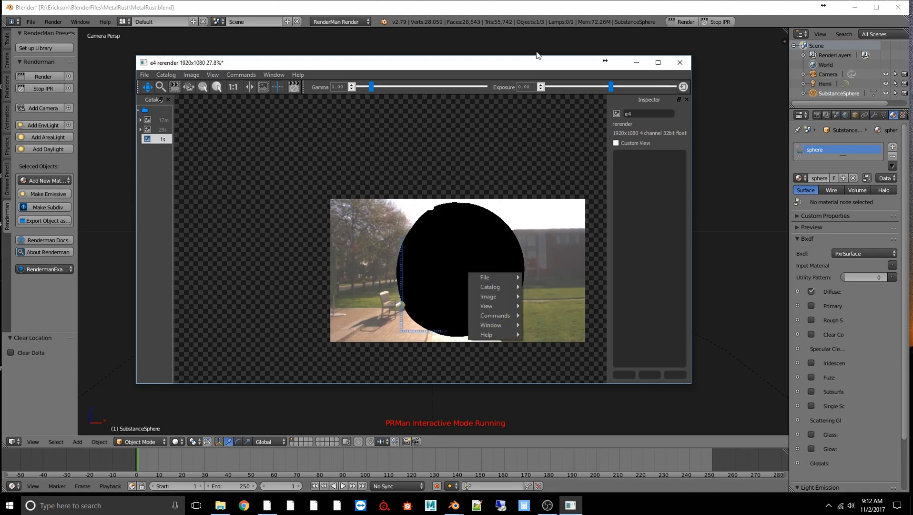
{"action": "left_click", "coordinate": [557, 63]}
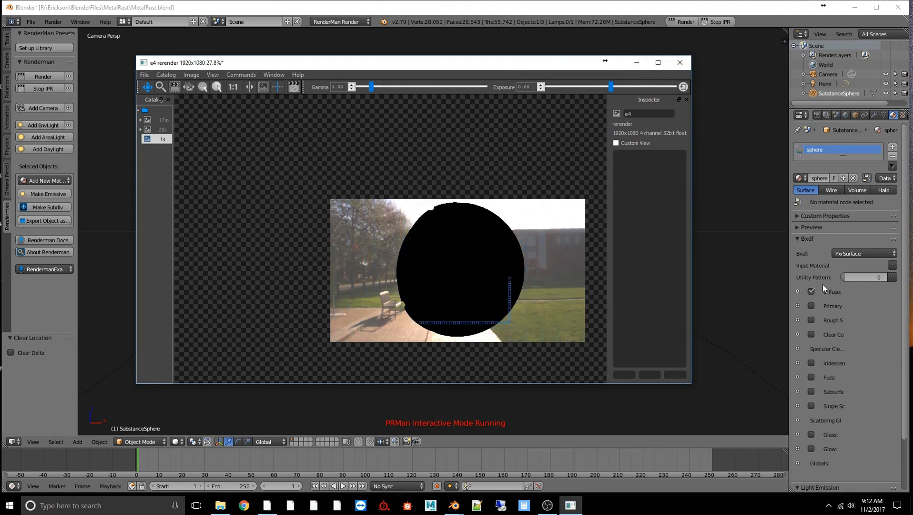
Step: Brighten the sphere material's diffuse color to 0.711 in red, green and blue
{"action": "left_click", "coordinate": [798, 291]}
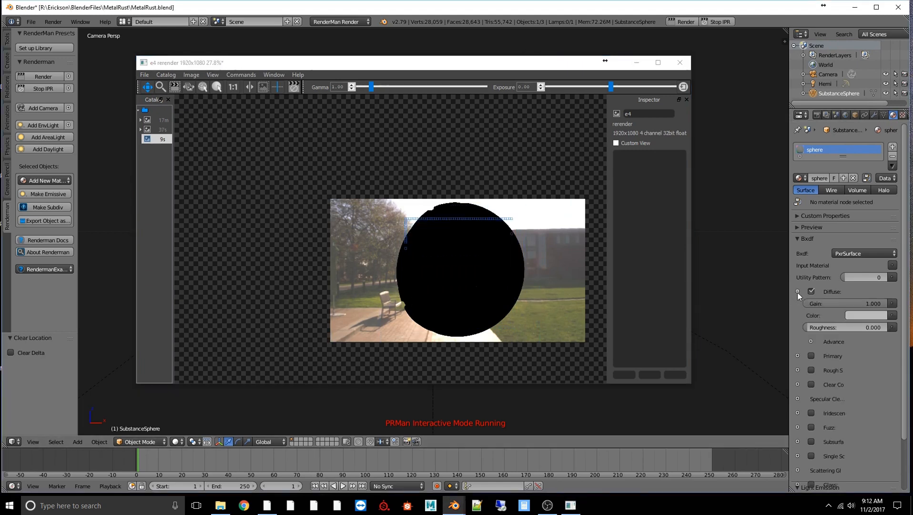
{"action": "left_click", "coordinate": [876, 314]}
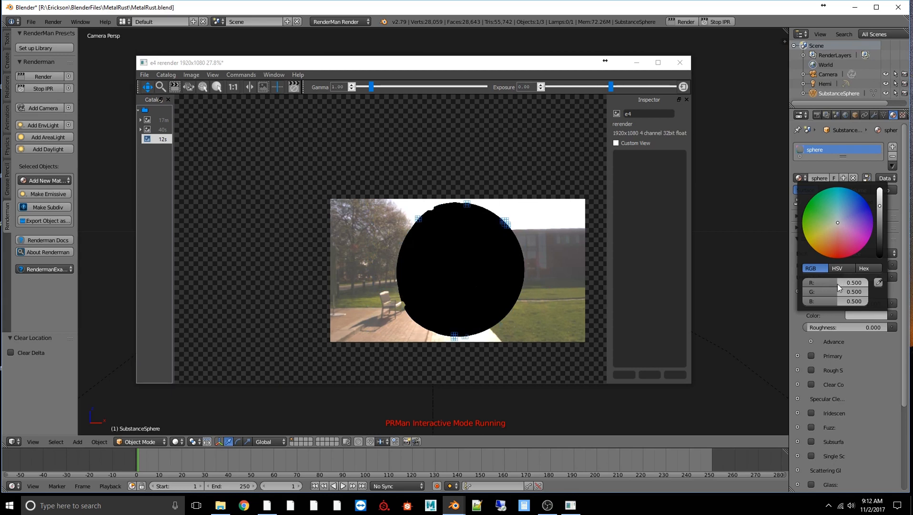
{"action": "left_click_drag", "start_coordinate": [880, 204], "coordinate": [880, 196]}
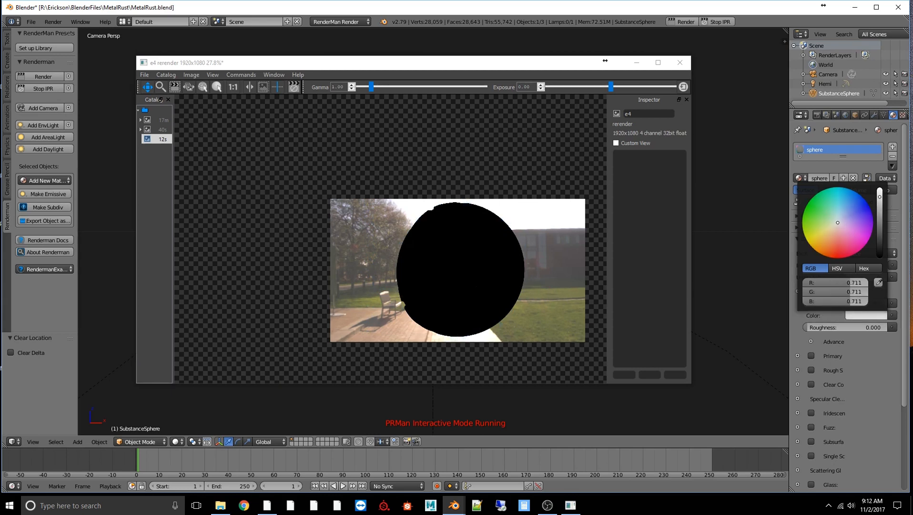
Step: Close the render viewer, discarding its session, and save the MetalRust.blend scene
{"action": "left_click", "coordinate": [679, 63]}
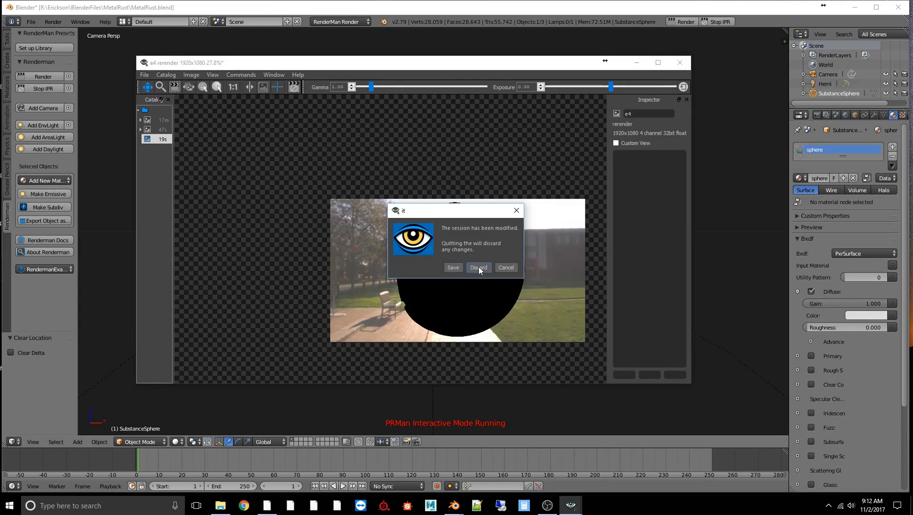
{"action": "left_click", "coordinate": [478, 267]}
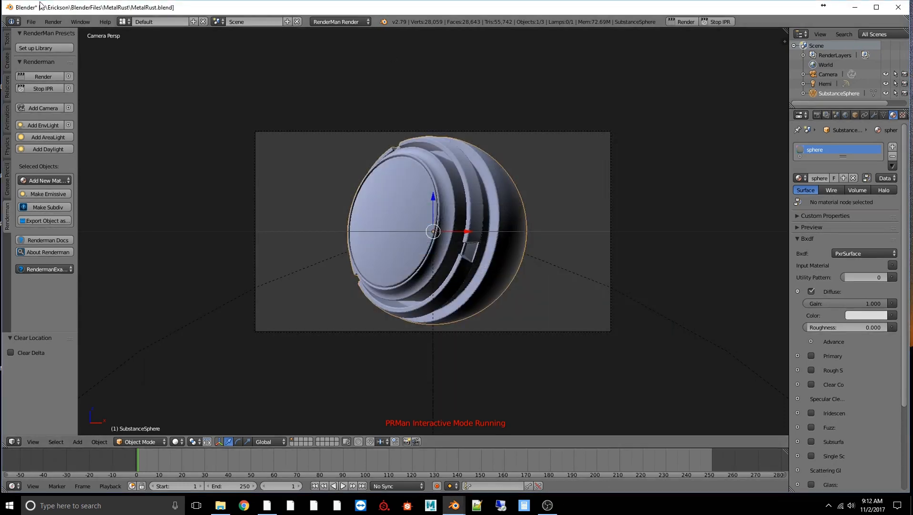
{"action": "left_click", "coordinate": [31, 22]}
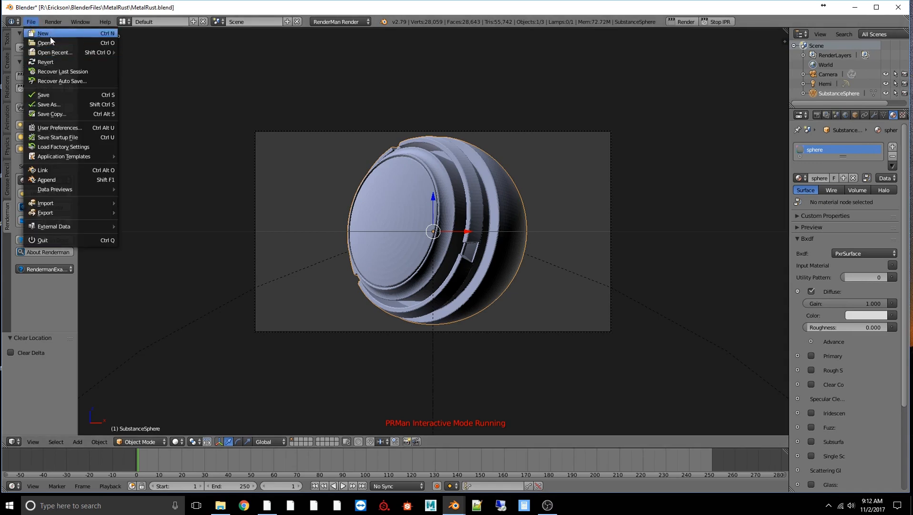
{"action": "left_click", "coordinate": [53, 91]}
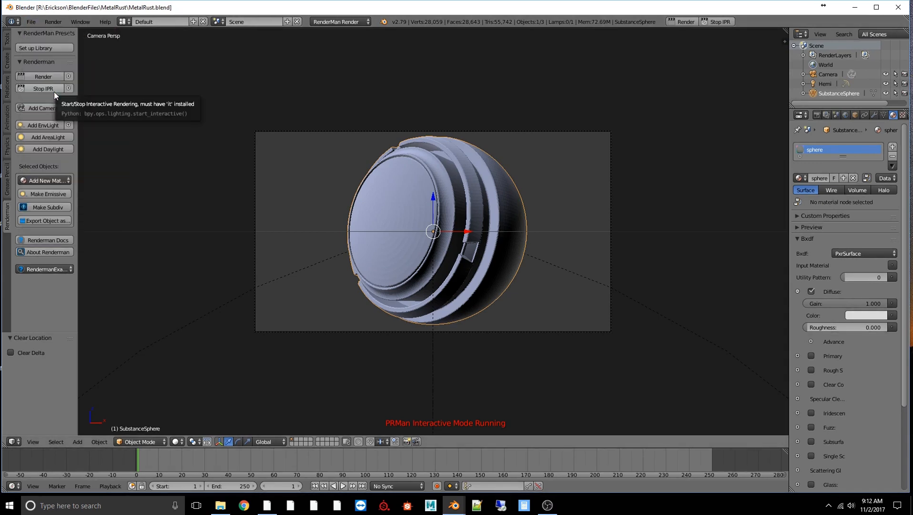
Step: Reopen MetalRust.blend from the MetalRust folder
{"action": "left_click", "coordinate": [31, 22]}
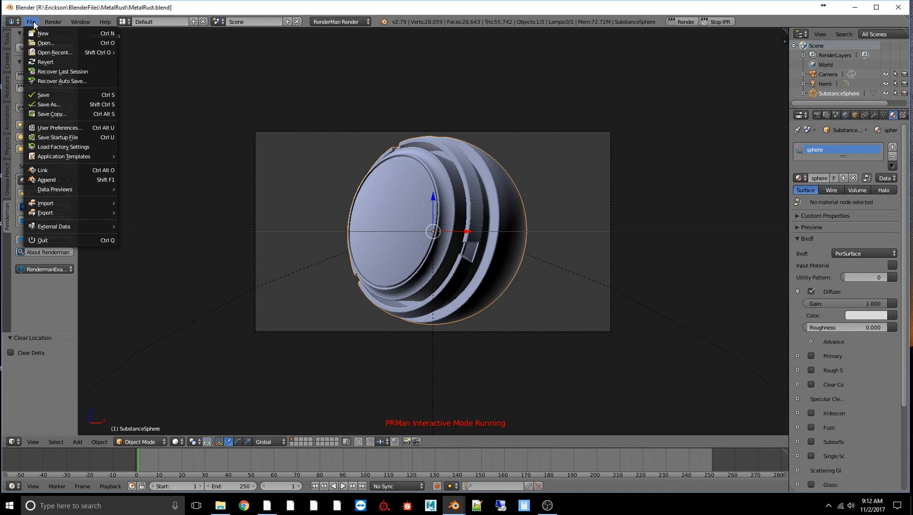
{"action": "left_click", "coordinate": [44, 42]}
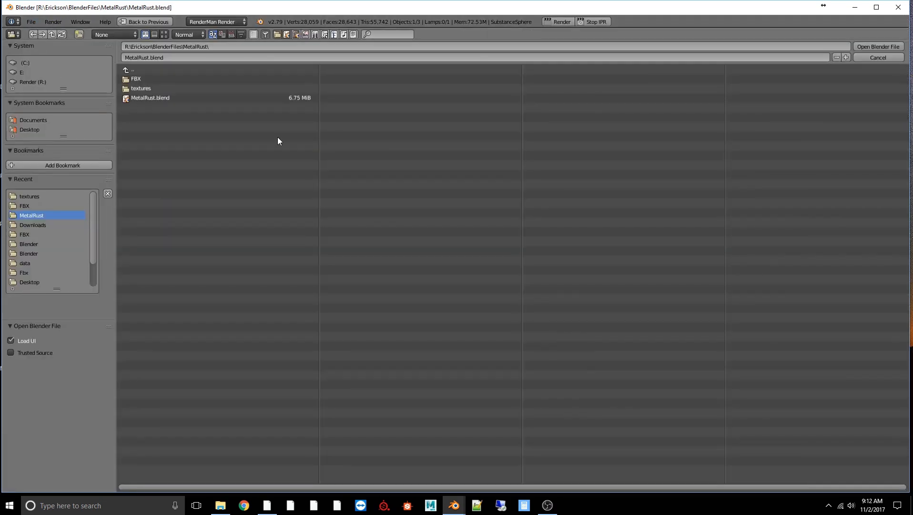
{"action": "double_click", "coordinate": [162, 98]}
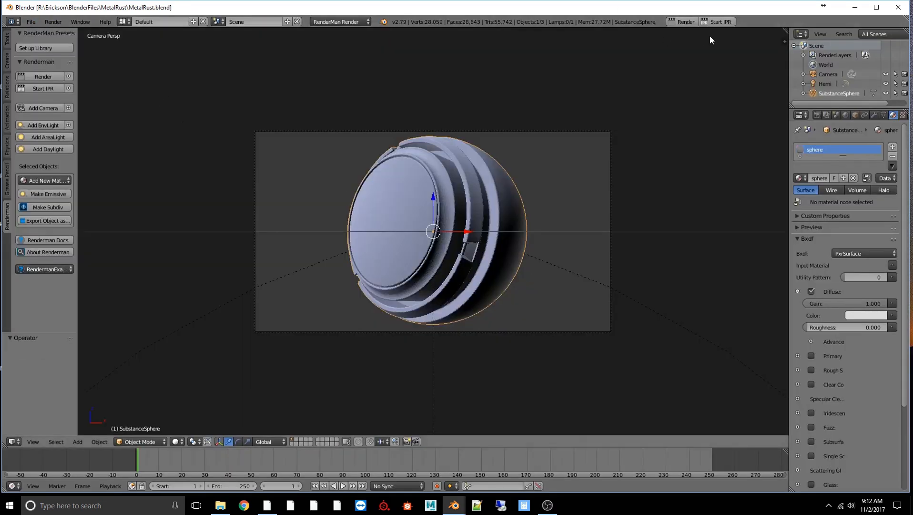
Step: Start interactive rendering again to check the sphere, and close the render viewer, discarding its session
{"action": "left_click", "coordinate": [717, 22]}
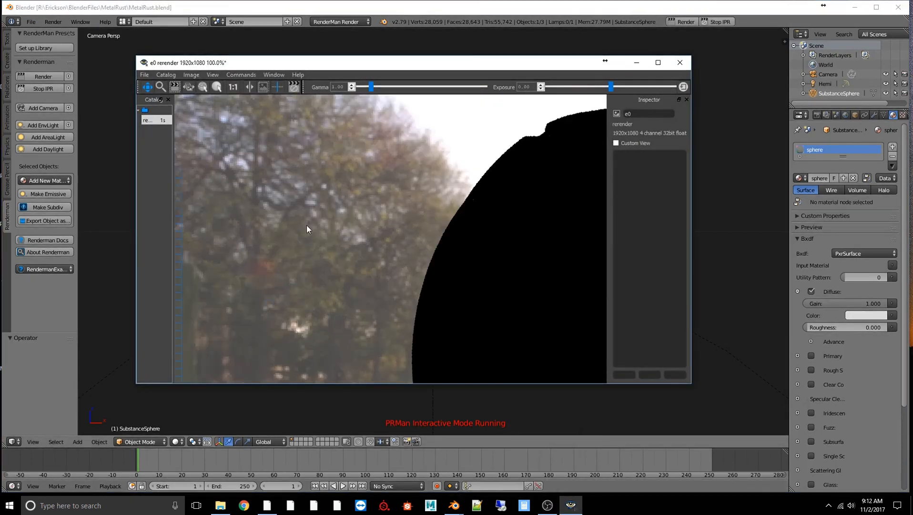
{"action": "left_click", "coordinate": [687, 63]}
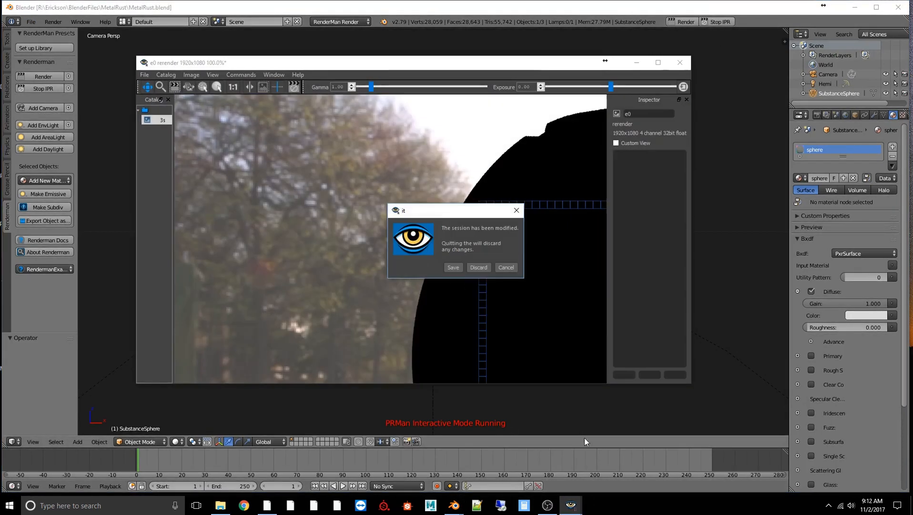
{"action": "left_click", "coordinate": [478, 267]}
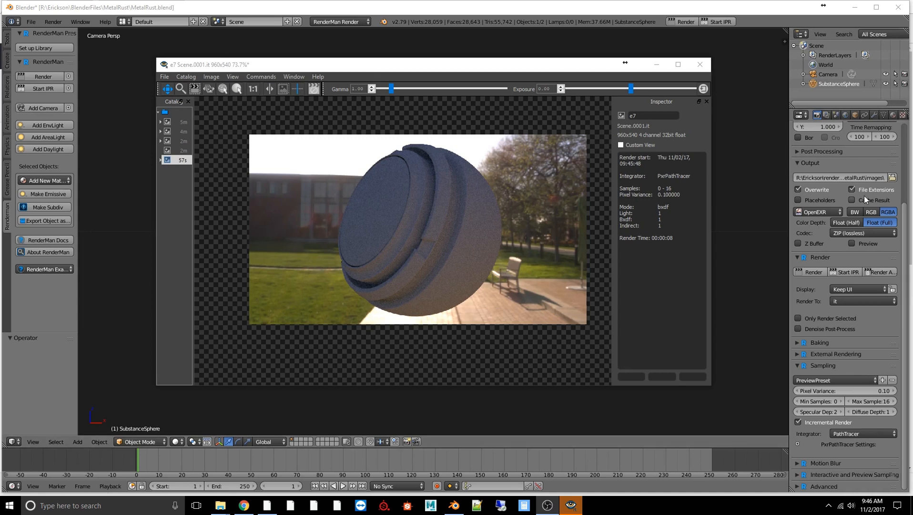
Step: Apply the PreviewPreset sampling preset in the scene's render settings
{"action": "scroll", "coordinate": [864, 198], "scroll_direction": "up", "scroll_amount": 5}
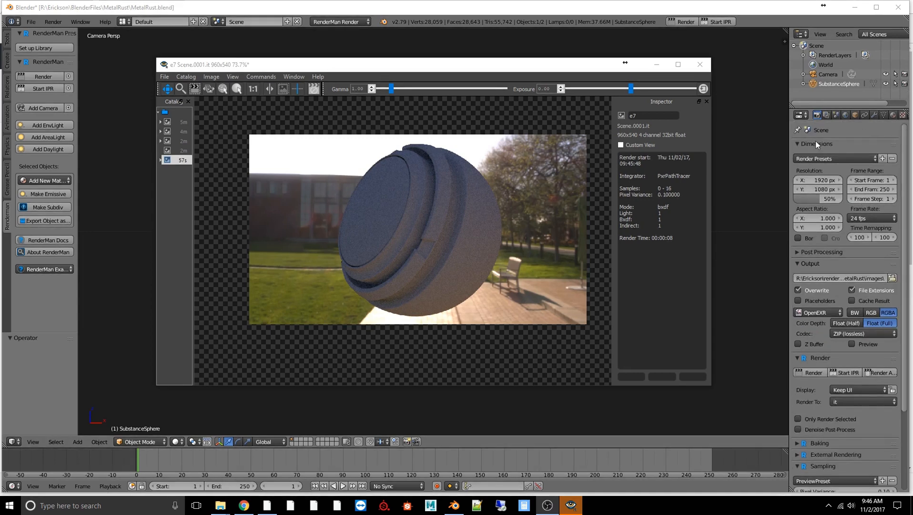
{"action": "scroll", "coordinate": [810, 348], "scroll_direction": "down", "scroll_amount": 5}
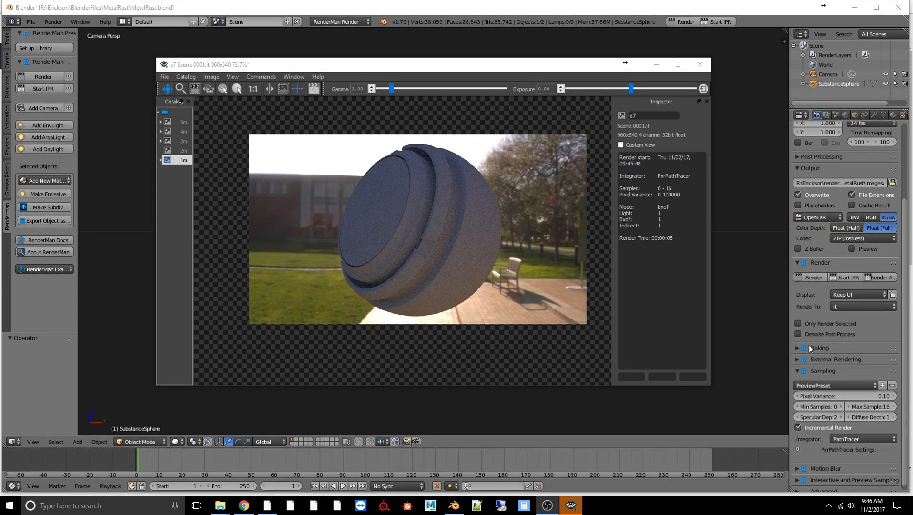
{"action": "scroll", "coordinate": [869, 412], "scroll_direction": "down", "scroll_amount": 1}
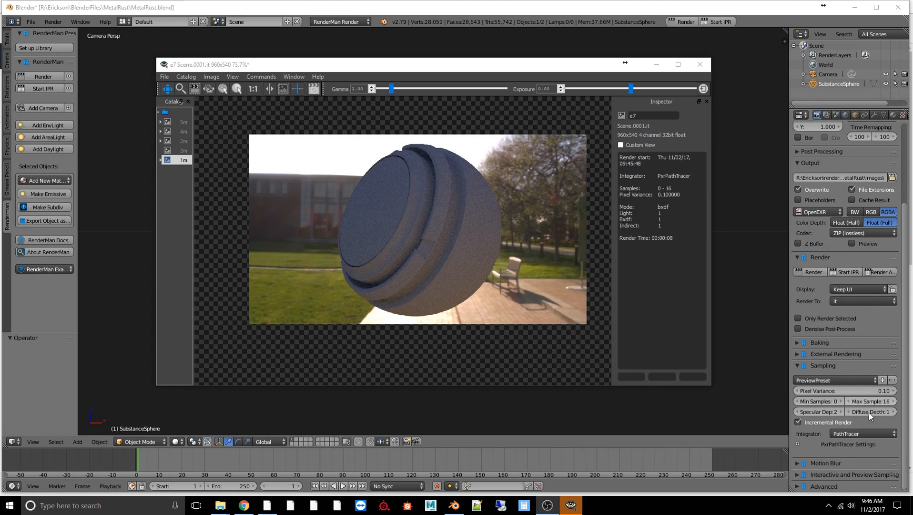
{"action": "left_click", "coordinate": [829, 381]}
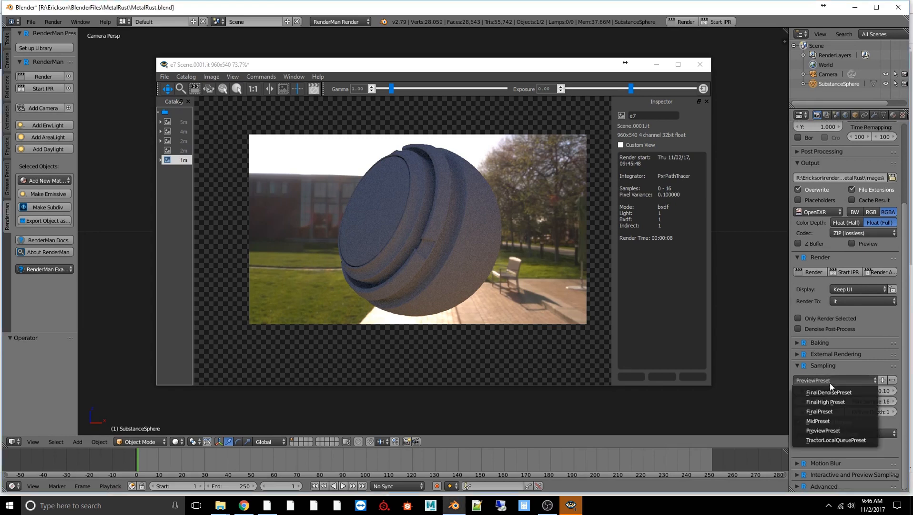
{"action": "left_click", "coordinate": [835, 430]}
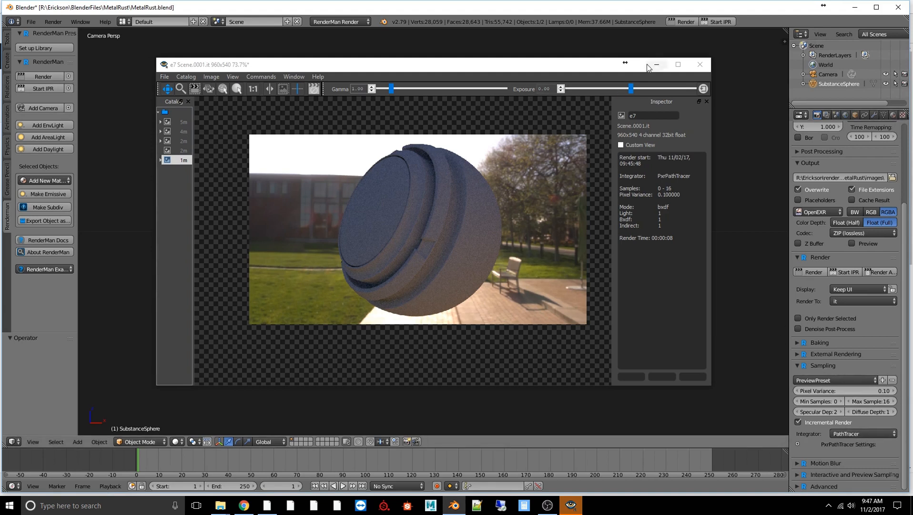
Step: Render the scene with the preview settings and minimize the render viewer once the image has been checked
{"action": "left_click", "coordinate": [691, 21]}
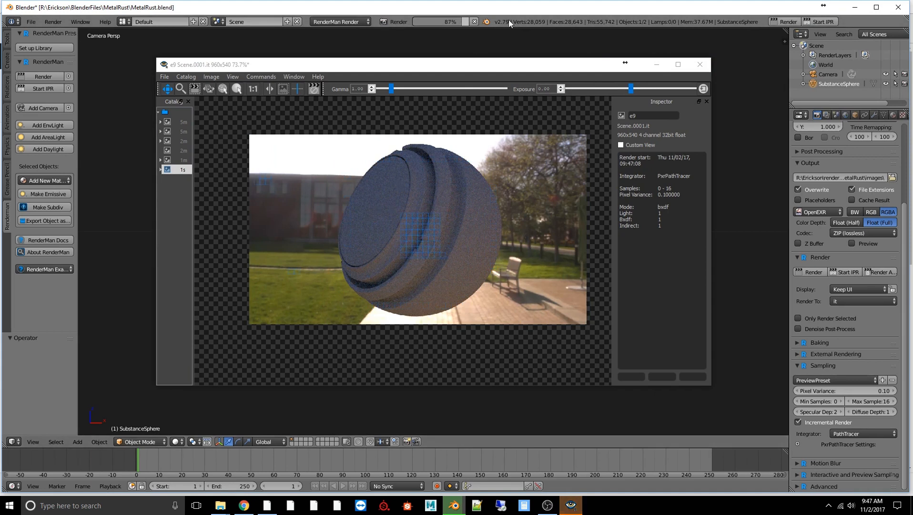
{"action": "left_click", "coordinate": [474, 22]}
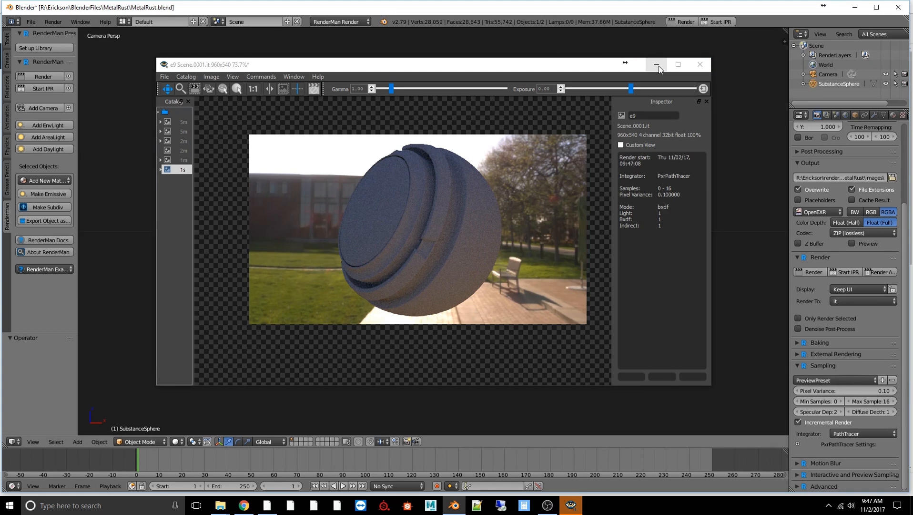
{"action": "left_click", "coordinate": [658, 66]}
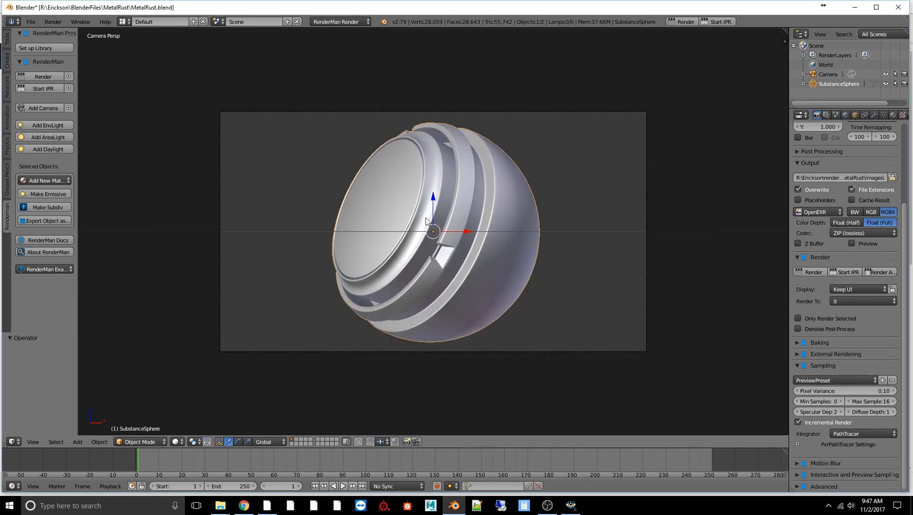
Step: Enable the Primary and Rough specular lobes on the sphere's MetalRust_mat material
{"action": "left_click", "coordinate": [893, 114]}
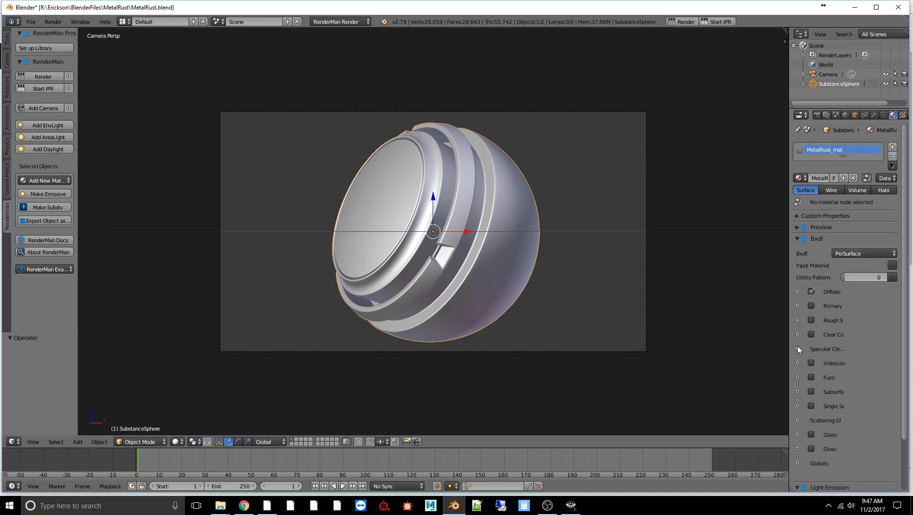
{"action": "left_click", "coordinate": [811, 319]}
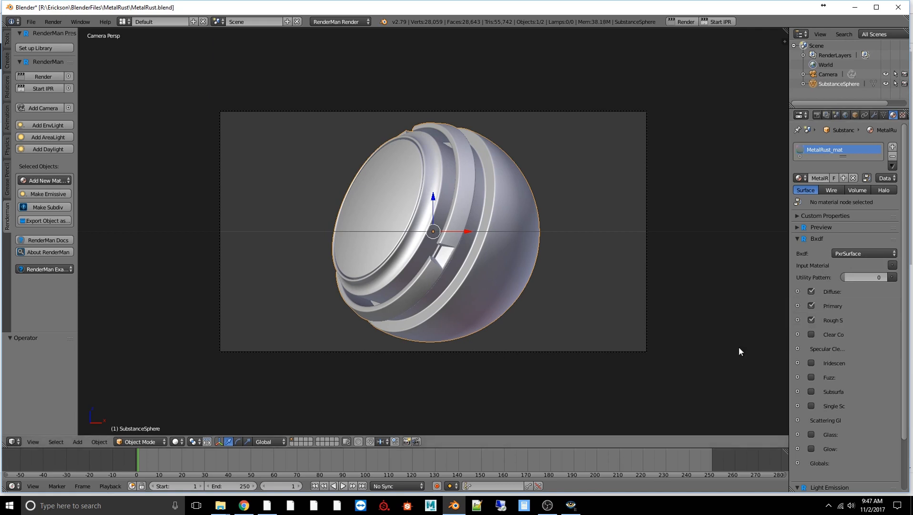
Step: Switch to Substance Painter, dismiss its welcome dialog and start a new project using the PBR_PxrSurface template
{"action": "left_click", "coordinate": [383, 507]}
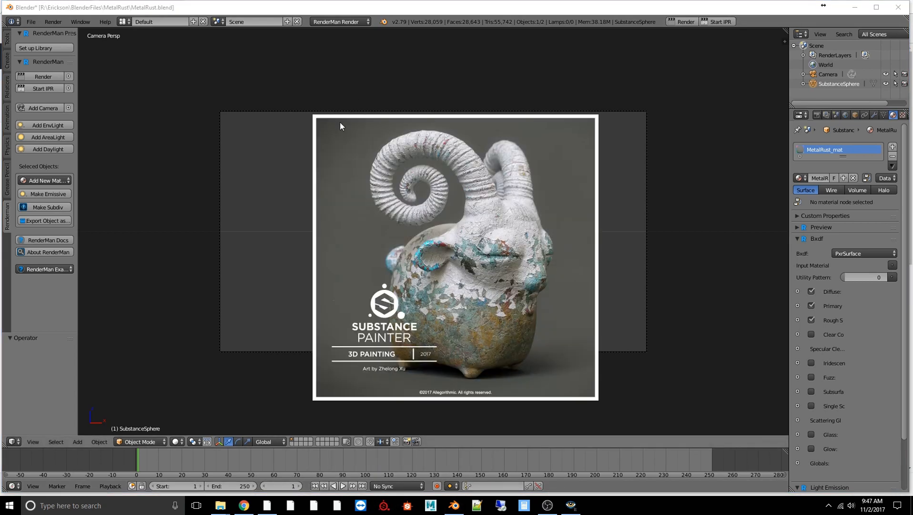
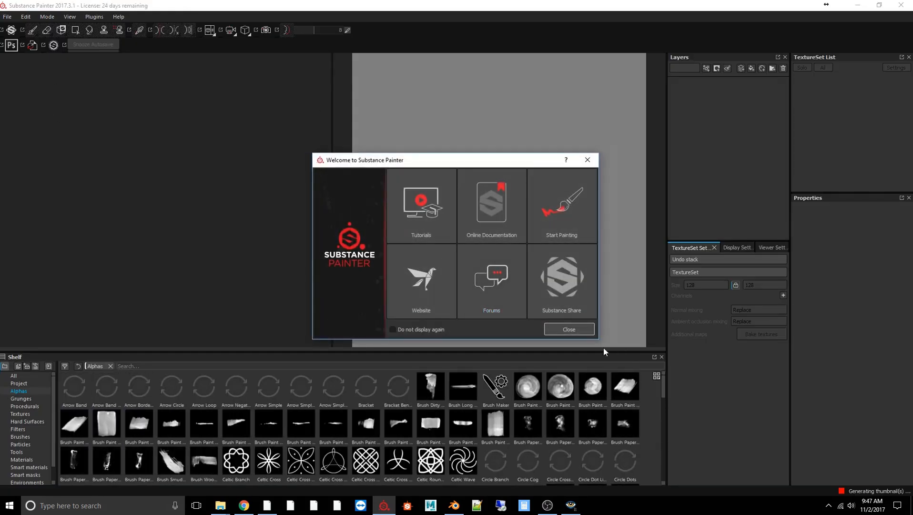
{"action": "left_click", "coordinate": [576, 330]}
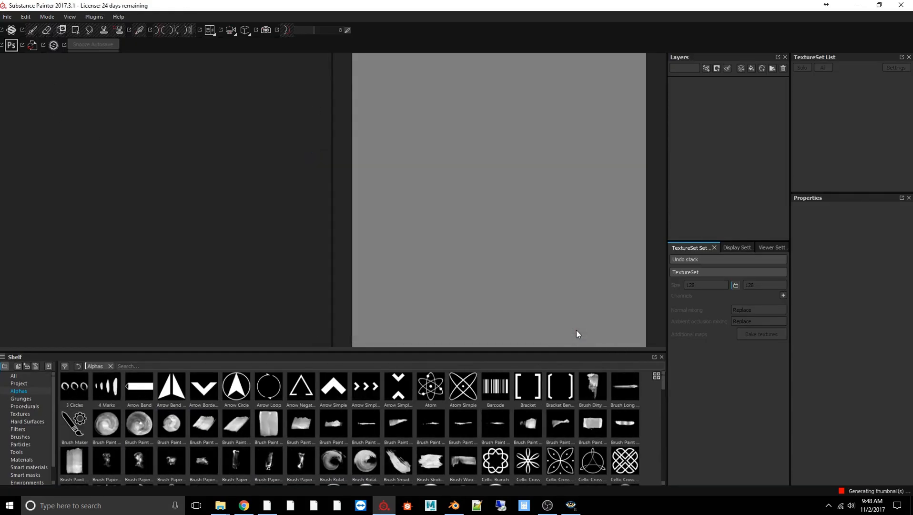
{"action": "left_click", "coordinate": [7, 17]}
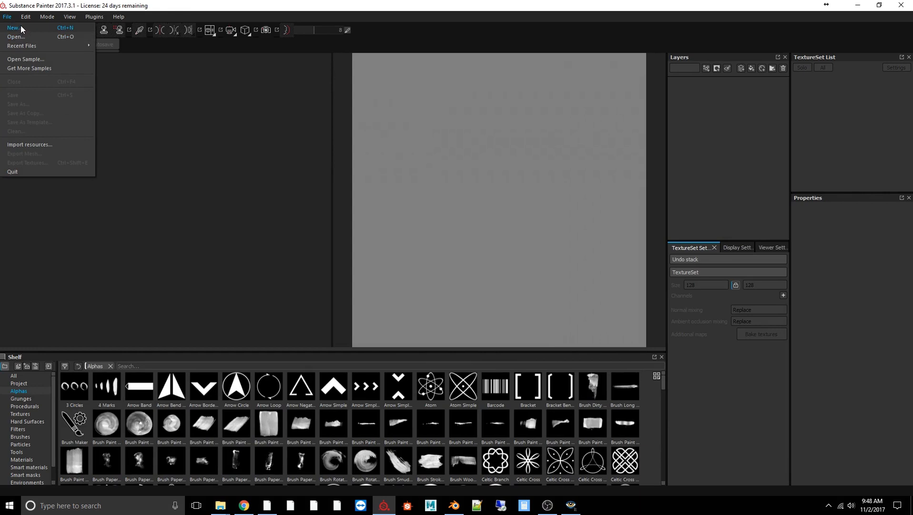
{"action": "left_click", "coordinate": [21, 29]}
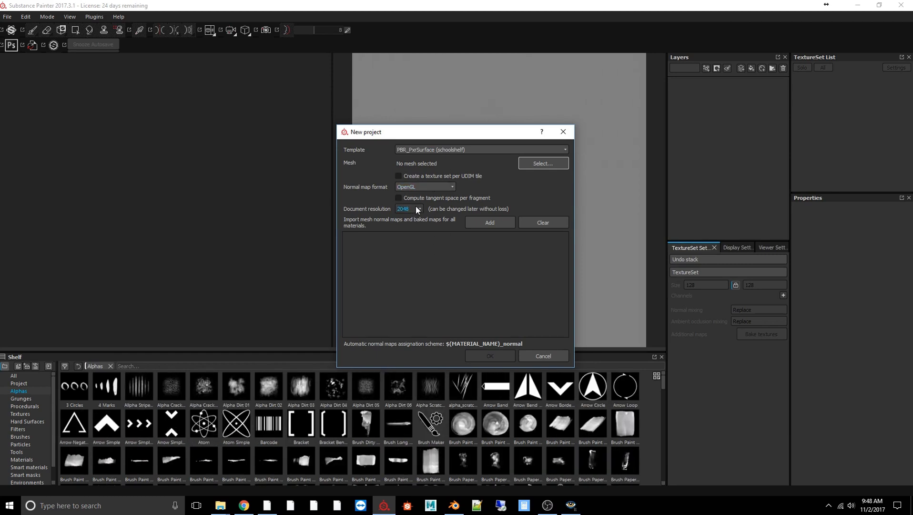
Step: Choose sphere_sampleScene_1cm.fbx from the BlenderFiles/MetalRust/FBX folder as the new project's mesh
{"action": "left_click", "coordinate": [539, 162]}
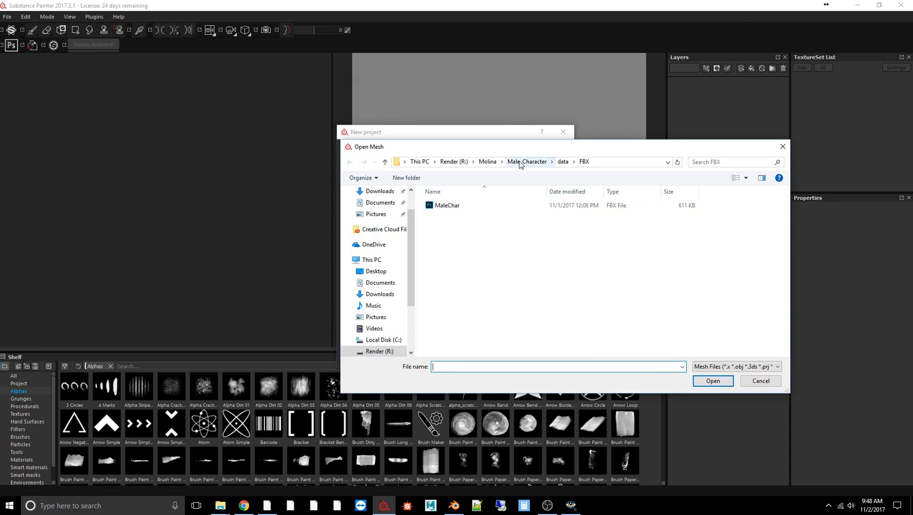
{"action": "left_click", "coordinate": [458, 162]}
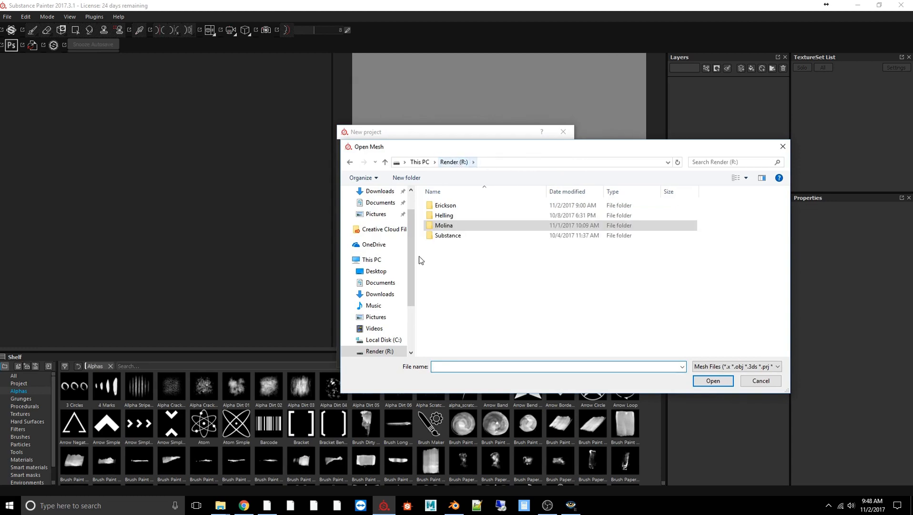
{"action": "left_click", "coordinate": [449, 206]}
{"action": "double_click", "coordinate": [449, 206]}
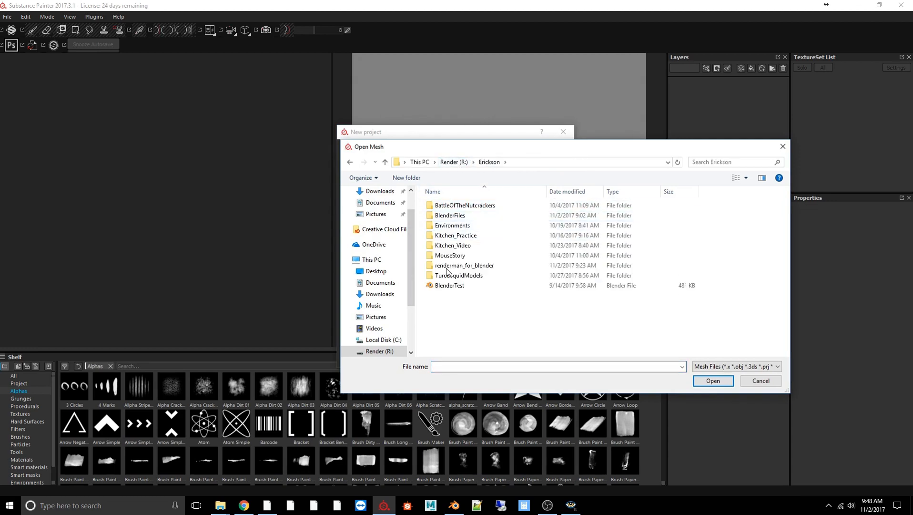
{"action": "double_click", "coordinate": [456, 217]}
{"action": "double_click", "coordinate": [447, 204]}
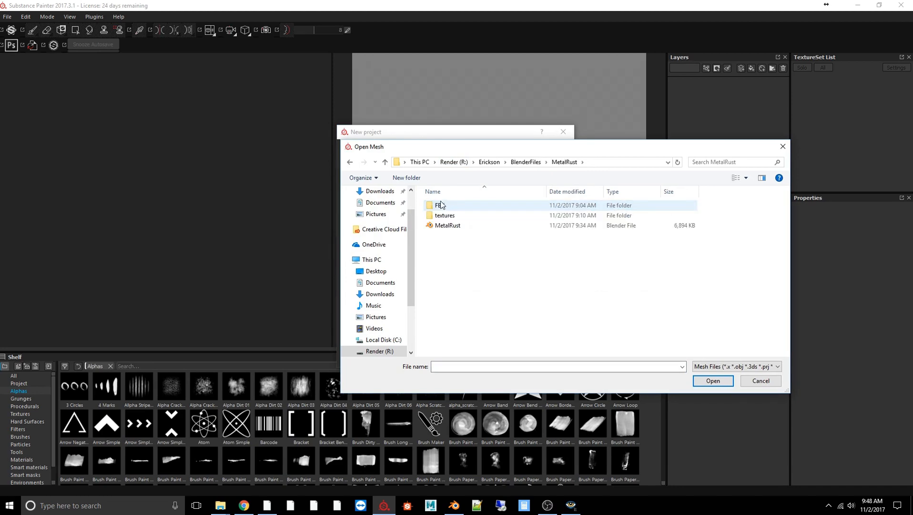
{"action": "double_click", "coordinate": [443, 206]}
{"action": "left_click", "coordinate": [442, 215]}
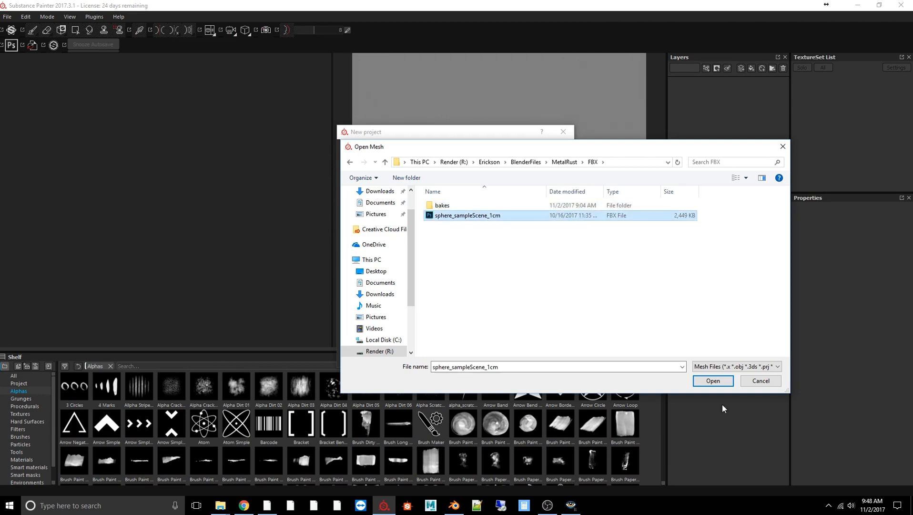
{"action": "left_click", "coordinate": [712, 381]}
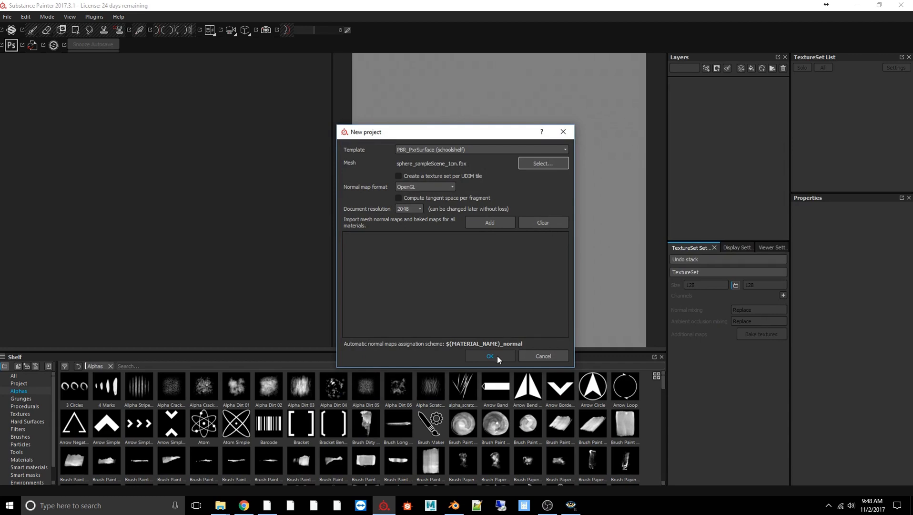
Step: Import the ambient occlusion, curvature, position, thickness and world space normal maps from the bakes folder and create the project
{"action": "left_click", "coordinate": [494, 223]}
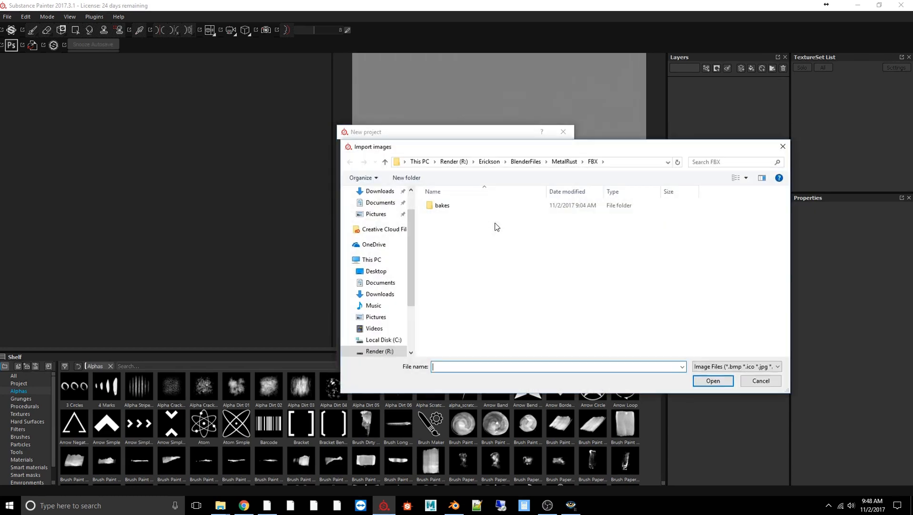
{"action": "left_click", "coordinate": [452, 207]}
{"action": "double_click", "coordinate": [451, 206]}
{"action": "left_click_drag", "start_coordinate": [490, 265], "coordinate": [728, 230]}
{"action": "left_click", "coordinate": [713, 380]}
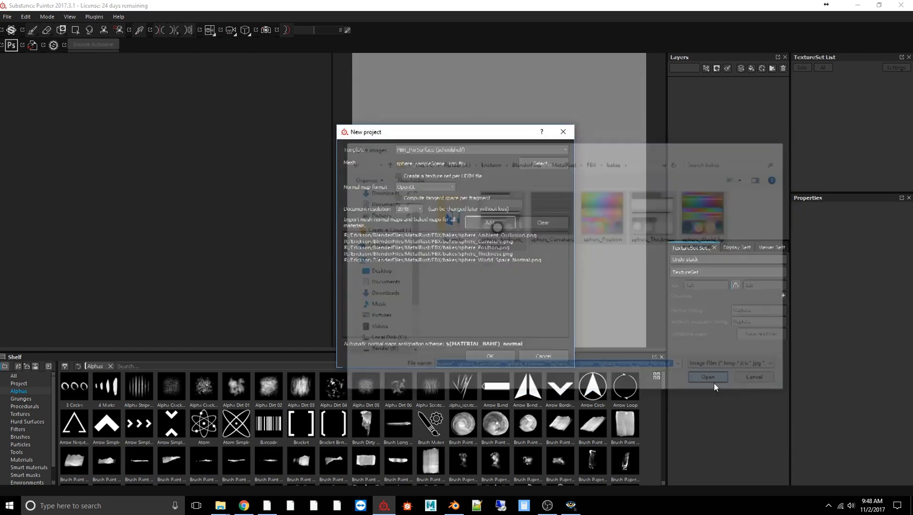
{"action": "left_click", "coordinate": [490, 358]}
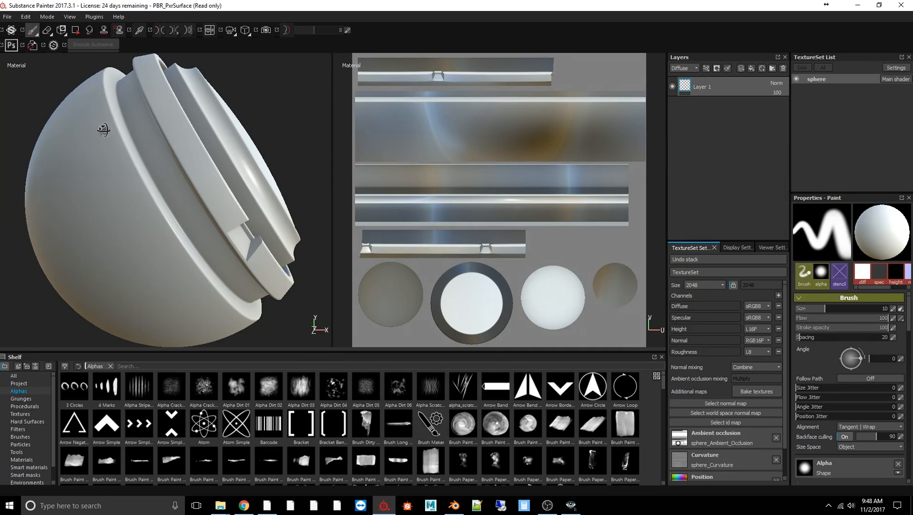
{"action": "left_click_drag", "start_coordinate": [102, 126], "coordinate": [15, 159], "text": "alt"}
{"action": "scroll", "coordinate": [275, 177], "scroll_direction": "up", "scroll_amount": 3}
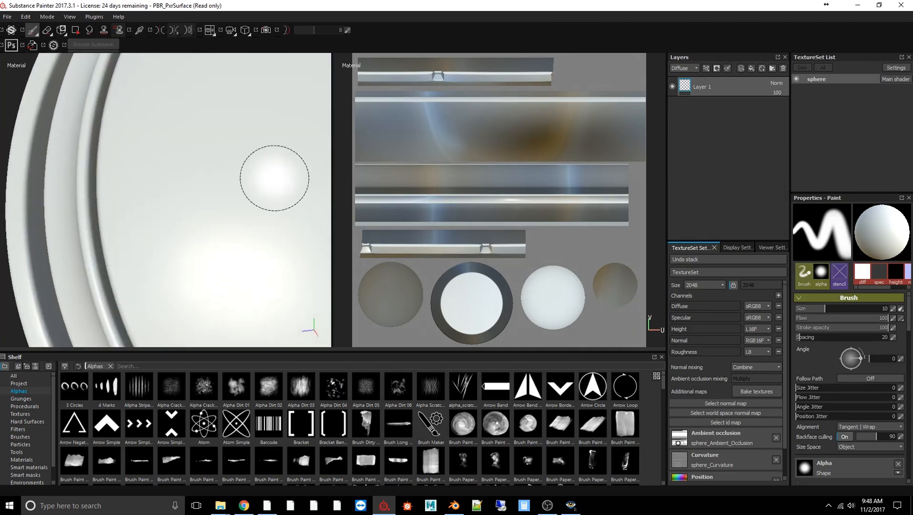
Step: Delete Layer 1 from the sphere's layer stack
{"action": "scroll", "coordinate": [274, 179], "scroll_direction": "down", "scroll_amount": 7}
{"action": "mouse_move", "coordinate": [272, 179]}
{"action": "left_mouse_down", "text": "alt"}
{"action": "mouse_move", "coordinate": [243, 194]}
{"action": "mouse_move", "coordinate": [187, 195]}
{"action": "left_mouse_up", "text": "alt"}
{"action": "middle_click_drag", "start_coordinate": [238, 209], "coordinate": [51, 198], "text": "alt"}
{"action": "scroll", "coordinate": [78, 190], "scroll_direction": "up", "scroll_amount": 3}
{"action": "scroll", "coordinate": [78, 190], "scroll_direction": "down", "scroll_amount": 3}
{"action": "left_click_drag", "start_coordinate": [81, 184], "coordinate": [106, 190], "text": "alt"}
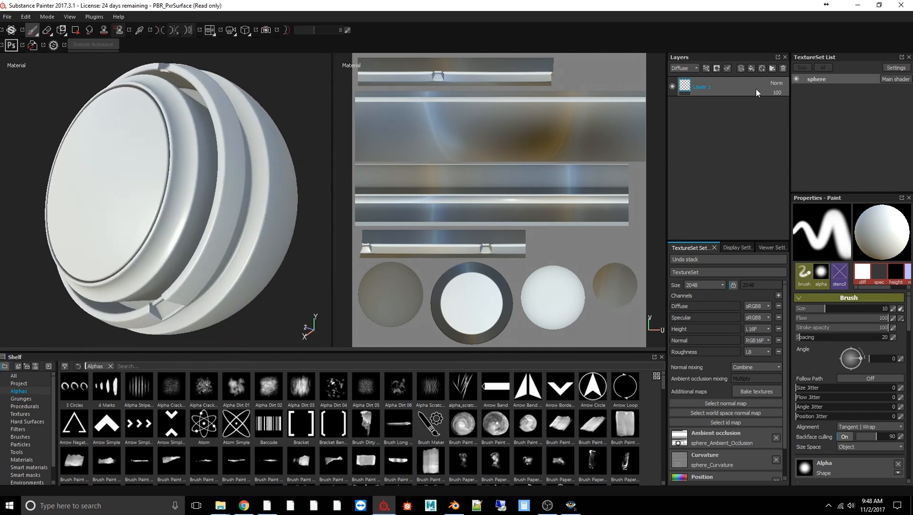
{"action": "key", "text": "Delete"}
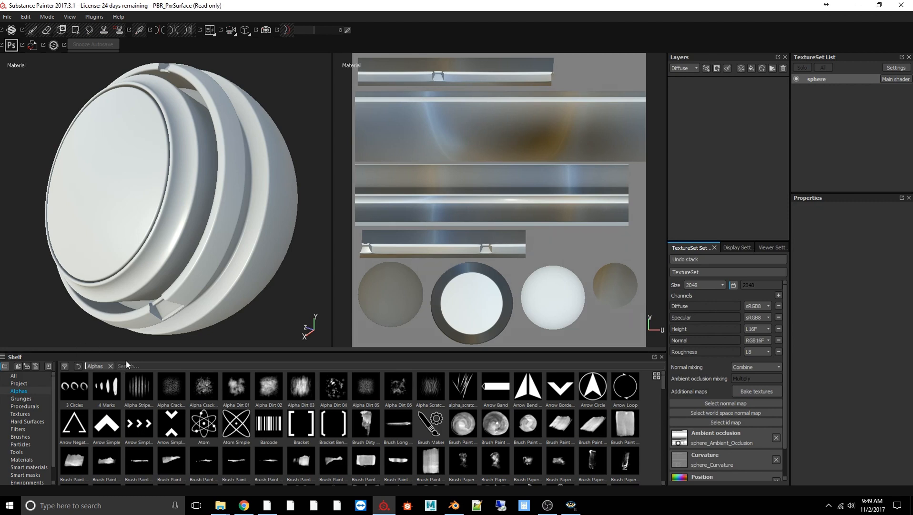
Step: Search the whole shelf for "metal rust" and add the Metal Brushed Rusted material as a fill layer
{"action": "left_click", "coordinate": [109, 366]}
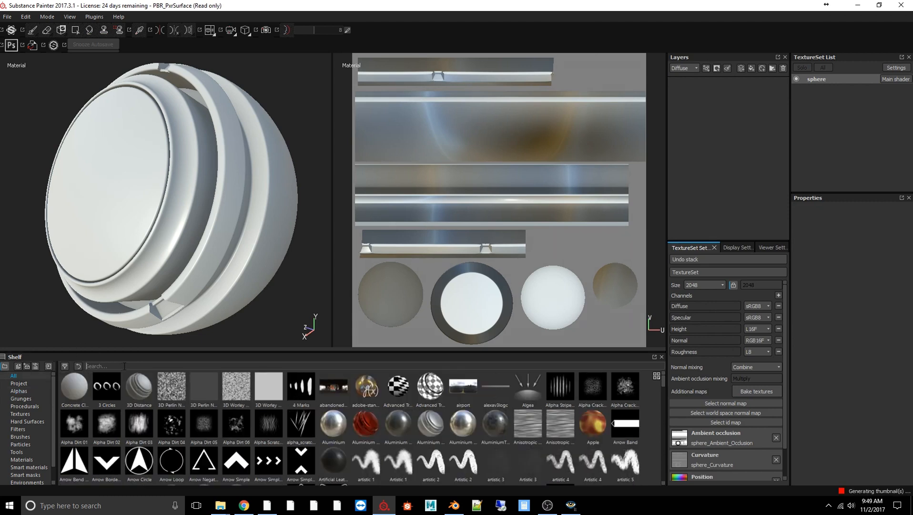
{"action": "type", "text": "me"}
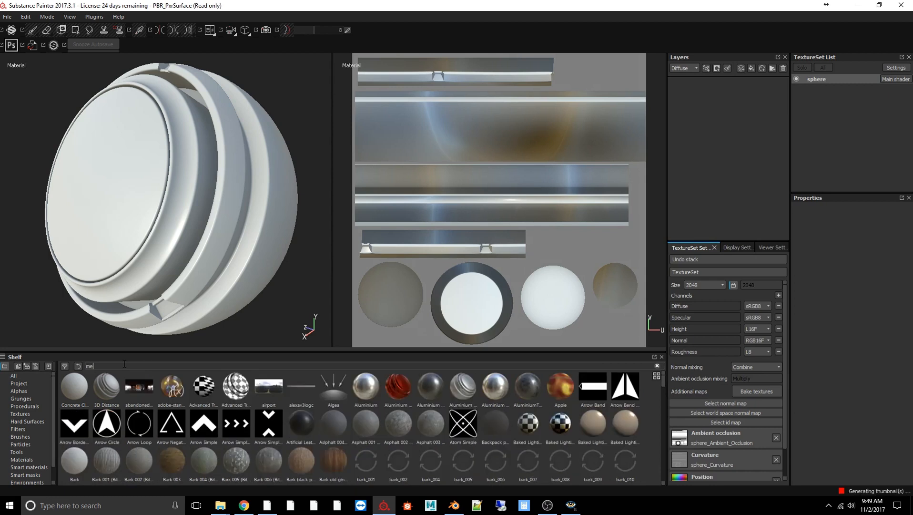
{"action": "type", "text": "tal"}
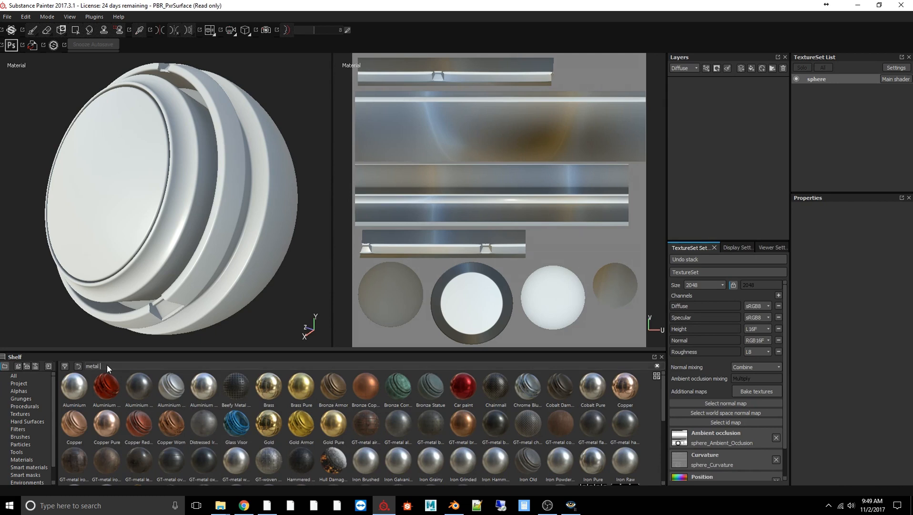
{"action": "type", "text": " rust"}
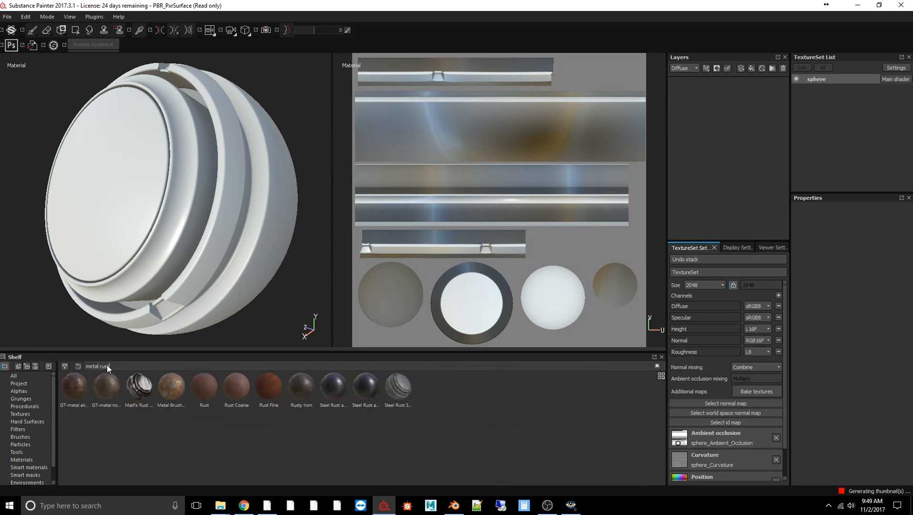
{"action": "mouse_move", "coordinate": [168, 384]}
{"action": "left_mouse_down"}
{"action": "mouse_move", "coordinate": [306, 390]}
{"action": "mouse_move", "coordinate": [722, 72]}
{"action": "mouse_move", "coordinate": [695, 129]}
{"action": "mouse_move", "coordinate": [699, 120]}
{"action": "left_mouse_up"}
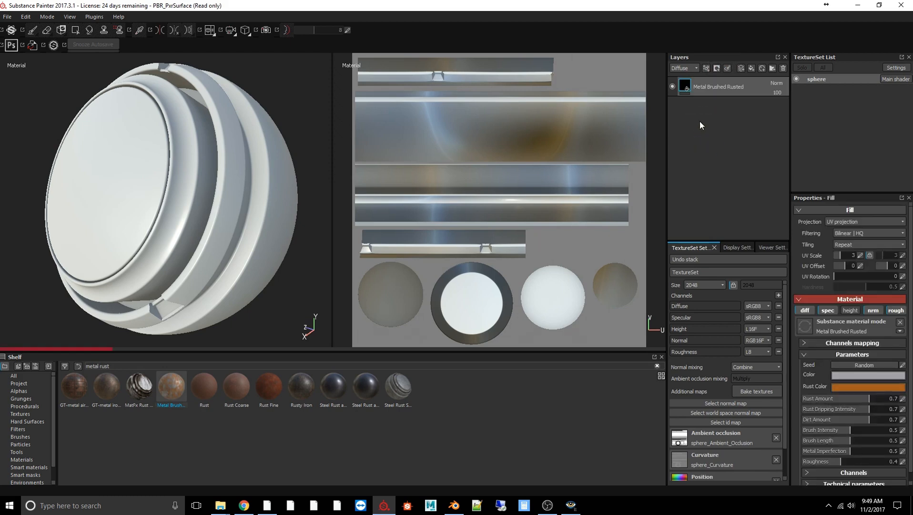
Step: Set the Metal Brushed Rusted fill layer's UV scale to 1
{"action": "left_click", "coordinate": [861, 255]}
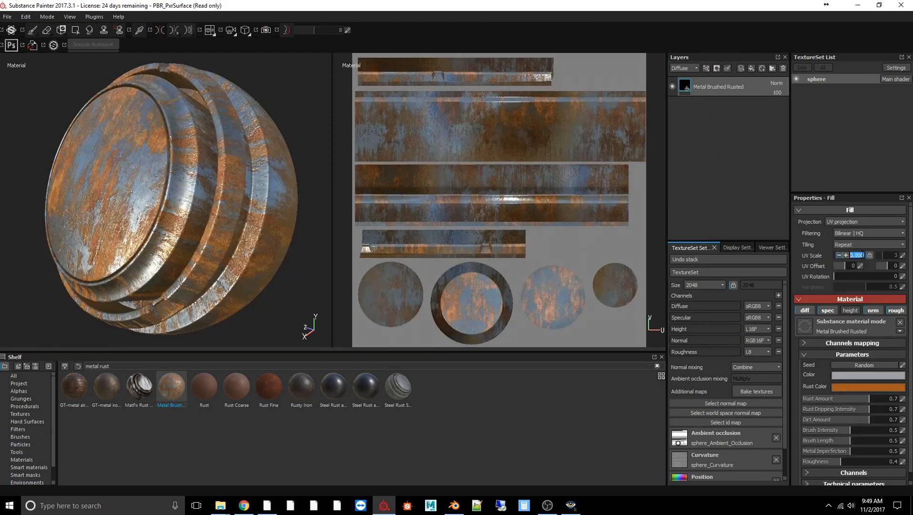
{"action": "type", "text": "1"}
{"action": "key", "text": "Return"}
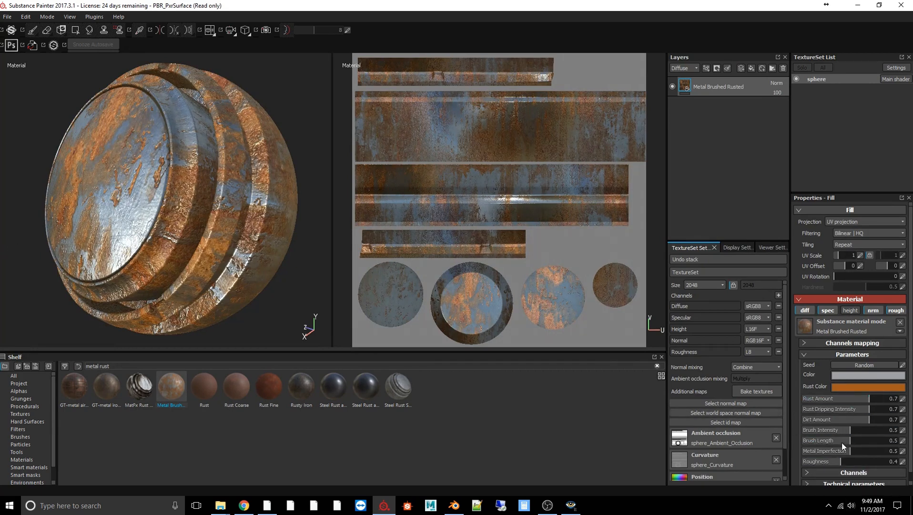
Step: Expand the material's channel and technical parameters and set its normal format to OpenGL
{"action": "left_click", "coordinate": [807, 472]}
{"action": "scroll", "coordinate": [810, 464], "scroll_direction": "down", "scroll_amount": 2}
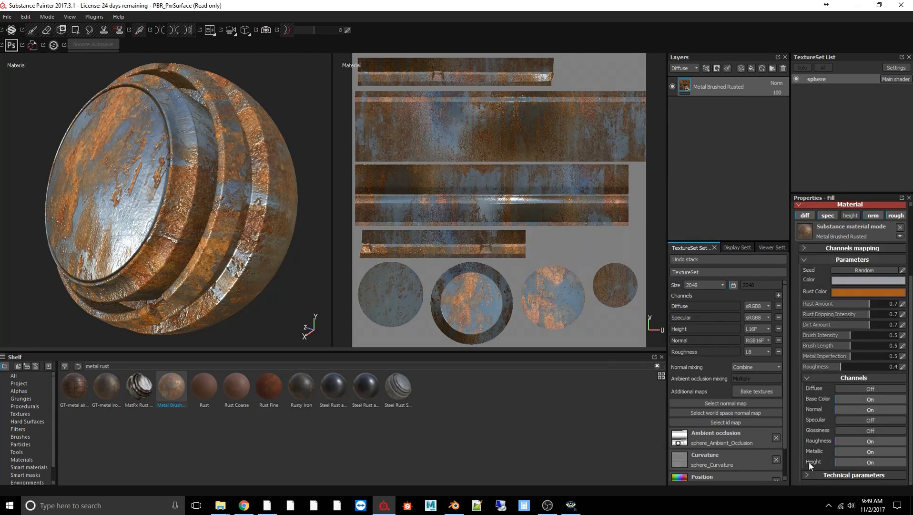
{"action": "left_click", "coordinate": [810, 474]}
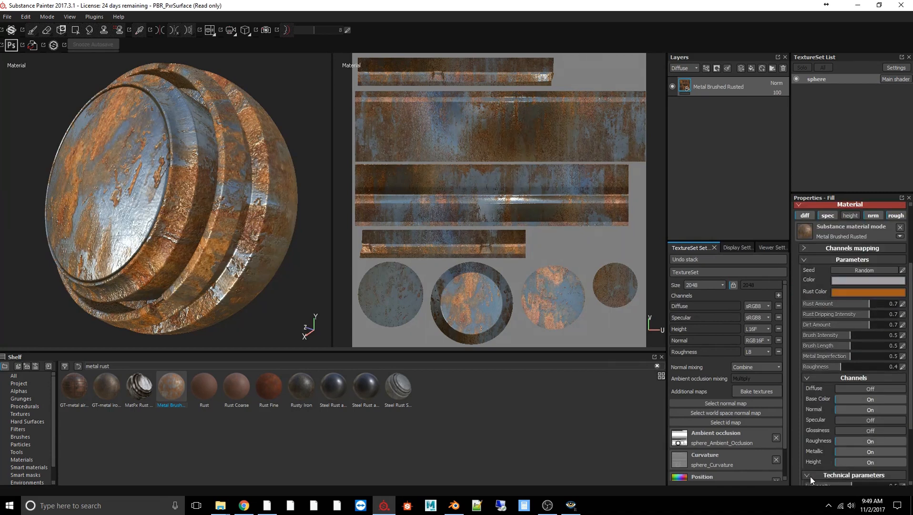
{"action": "scroll", "coordinate": [810, 474], "scroll_direction": "down", "scroll_amount": 3}
{"action": "left_click", "coordinate": [865, 452]}
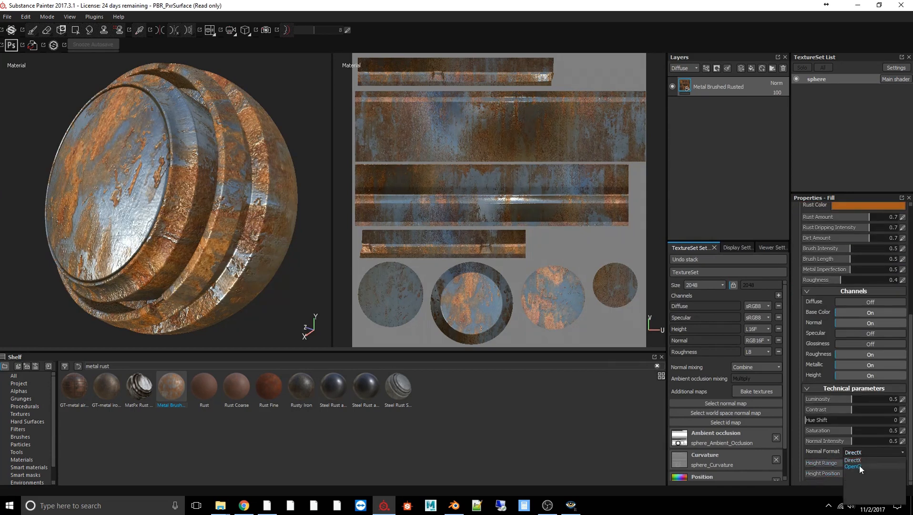
{"action": "left_click", "coordinate": [860, 465]}
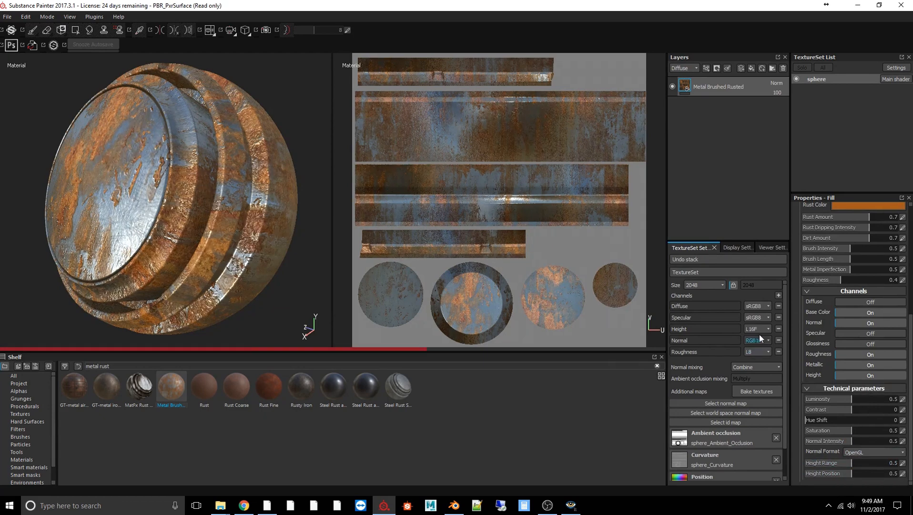
Step: Turn the material's Diffuse and Specular outputs on, Base Color and Metallic off, and enable the fill layer's height channel
{"action": "left_click", "coordinate": [861, 302]}
{"action": "left_click", "coordinate": [860, 309]}
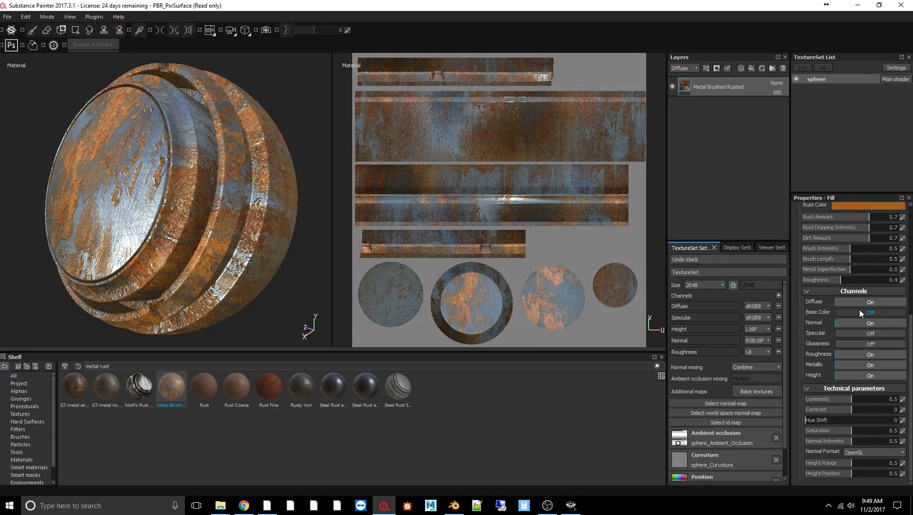
{"action": "left_click", "coordinate": [857, 334]}
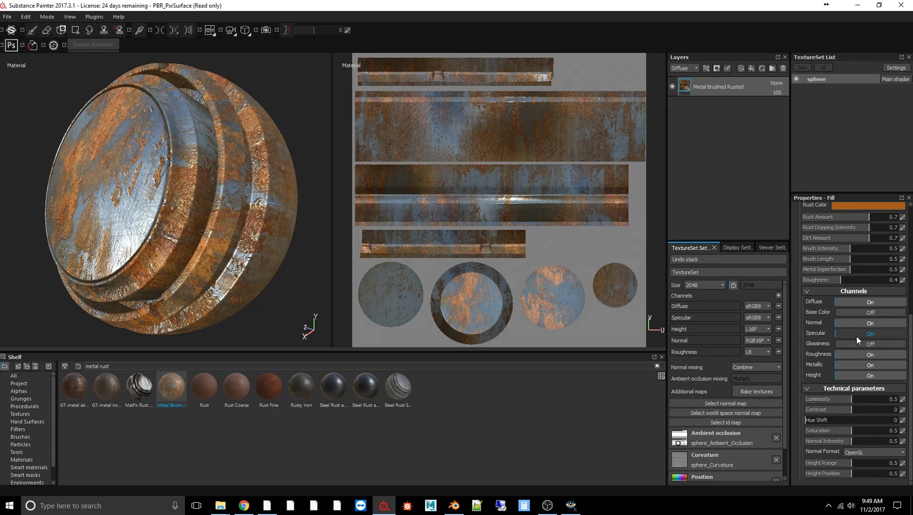
{"action": "left_click", "coordinate": [855, 364]}
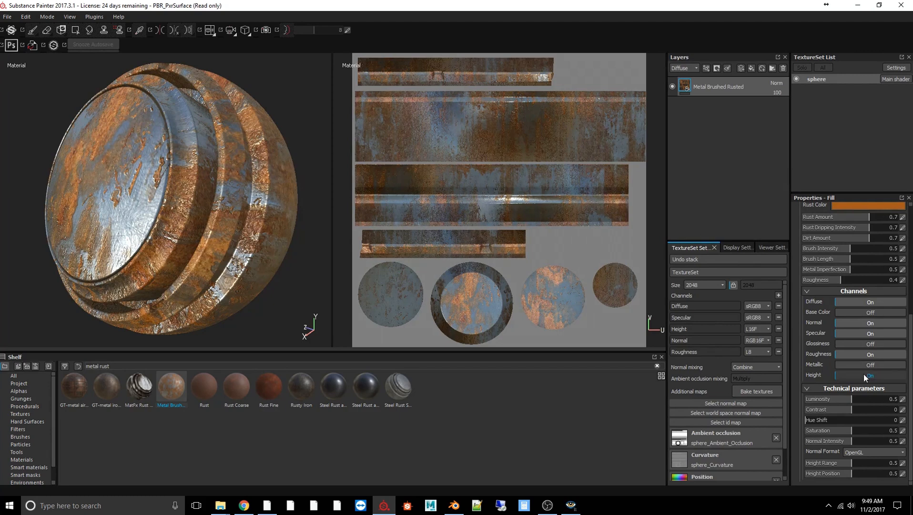
{"action": "scroll", "coordinate": [858, 362], "scroll_direction": "up", "scroll_amount": 5}
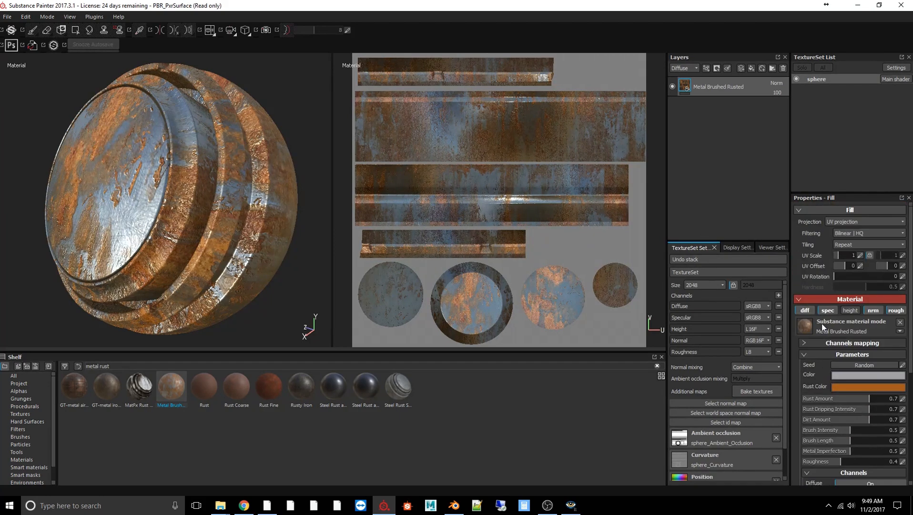
{"action": "left_click", "coordinate": [853, 309]}
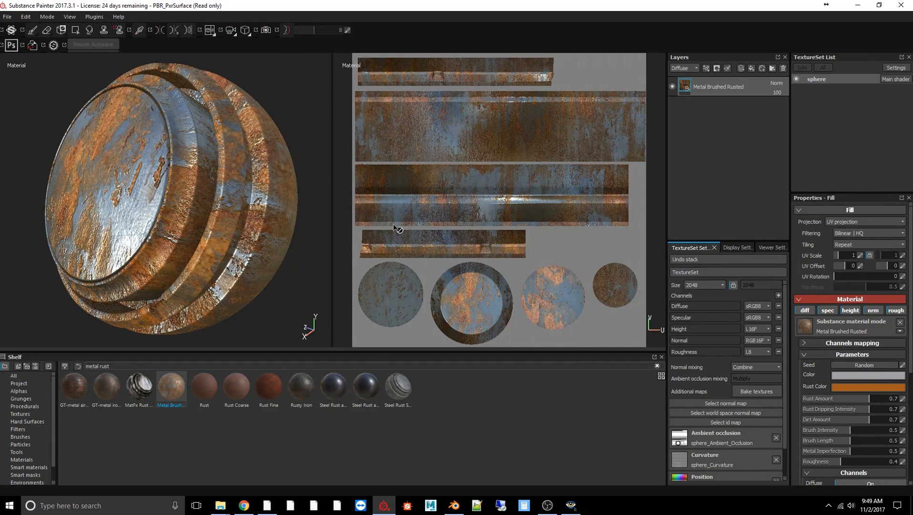
Step: Examine the individual channels, including diffuse, specular, normal and roughness, and return to the full material view
{"action": "key", "text": "c"}
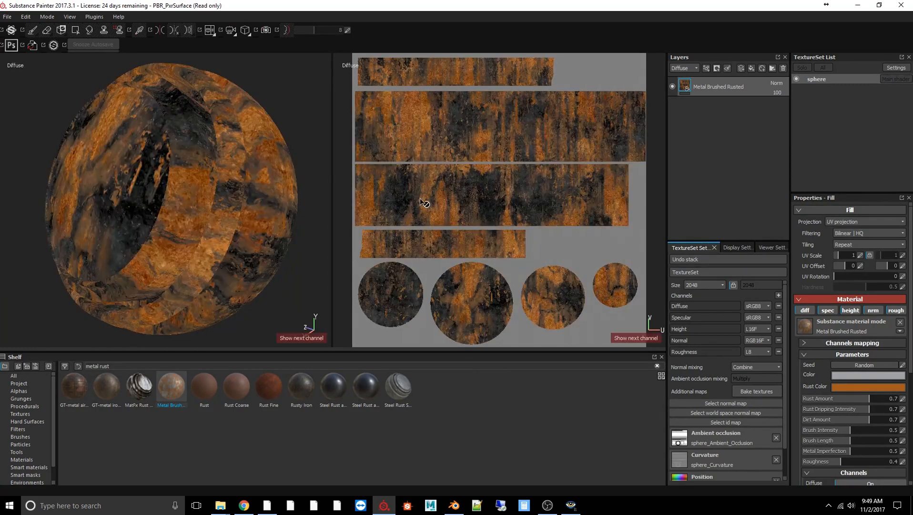
{"action": "key", "text": "c"}
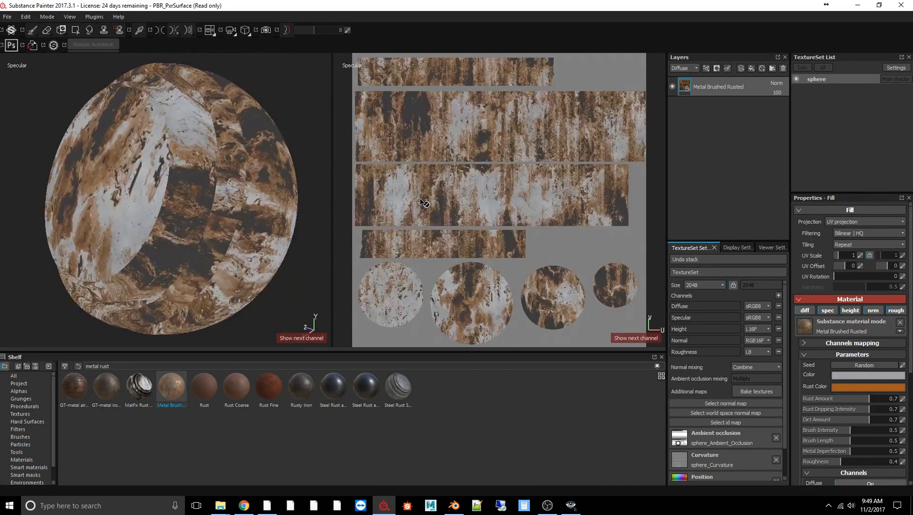
{"action": "key", "text": "c"}
{"action": "key", "text": "c"}
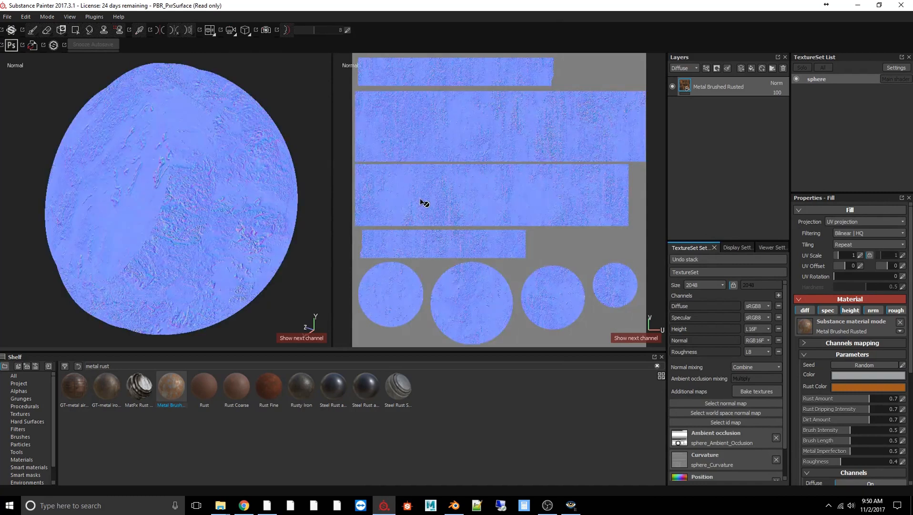
{"action": "key", "text": "c"}
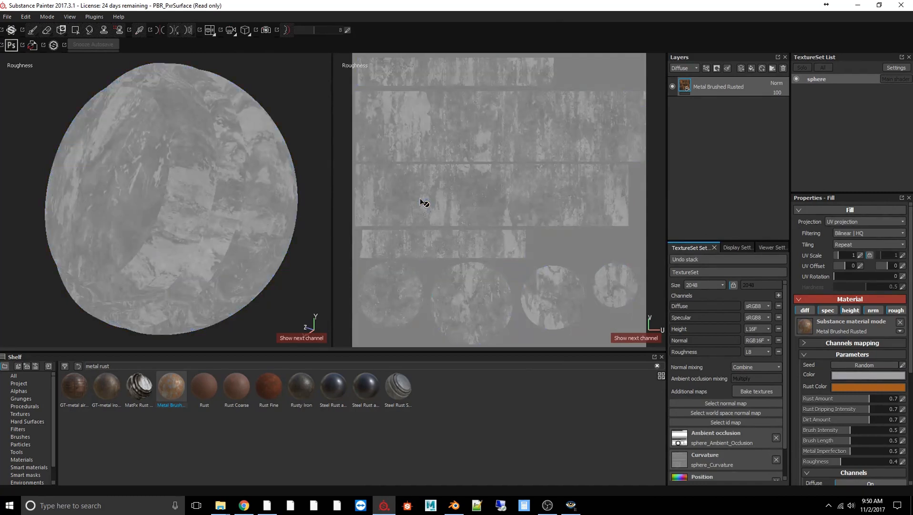
{"action": "key", "text": "c"}
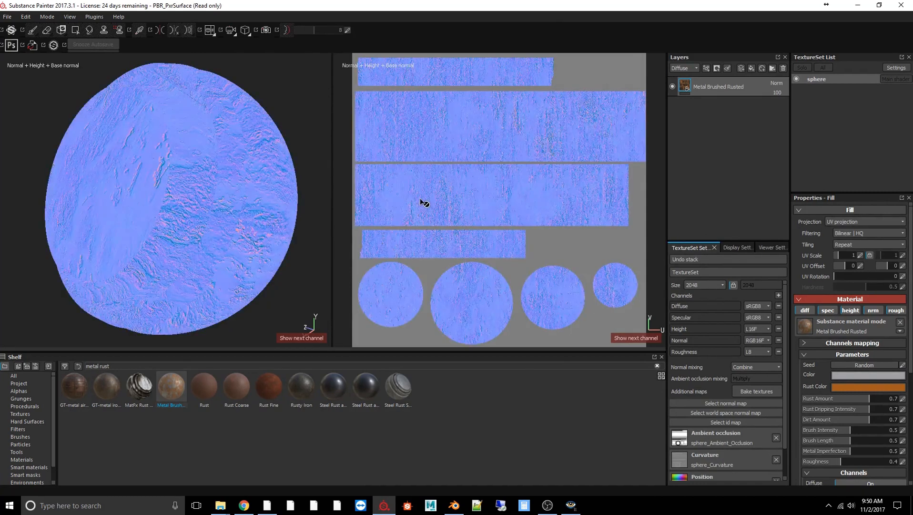
{"action": "key", "text": "c"}
{"action": "key", "text": "c"}
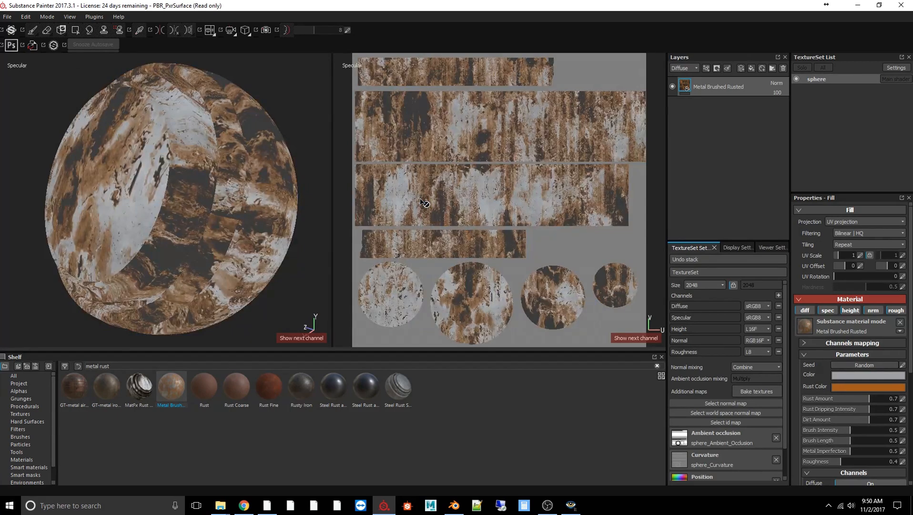
{"action": "key", "text": "m"}
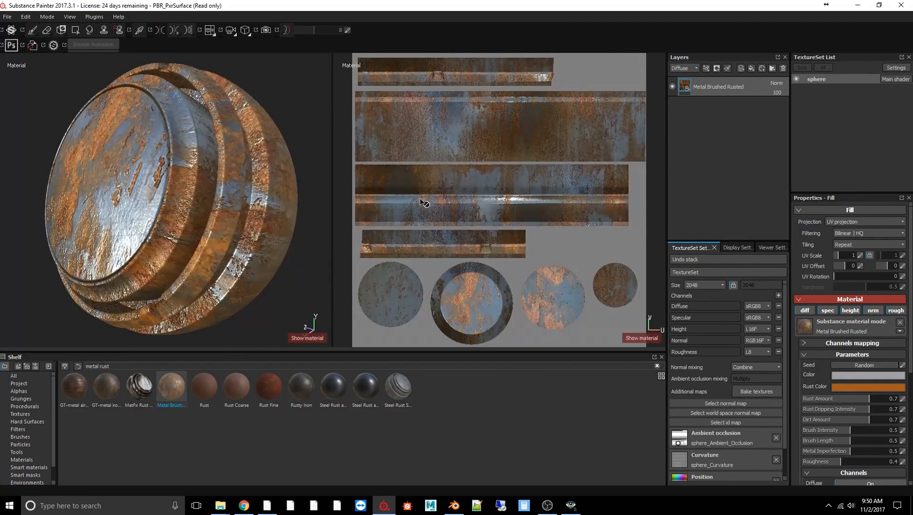
Step: Save the project as MetalRust in the textures folder inside BlenderFiles/MetalRust on the Render (R:) drive
{"action": "left_click", "coordinate": [7, 16]}
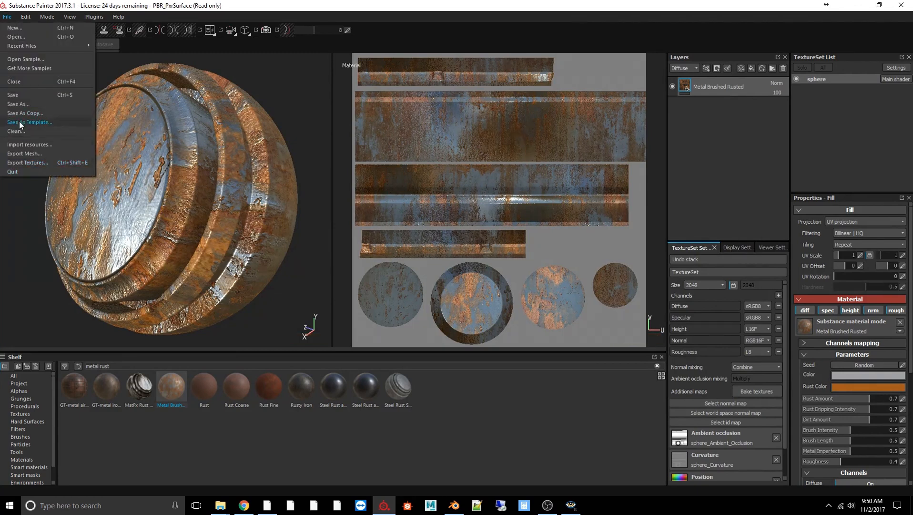
{"action": "left_click", "coordinate": [20, 95]}
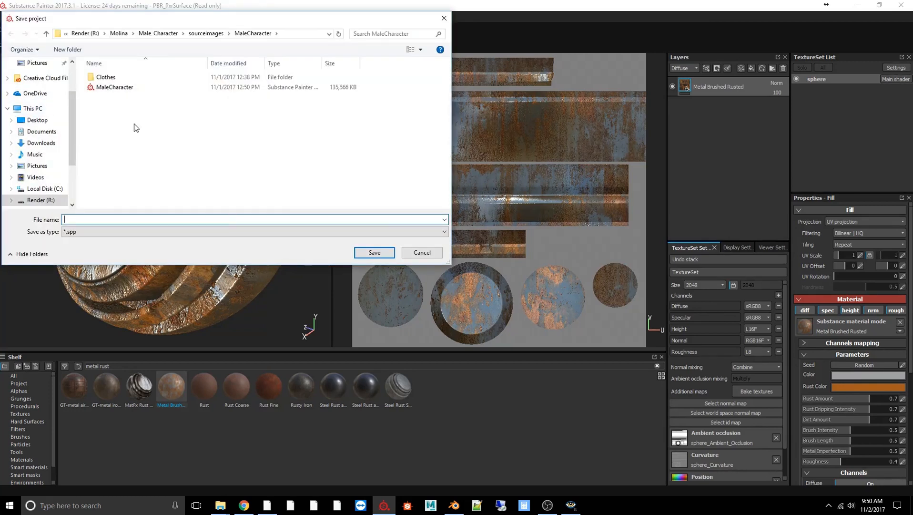
{"action": "left_click", "coordinate": [41, 200]}
{"action": "double_click", "coordinate": [123, 78]}
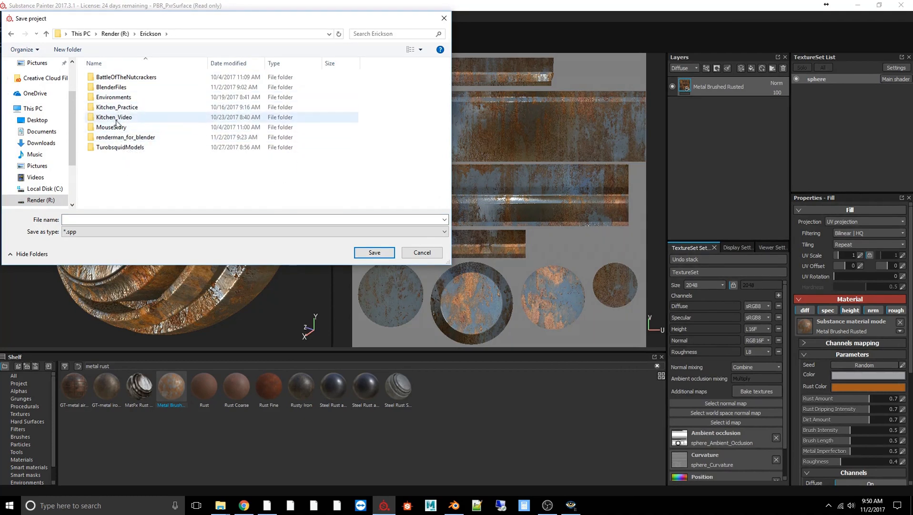
{"action": "double_click", "coordinate": [119, 87]}
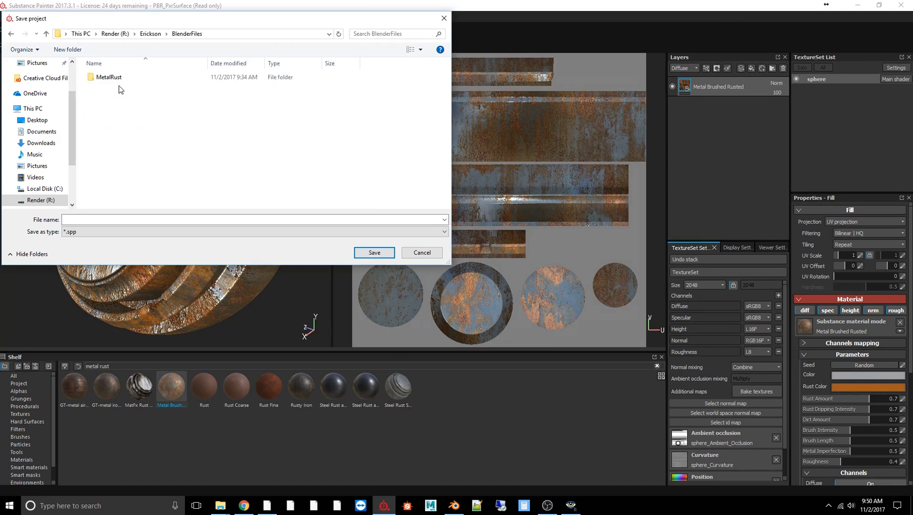
{"action": "double_click", "coordinate": [112, 78]}
{"action": "left_click", "coordinate": [107, 88]}
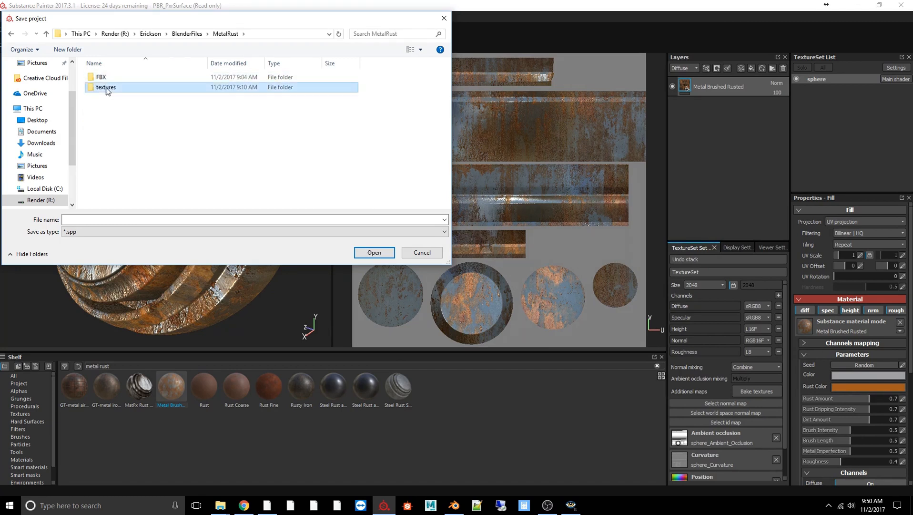
{"action": "double_click", "coordinate": [107, 89]}
{"action": "left_click", "coordinate": [97, 219]}
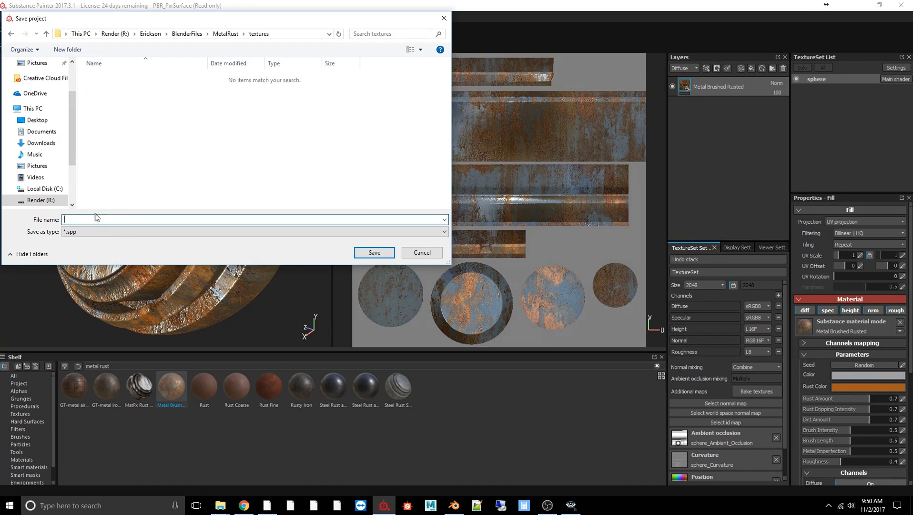
{"action": "type", "text": "MetalRust"}
{"action": "left_click", "coordinate": [375, 253]}
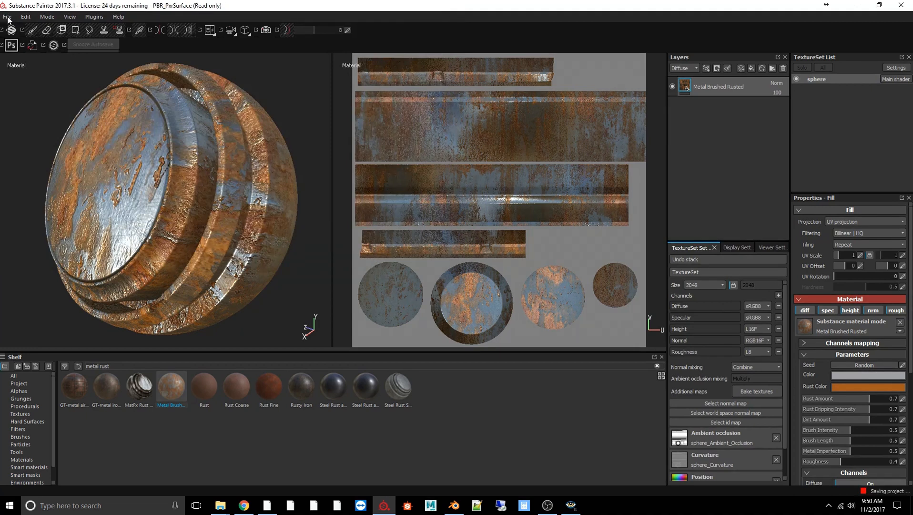
Step: Set up a texture export for the sphere texture set using the PBR_PxrSurface configuration and the exr file format
{"action": "left_click", "coordinate": [7, 17]}
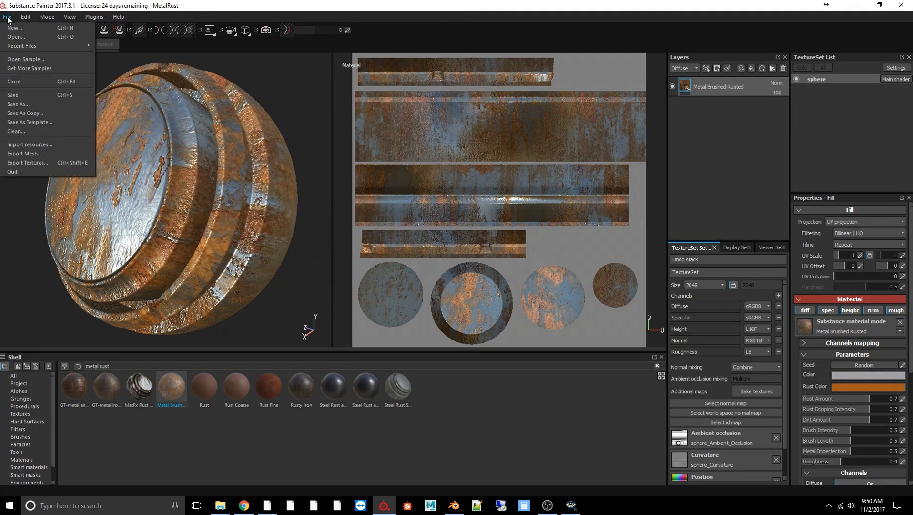
{"action": "left_click", "coordinate": [22, 162]}
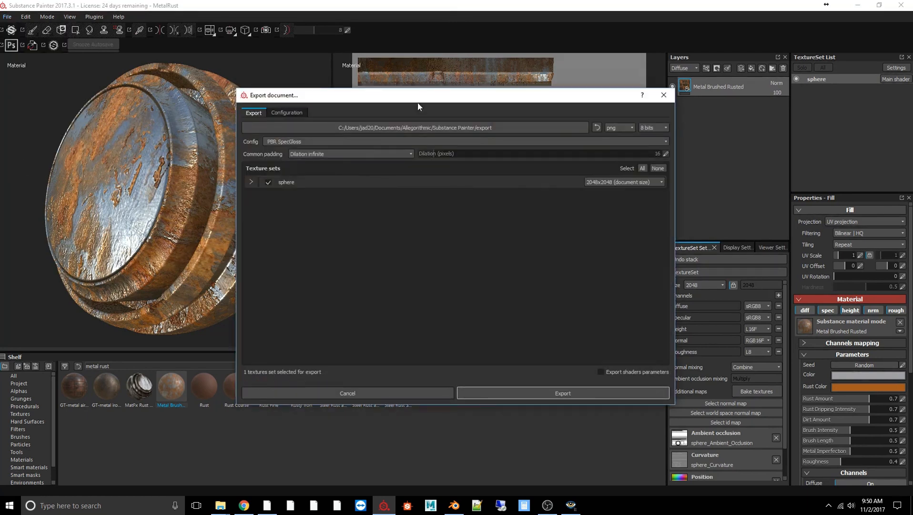
{"action": "left_click", "coordinate": [324, 143]}
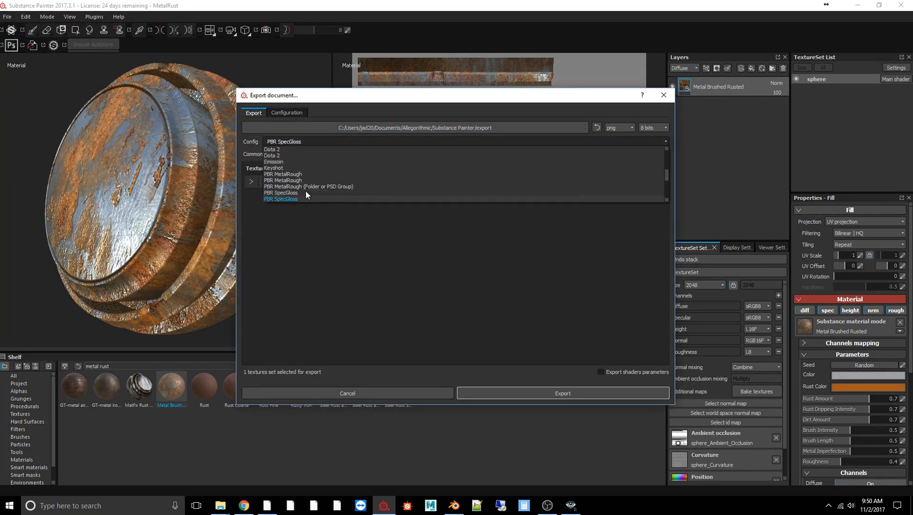
{"action": "scroll", "coordinate": [309, 187], "scroll_direction": "down", "scroll_amount": 3}
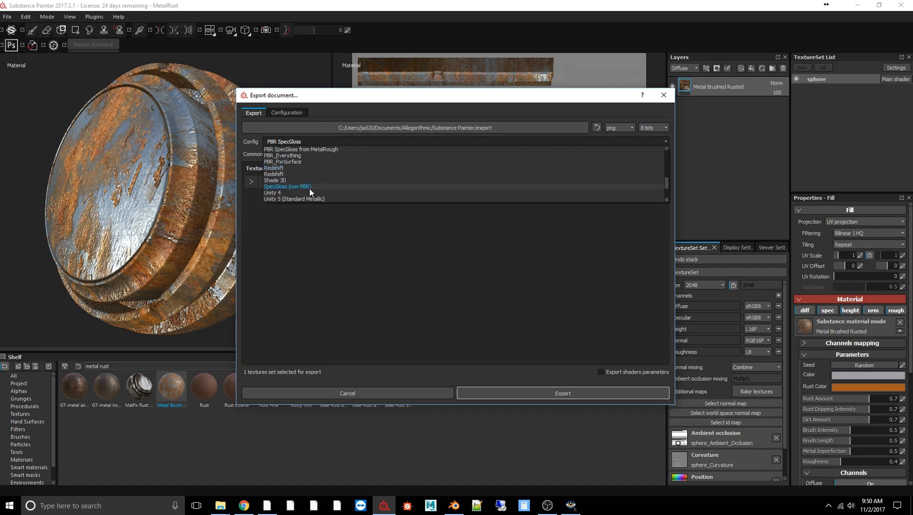
{"action": "left_click", "coordinate": [301, 162]}
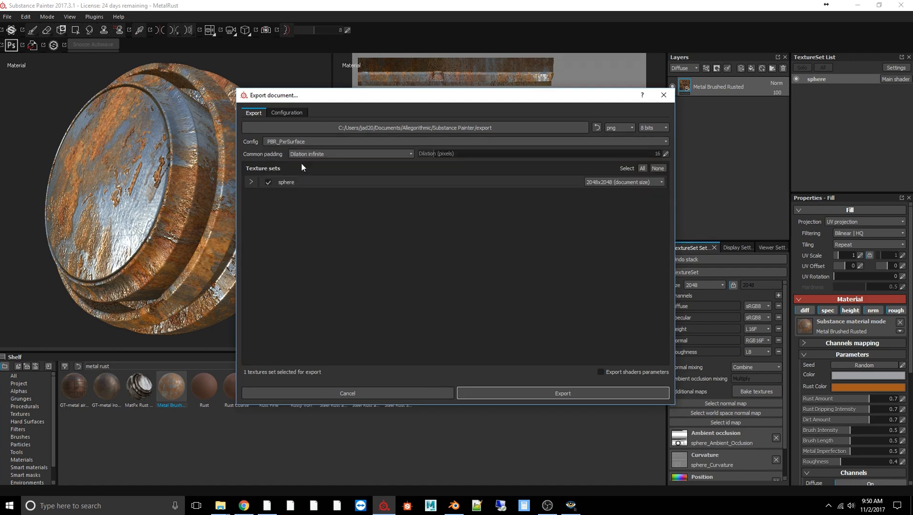
{"action": "left_click", "coordinate": [251, 182]}
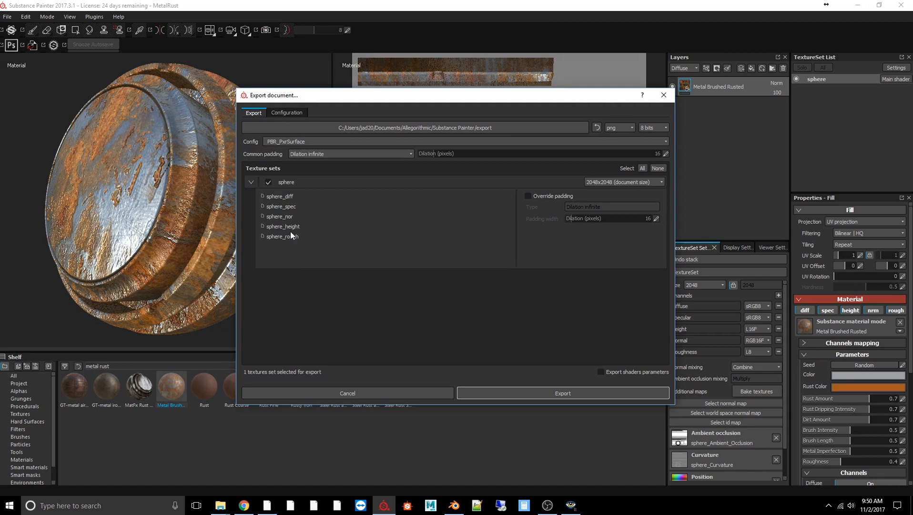
{"action": "left_click", "coordinate": [618, 128]}
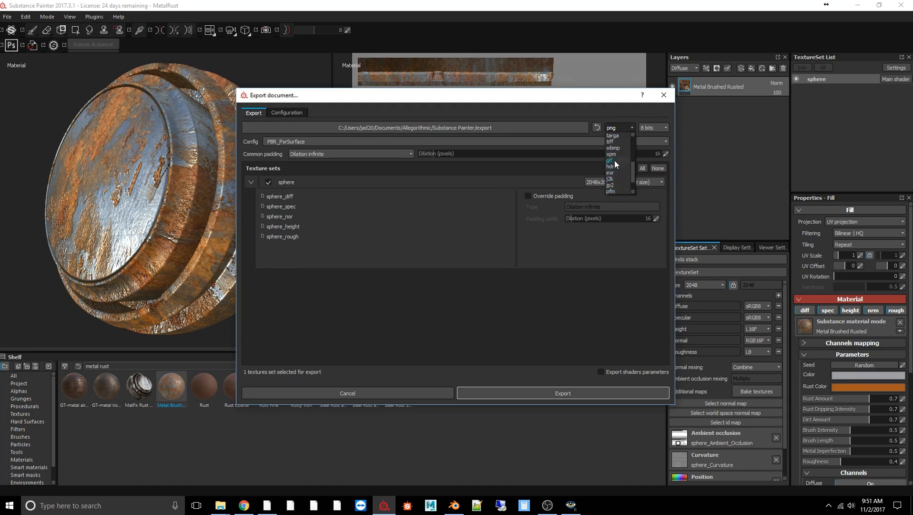
{"action": "left_click", "coordinate": [612, 173]}
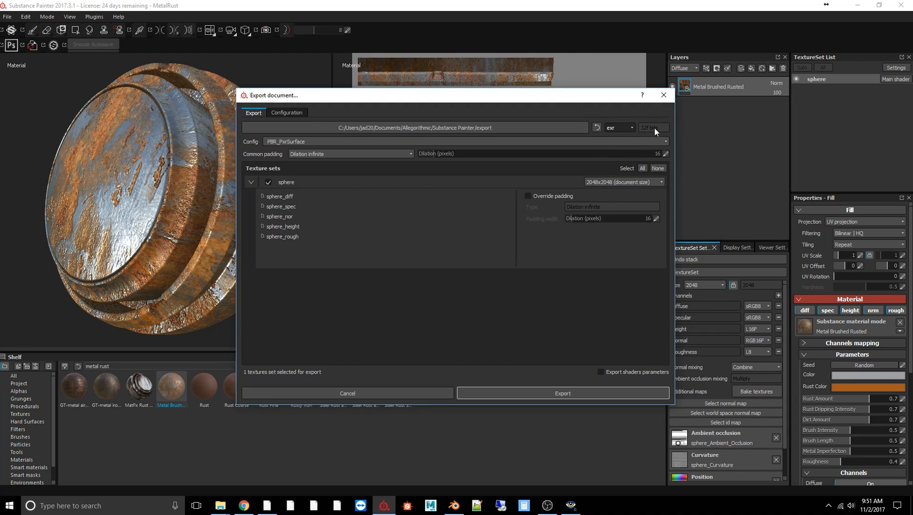
Step: Set the export destination to the textures folder inside BlenderFiles/MetalRust on the Render (R:) drive
{"action": "left_click", "coordinate": [557, 125]}
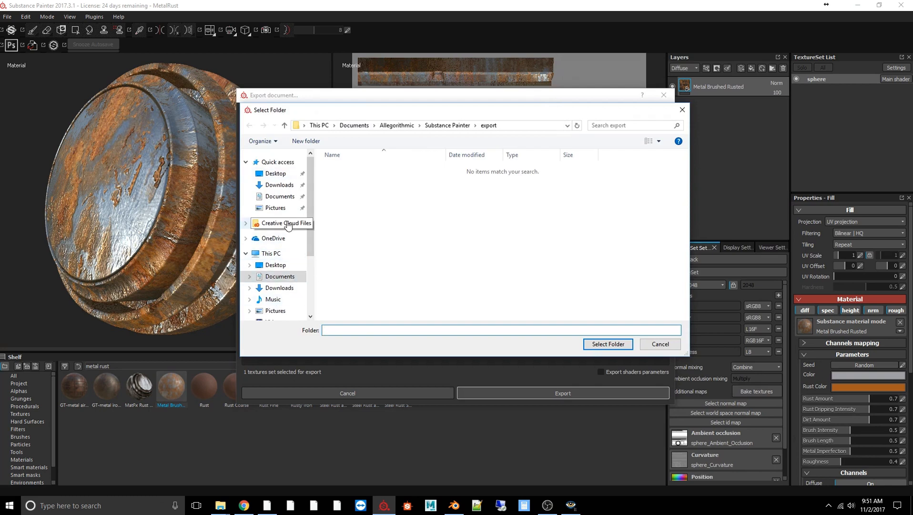
{"action": "scroll", "coordinate": [279, 286], "scroll_direction": "down", "scroll_amount": 2}
{"action": "left_click", "coordinate": [278, 303]}
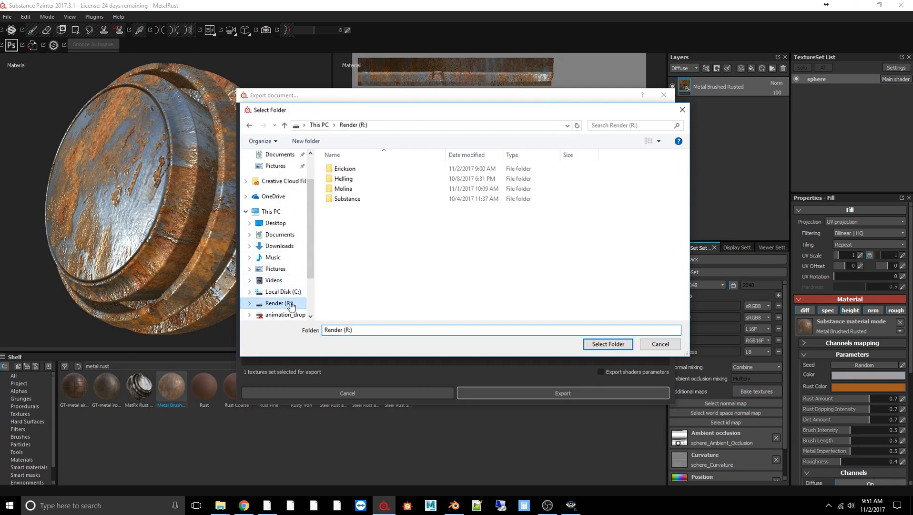
{"action": "double_click", "coordinate": [344, 170]}
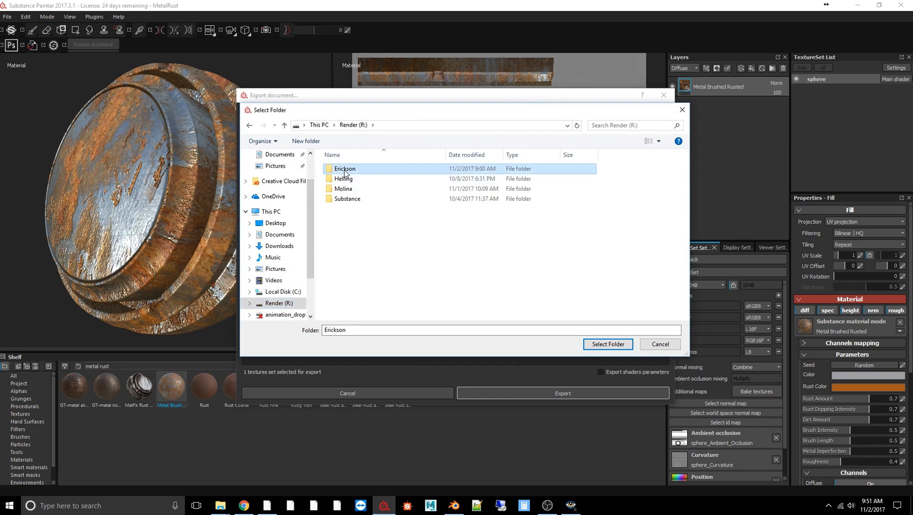
{"action": "double_click", "coordinate": [348, 180]}
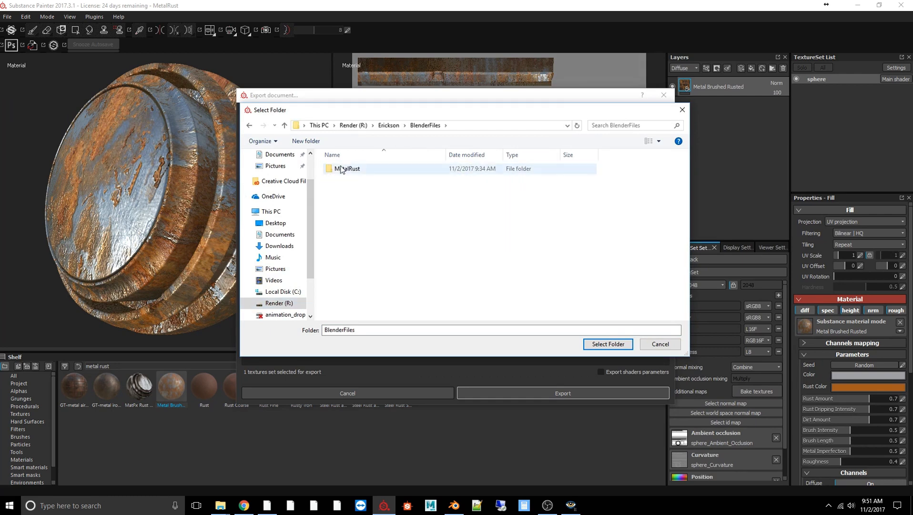
{"action": "double_click", "coordinate": [343, 170]}
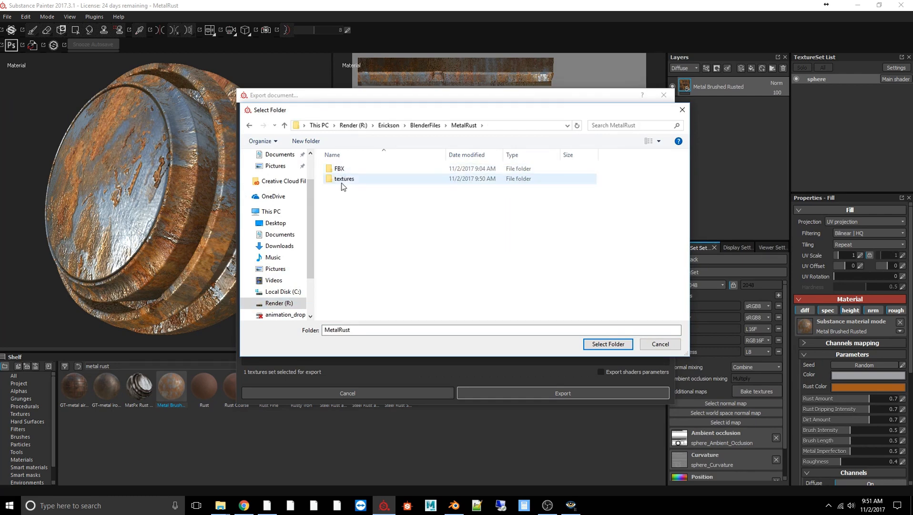
{"action": "left_click", "coordinate": [345, 180]}
{"action": "double_click", "coordinate": [345, 181]}
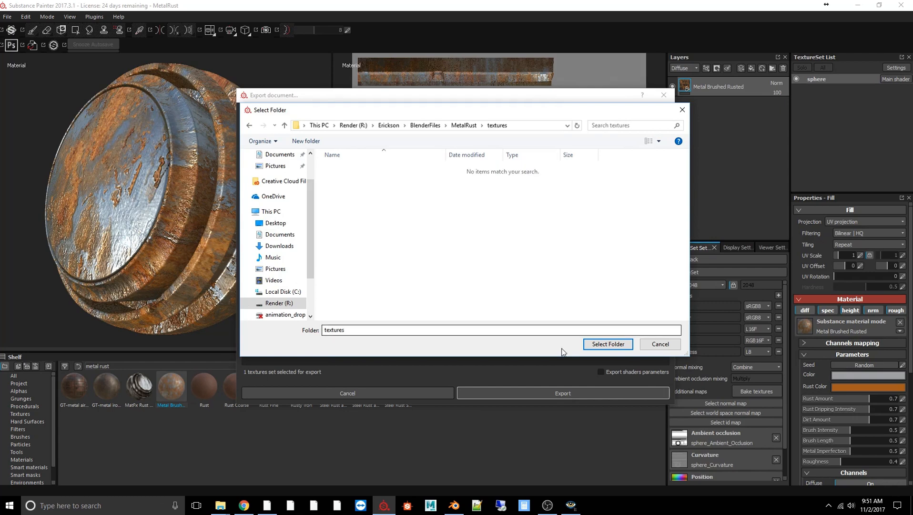
{"action": "left_click", "coordinate": [610, 344]}
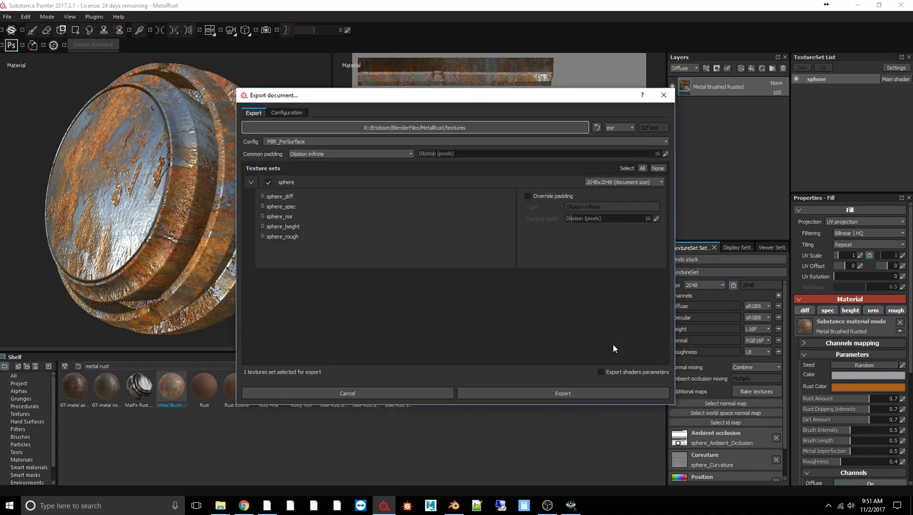
Step: Export the sphere textures, check the exported files in their folder, and close the folder window
{"action": "left_click", "coordinate": [541, 393]}
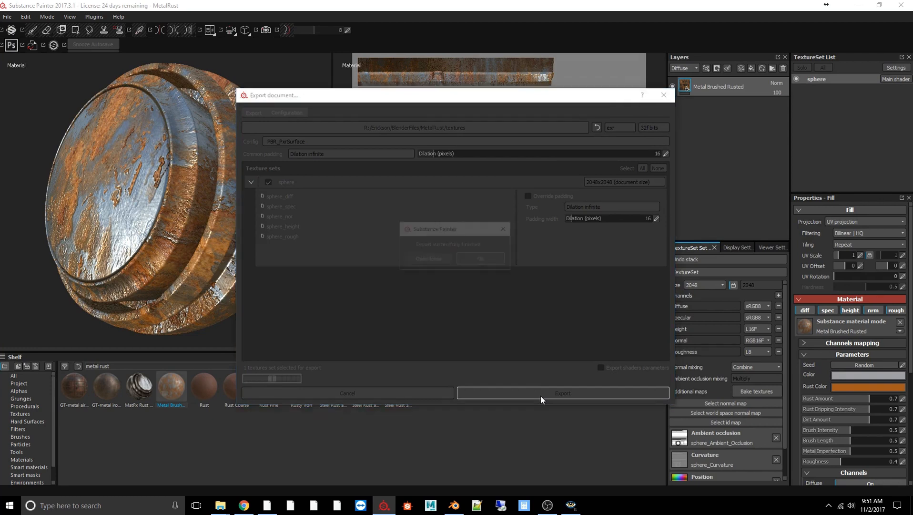
{"action": "left_click", "coordinate": [435, 260]}
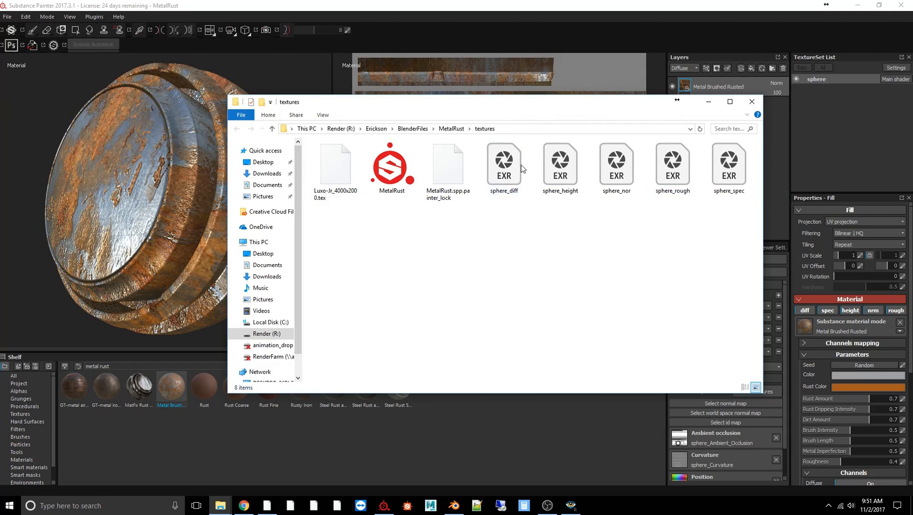
{"action": "left_click", "coordinate": [751, 101]}
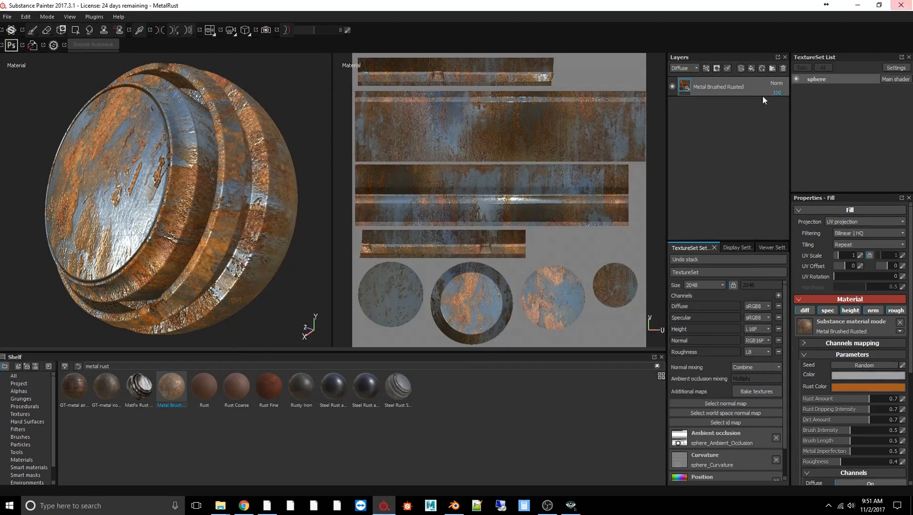
Step: Save the MetalRust project and close Substance Painter
{"action": "left_click", "coordinate": [7, 17]}
{"action": "left_click", "coordinate": [26, 94]}
{"action": "left_click", "coordinate": [902, 5]}
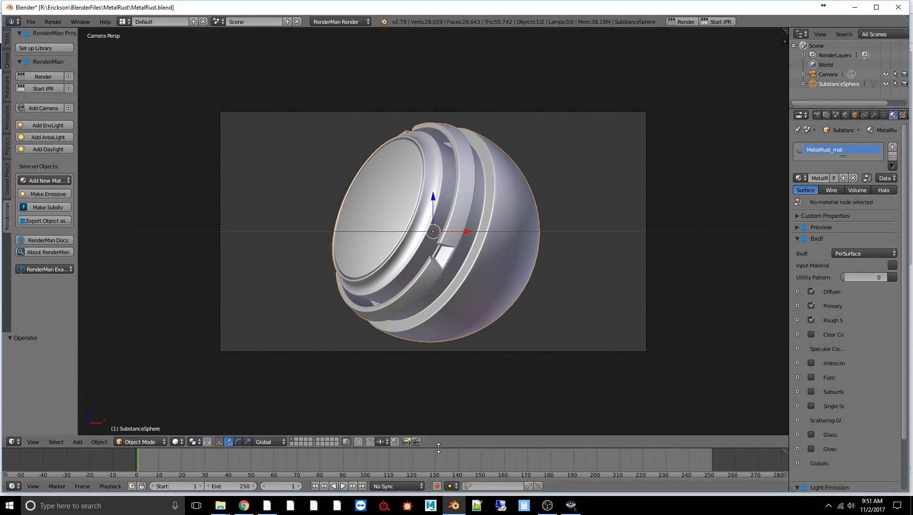
Step: In Blender, enlarge the timeline area up to about mid-screen and turn it into a Node Editor
{"action": "left_click_drag", "start_coordinate": [439, 447], "coordinate": [465, 236]}
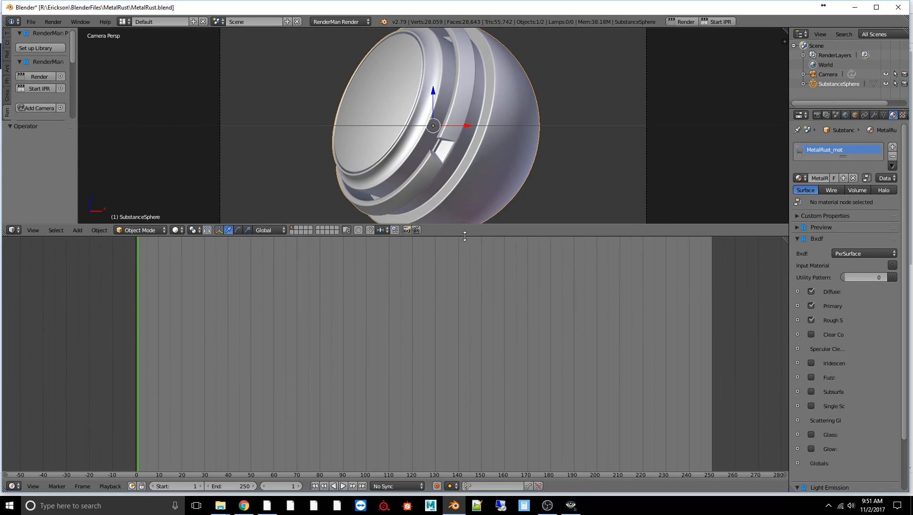
{"action": "left_click", "coordinate": [14, 486]}
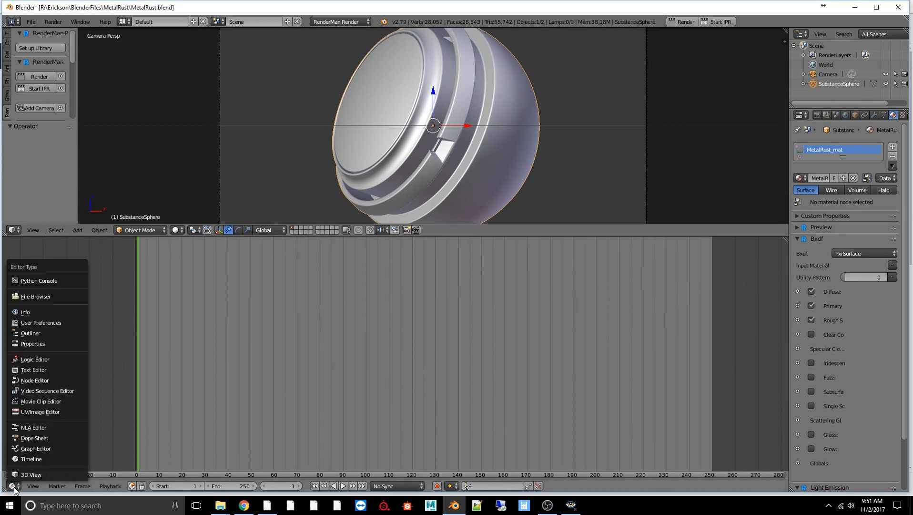
{"action": "left_click", "coordinate": [45, 380]}
Step: Reposition the material's nodes within the view and delete the Diffuse BSDF node together with its material output
{"action": "scroll", "coordinate": [422, 330], "scroll_direction": "down", "scroll_amount": 1}
{"action": "key", "text": "g"}
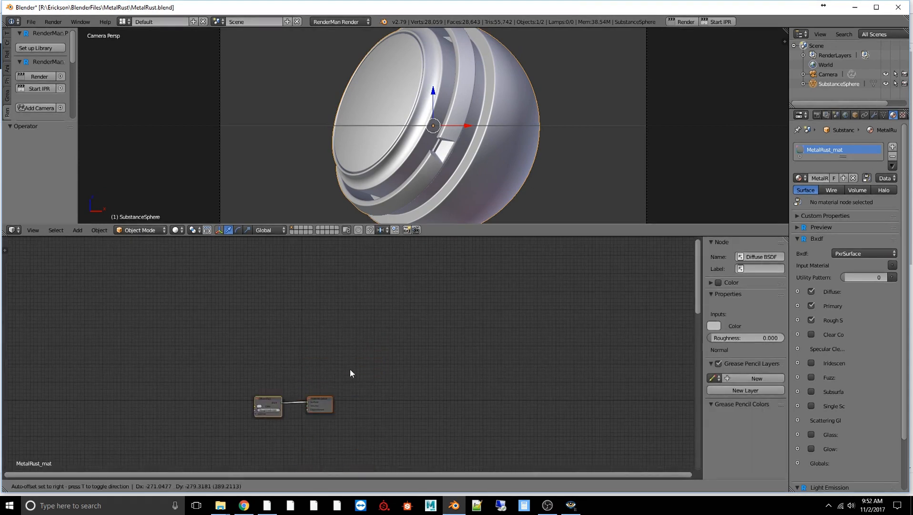
{"action": "left_click", "coordinate": [486, 273]}
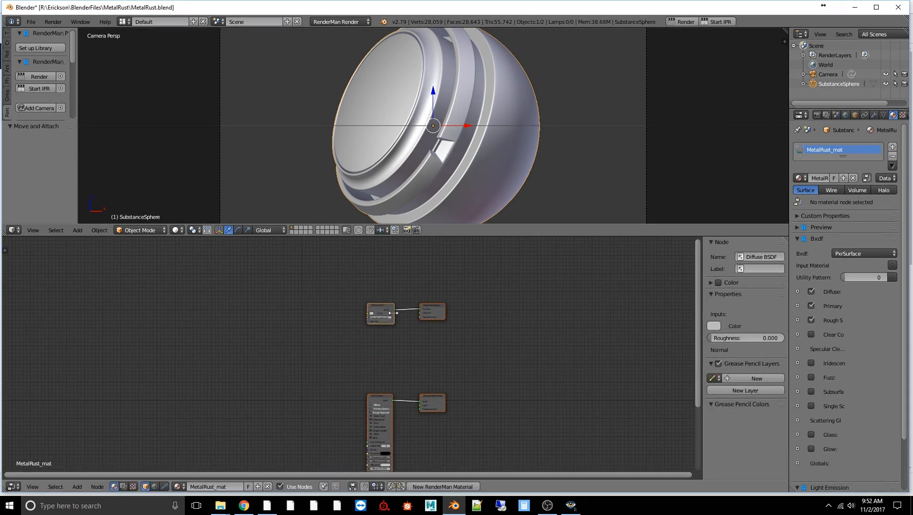
{"action": "left_click", "coordinate": [432, 311]}
{"action": "key", "text": "x"}
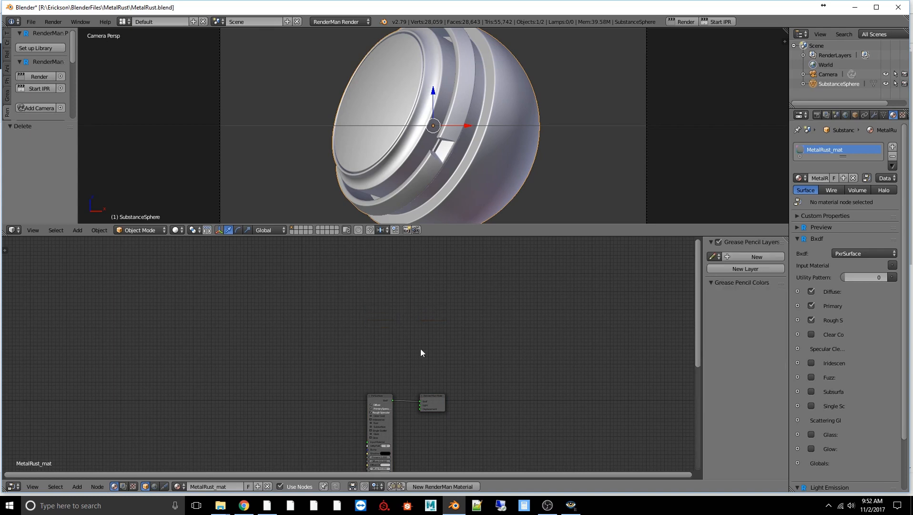
Step: Move the PxrSurface node and the RenderMan material output node upward, leaving more space between the two
{"action": "left_click_drag", "start_coordinate": [382, 400], "coordinate": [385, 305]}
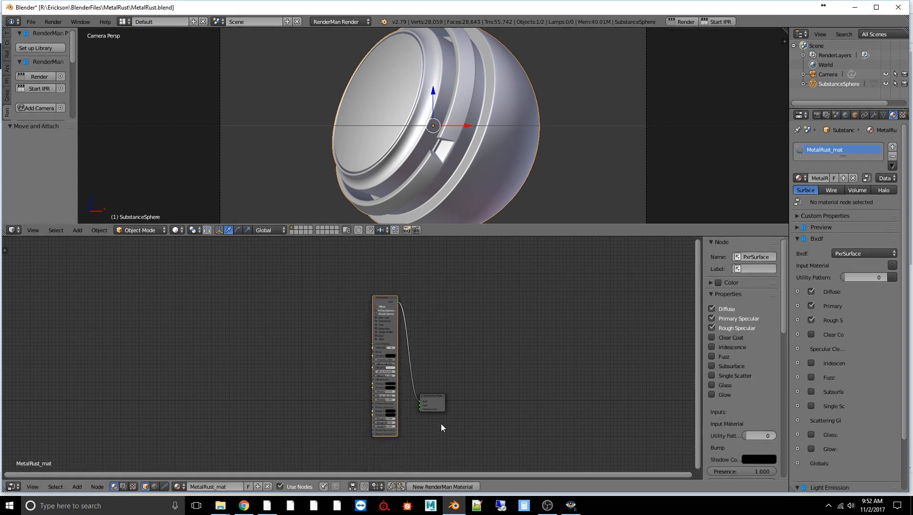
{"action": "left_click_drag", "start_coordinate": [432, 402], "coordinate": [489, 310]}
{"action": "scroll", "coordinate": [448, 380], "scroll_direction": "up", "scroll_amount": 5}
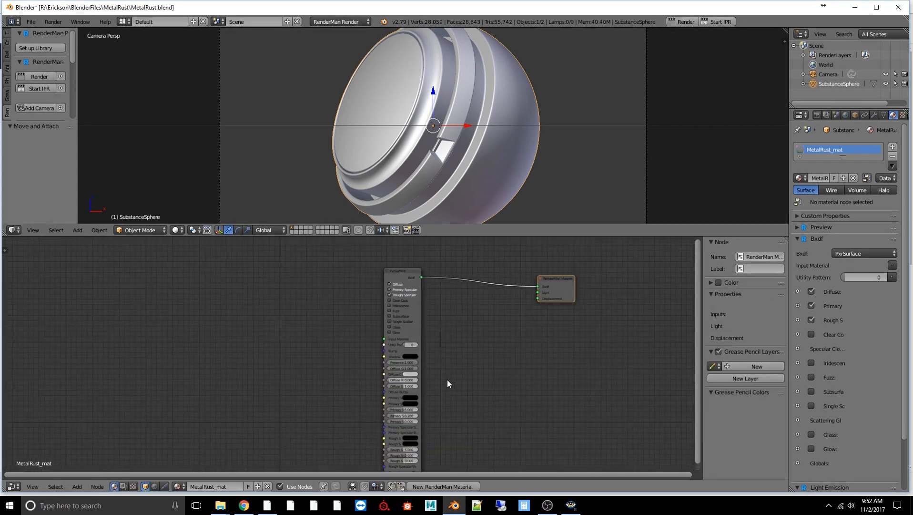
{"action": "scroll", "coordinate": [324, 386], "scroll_direction": "down", "scroll_amount": 1}
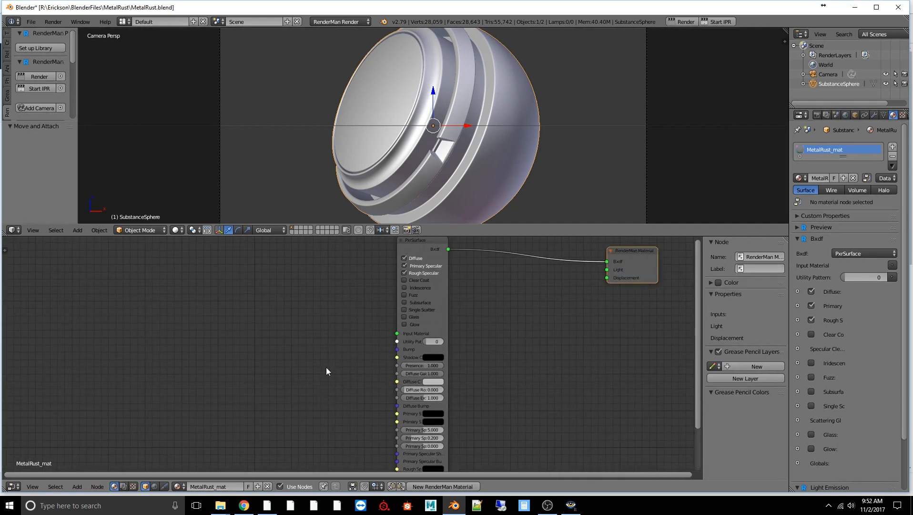
{"action": "scroll", "coordinate": [319, 356], "scroll_direction": "down", "scroll_amount": 1}
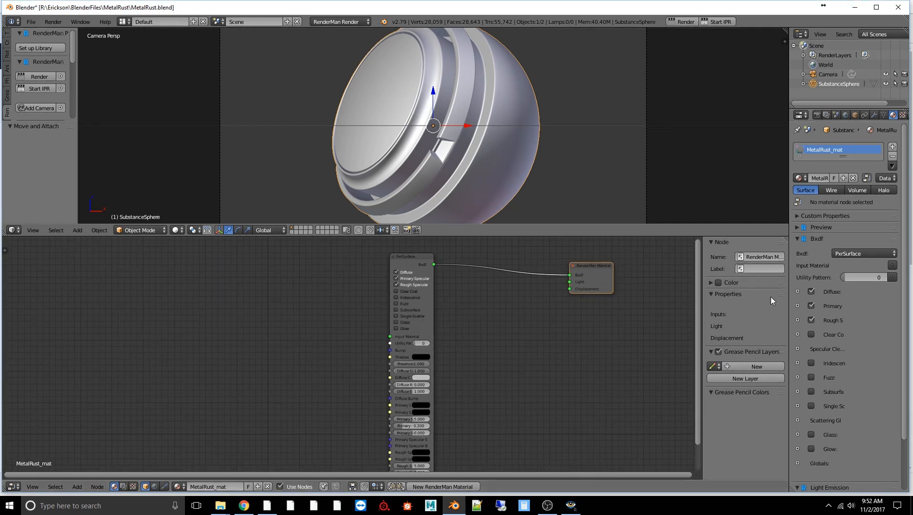
Step: Expand the PxrSurface Diffuse settings and connect a PxrTexture node to the diffuse color
{"action": "left_click", "coordinate": [798, 292]}
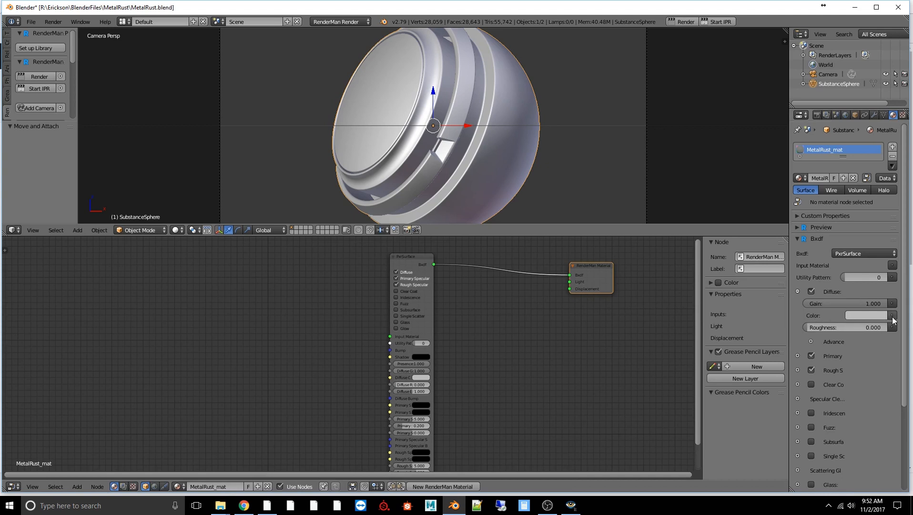
{"action": "left_click", "coordinate": [892, 316]}
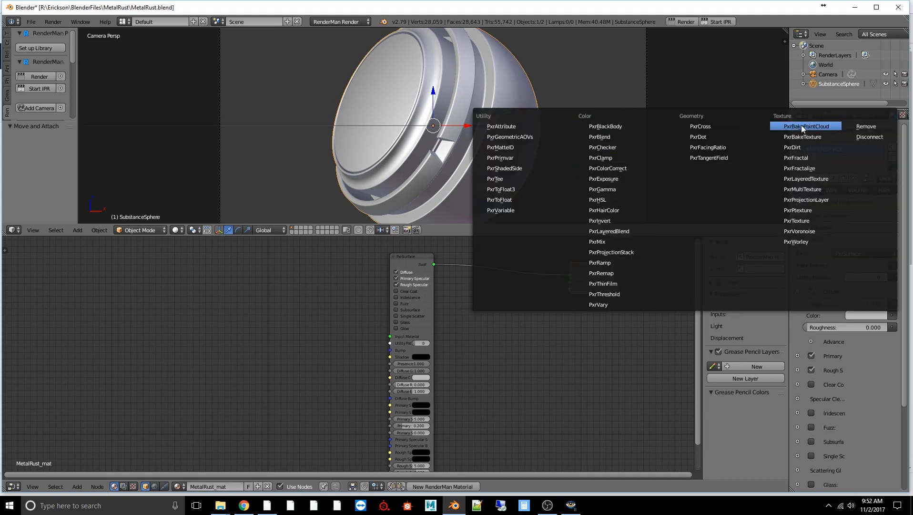
{"action": "left_click", "coordinate": [800, 221]}
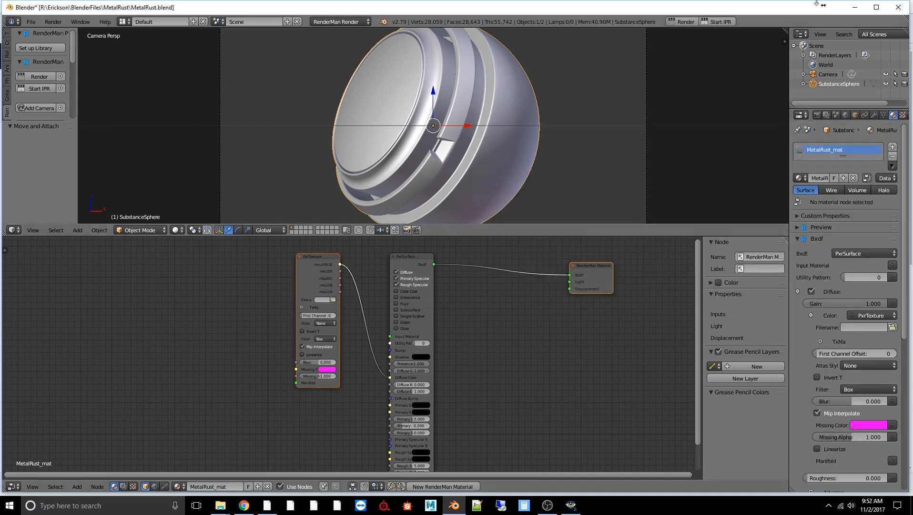
Step: Label the RenderMan material output node MetalRust_diff and select the PxrTexture node for labelling
{"action": "left_click", "coordinate": [763, 268]}
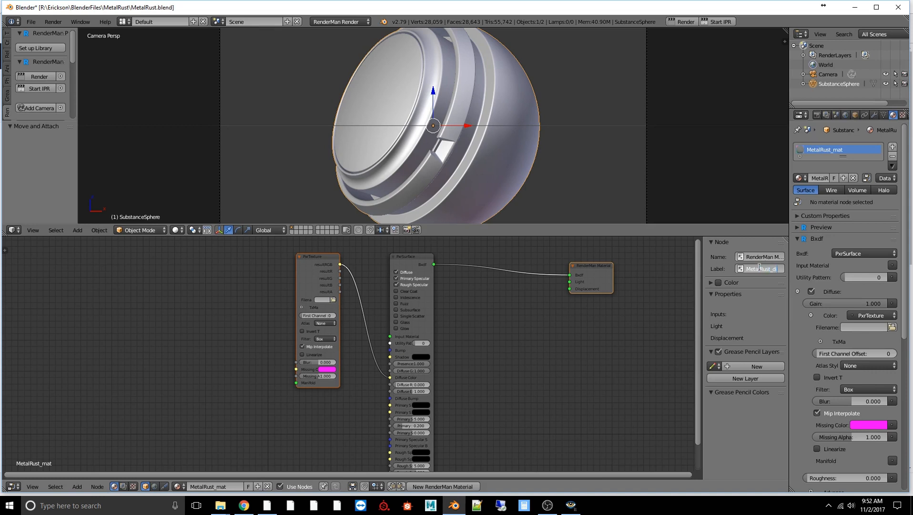
{"action": "key", "text": "Return"}
{"action": "left_click", "coordinate": [301, 256]}
{"action": "left_click", "coordinate": [301, 256]}
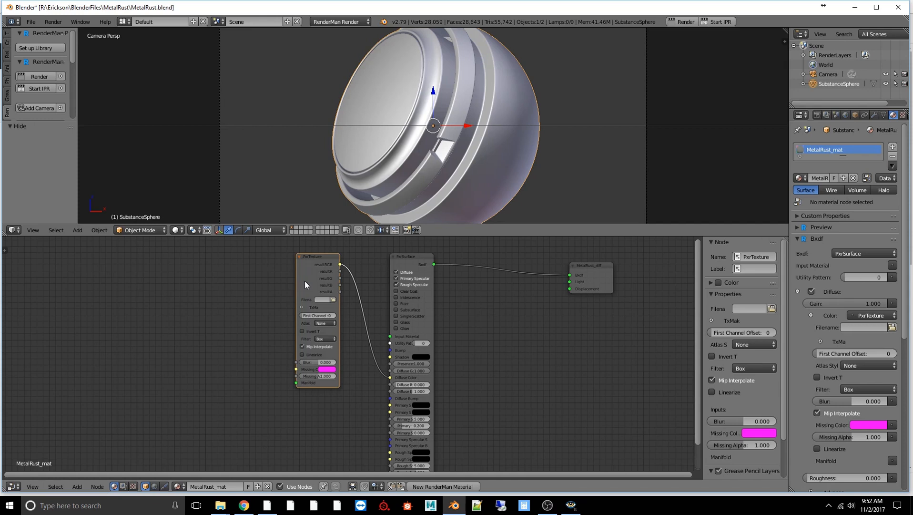
{"action": "left_click", "coordinate": [753, 269]}
Step: Set the RenderMan material output node's label to MetalRust_SG
{"action": "left_click", "coordinate": [590, 272]}
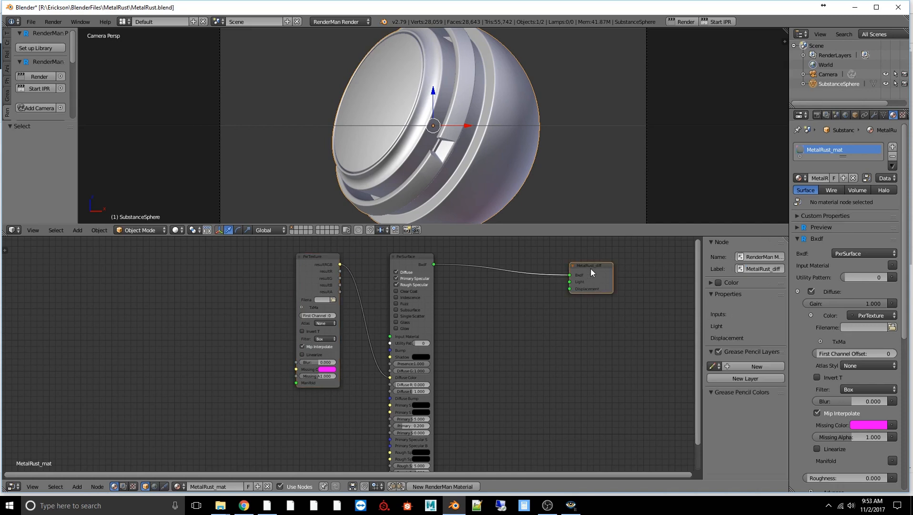
{"action": "left_click", "coordinate": [782, 268]}
{"action": "type", "text": "SG"}
{"action": "key", "text": "Return"}
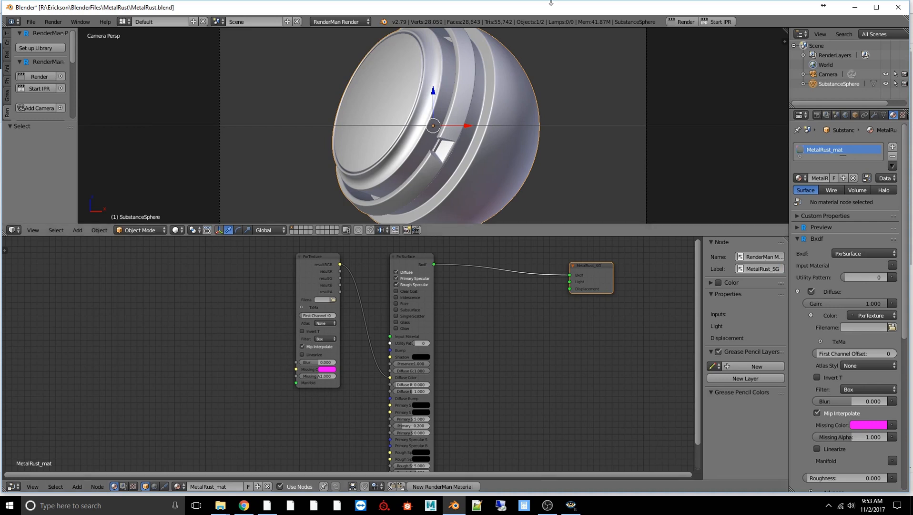
Step: Set the label of the PxrTexture node feeding the diffuse color to MetalRust_diff
{"action": "left_click", "coordinate": [306, 263]}
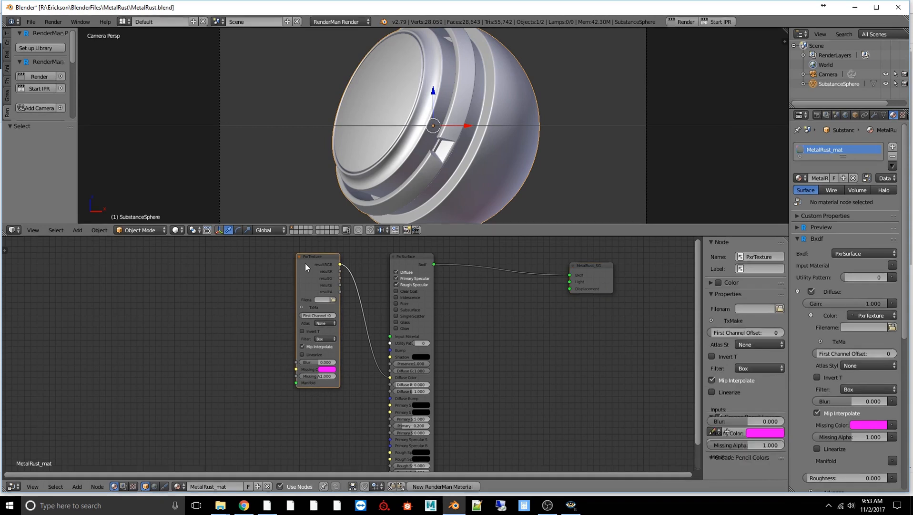
{"action": "left_click", "coordinate": [746, 269]}
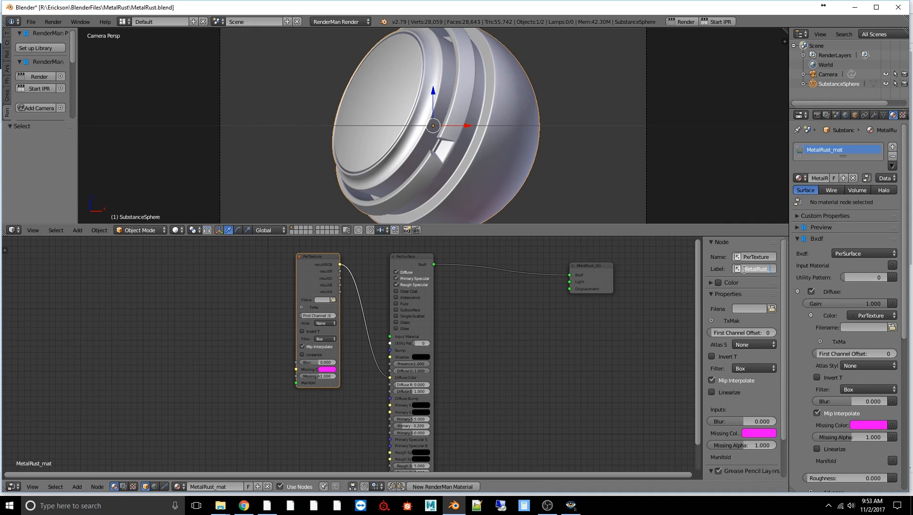
{"action": "type", "text": "MetalRust_dff"}
{"action": "key", "text": "Return"}
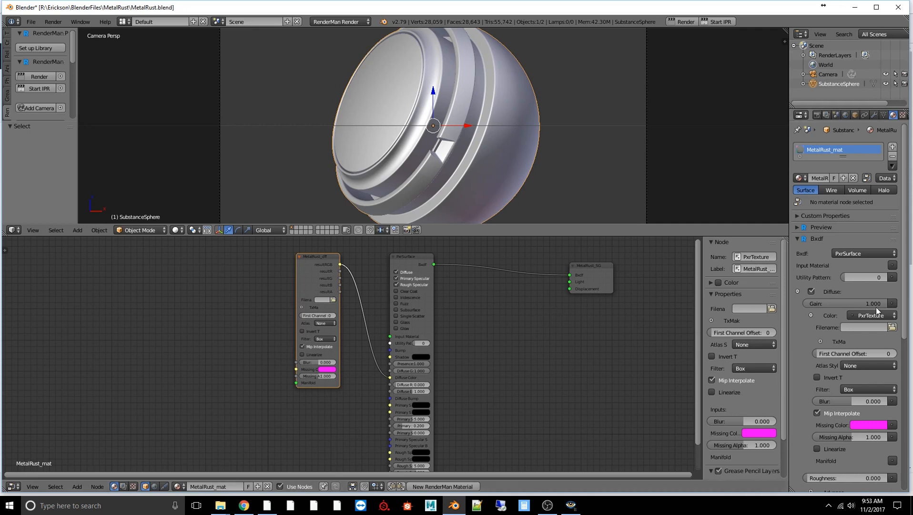
Step: Load sphere_diff.exr from the textures folder into the MetalRust_diff node and collapse the node
{"action": "left_click", "coordinate": [771, 308]}
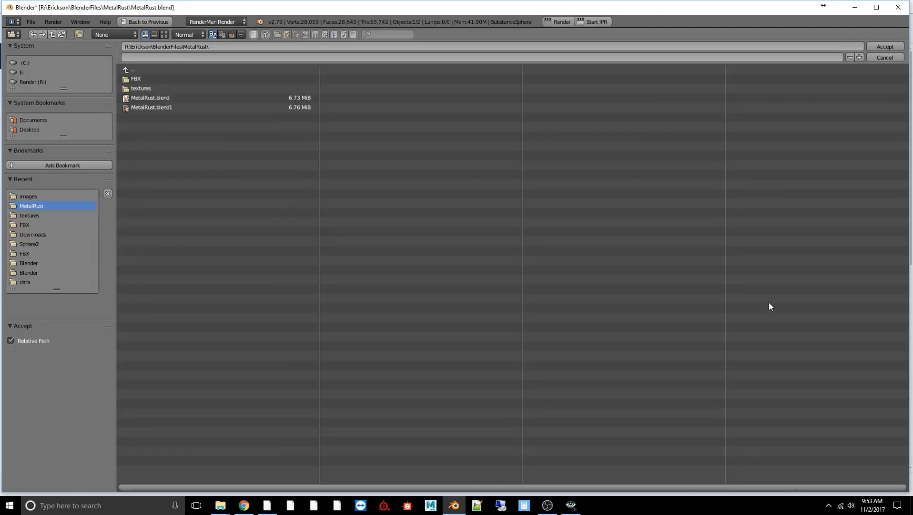
{"action": "left_click", "coordinate": [135, 89]}
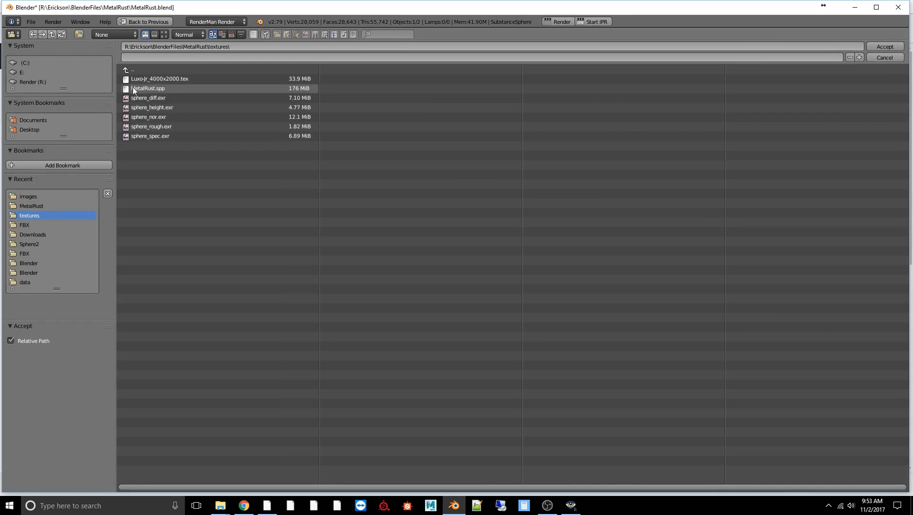
{"action": "double_click", "coordinate": [148, 97]}
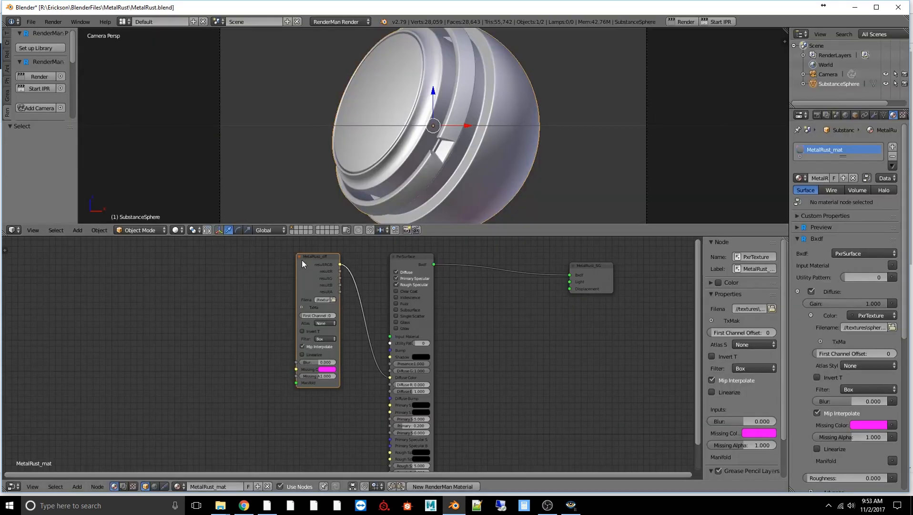
{"action": "left_click", "coordinate": [299, 256]}
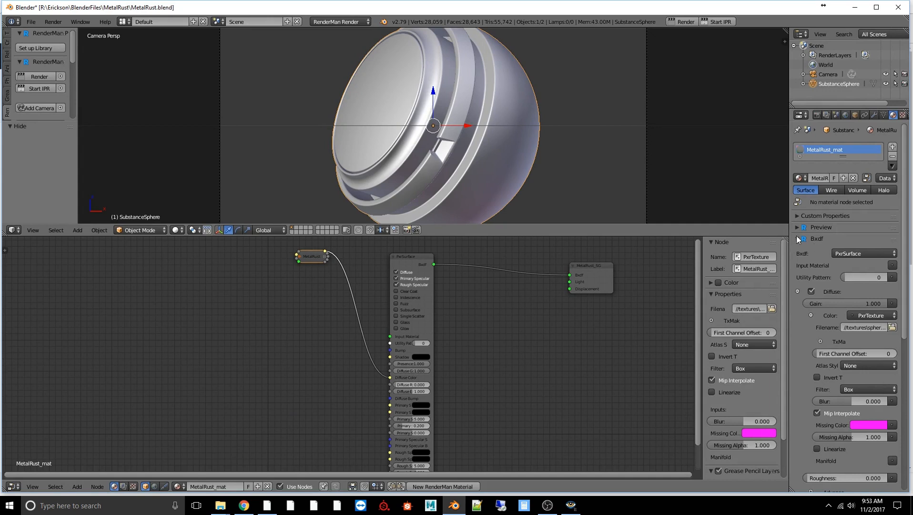
Step: Collapse the PxrSurface Diffuse settings and expand the Primary Specular settings
{"action": "scroll", "coordinate": [818, 322], "scroll_direction": "down", "scroll_amount": 4}
{"action": "scroll", "coordinate": [777, 408], "scroll_direction": "down", "scroll_amount": 2}
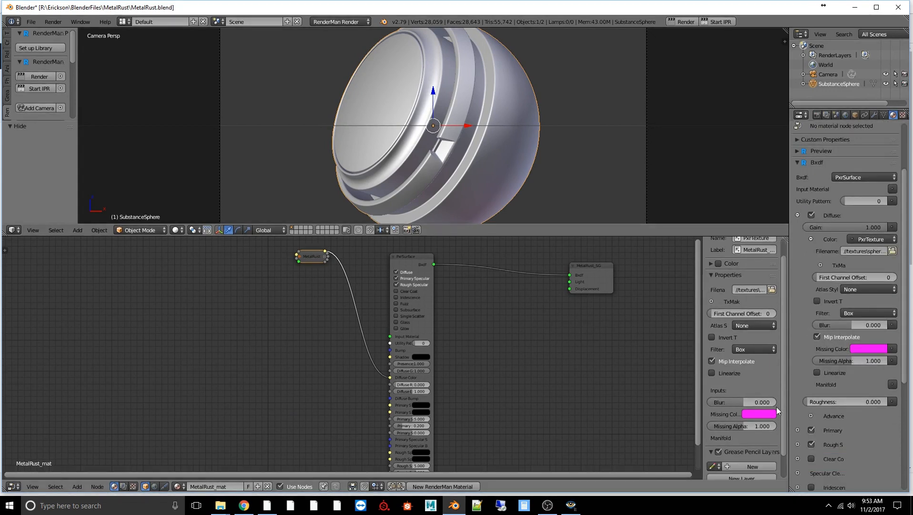
{"action": "left_click", "coordinate": [811, 416]}
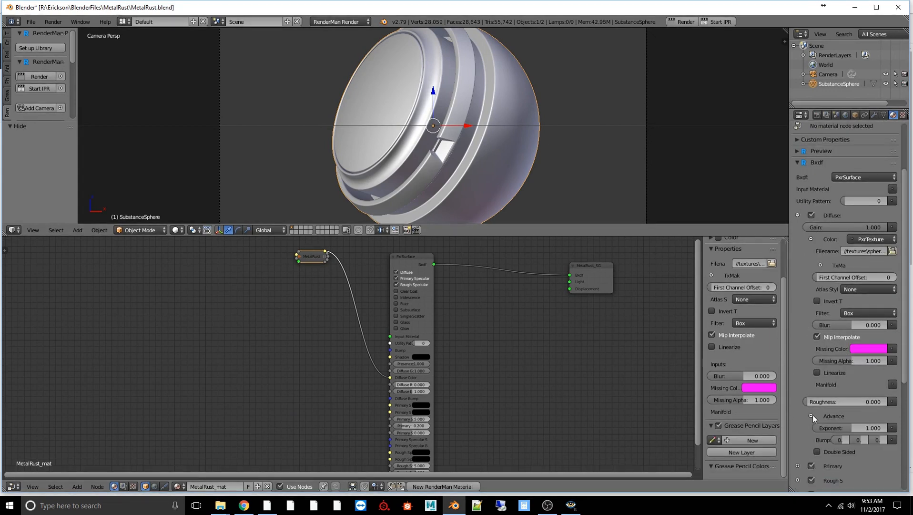
{"action": "left_click", "coordinate": [812, 416]}
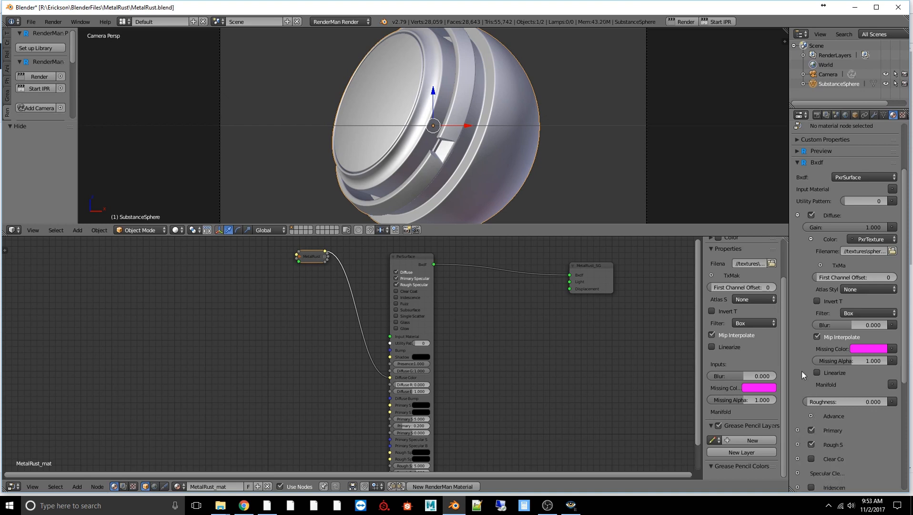
{"action": "left_click", "coordinate": [798, 216]}
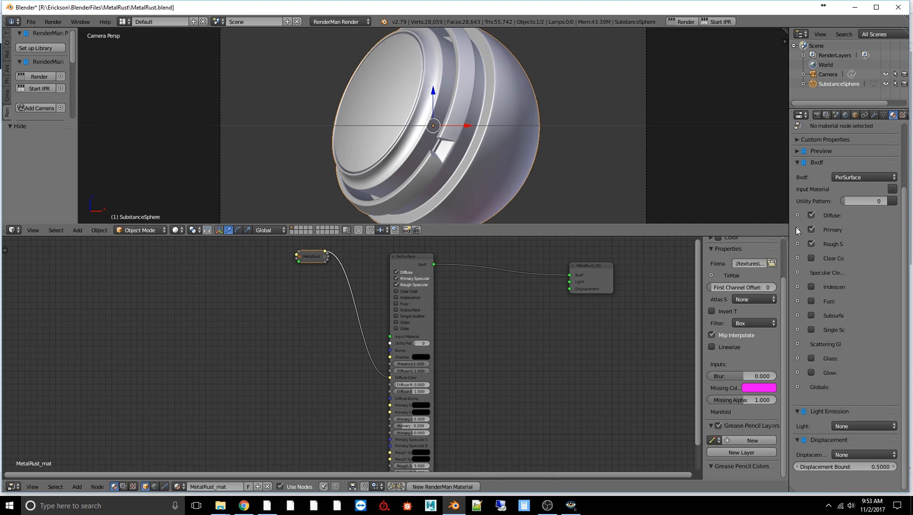
{"action": "left_click", "coordinate": [798, 230]}
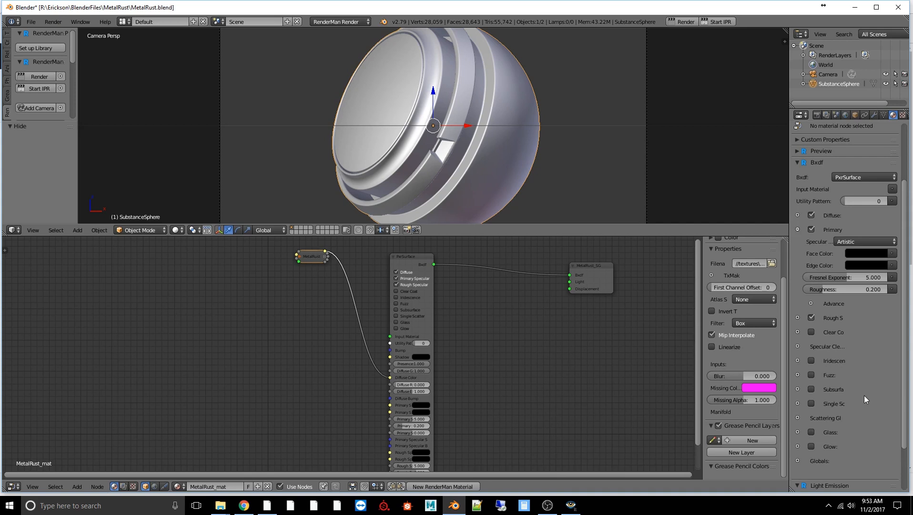
{"action": "scroll", "coordinate": [818, 414], "scroll_direction": "down", "scroll_amount": 3}
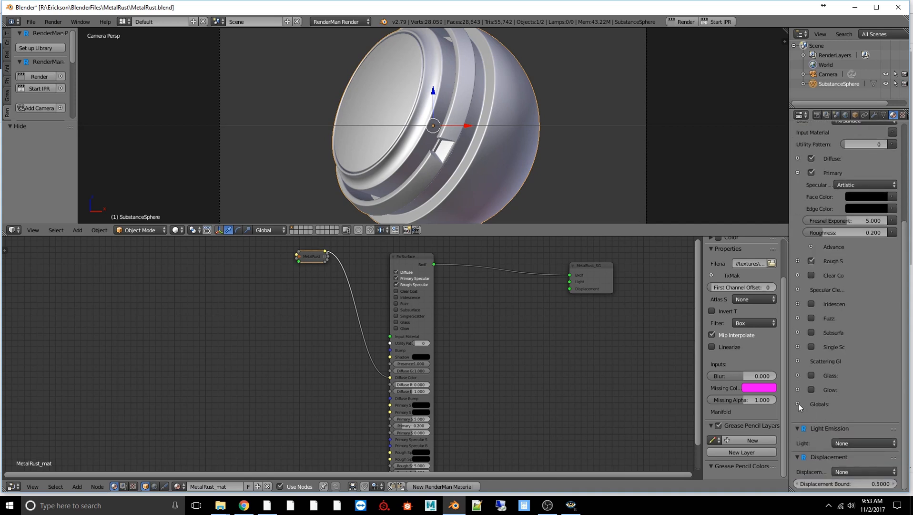
{"action": "left_click", "coordinate": [798, 404]}
{"action": "left_click", "coordinate": [798, 403]}
{"action": "scroll", "coordinate": [848, 250], "scroll_direction": "up", "scroll_amount": 5}
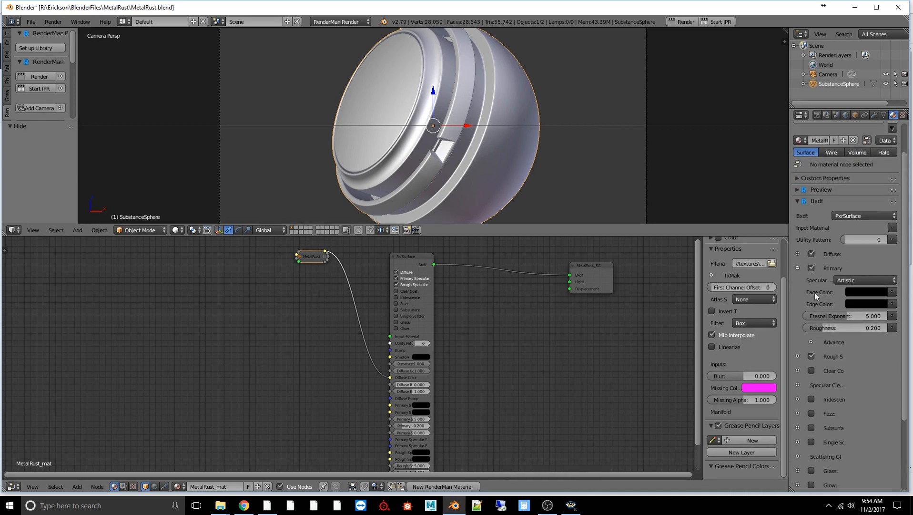
{"action": "left_click", "coordinate": [893, 292]}
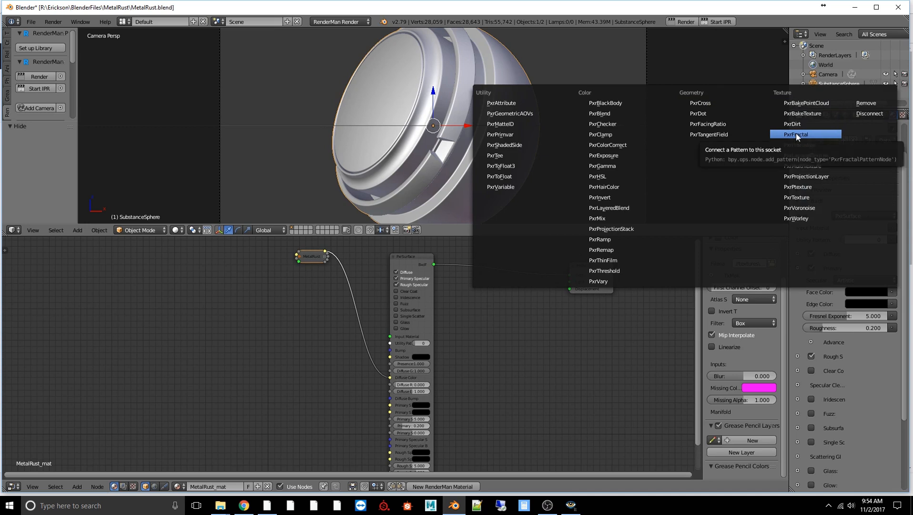
{"action": "left_click", "coordinate": [792, 187]}
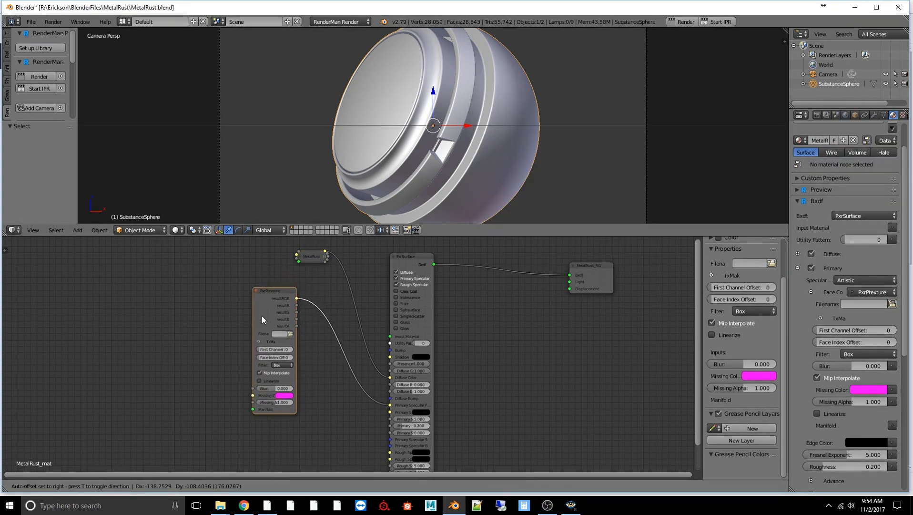
{"action": "left_click", "coordinate": [261, 319]}
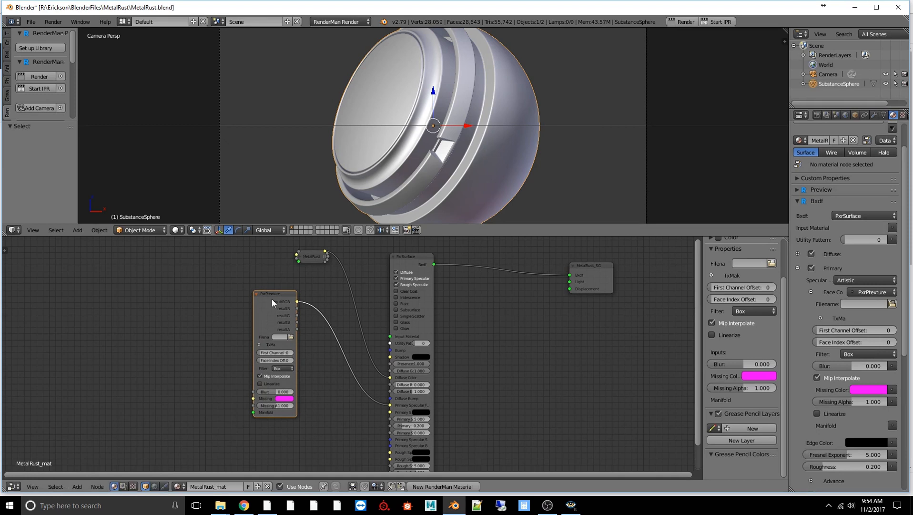
{"action": "key", "text": "x"}
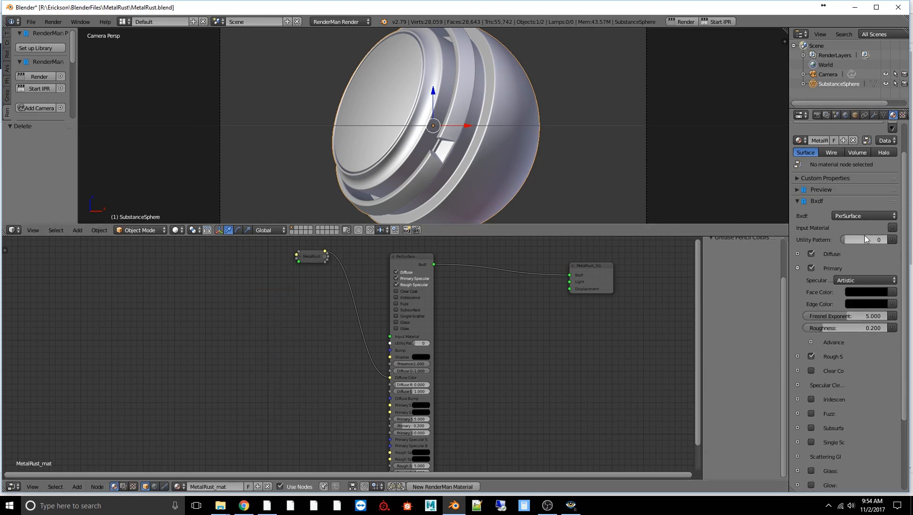
Step: Connect a PxrTexture node to the Primary Specular face color and set its filter to Catmullrom
{"action": "left_click", "coordinate": [891, 291]}
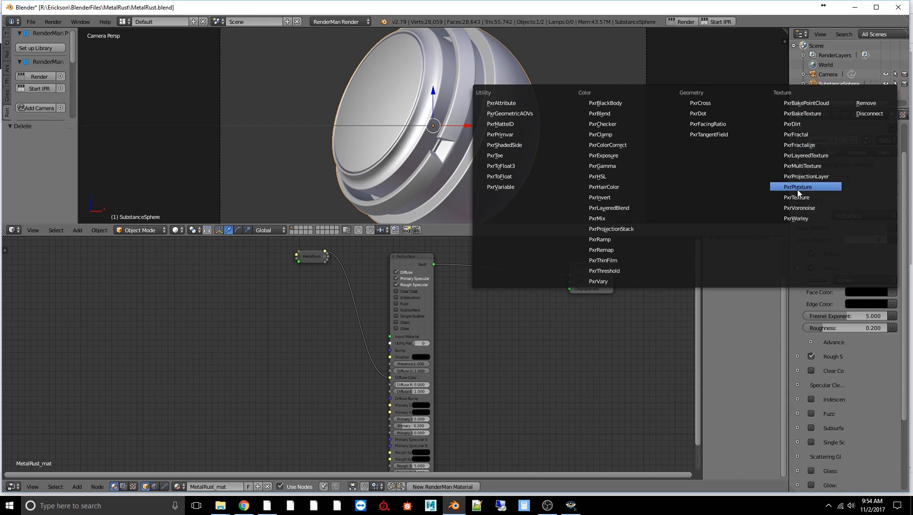
{"action": "left_click", "coordinate": [798, 199]}
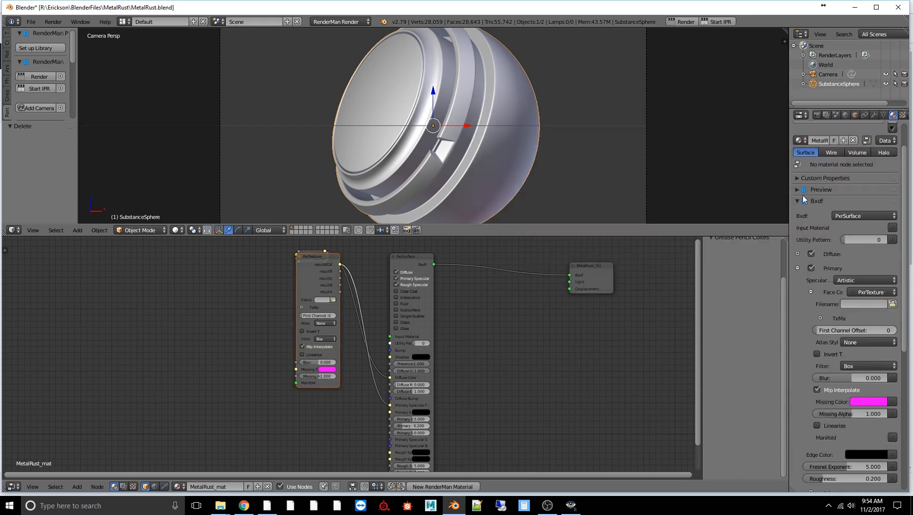
{"action": "left_click", "coordinate": [868, 368]}
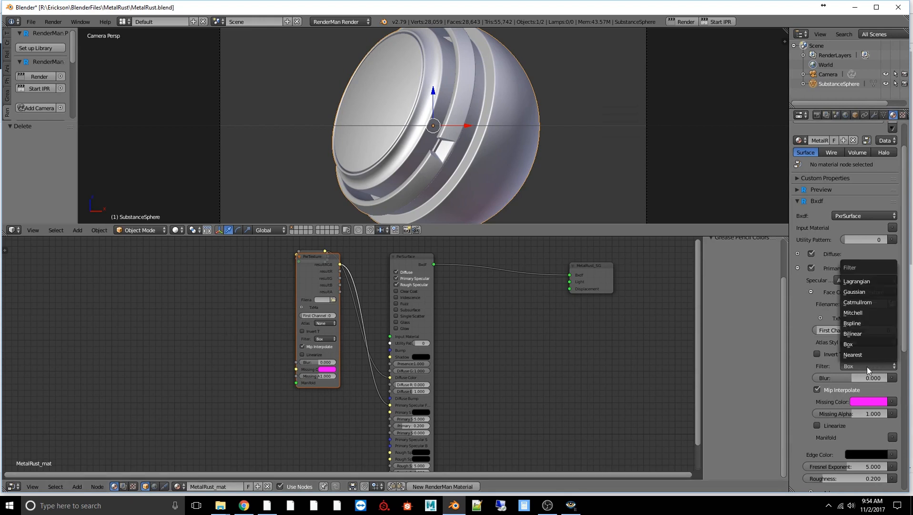
{"action": "left_click", "coordinate": [875, 302]}
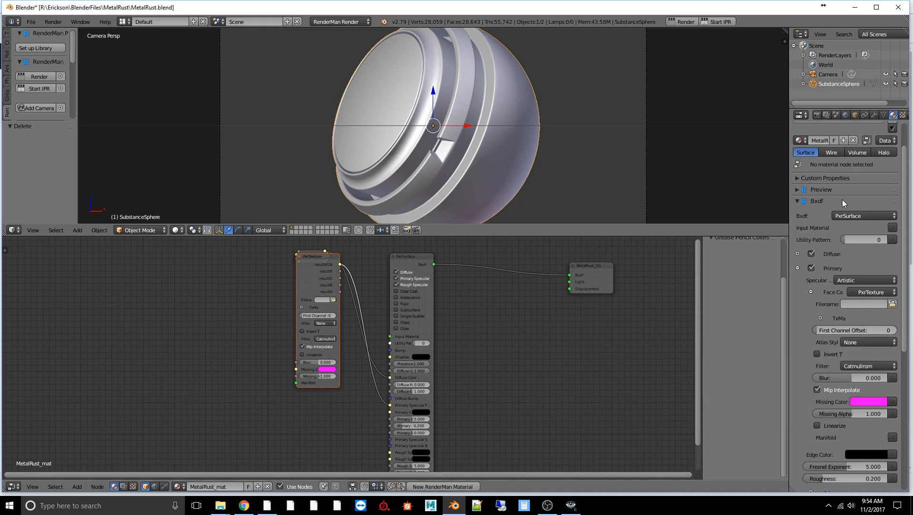
Step: Load sphere_spec.exr from the textures folder into the specular PxrTexture node, then collapse it and place it below the diffuse texture node
{"action": "left_click", "coordinate": [892, 304]}
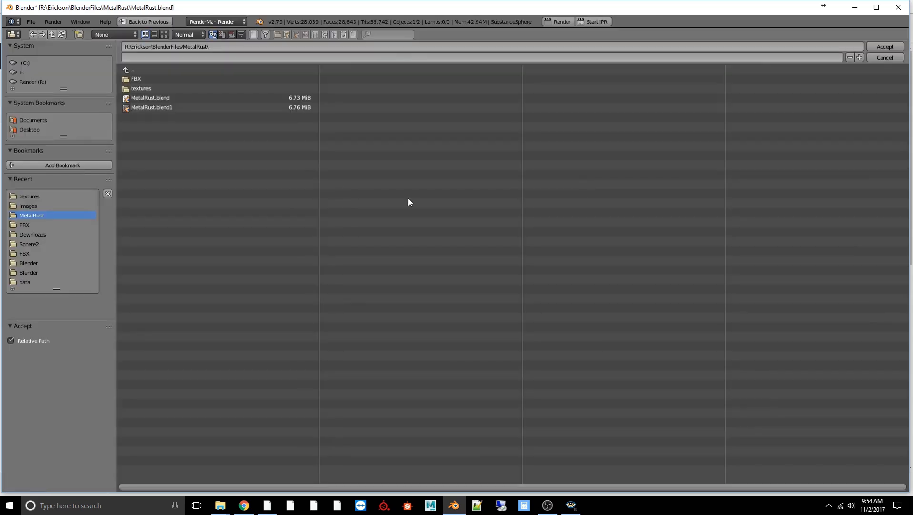
{"action": "left_click", "coordinate": [140, 89]}
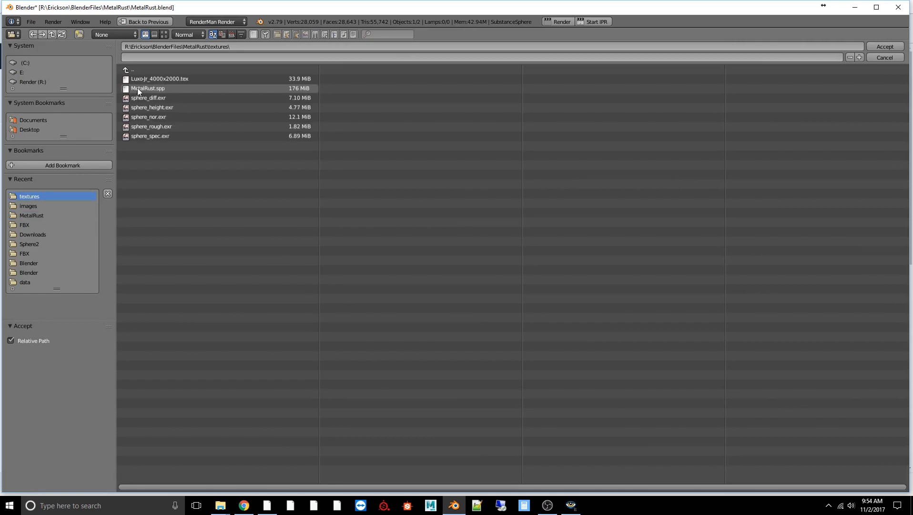
{"action": "double_click", "coordinate": [147, 135]}
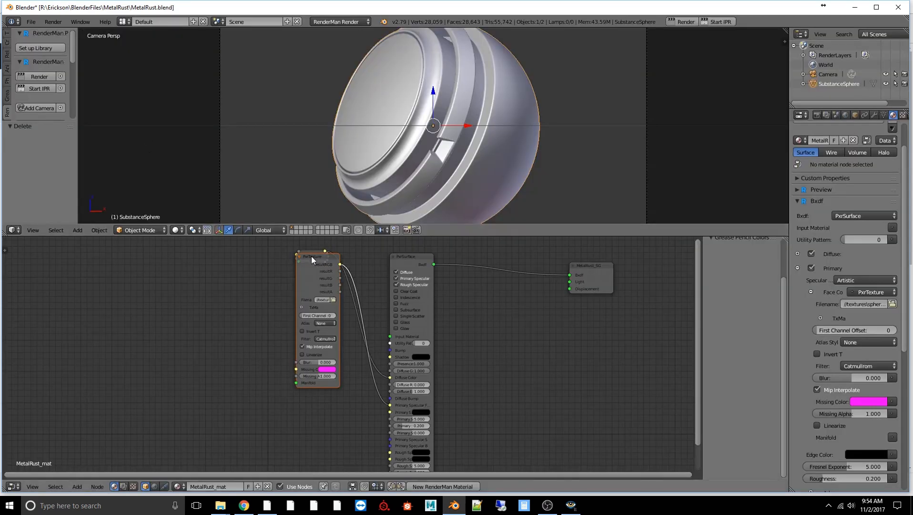
{"action": "left_click_drag", "start_coordinate": [311, 255], "coordinate": [297, 300]}
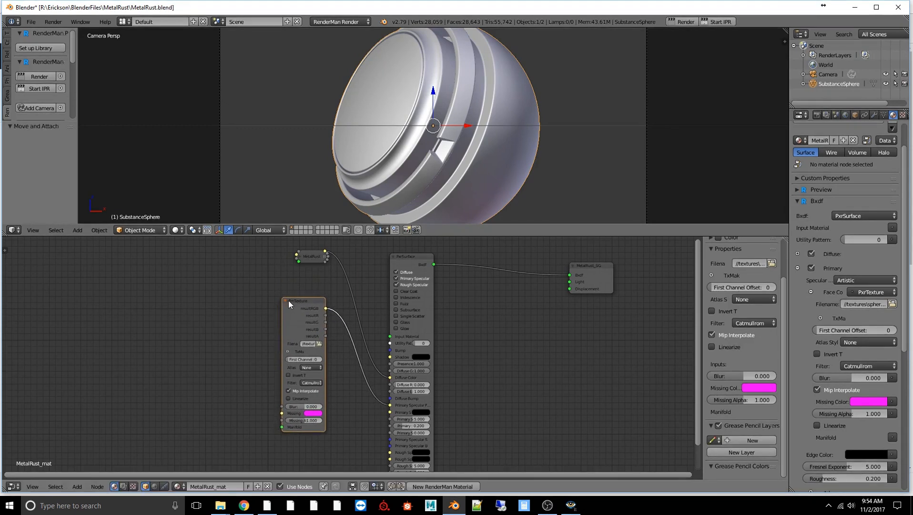
{"action": "left_click", "coordinate": [286, 300]}
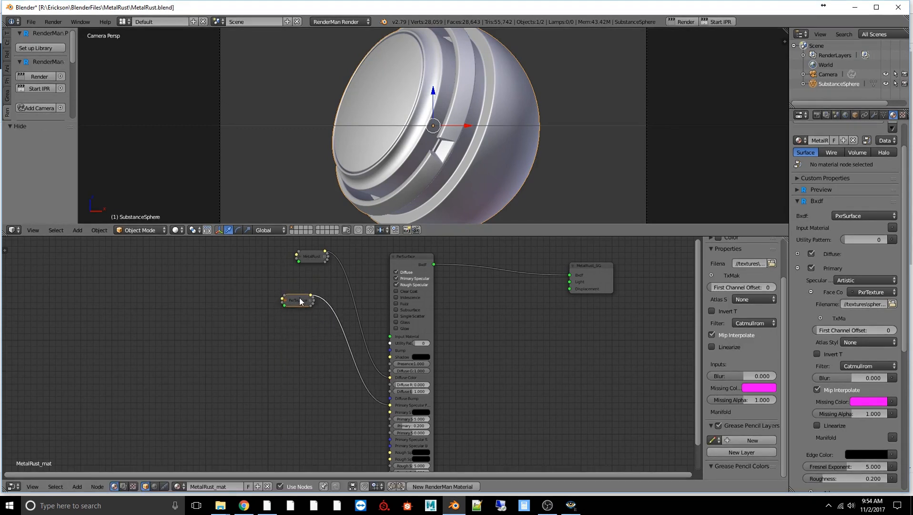
{"action": "left_click_drag", "start_coordinate": [300, 301], "coordinate": [300, 293]}
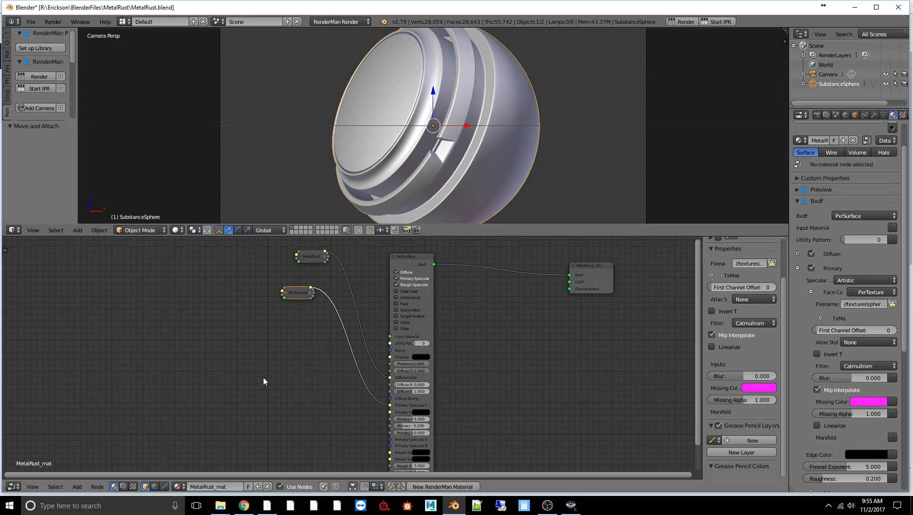
Step: Add a PxrNormalMap node below the texture nodes and connect its output to the PxrSurface Bump input
{"action": "key", "text": "shift+a"}
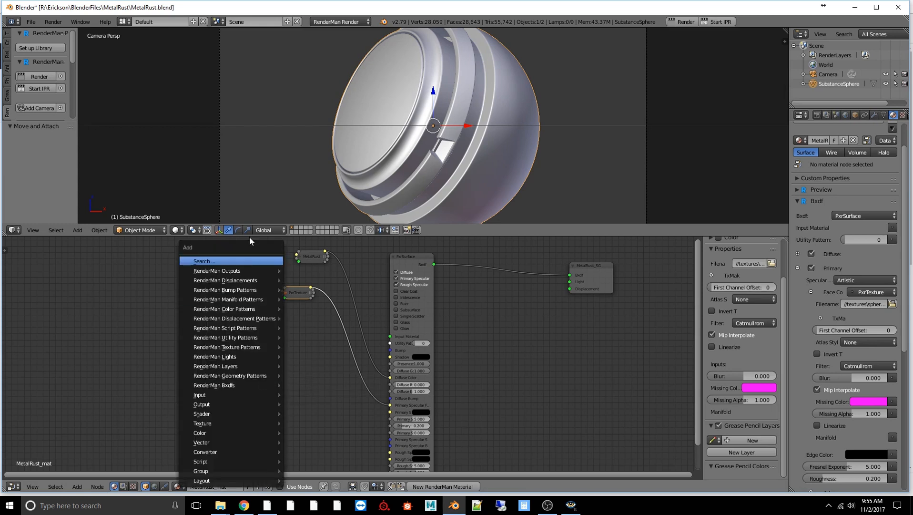
{"action": "left_click", "coordinate": [240, 260]}
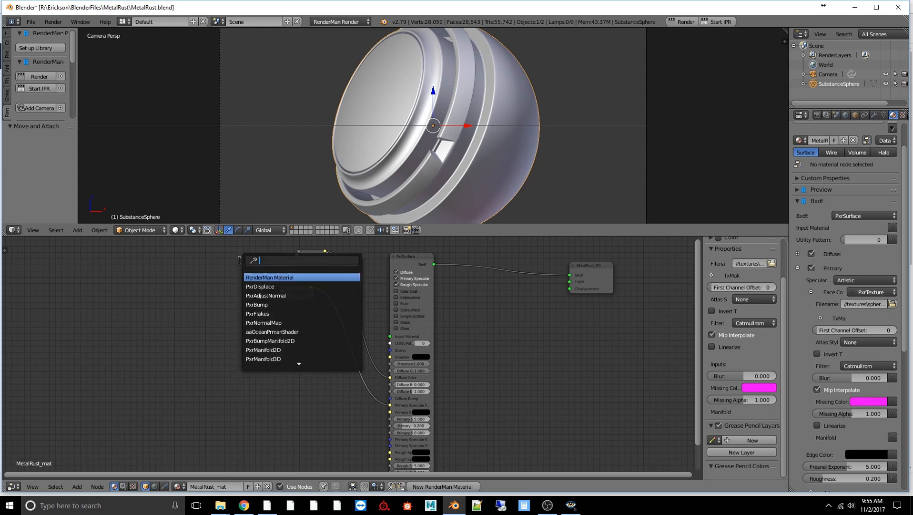
{"action": "type", "text": "pxrn"}
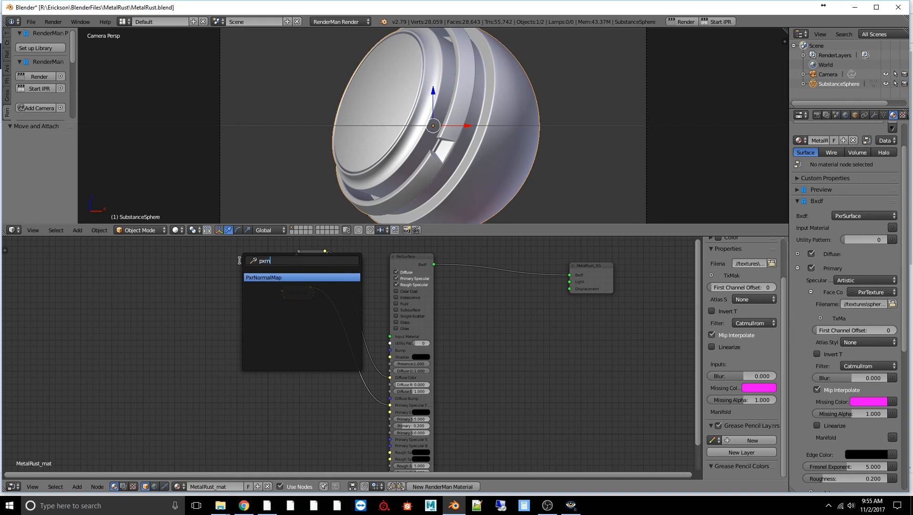
{"action": "left_click", "coordinate": [260, 277]}
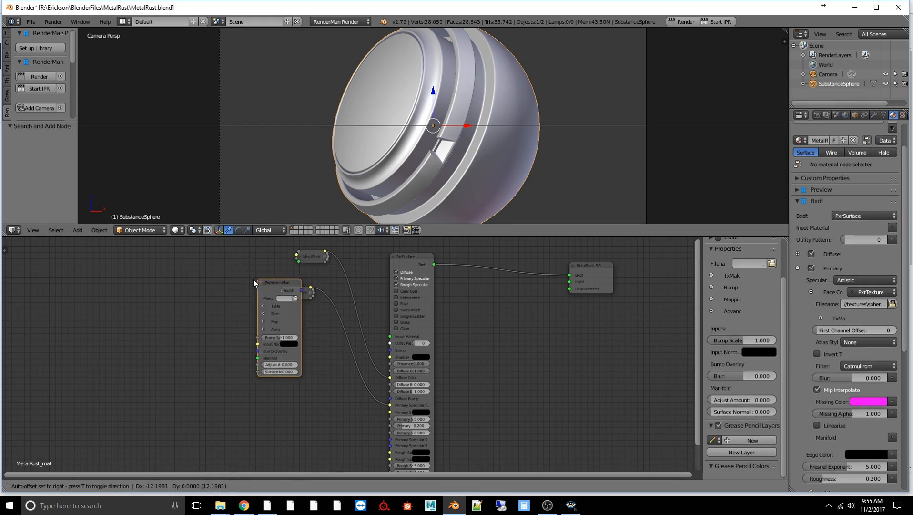
{"action": "left_click", "coordinate": [247, 335]}
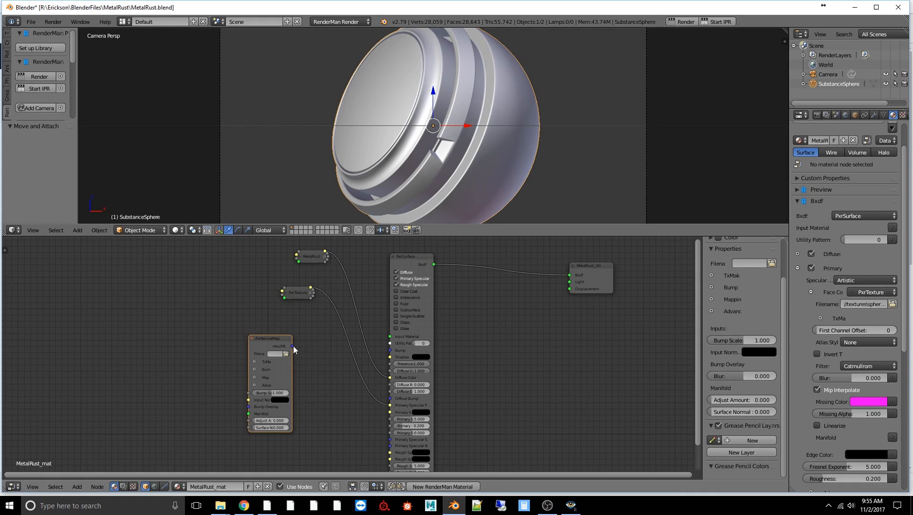
{"action": "left_click_drag", "start_coordinate": [292, 346], "coordinate": [390, 350]}
{"action": "left_click_drag", "start_coordinate": [266, 340], "coordinate": [249, 310]}
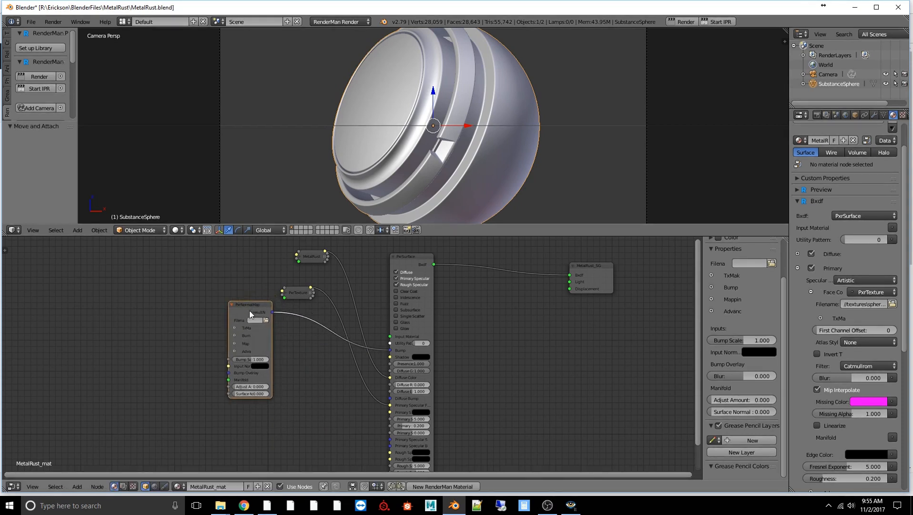
Step: Load sphere_nor.exr from the textures folder into the PxrNormalMap node
{"action": "left_click", "coordinate": [266, 319]}
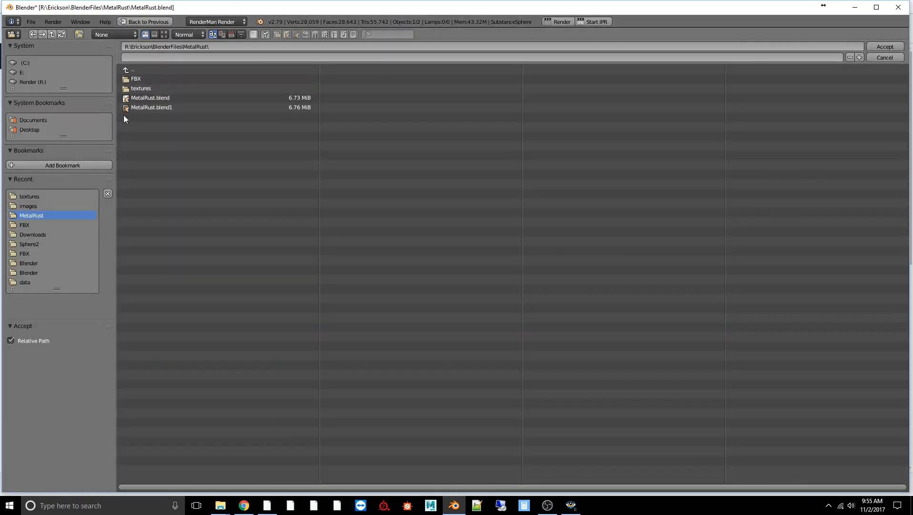
{"action": "left_click", "coordinate": [146, 91]}
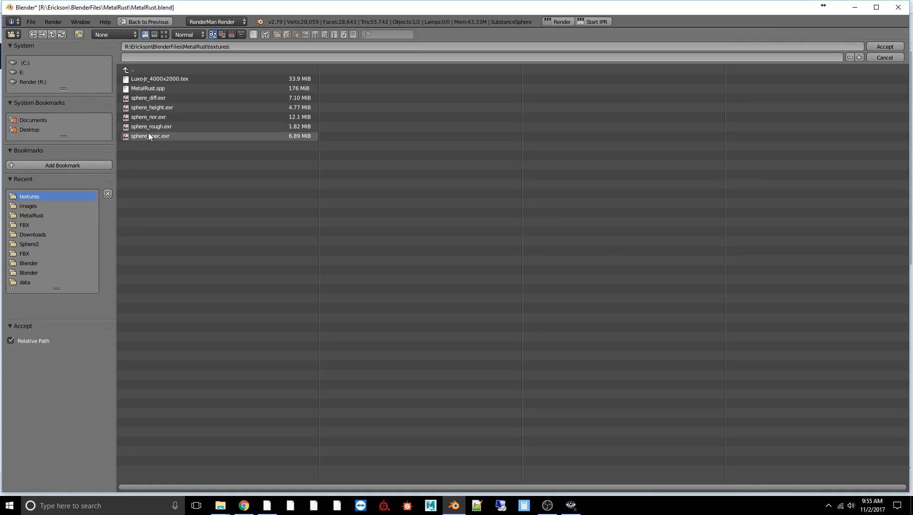
{"action": "left_click", "coordinate": [160, 118]}
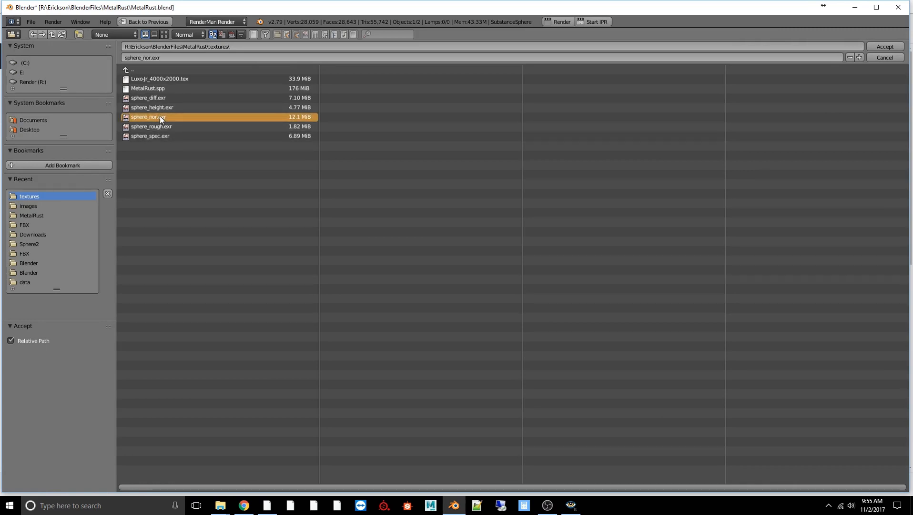
{"action": "double_click", "coordinate": [160, 116]}
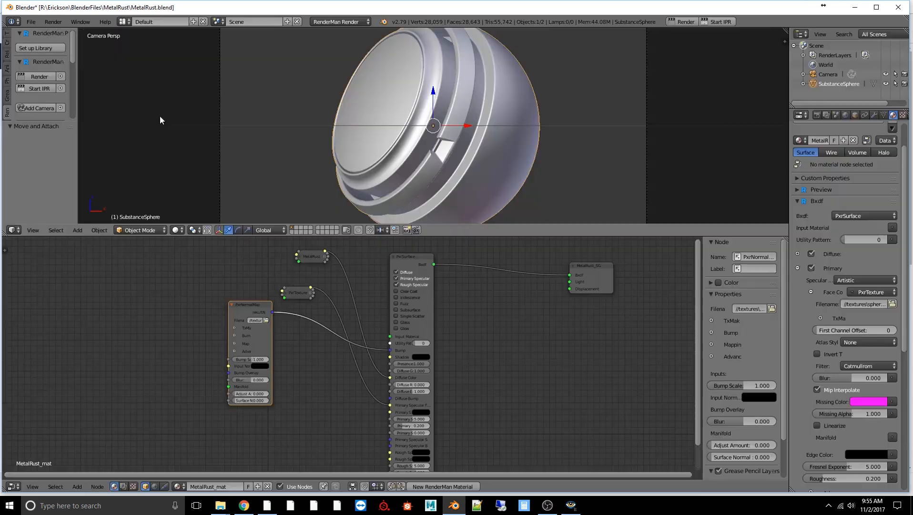
Step: Label the PxrNormalMap node MetalRust_nor and collapse it
{"action": "left_click", "coordinate": [244, 307]}
{"action": "left_click", "coordinate": [761, 269]}
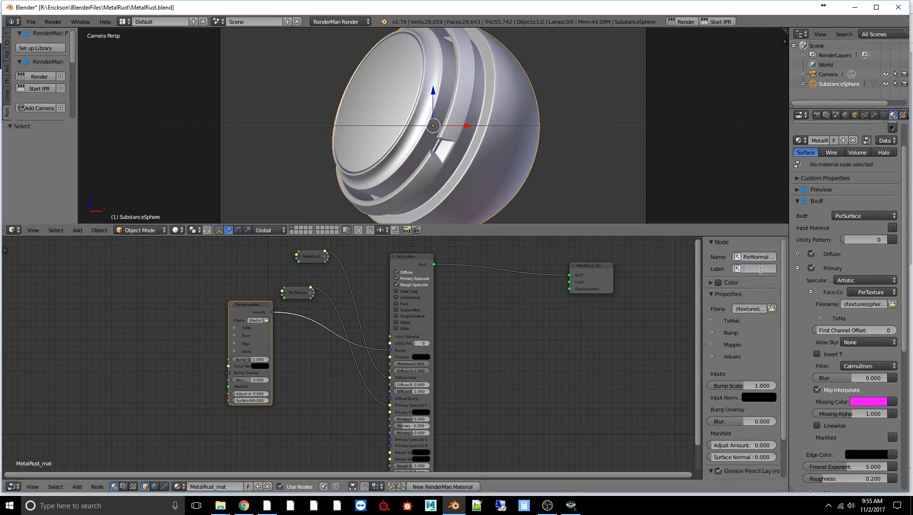
{"action": "type", "text": "Me"}
{"action": "type", "text": "talRust"}
{"action": "type", "text": "_nor"}
{"action": "key", "text": "Return"}
{"action": "key", "text": "h"}
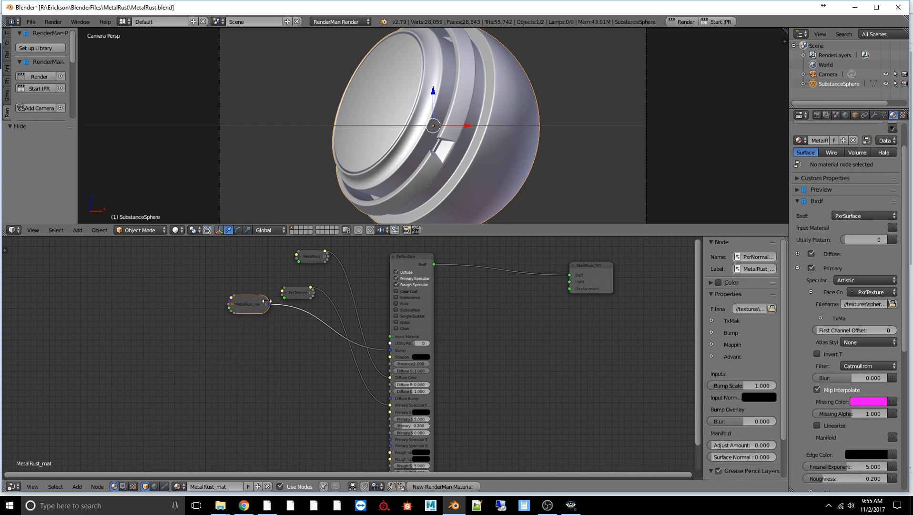
Step: Label the collapsed specular PxrTexture node MetalRust_spec
{"action": "left_click", "coordinate": [296, 292]}
{"action": "left_click", "coordinate": [750, 268]}
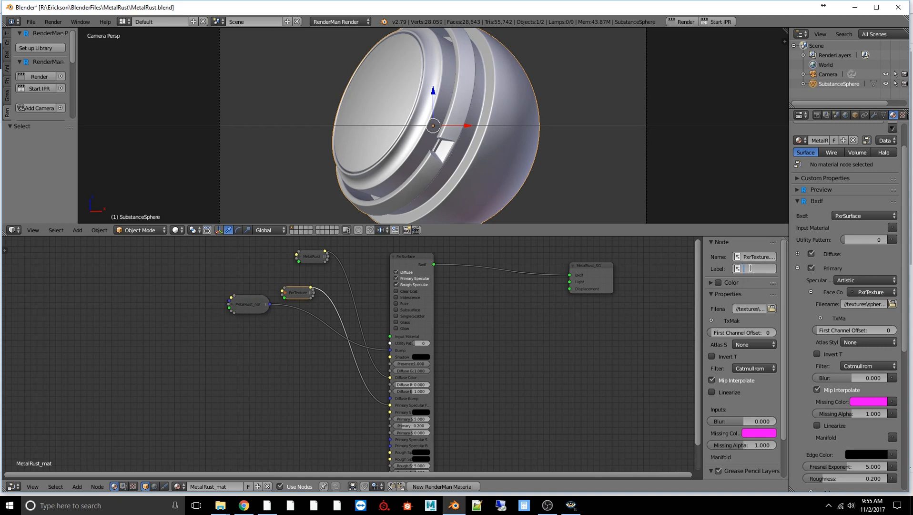
{"action": "type", "text": "M"}
{"action": "type", "text": "etalRust"}
{"action": "type", "text": "_spec"}
Step: Rearrange the collapsed nodes beside PxrSurface with the normal map on top, the diffuse texture under it and the specular texture lowest
{"action": "left_click_drag", "start_coordinate": [245, 305], "coordinate": [361, 268]}
{"action": "left_click_drag", "start_coordinate": [292, 291], "coordinate": [283, 308]}
{"action": "left_click_drag", "start_coordinate": [308, 254], "coordinate": [271, 325]}
{"action": "scroll", "coordinate": [313, 415], "scroll_direction": "down", "scroll_amount": 2}
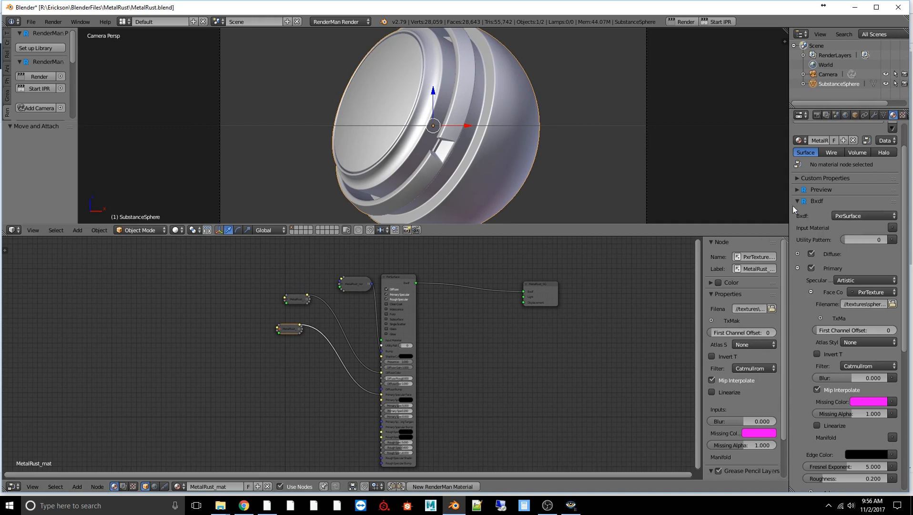
Step: Expand the Rough Specular settings of PxrSurface and set the Primary Specular edge color to white
{"action": "scroll", "coordinate": [774, 322], "scroll_direction": "down", "scroll_amount": 2}
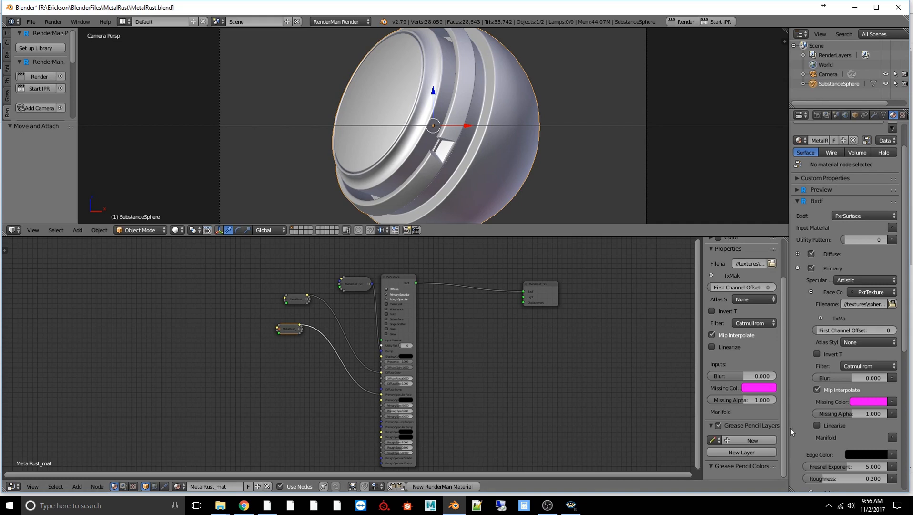
{"action": "scroll", "coordinate": [794, 336], "scroll_direction": "down", "scroll_amount": 8}
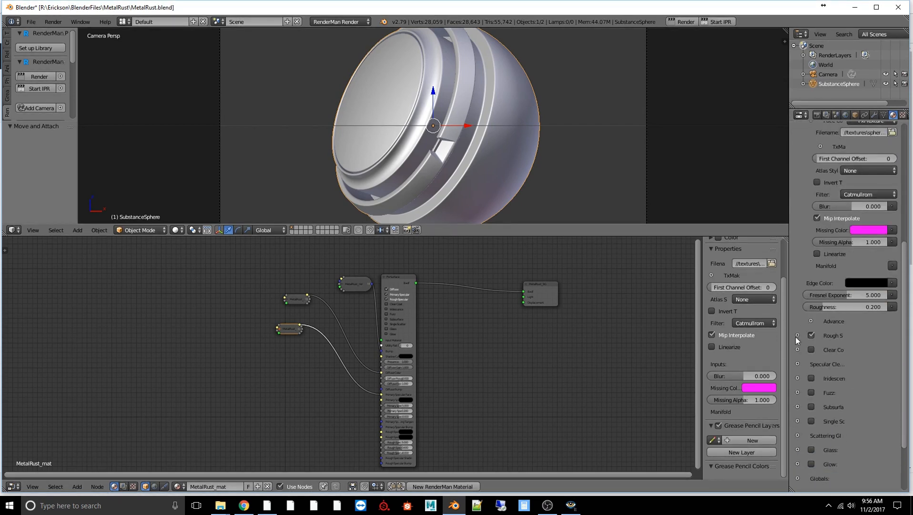
{"action": "left_click", "coordinate": [798, 336]}
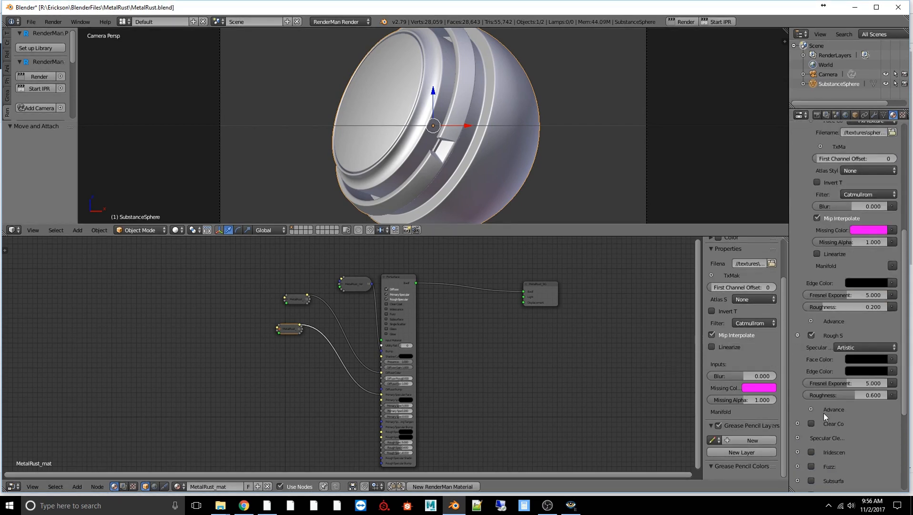
{"action": "scroll", "coordinate": [811, 285], "scroll_direction": "up", "scroll_amount": 1}
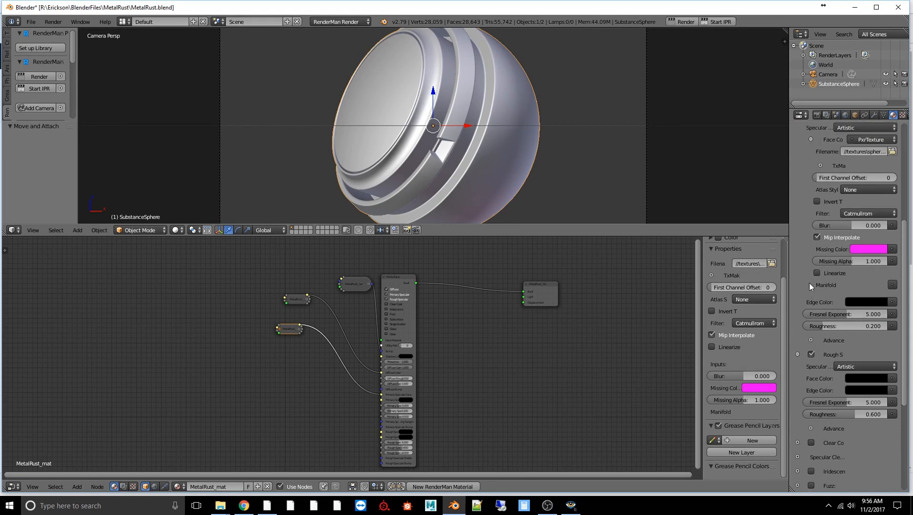
{"action": "left_click", "coordinate": [884, 303]}
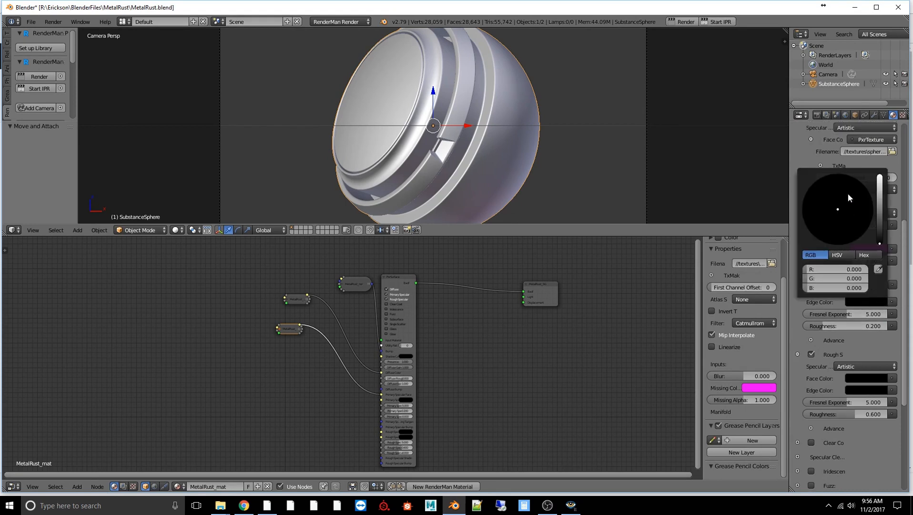
{"action": "left_click_drag", "start_coordinate": [880, 244], "coordinate": [880, 176]}
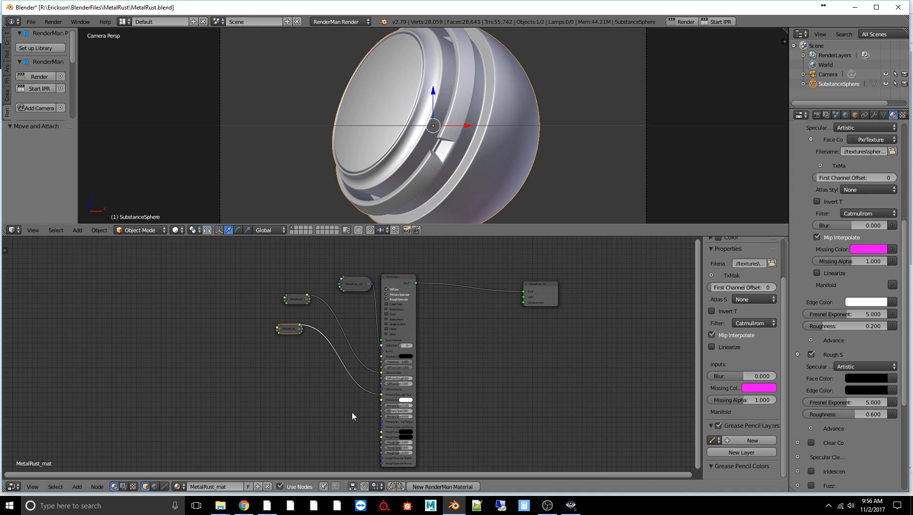
Step: Widen the PxrSurface node until its specular input names can be read in full
{"action": "scroll", "coordinate": [367, 411], "scroll_direction": "up", "scroll_amount": 1}
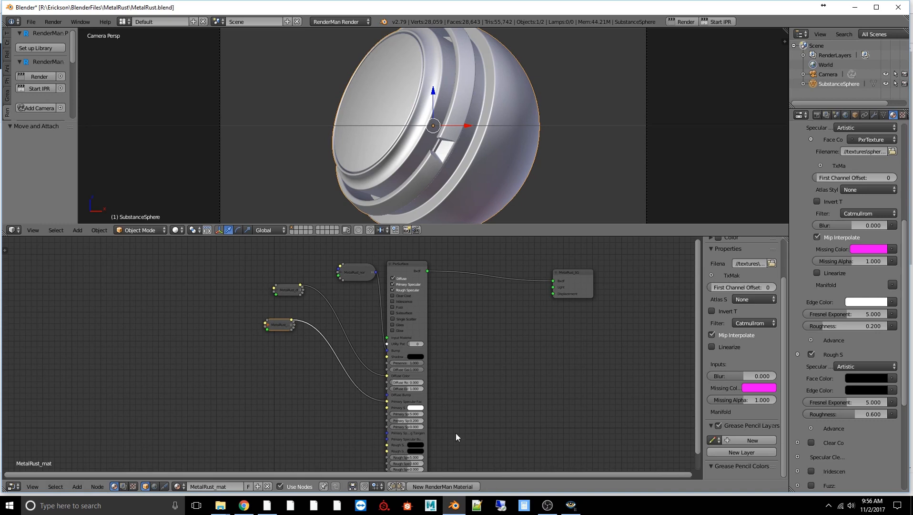
{"action": "middle_click_drag", "start_coordinate": [455, 432], "coordinate": [458, 359]}
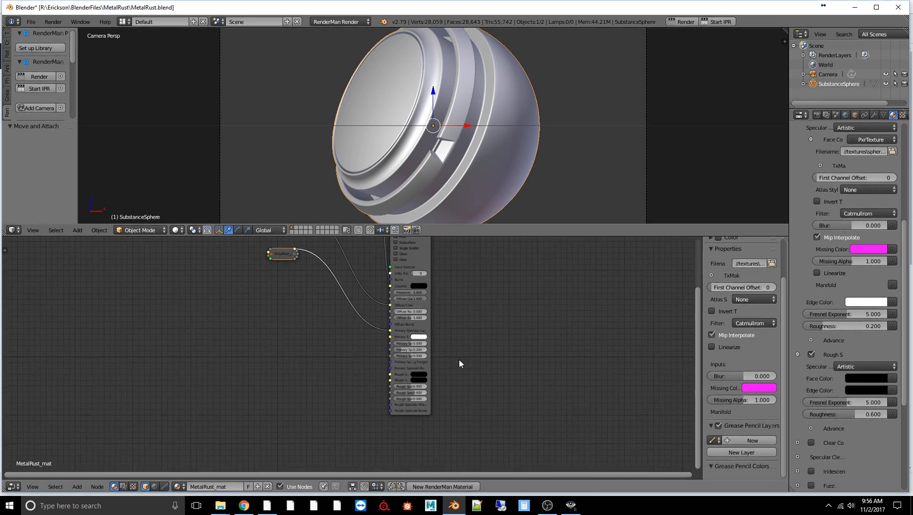
{"action": "scroll", "coordinate": [458, 369], "scroll_direction": "up", "scroll_amount": 3}
{"action": "scroll", "coordinate": [458, 370], "scroll_direction": "up", "scroll_amount": 2}
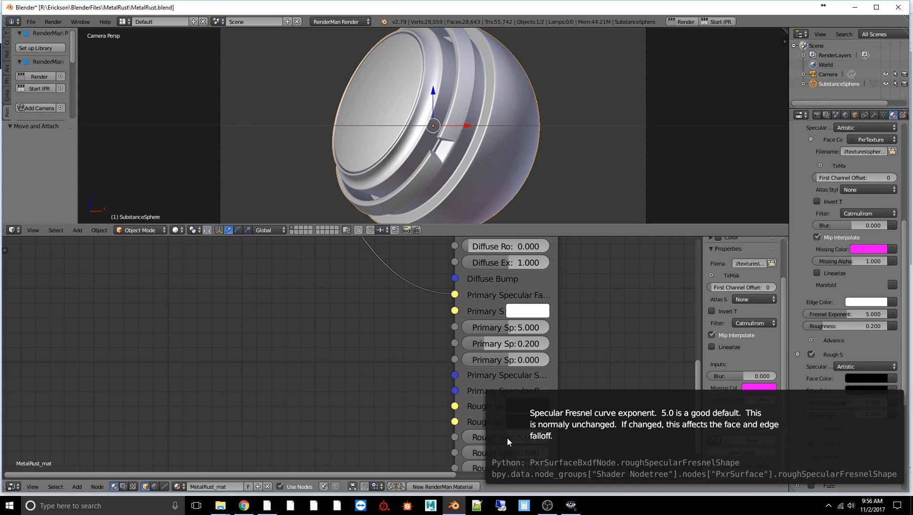
{"action": "scroll", "coordinate": [568, 451], "scroll_direction": "down", "scroll_amount": 1}
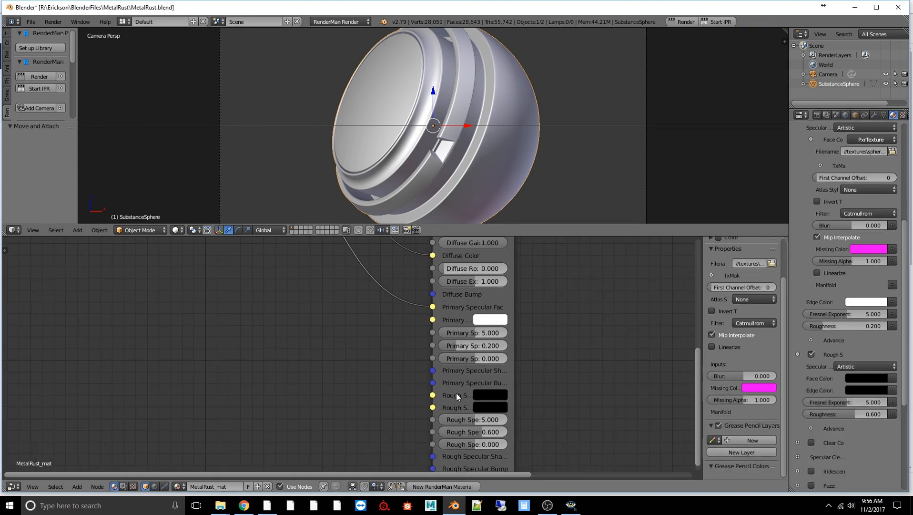
{"action": "scroll", "coordinate": [442, 458], "scroll_direction": "down", "scroll_amount": 1}
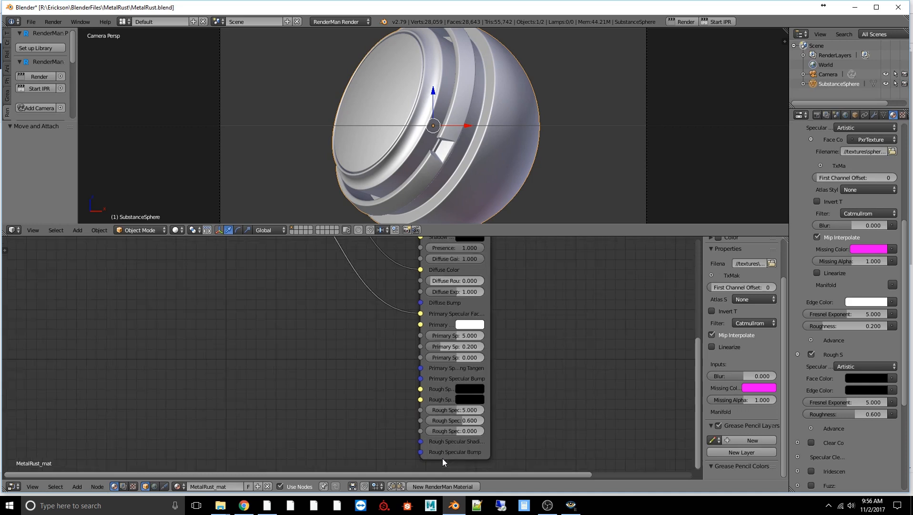
{"action": "scroll", "coordinate": [442, 458], "scroll_direction": "up", "scroll_amount": 1}
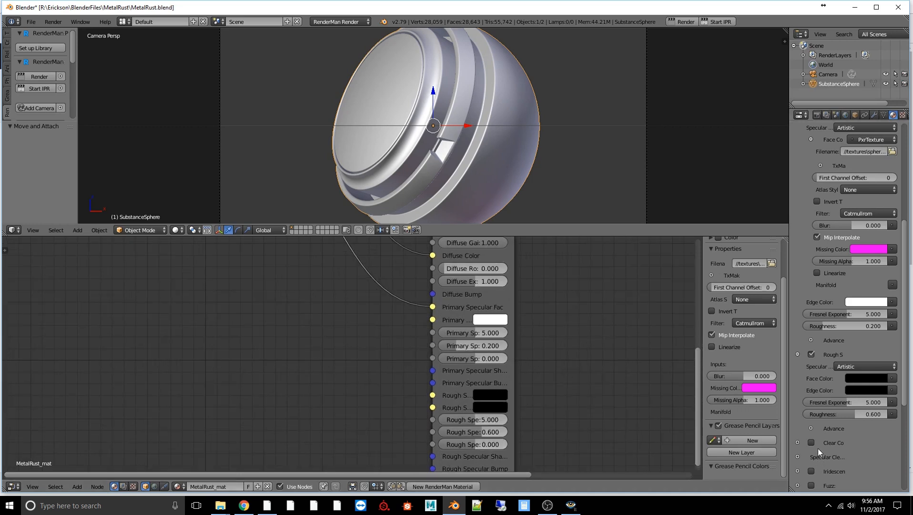
{"action": "scroll", "coordinate": [812, 365], "scroll_direction": "down", "scroll_amount": 3}
{"action": "scroll", "coordinate": [828, 402], "scroll_direction": "down", "scroll_amount": 4}
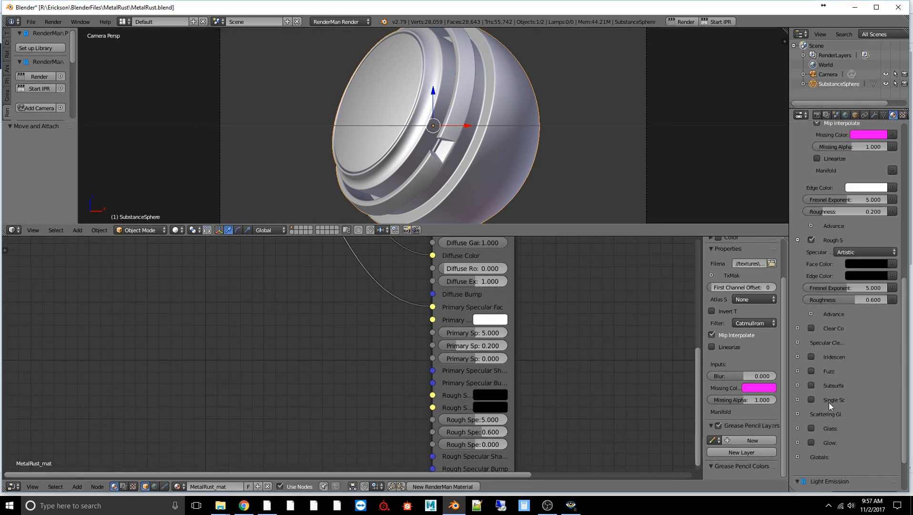
{"action": "scroll", "coordinate": [829, 403], "scroll_direction": "up", "scroll_amount": 8}
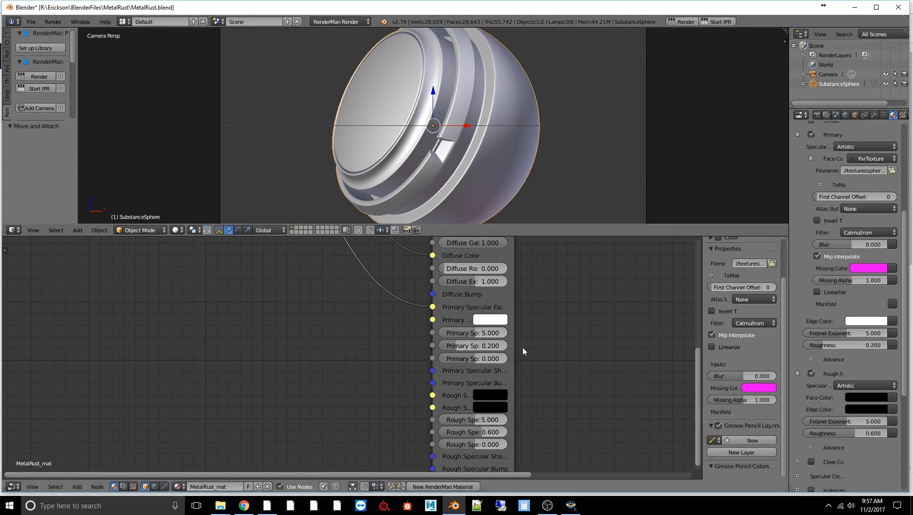
{"action": "left_click_drag", "start_coordinate": [510, 371], "coordinate": [618, 370]}
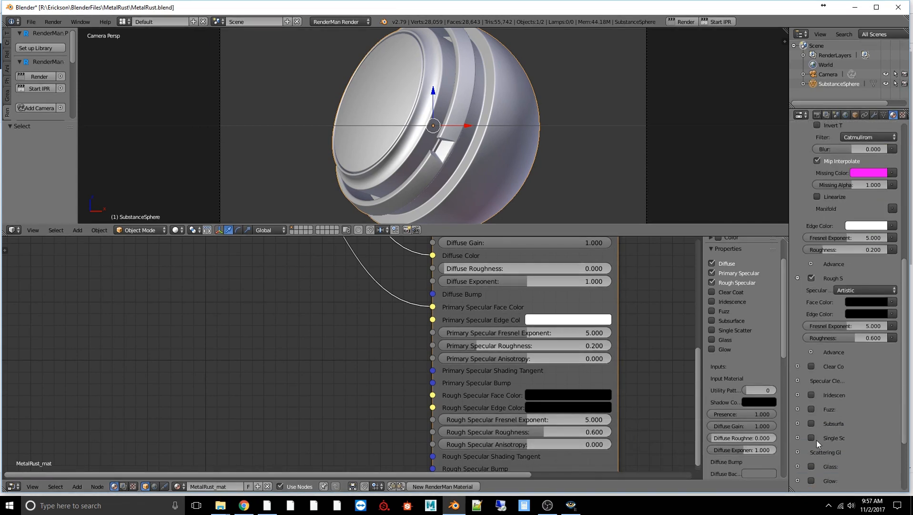
Step: Connect a PxrTexture node to the Rough Specular roughness and place it below the specular texture node
{"action": "scroll", "coordinate": [816, 440], "scroll_direction": "up", "scroll_amount": 3}
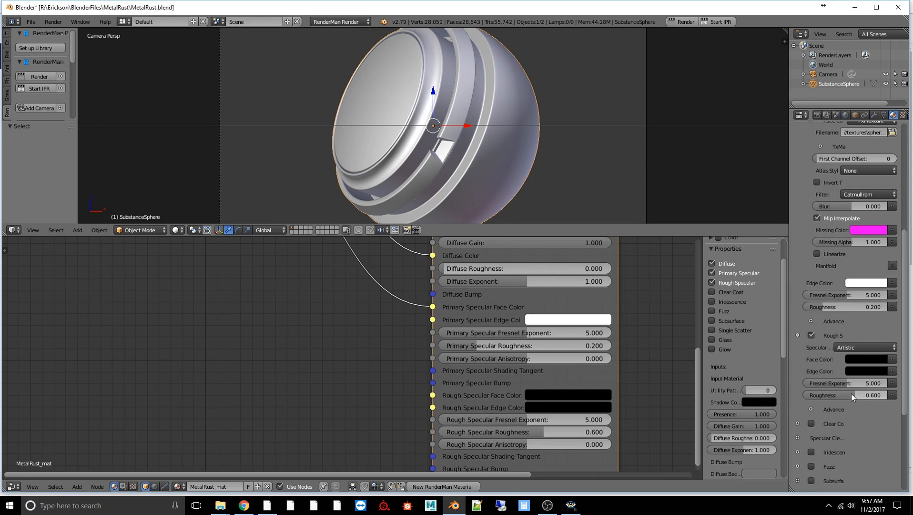
{"action": "left_click", "coordinate": [891, 394]}
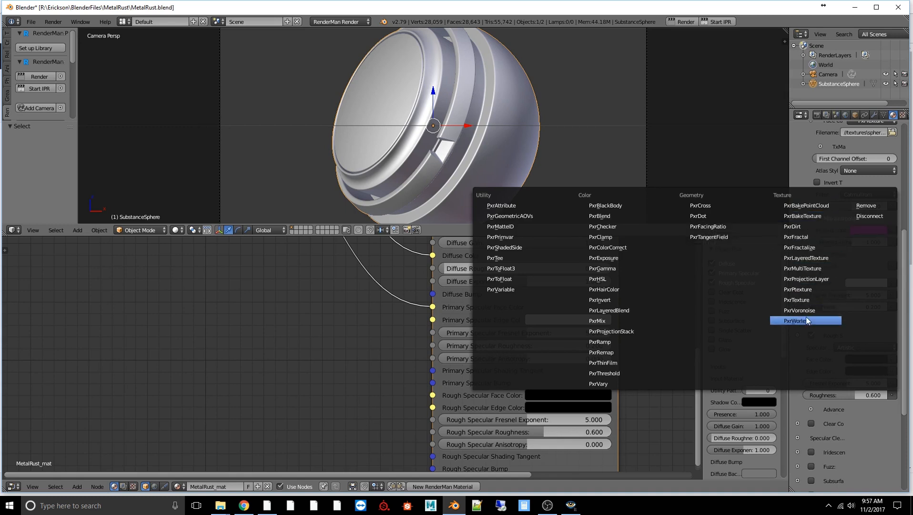
{"action": "left_click", "coordinate": [807, 301]}
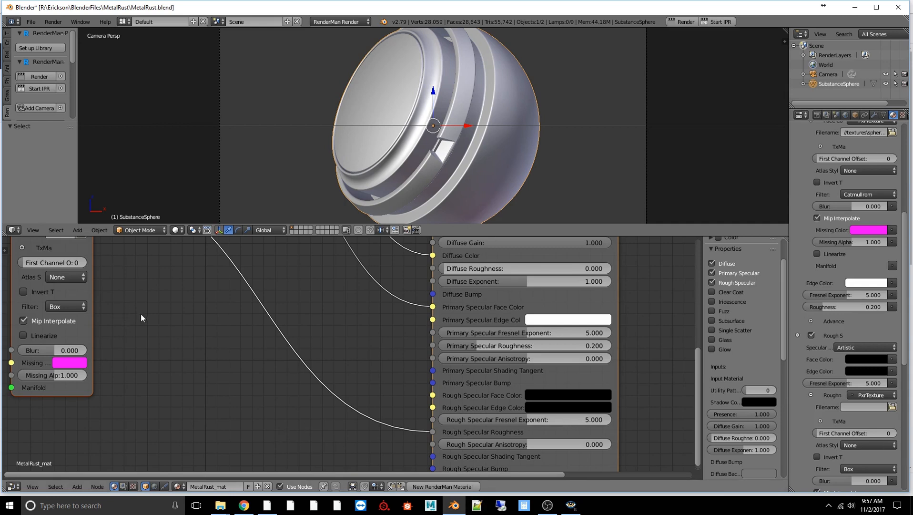
{"action": "scroll", "coordinate": [141, 315], "scroll_direction": "down", "scroll_amount": 4}
{"action": "left_click_drag", "start_coordinate": [195, 253], "coordinate": [190, 324]}
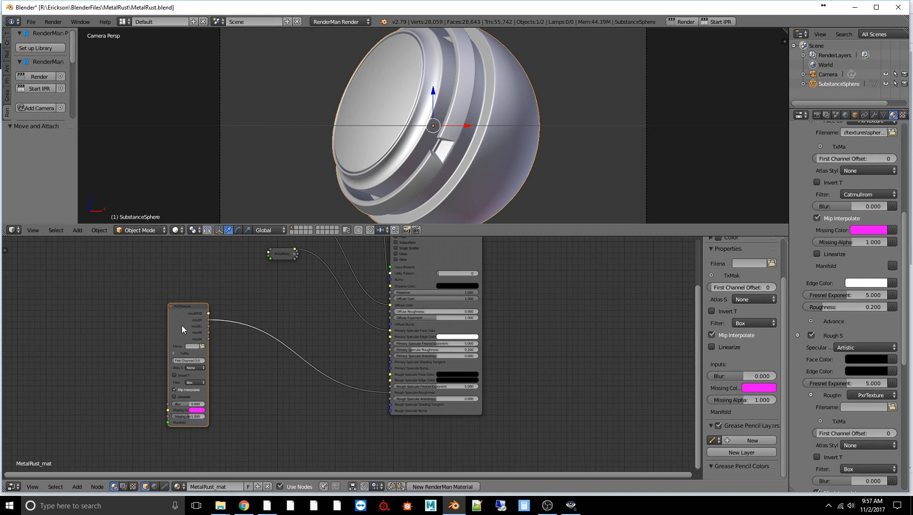
Step: Load sphere_rough.exr from the textures folder into the roughness PxrTexture node
{"action": "left_click", "coordinate": [202, 346]}
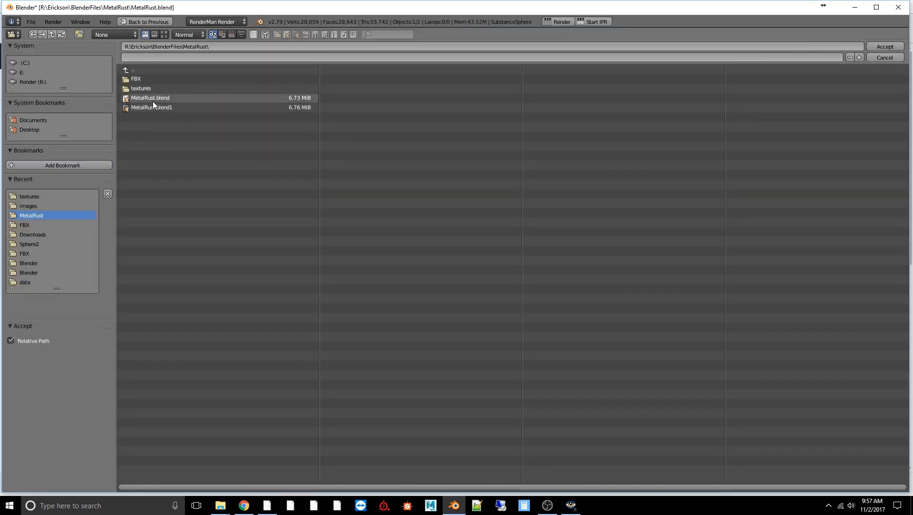
{"action": "left_click", "coordinate": [146, 89]}
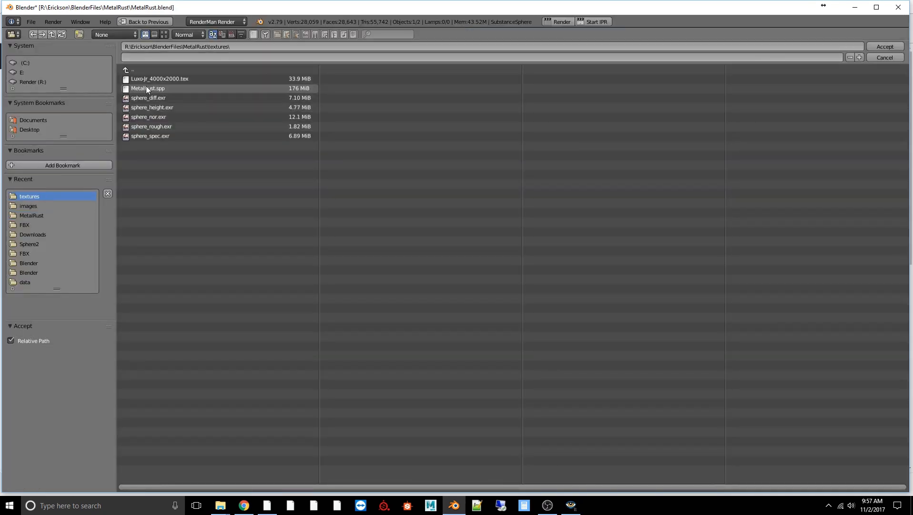
{"action": "double_click", "coordinate": [149, 126]}
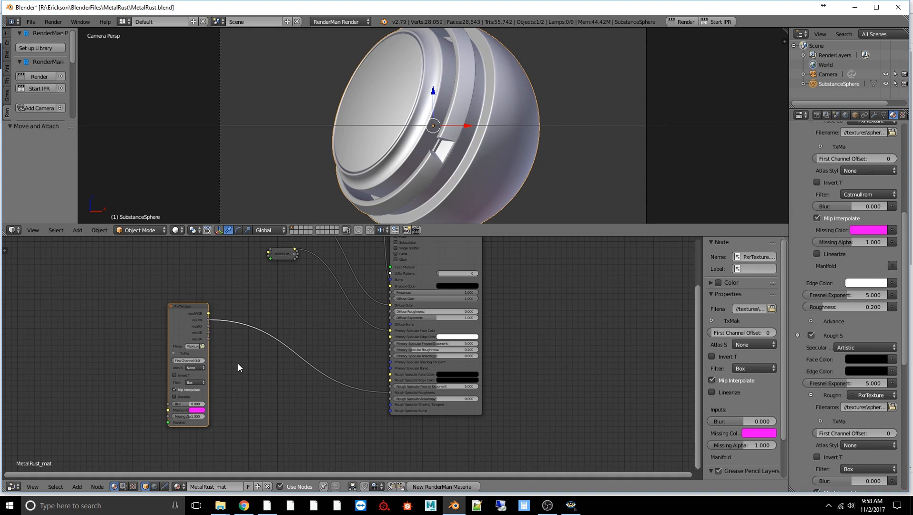
Step: Add a PxrToFloat node between the roughness texture node and the PxrSurface node
{"action": "key", "text": "shift+a"}
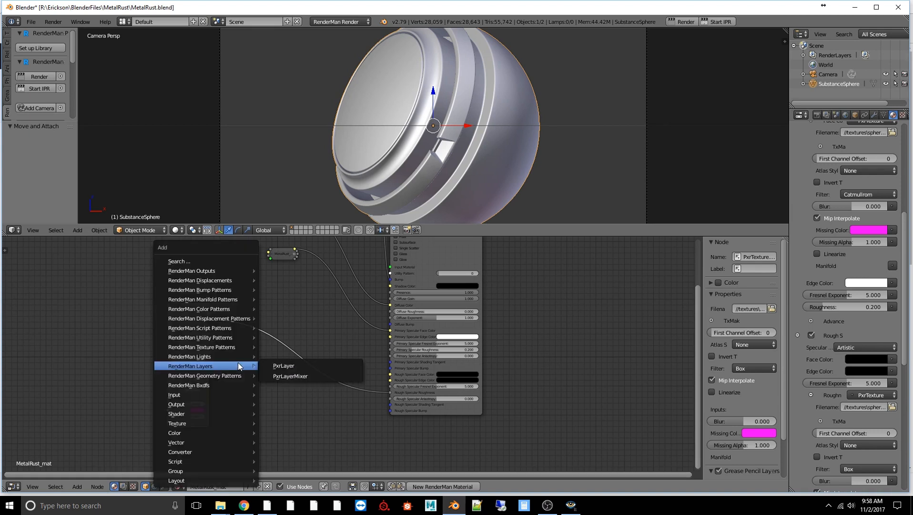
{"action": "left_click", "coordinate": [205, 260]}
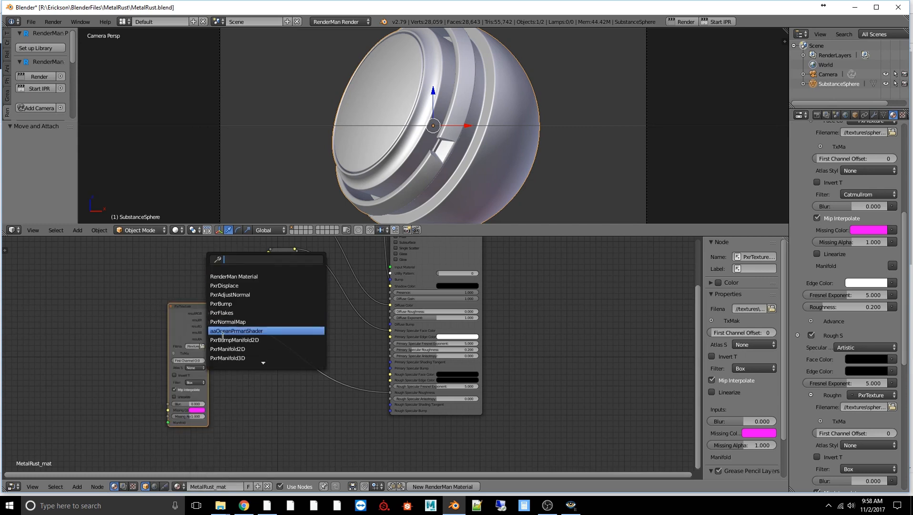
{"action": "type", "text": "p"}
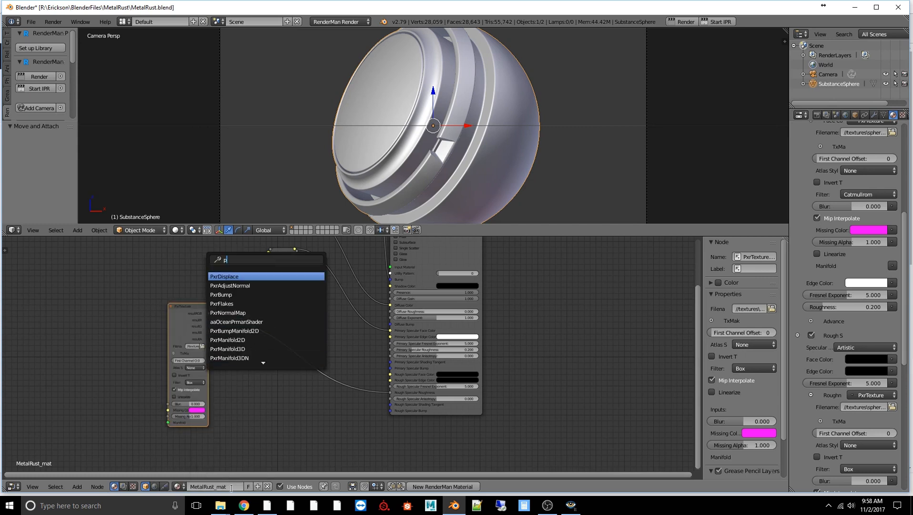
{"action": "type", "text": "xr"}
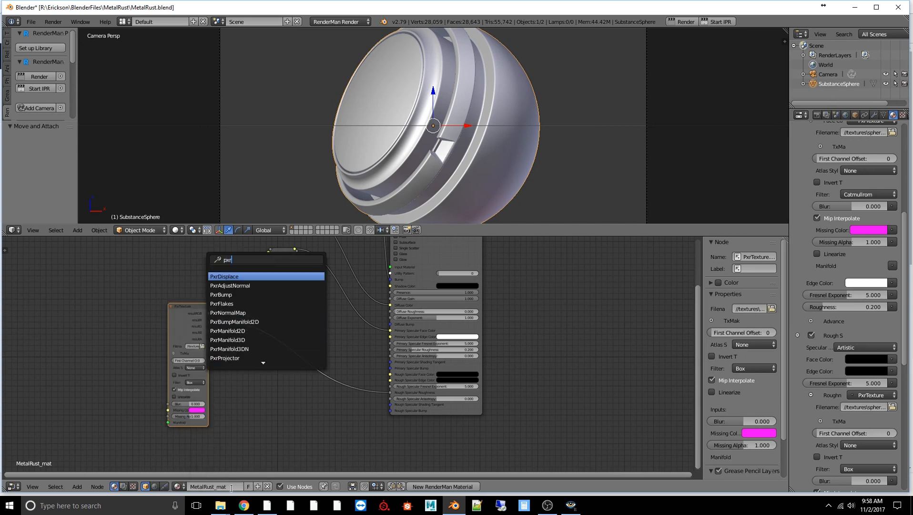
{"action": "type", "text": "f"}
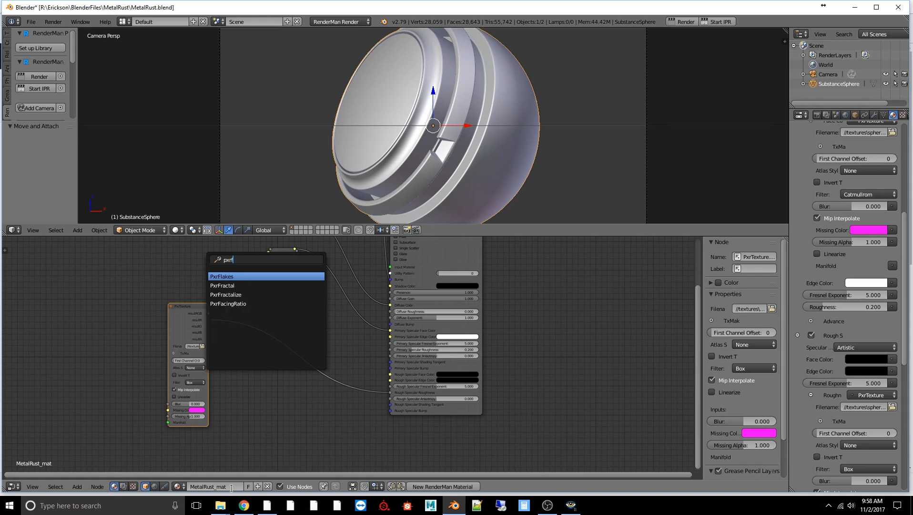
{"action": "key", "text": "BackSpace"}
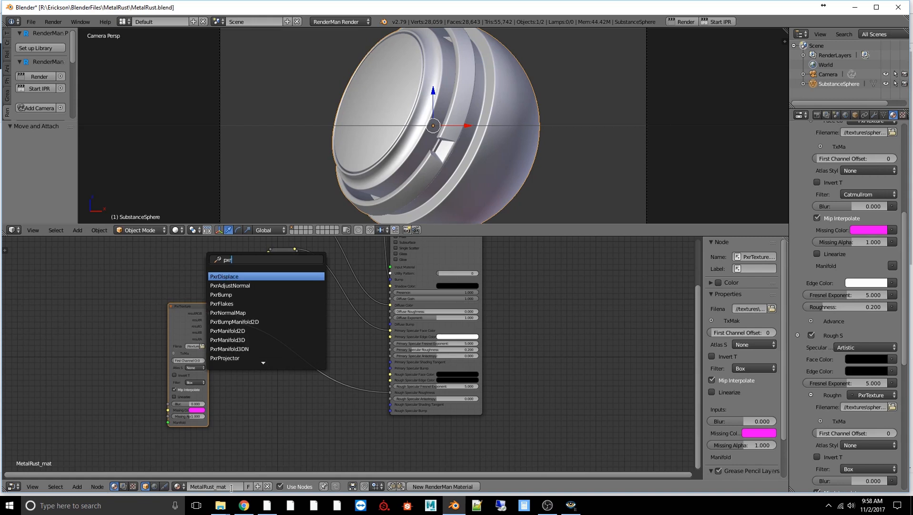
{"action": "type", "text": "to"}
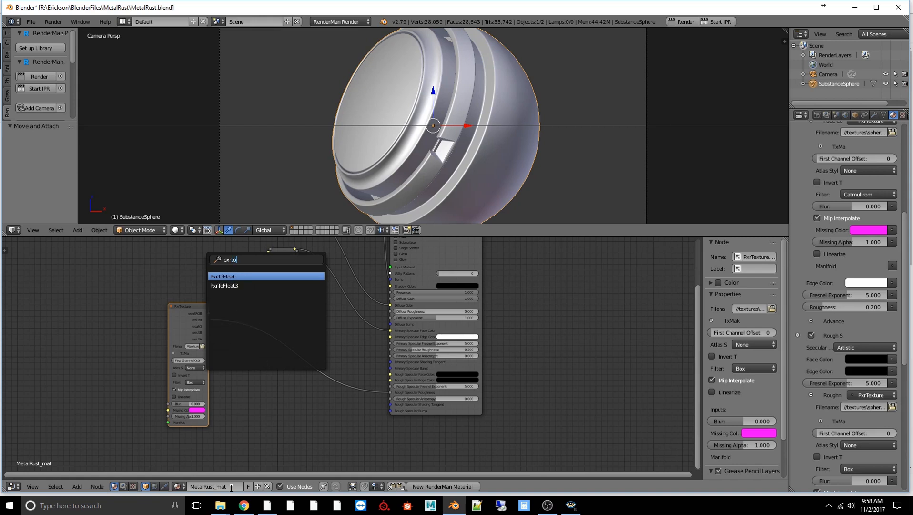
{"action": "left_click", "coordinate": [253, 277]}
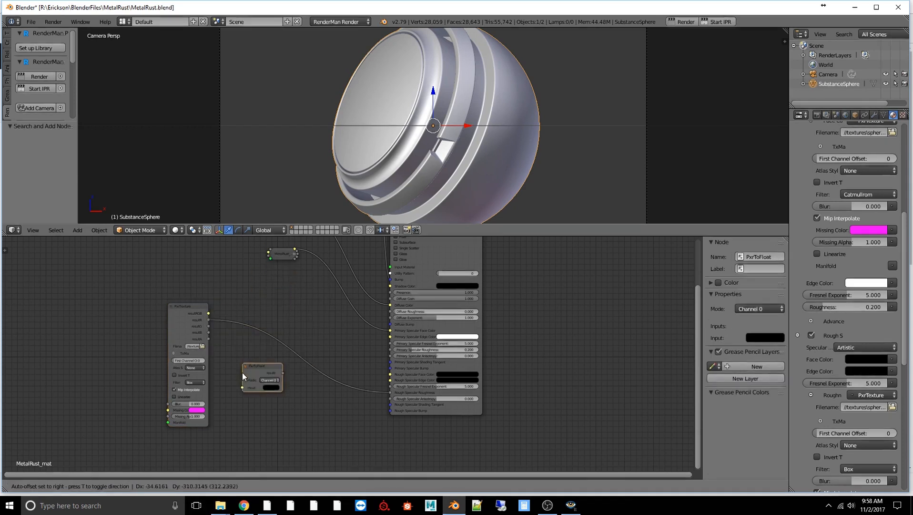
{"action": "left_click", "coordinate": [256, 376]}
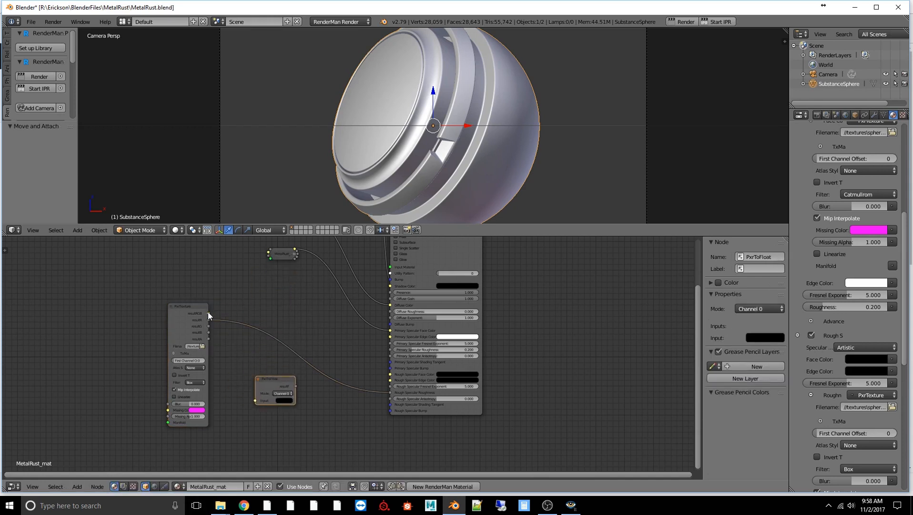
Step: Route the roughness texture's RGB result through the PxrToFloat node in Luminance mode into Rough Specular Roughness
{"action": "left_click_drag", "start_coordinate": [209, 313], "coordinate": [256, 400]}
{"action": "left_click", "coordinate": [278, 393]}
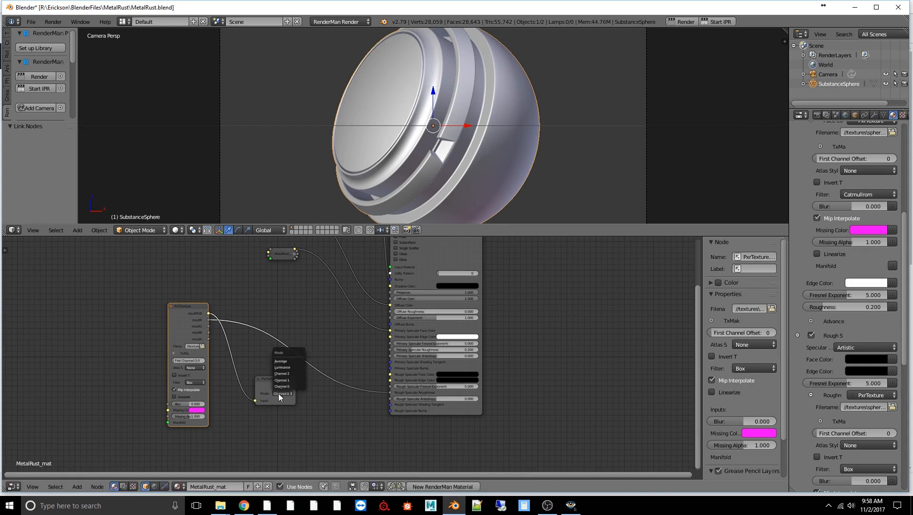
{"action": "left_click", "coordinate": [287, 375]}
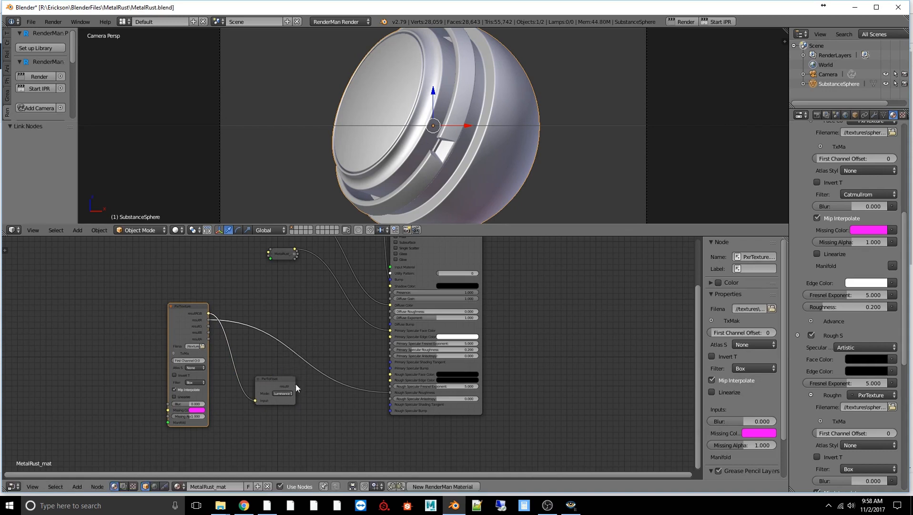
{"action": "left_click_drag", "start_coordinate": [296, 386], "coordinate": [390, 392]}
Step: Move the roughness texture node slightly down, label it MetalRust_rough, and label the PxrToFloat node MetalRust_rough_float
{"action": "left_click_drag", "start_coordinate": [192, 307], "coordinate": [187, 334]}
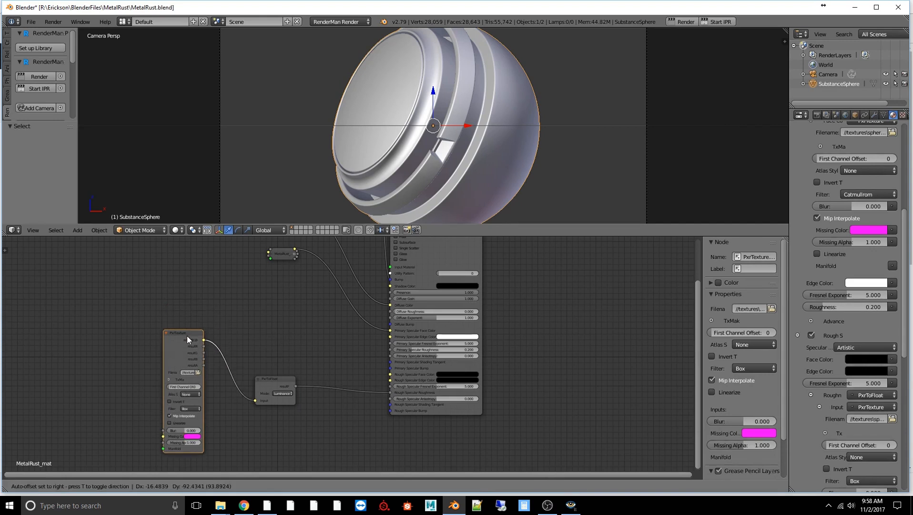
{"action": "left_click", "coordinate": [191, 340]}
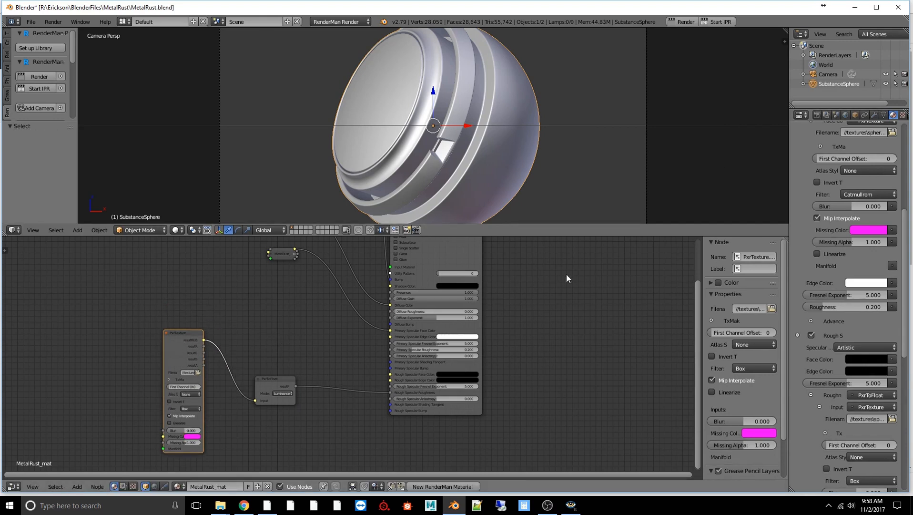
{"action": "left_click", "coordinate": [764, 268]}
{"action": "type", "text": "M"}
{"action": "type", "text": "_rough"}
{"action": "left_click", "coordinate": [276, 386]}
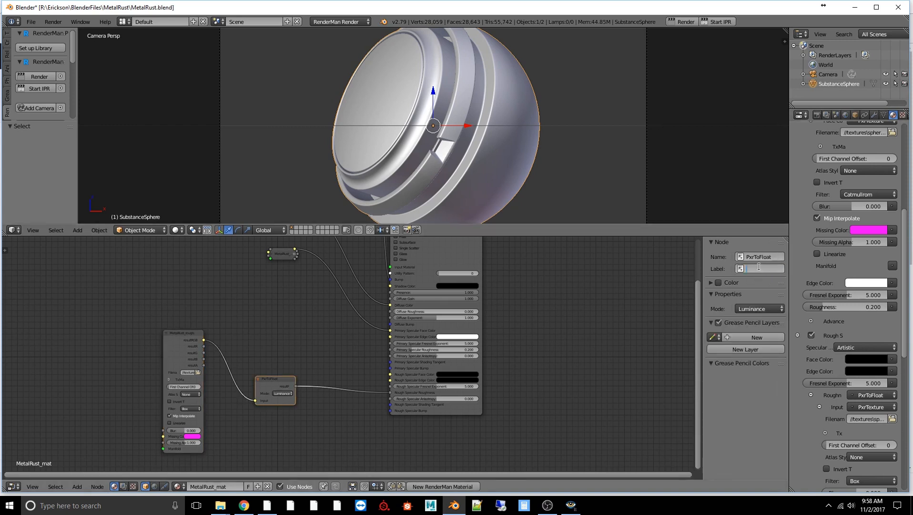
{"action": "type", "text": "MetalRust_rough_floa"}
{"action": "key", "text": "Return"}
Step: Collapse the roughness texture and PxrToFloat nodes, and save the Blender file
{"action": "left_click", "coordinate": [166, 332]}
{"action": "key", "text": "h"}
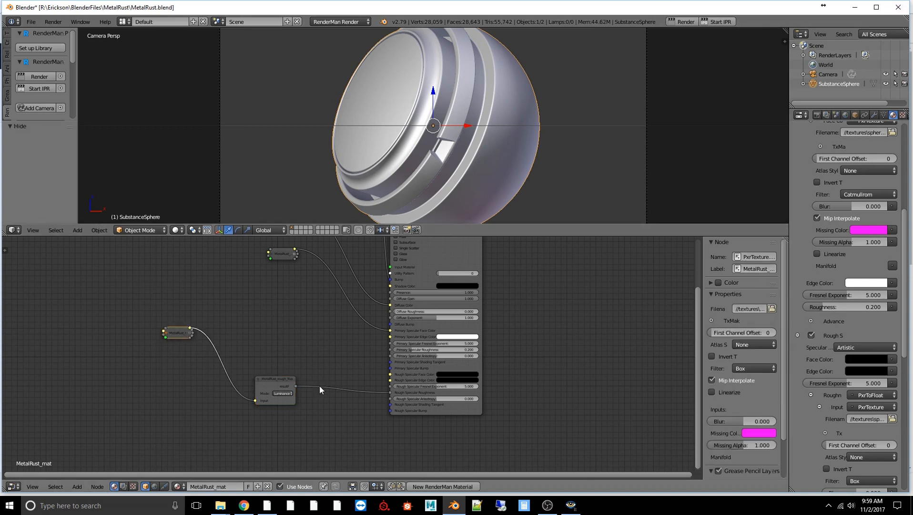
{"action": "left_click", "coordinate": [257, 381]}
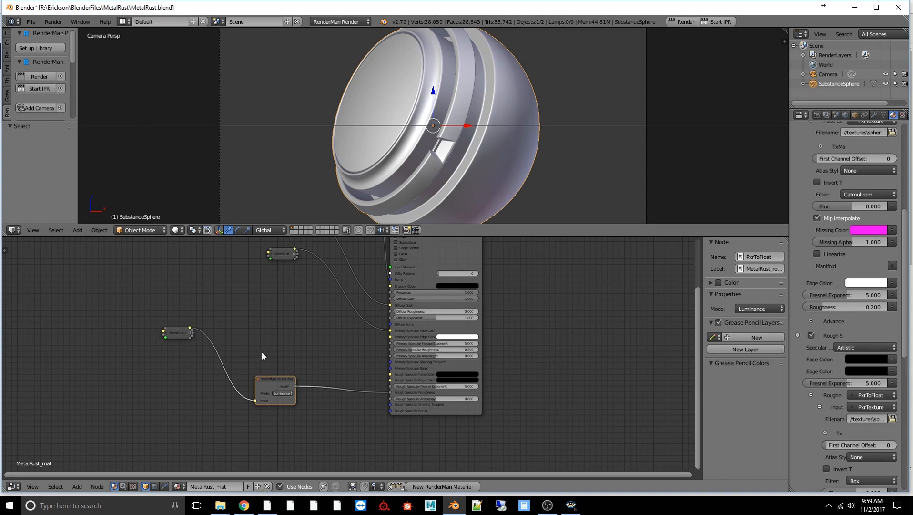
{"action": "key", "text": "h"}
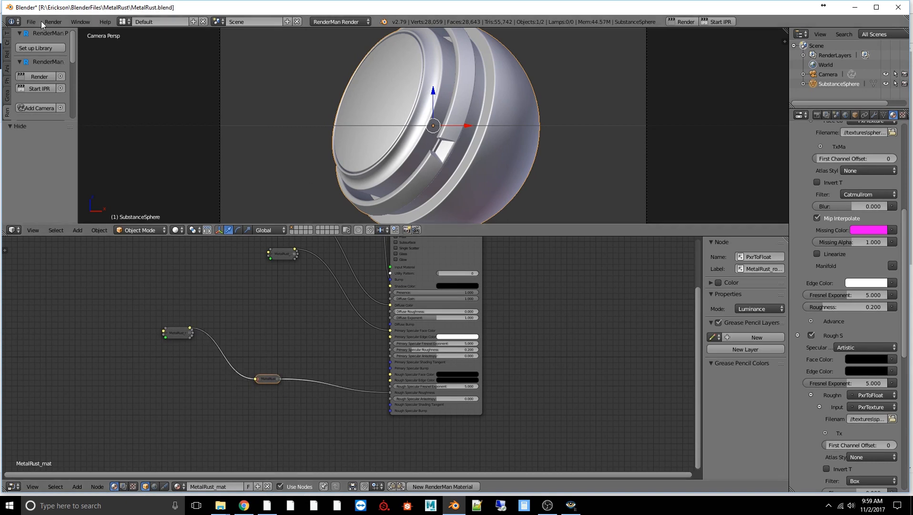
{"action": "left_click", "coordinate": [26, 21]}
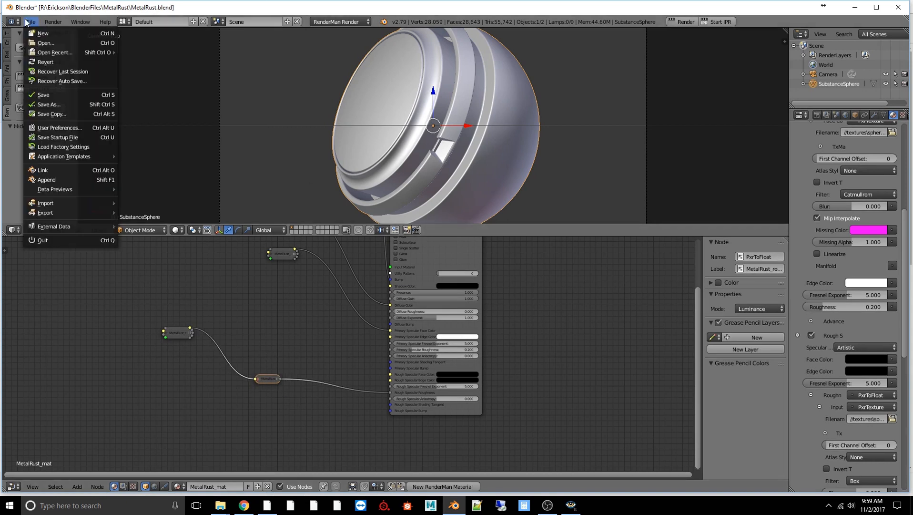
{"action": "left_click", "coordinate": [52, 95]}
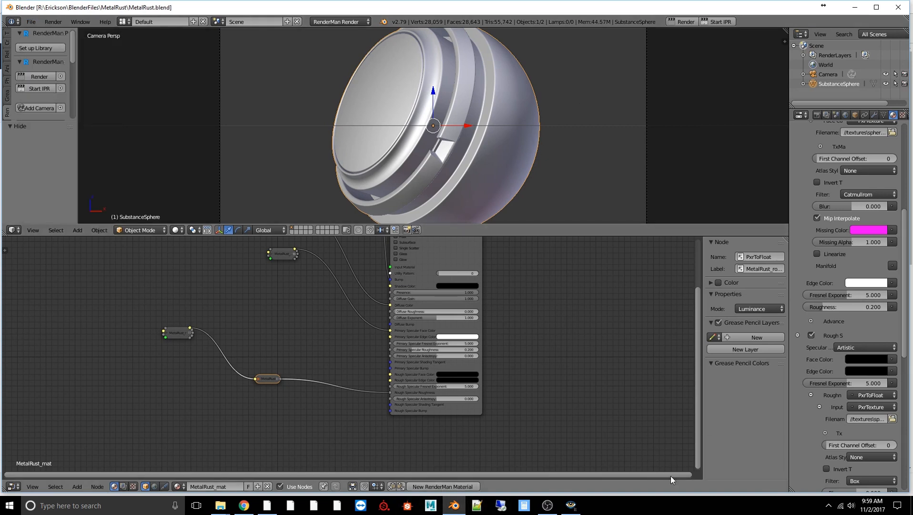
Step: Render the scene with RenderMan and move the image viewer window clear of the 3D viewport
{"action": "left_click", "coordinate": [572, 505]}
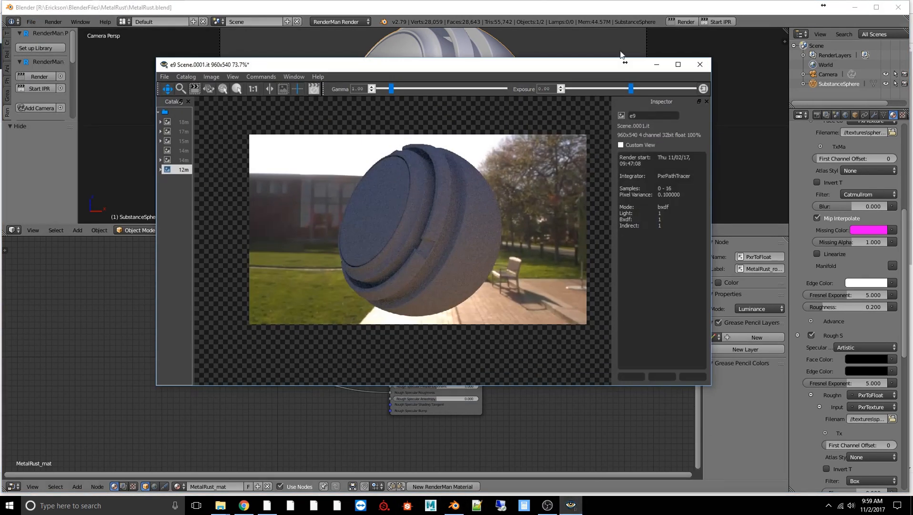
{"action": "left_click", "coordinate": [688, 21]}
{"action": "left_click", "coordinate": [688, 22]}
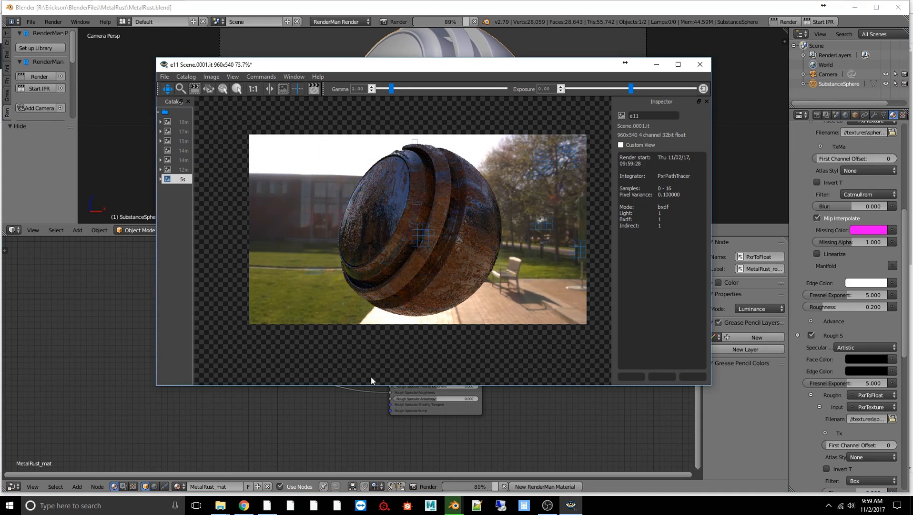
{"action": "left_click_drag", "start_coordinate": [539, 68], "coordinate": [367, 202]}
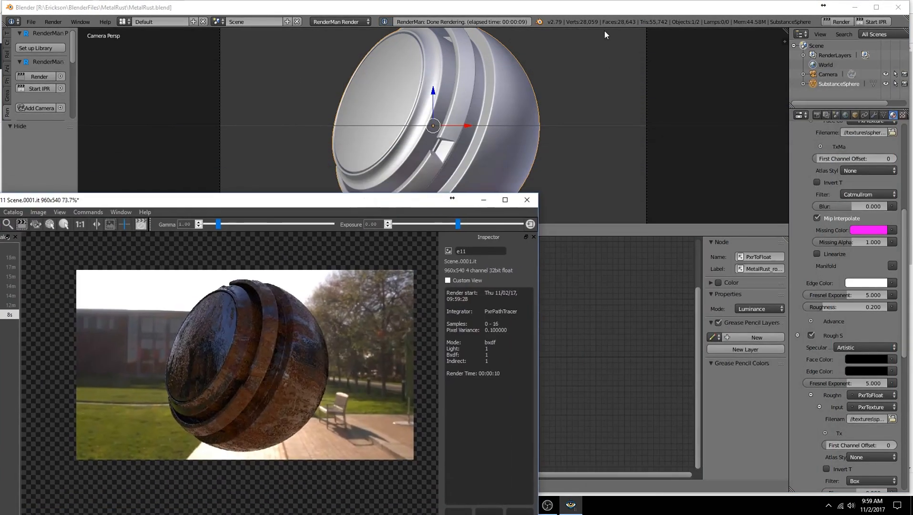
Step: Start the interactive IPR render and turn the viewport out of the camera view around the sphere
{"action": "left_click", "coordinate": [858, 22]}
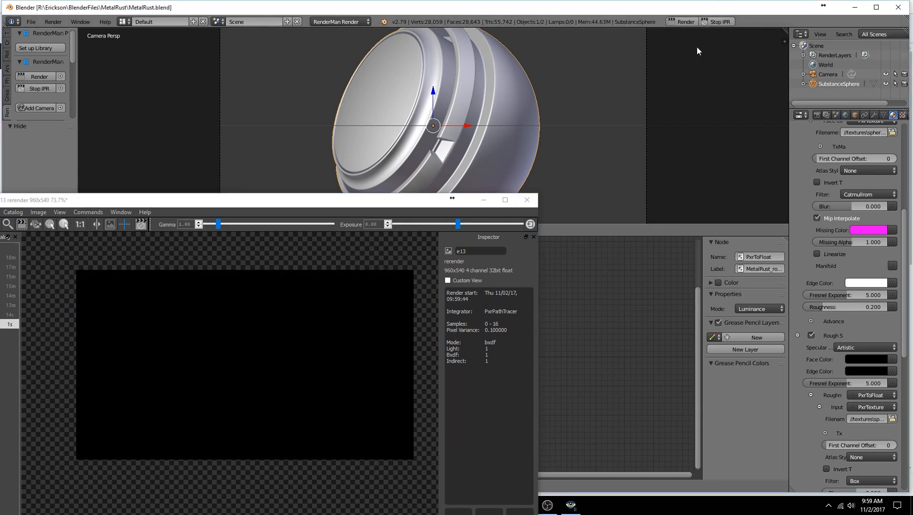
{"action": "scroll", "coordinate": [609, 160], "scroll_direction": "down", "scroll_amount": 3}
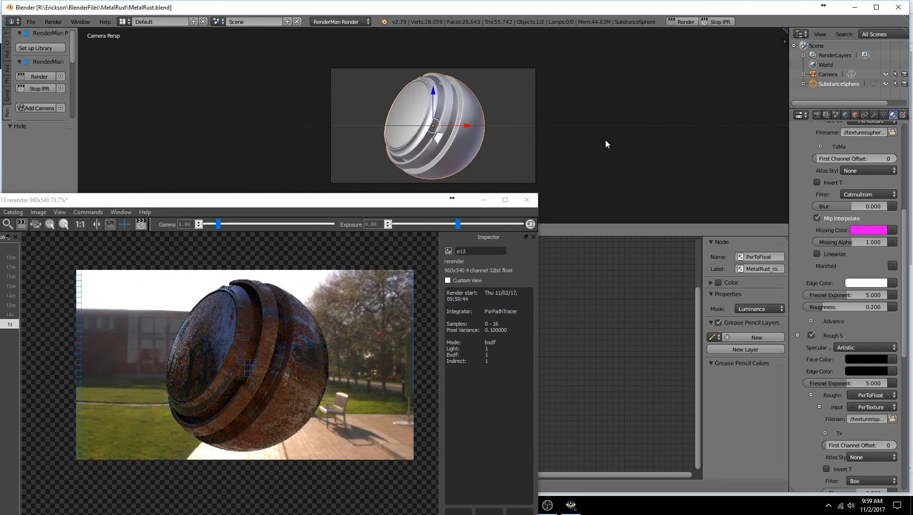
{"action": "scroll", "coordinate": [606, 140], "scroll_direction": "down", "scroll_amount": 2}
{"action": "scroll", "coordinate": [606, 140], "scroll_direction": "up", "scroll_amount": 2}
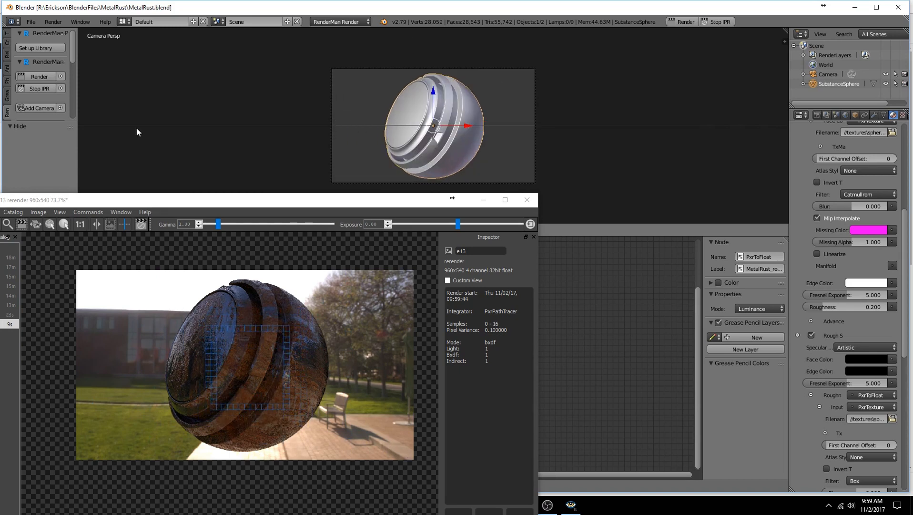
{"action": "middle_click_drag", "start_coordinate": [665, 143], "coordinate": [637, 138]}
{"action": "scroll", "coordinate": [637, 138], "scroll_direction": "down", "scroll_amount": 5}
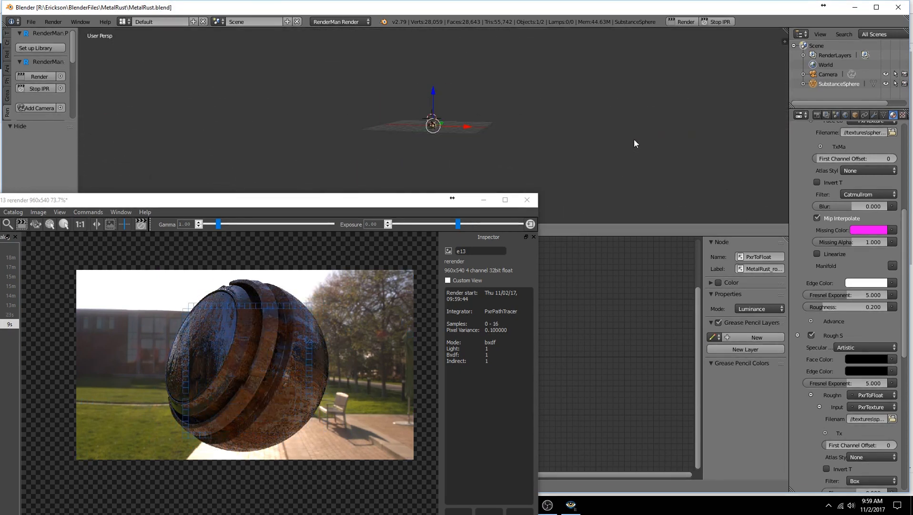
{"action": "scroll", "coordinate": [577, 150], "scroll_direction": "up", "scroll_amount": 10}
{"action": "scroll", "coordinate": [576, 150], "scroll_direction": "up", "scroll_amount": 2}
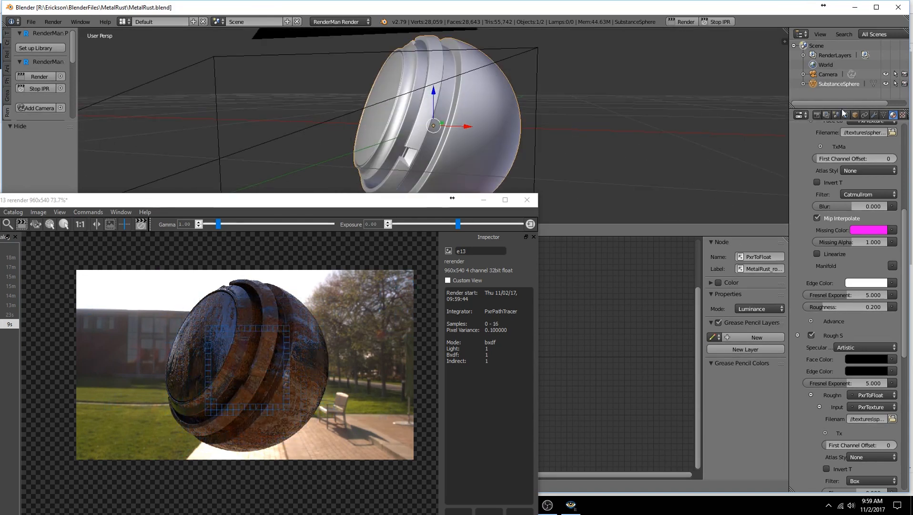
Step: Reposition the render window so it is fully visible and set the World lighting type to None
{"action": "left_click", "coordinate": [816, 65]}
{"action": "scroll", "coordinate": [304, 133], "scroll_direction": "down", "scroll_amount": 1}
{"action": "scroll", "coordinate": [305, 132], "scroll_direction": "down", "scroll_amount": 2}
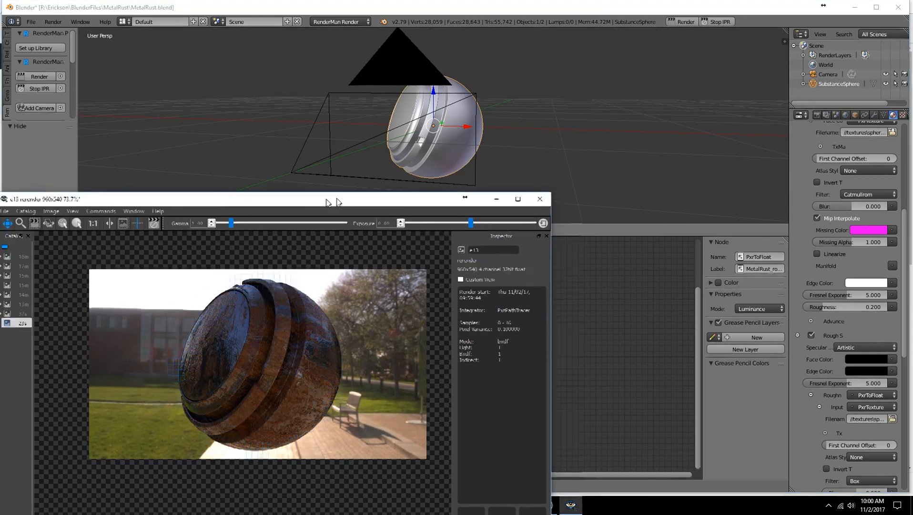
{"action": "left_click_drag", "start_coordinate": [311, 202], "coordinate": [452, 193]}
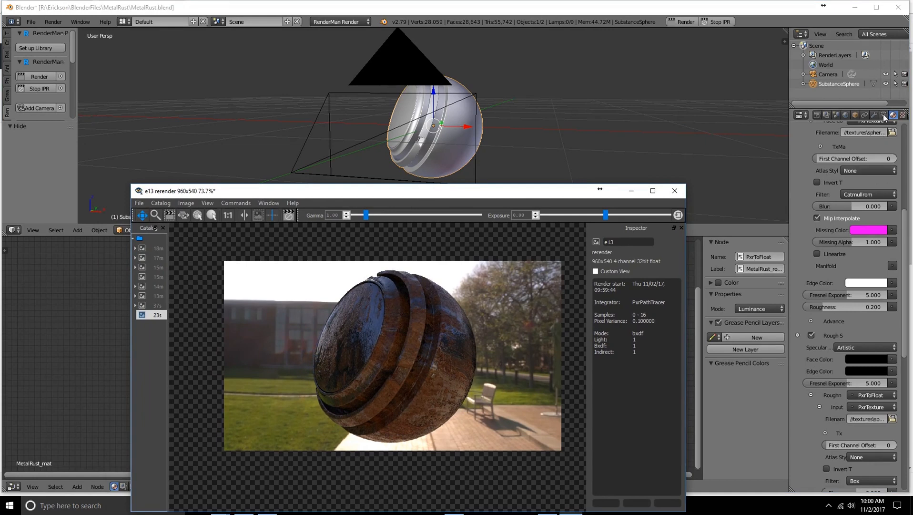
{"action": "left_click", "coordinate": [846, 116]}
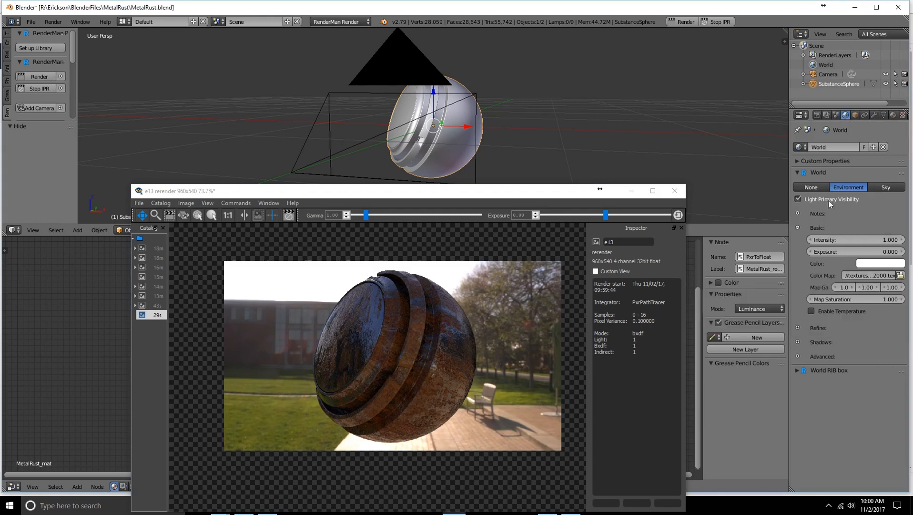
{"action": "left_click", "coordinate": [812, 187]}
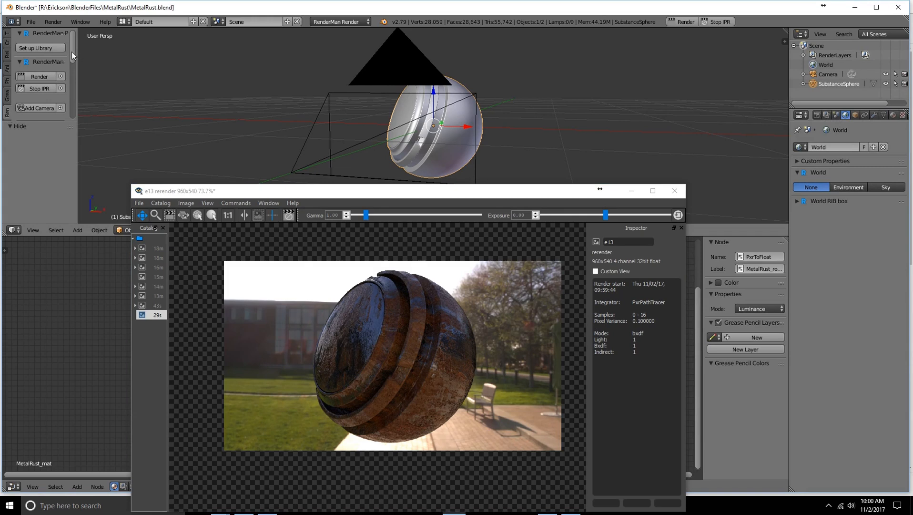
Step: Add a RenderMan environment light to the scene and expand the Basic settings of its light shader
{"action": "left_click_drag", "start_coordinate": [72, 52], "coordinate": [76, 78]}
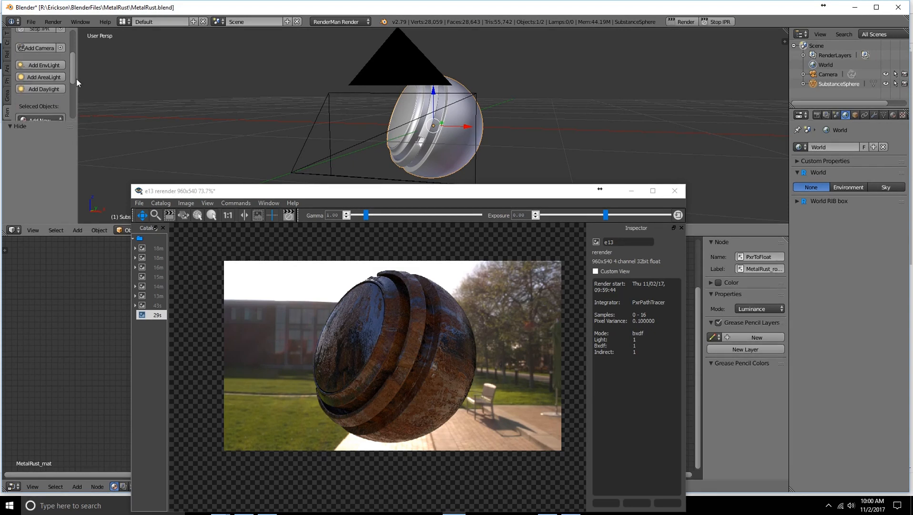
{"action": "left_click", "coordinate": [43, 66]}
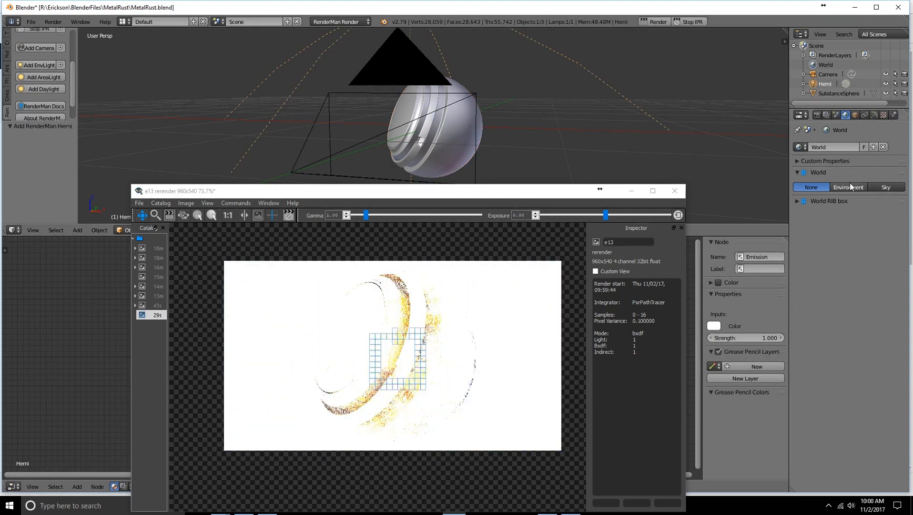
{"action": "left_click", "coordinate": [874, 115]}
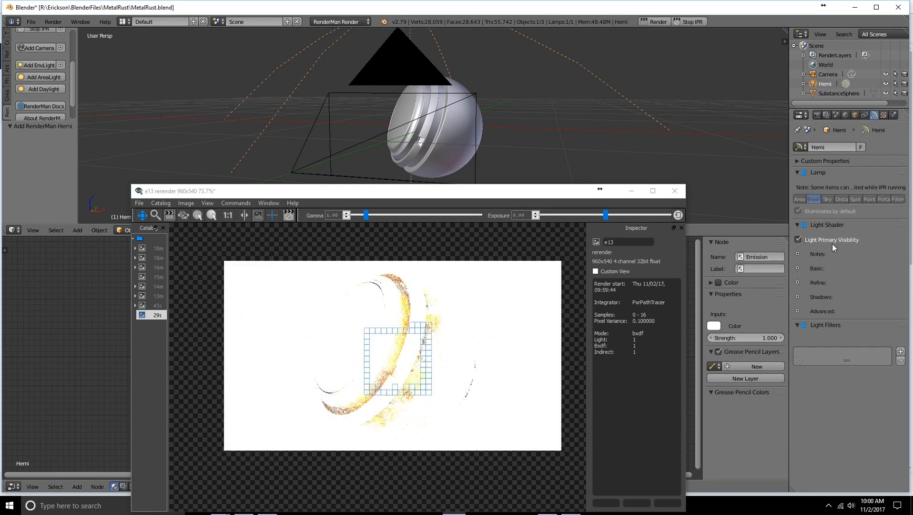
{"action": "left_click", "coordinate": [798, 267]}
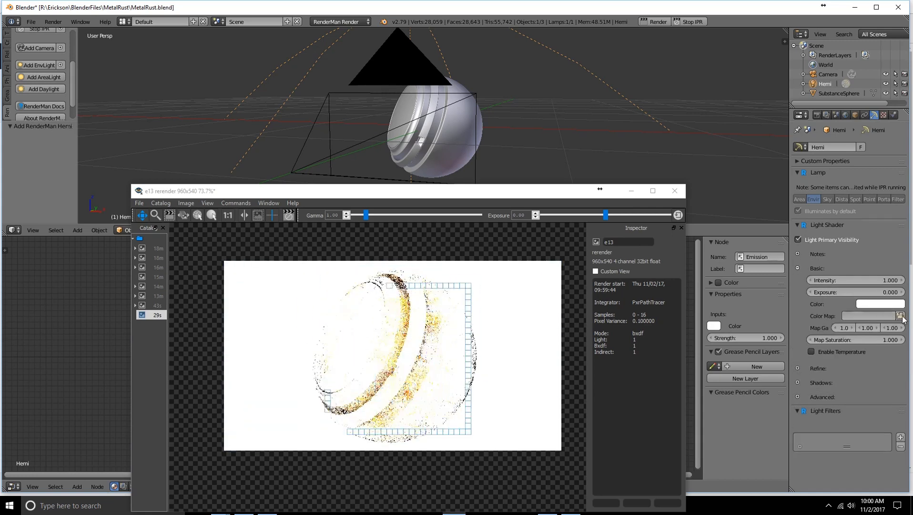
Step: Load Luxo-jr_4000x2000.tex from the textures folder as the environment light's color map
{"action": "left_click", "coordinate": [900, 316]}
{"action": "left_click", "coordinate": [159, 88]}
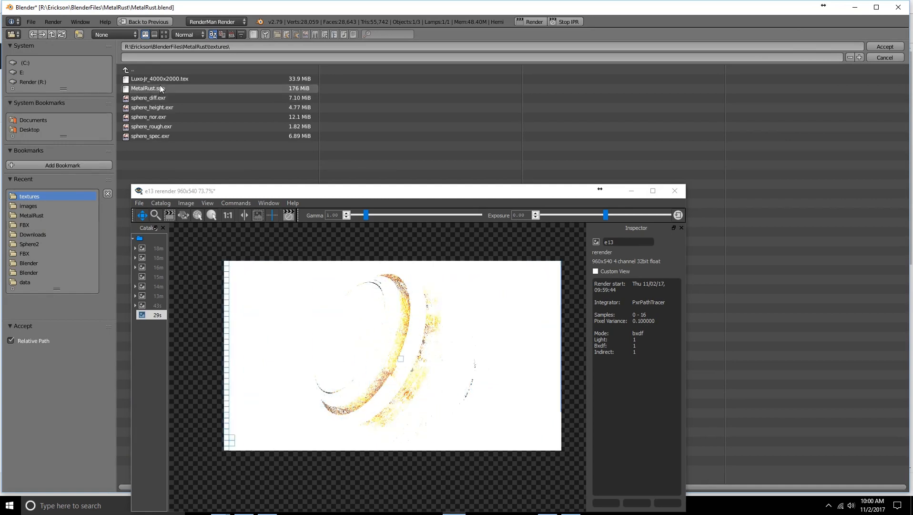
{"action": "left_click", "coordinate": [163, 77]}
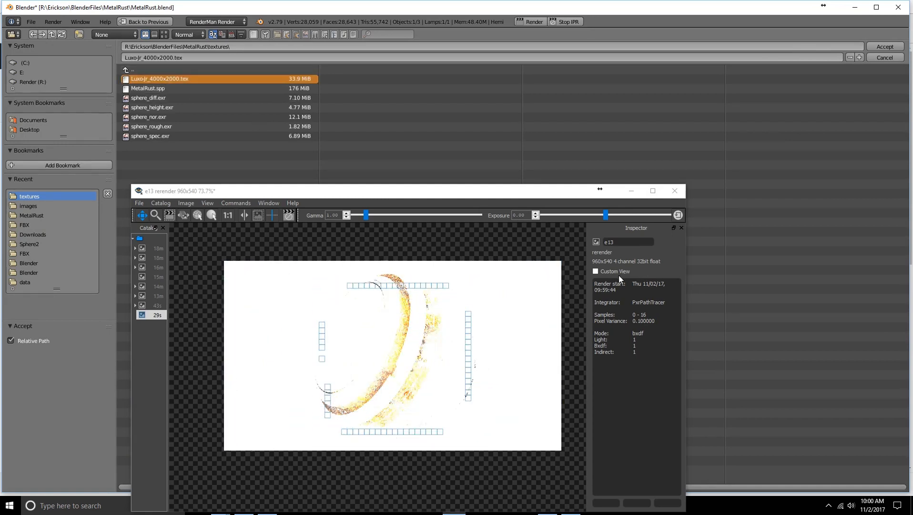
{"action": "double_click", "coordinate": [190, 77]}
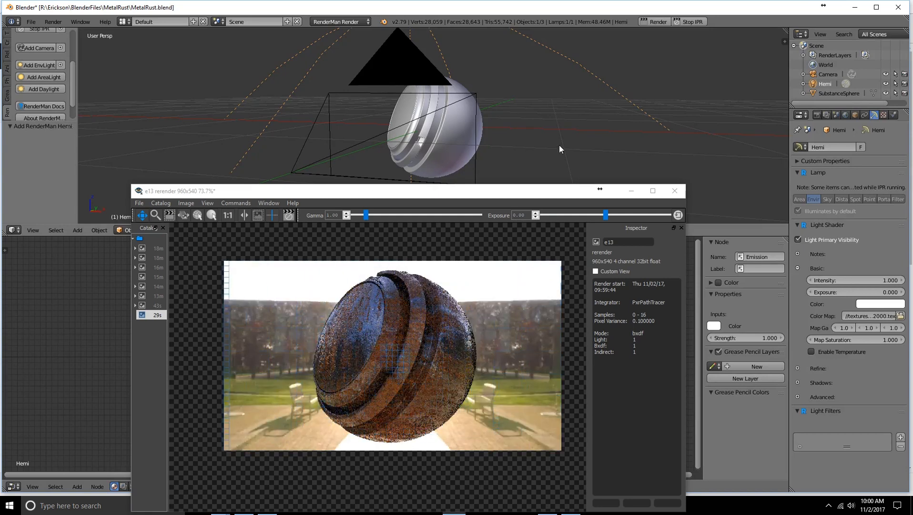
Step: Move the environment light down about 2.05 units along Z, then shift it slightly sideways beneath the sphere
{"action": "scroll", "coordinate": [607, 136], "scroll_direction": "down", "scroll_amount": 5}
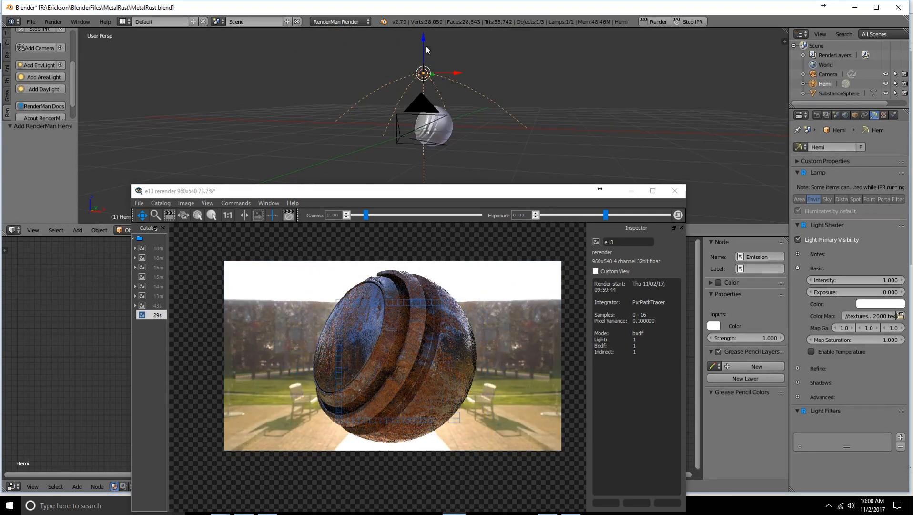
{"action": "left_click_drag", "start_coordinate": [422, 35], "coordinate": [405, 141]}
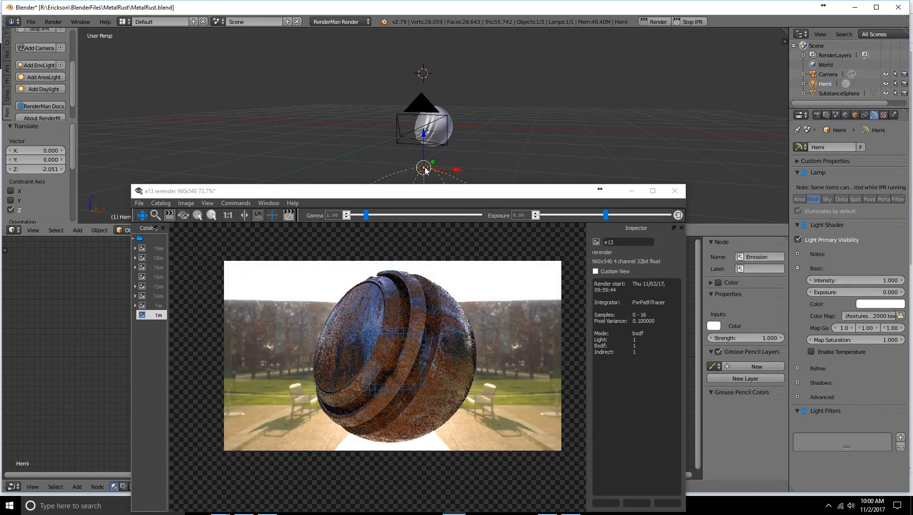
{"action": "mouse_move", "coordinate": [426, 170]}
{"action": "left_mouse_down"}
{"action": "mouse_move", "coordinate": [554, 137]}
{"action": "mouse_move", "coordinate": [336, 115]}
{"action": "mouse_move", "coordinate": [522, 140]}
{"action": "mouse_move", "coordinate": [439, 232]}
{"action": "mouse_move", "coordinate": [554, 220]}
{"action": "mouse_move", "coordinate": [411, 173]}
{"action": "mouse_move", "coordinate": [420, 172]}
{"action": "left_mouse_up"}
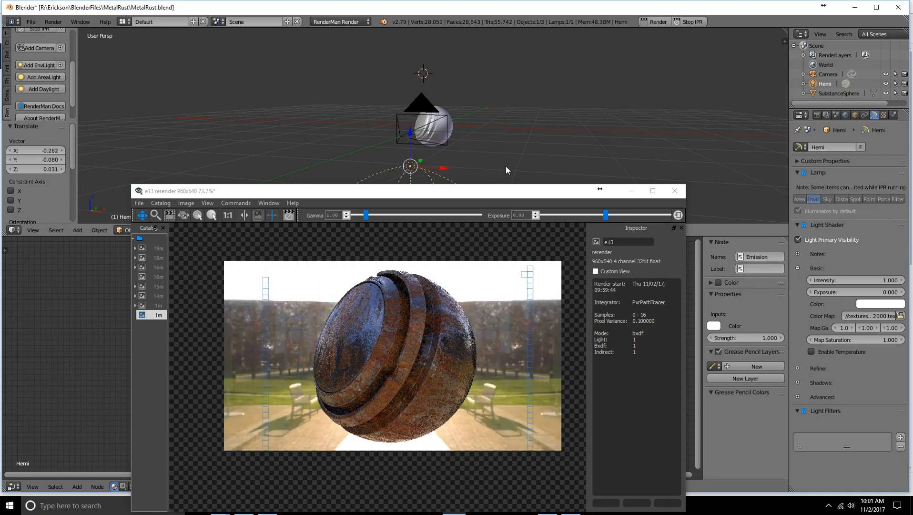
Step: Rotate the environment light about 112 degrees around the global Z axis
{"action": "key", "text": "r"}
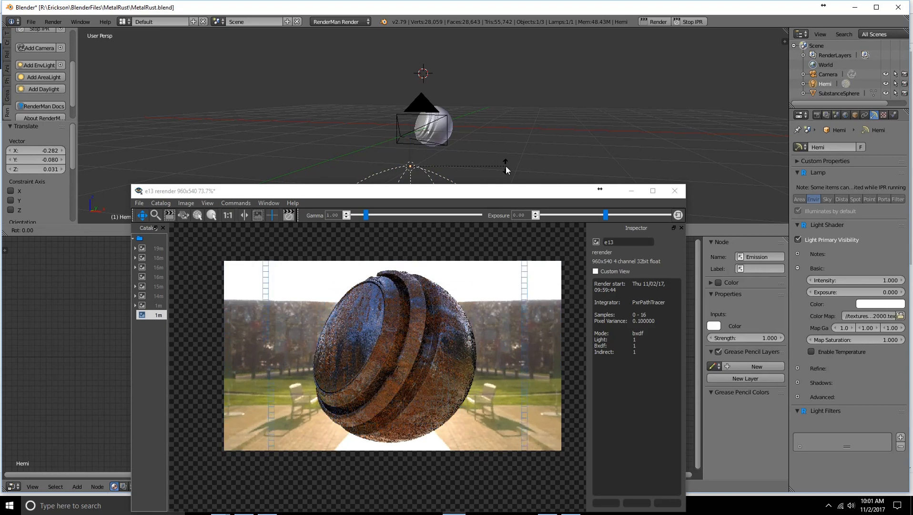
{"action": "key", "text": "z"}
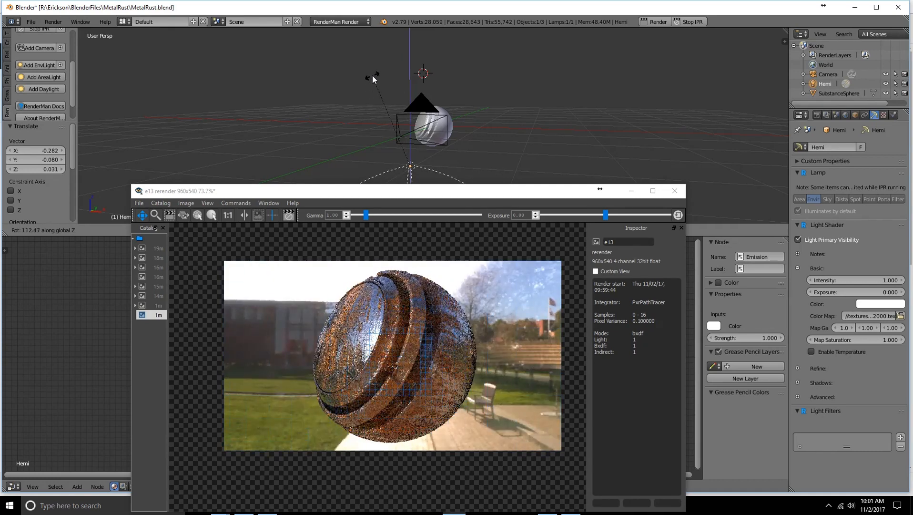
{"action": "left_click", "coordinate": [372, 75]}
Step: Examine the rusted sphere up close in the render viewer and move the viewer window clear of the node editor
{"action": "scroll", "coordinate": [455, 380], "scroll_direction": "up", "scroll_amount": 2}
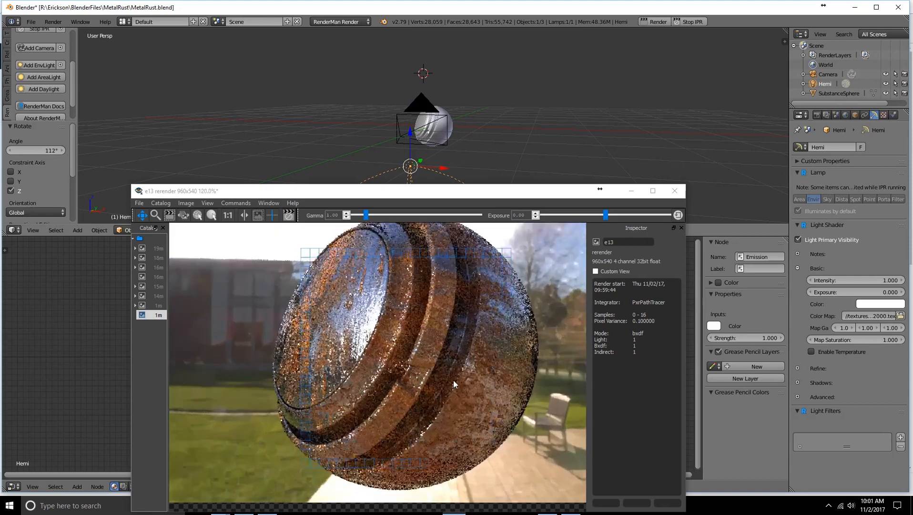
{"action": "scroll", "coordinate": [453, 380], "scroll_direction": "down", "scroll_amount": 2}
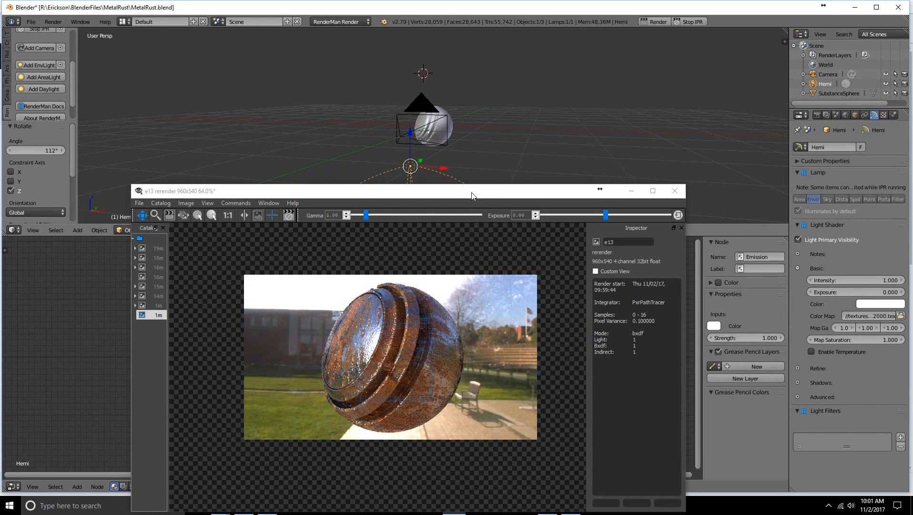
{"action": "left_click_drag", "start_coordinate": [472, 195], "coordinate": [516, 115]}
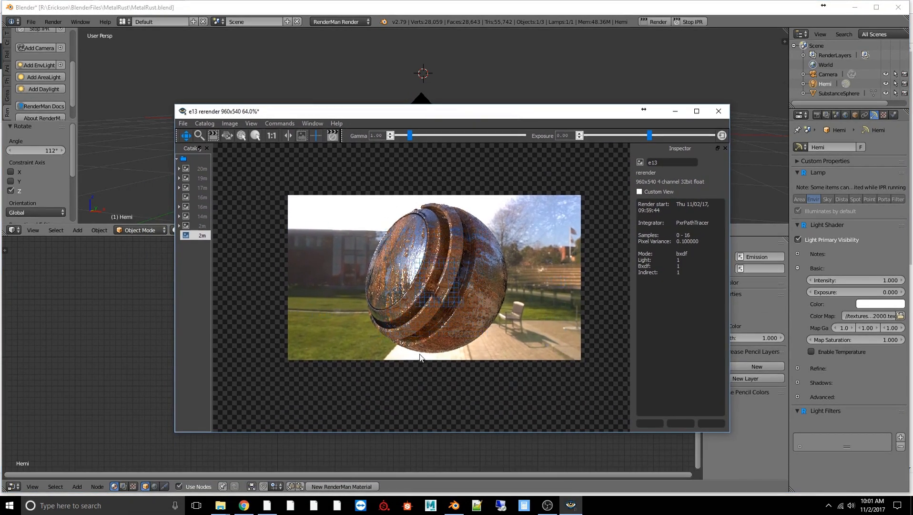
{"action": "scroll", "coordinate": [424, 345], "scroll_direction": "up", "scroll_amount": 2}
{"action": "scroll", "coordinate": [423, 344], "scroll_direction": "up", "scroll_amount": 2}
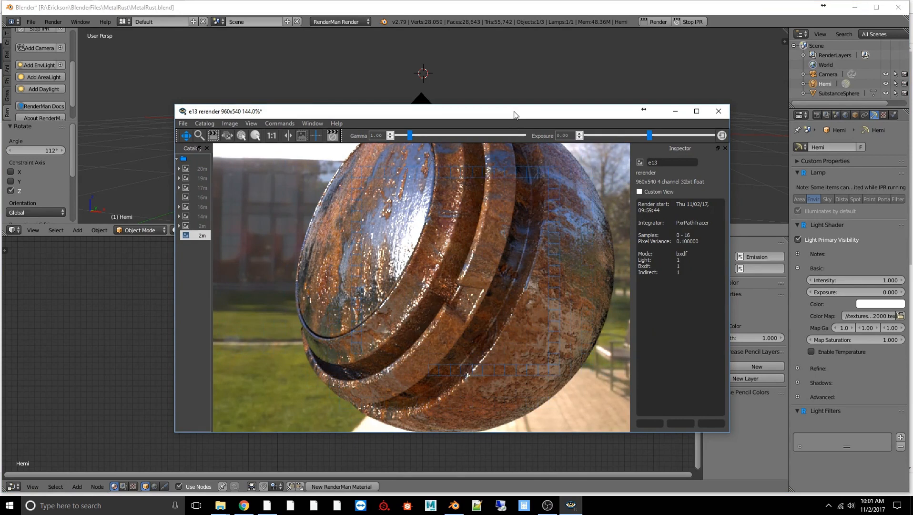
{"action": "left_click_drag", "start_coordinate": [514, 114], "coordinate": [912, 143]}
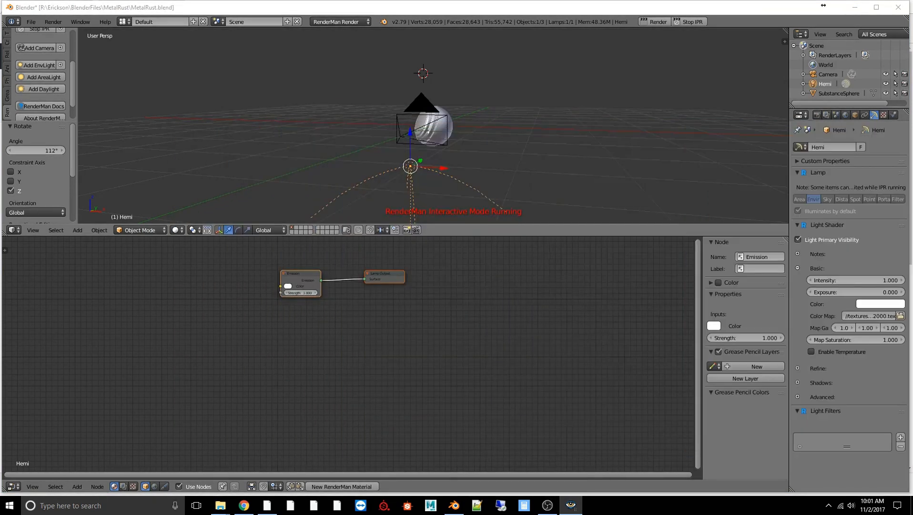
Step: Select the sphere and connect its PxrToFloat roughness node to the Diffuse Roughness input of the PxrSurface node
{"action": "right_click", "coordinate": [450, 125]}
{"action": "right_click", "coordinate": [454, 125]}
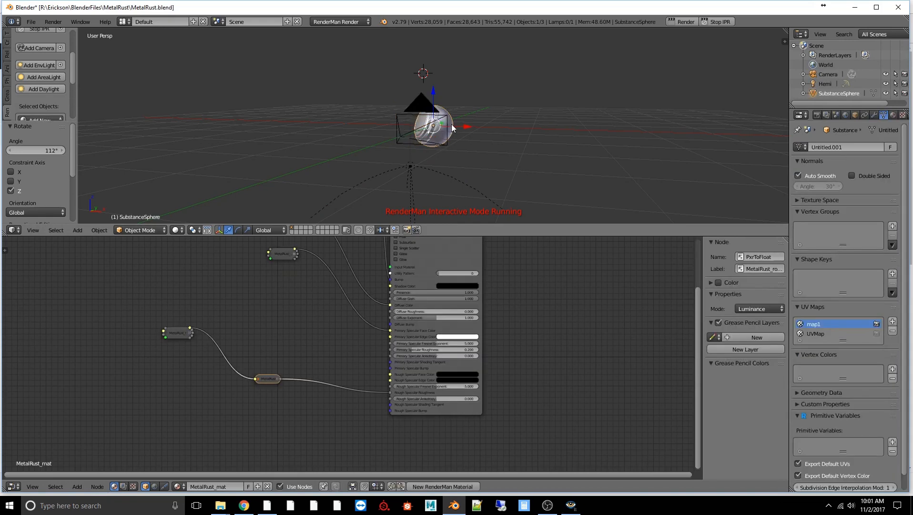
{"action": "scroll", "coordinate": [318, 361], "scroll_direction": "down", "scroll_amount": 2}
{"action": "scroll", "coordinate": [313, 372], "scroll_direction": "up", "scroll_amount": 3}
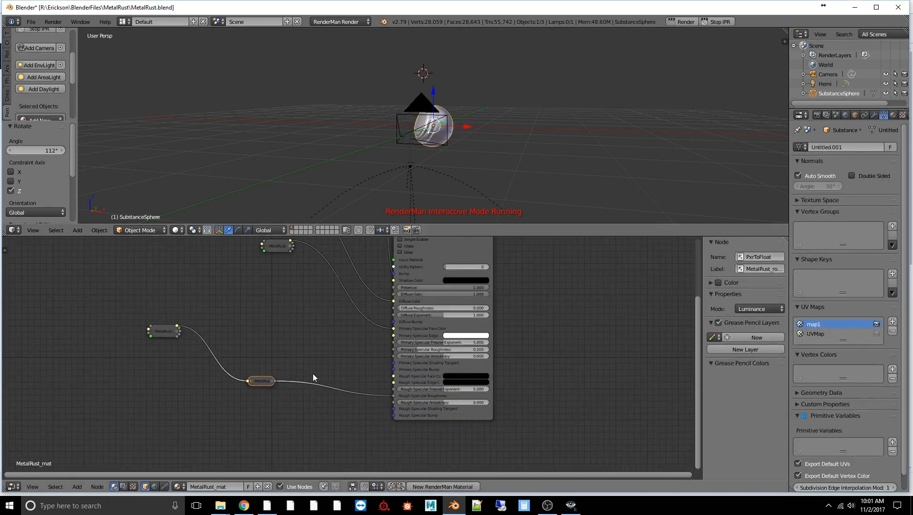
{"action": "scroll", "coordinate": [284, 379], "scroll_direction": "down", "scroll_amount": 2}
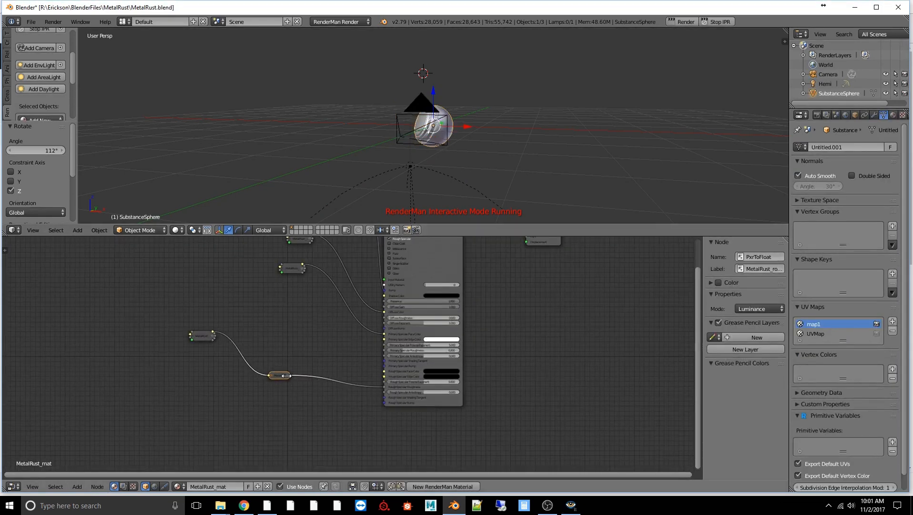
{"action": "left_click_drag", "start_coordinate": [290, 374], "coordinate": [265, 349]}
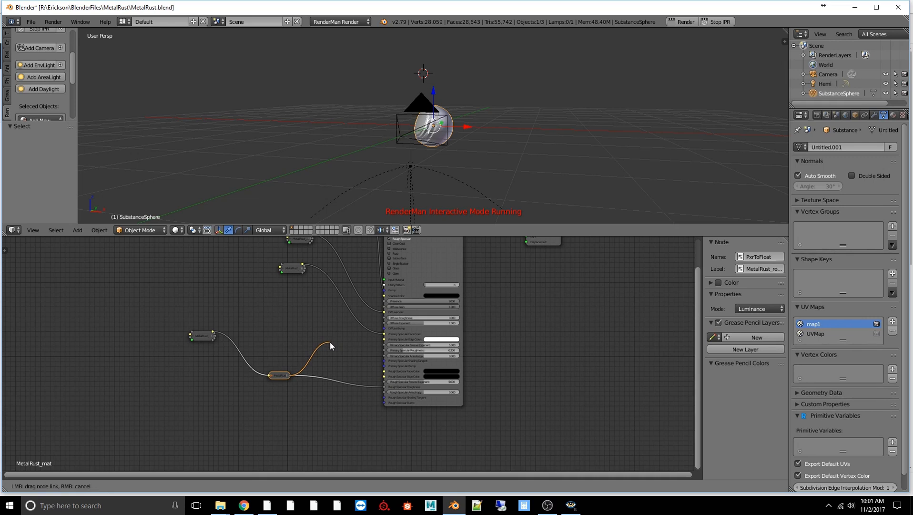
{"action": "left_click_drag", "start_coordinate": [335, 333], "coordinate": [386, 321]}
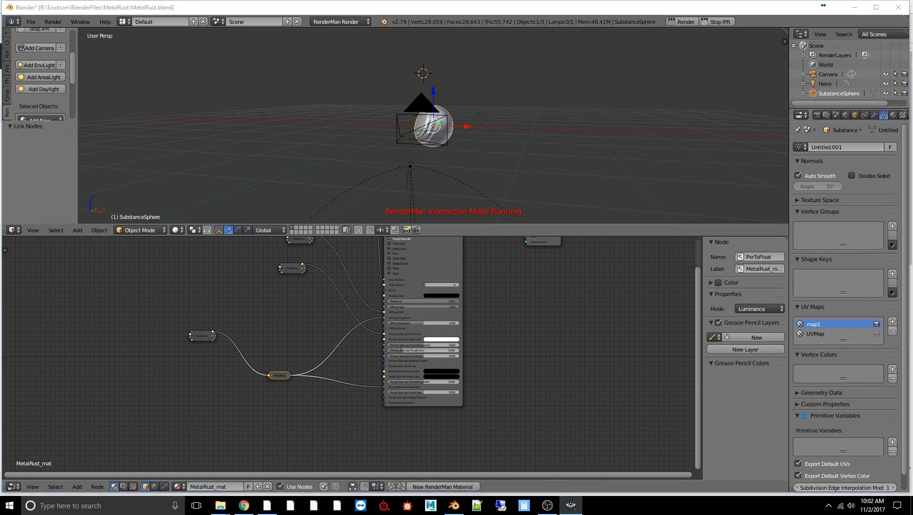
Step: Bring the render viewer back over the scene, examine the sphere's rust surface, and close the viewer
{"action": "left_click_drag", "start_coordinate": [912, 162], "coordinate": [428, 94]}
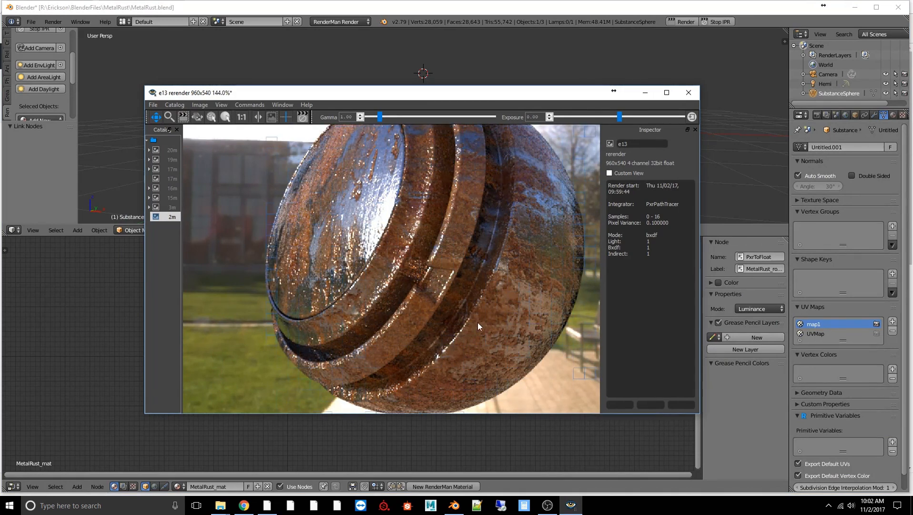
{"action": "scroll", "coordinate": [479, 319], "scroll_direction": "down", "scroll_amount": 4}
{"action": "scroll", "coordinate": [476, 321], "scroll_direction": "up", "scroll_amount": 2}
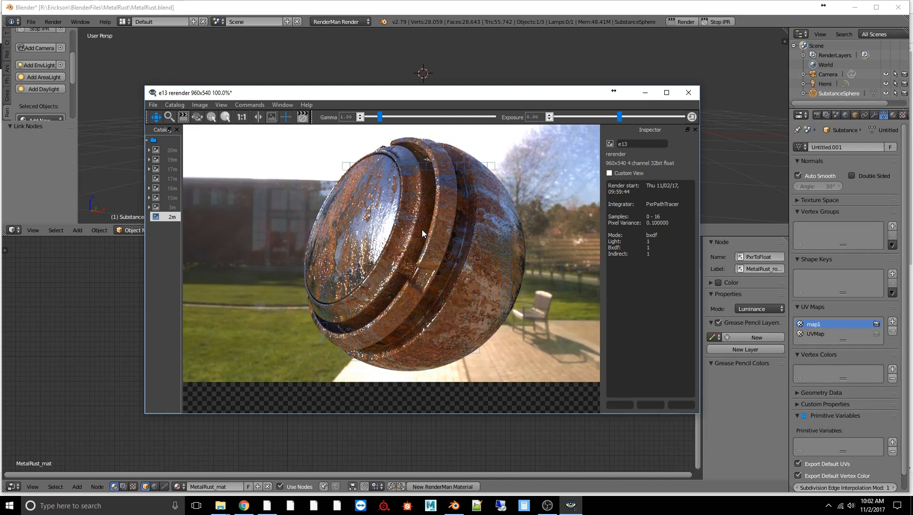
{"action": "left_click", "coordinate": [689, 93]}
{"action": "left_click", "coordinate": [479, 267]}
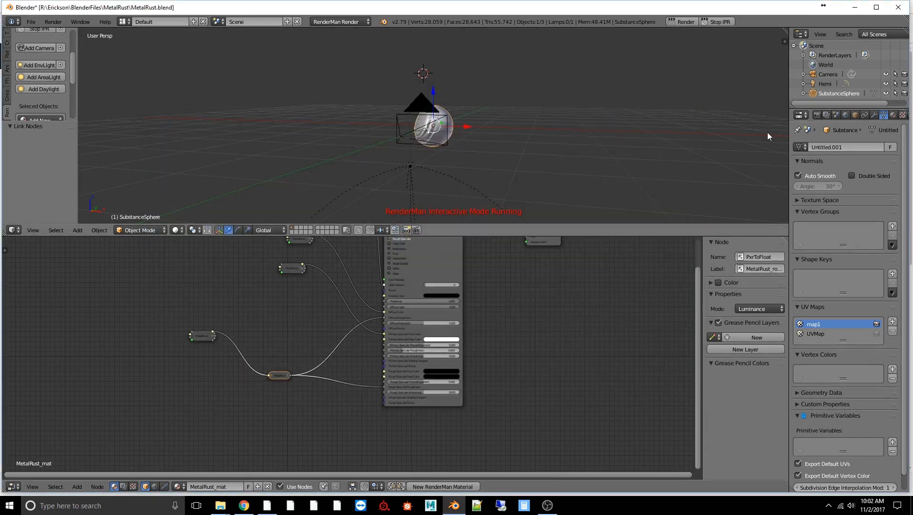
Step: Stop the interactive IPR render and switch the PxrSurface node's Subsurface lobe on and back off
{"action": "left_click", "coordinate": [818, 115]}
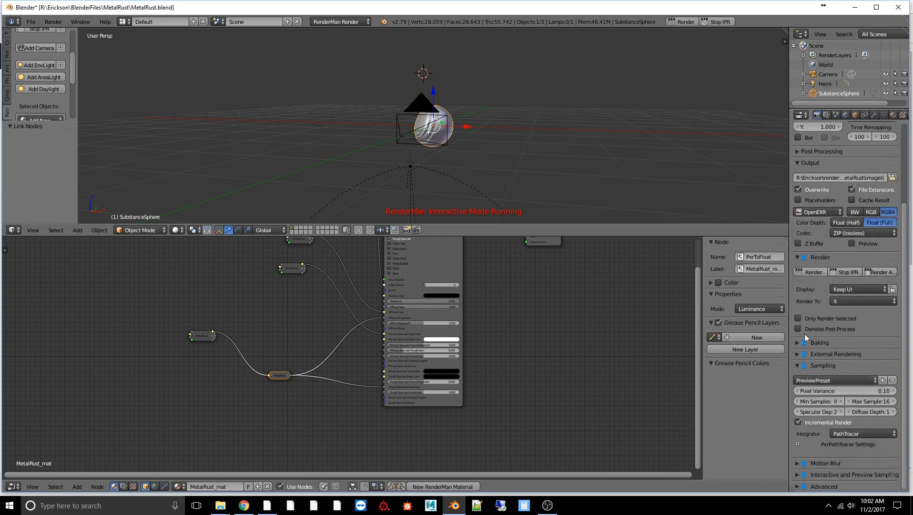
{"action": "left_click", "coordinate": [451, 257]}
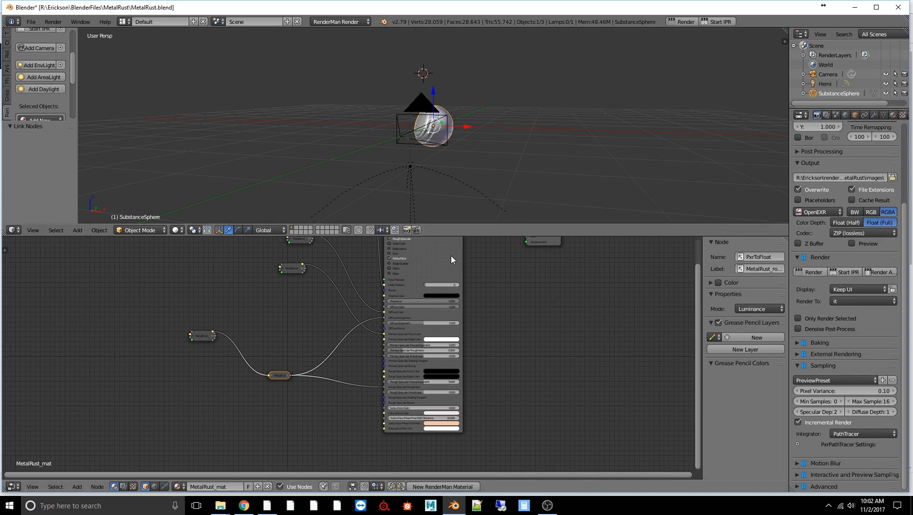
{"action": "left_click", "coordinate": [389, 258]}
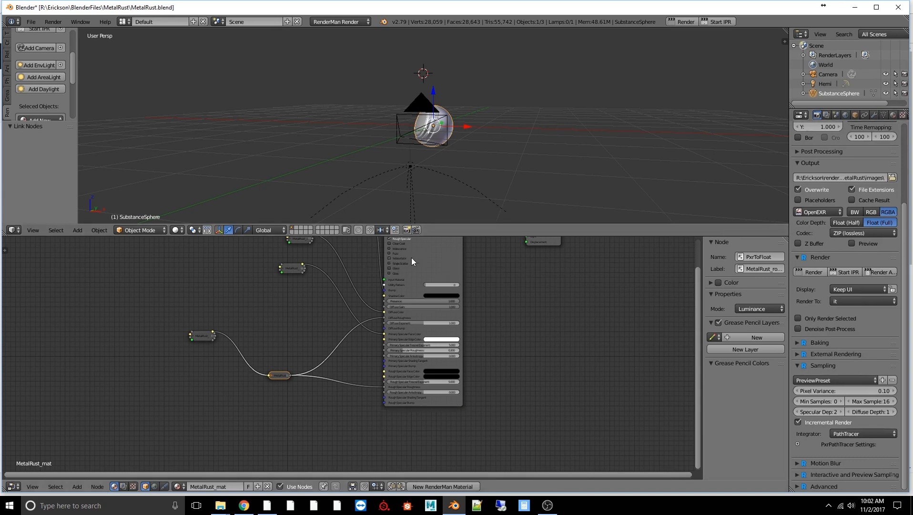
Step: Select the PxrSurface node and set the specular model in its primary specular advanced settings to Ggx
{"action": "scroll", "coordinate": [439, 280], "scroll_direction": "down", "scroll_amount": 3}
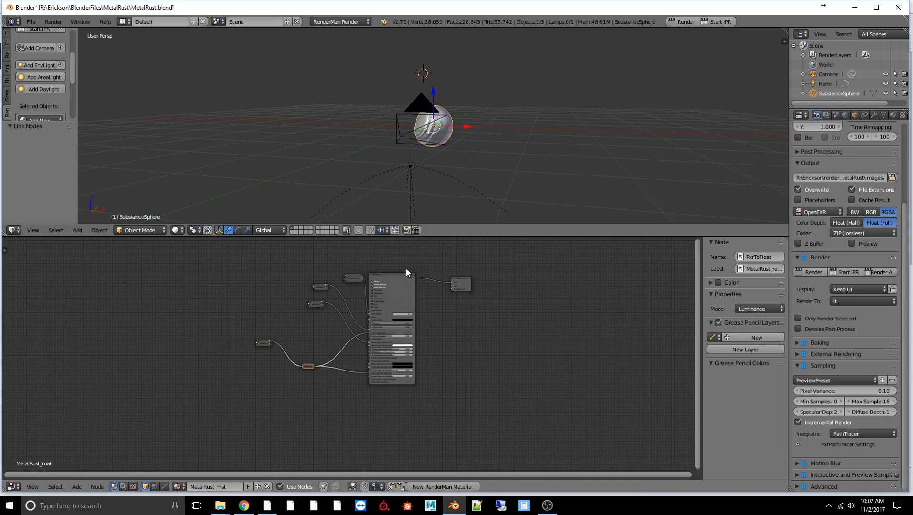
{"action": "left_click", "coordinate": [392, 277]}
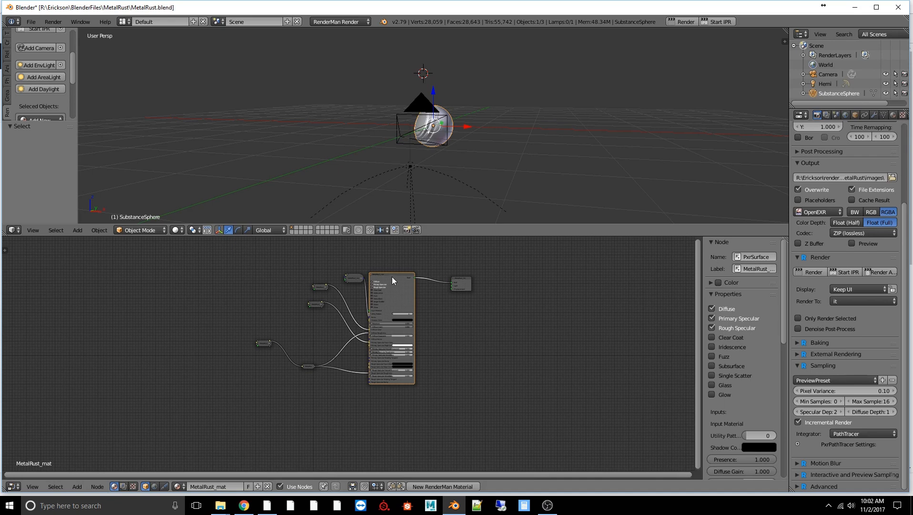
{"action": "scroll", "coordinate": [738, 384], "scroll_direction": "down", "scroll_amount": 4}
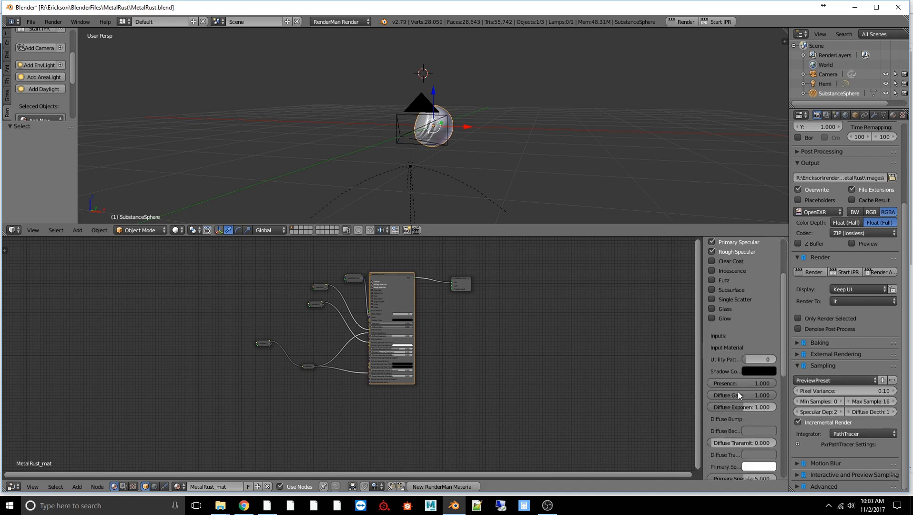
{"action": "scroll", "coordinate": [736, 471], "scroll_direction": "down", "scroll_amount": 12}
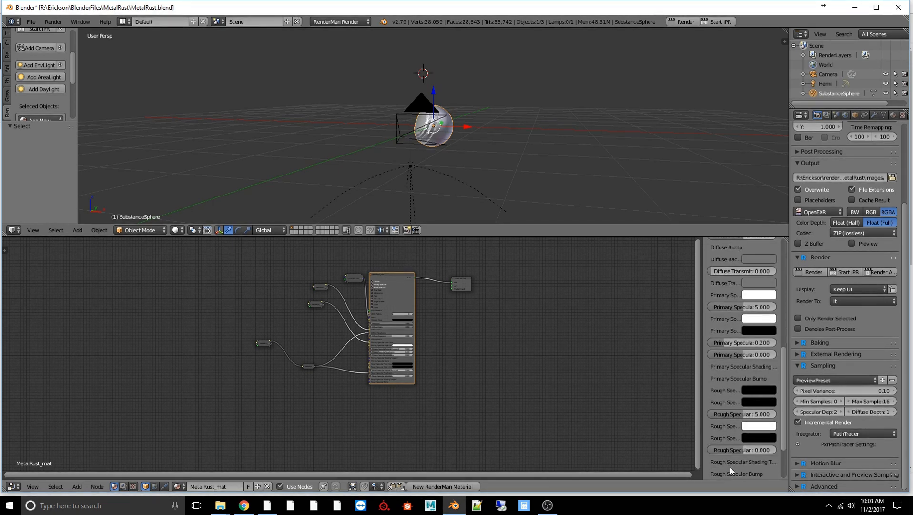
{"action": "scroll", "coordinate": [729, 467], "scroll_direction": "down", "scroll_amount": 1}
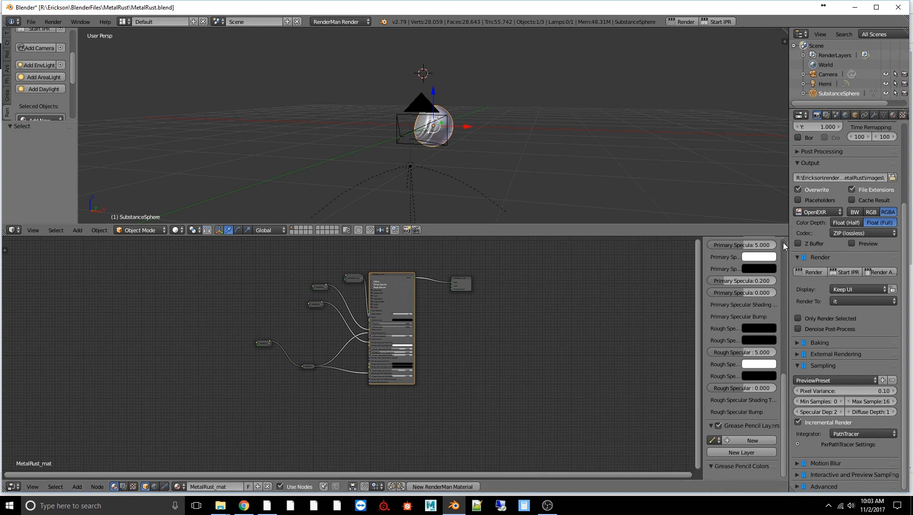
{"action": "left_click", "coordinate": [894, 116]}
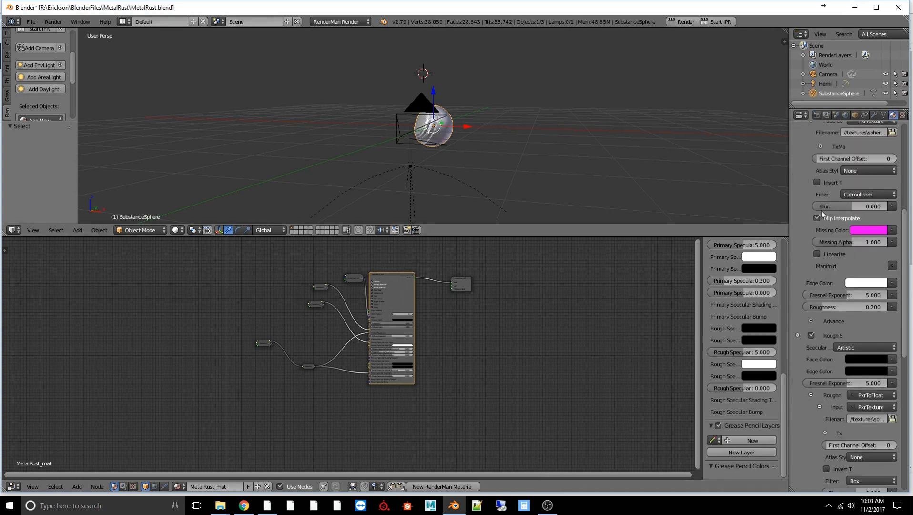
{"action": "left_click", "coordinate": [812, 321]}
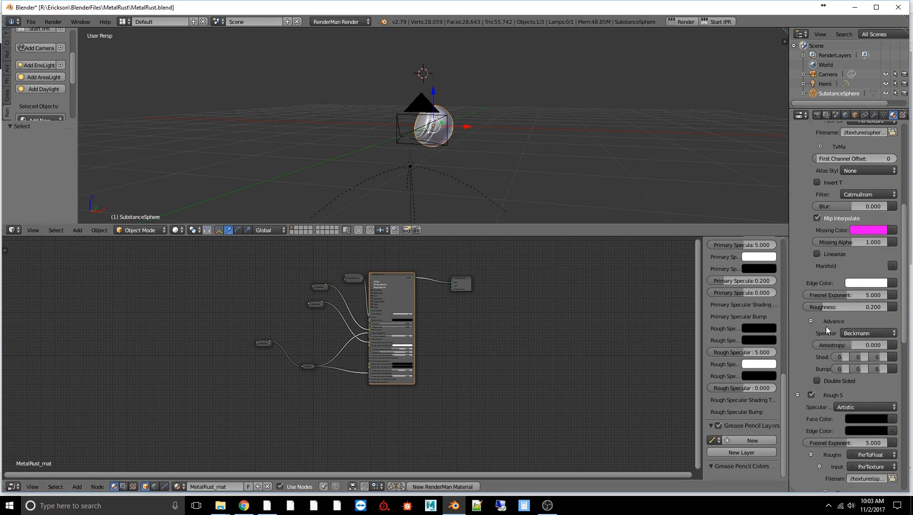
{"action": "left_click", "coordinate": [869, 333]}
{"action": "left_click", "coordinate": [847, 310]}
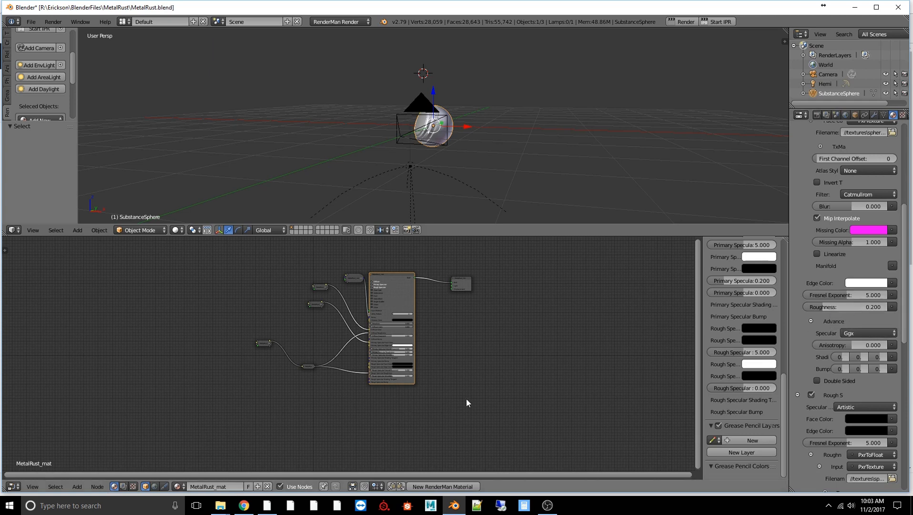
Step: Turn off the Diffuse lobe of the PxrSurface node
{"action": "scroll", "coordinate": [465, 398], "scroll_direction": "down", "scroll_amount": 1}
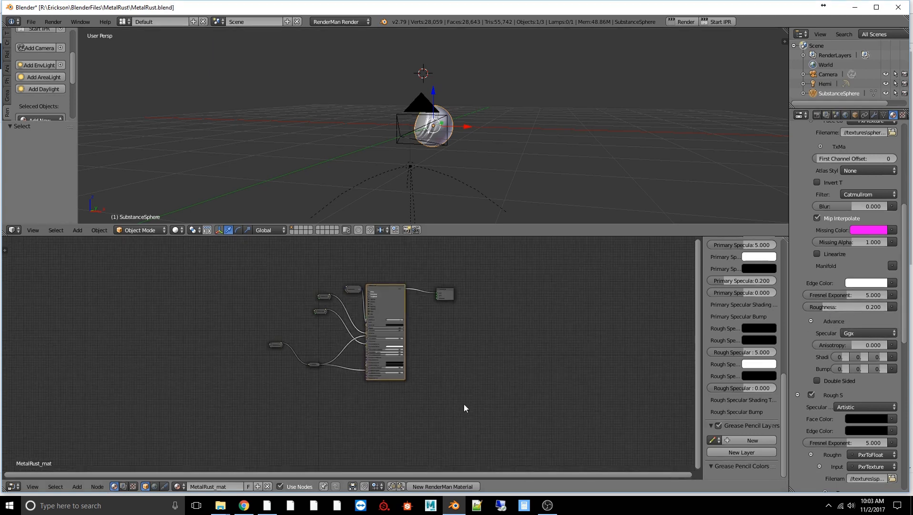
{"action": "left_click", "coordinate": [383, 292]}
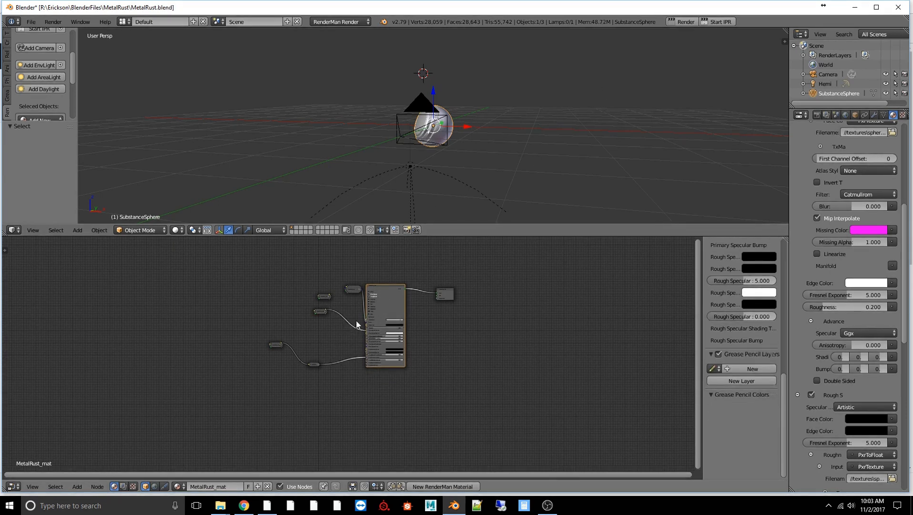
{"action": "scroll", "coordinate": [357, 320], "scroll_direction": "up", "scroll_amount": 1}
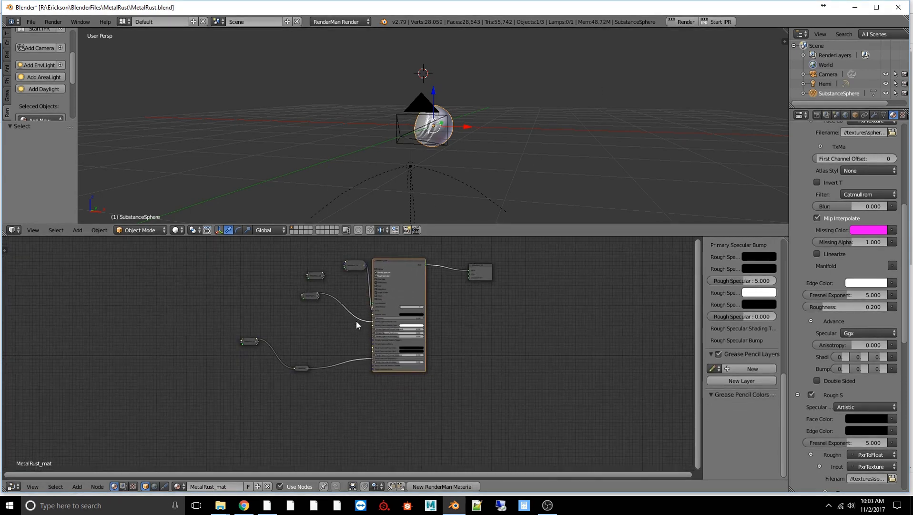
Step: Turn the PxrSurface node's Diffuse lobe back on and shift the normal map node slightly away from the shader
{"action": "left_click", "coordinate": [375, 268]}
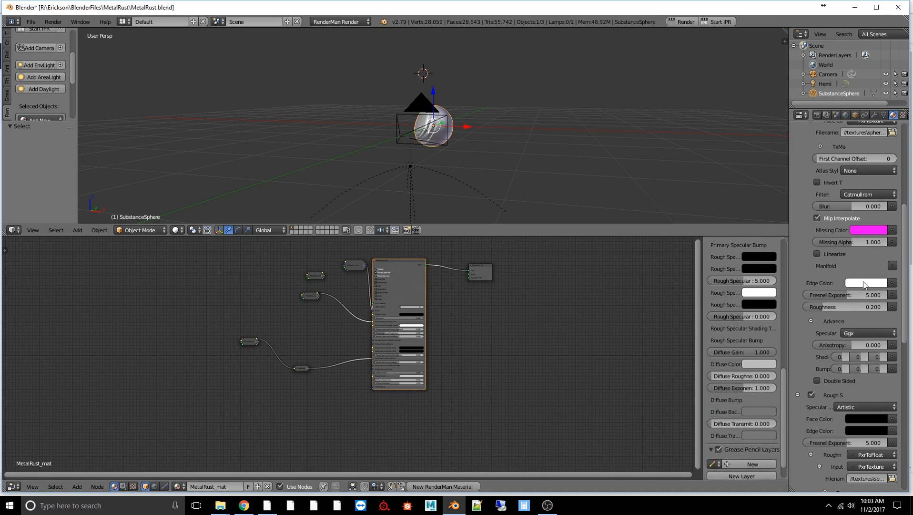
{"action": "right_click", "coordinate": [354, 270]}
{"action": "right_click_drag", "start_coordinate": [354, 269], "coordinate": [342, 268]}
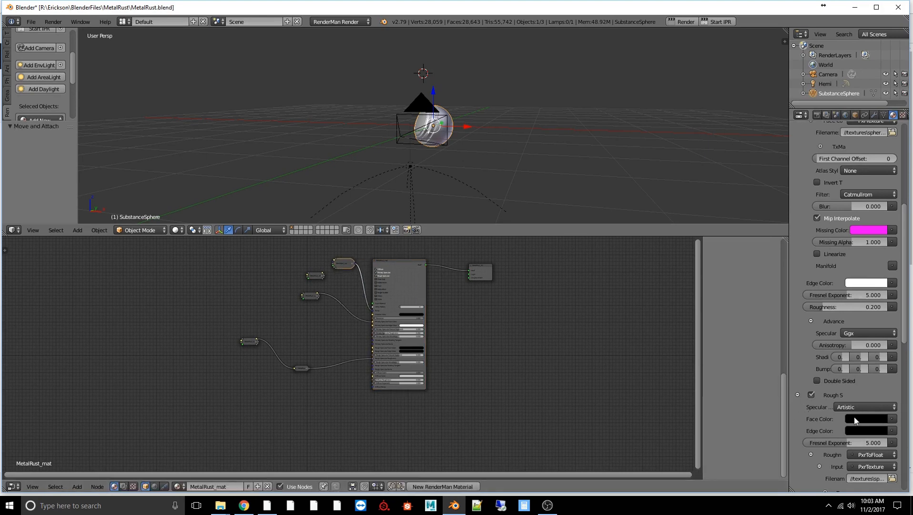
Step: Connect the unlinked texture node's colour output to the Diffuse Color input of the PxrSurface node
{"action": "scroll", "coordinate": [336, 283], "scroll_direction": "up", "scroll_amount": 2}
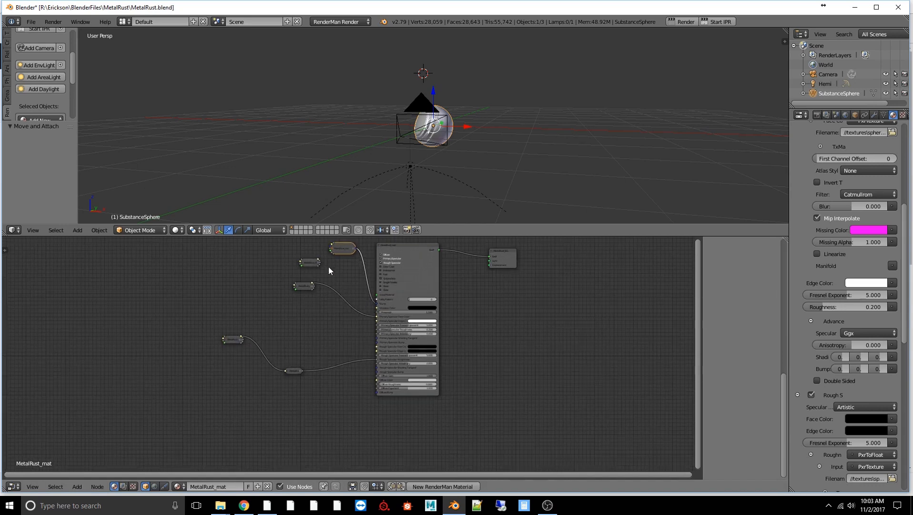
{"action": "right_click", "coordinate": [312, 262]}
{"action": "scroll", "coordinate": [320, 262], "scroll_direction": "up", "scroll_amount": 2}
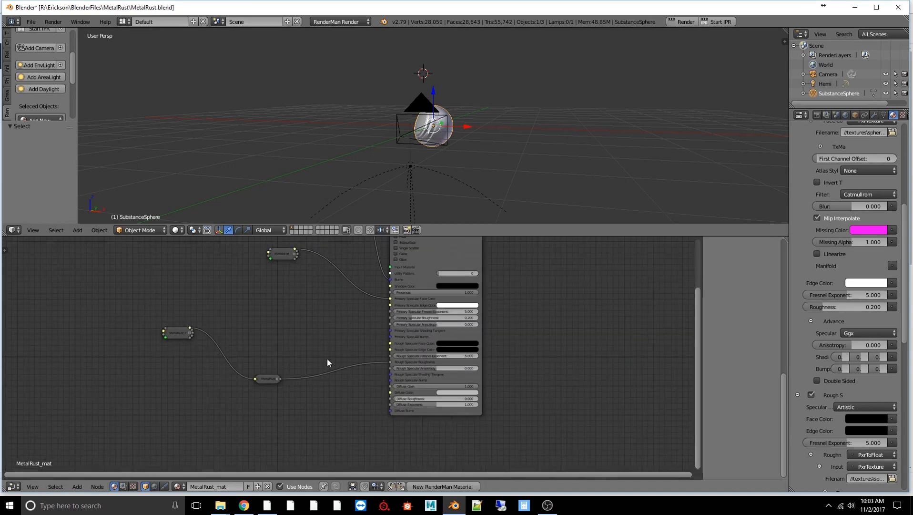
{"action": "scroll", "coordinate": [335, 381], "scroll_direction": "up", "scroll_amount": 4}
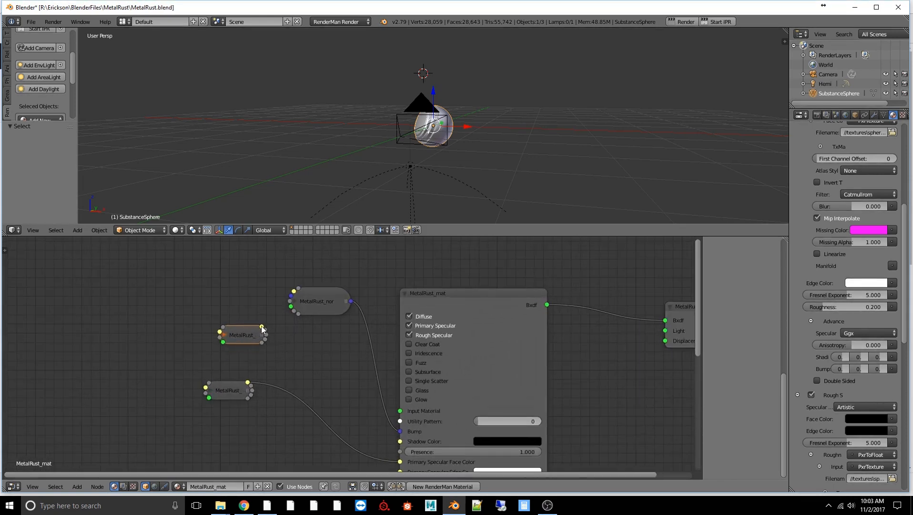
{"action": "left_click_drag", "start_coordinate": [262, 326], "coordinate": [327, 343]}
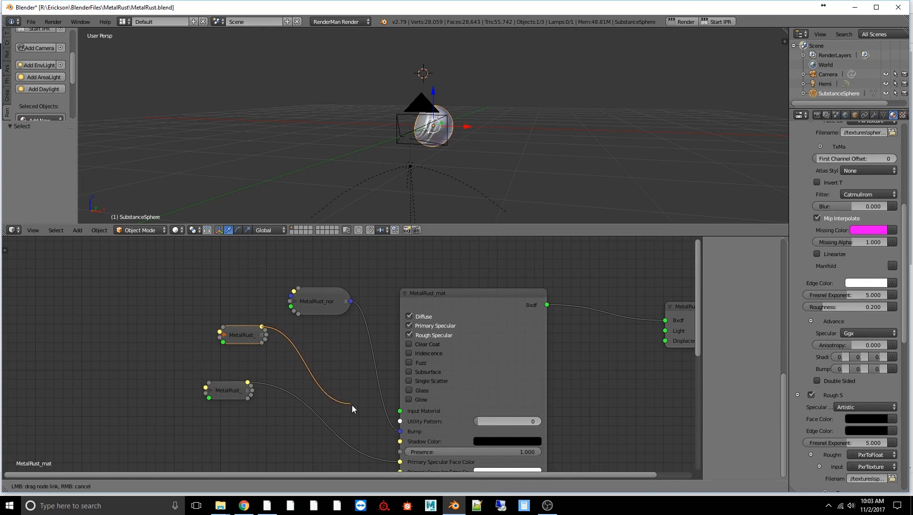
{"action": "mouse_move", "coordinate": [352, 404]}
{"action": "left_mouse_down"}
{"action": "mouse_move", "coordinate": [379, 444]}
{"action": "mouse_move", "coordinate": [379, 477]}
{"action": "mouse_move", "coordinate": [397, 472]}
{"action": "mouse_move", "coordinate": [342, 450]}
{"action": "mouse_move", "coordinate": [363, 406]}
{"action": "left_mouse_up"}
{"action": "scroll", "coordinate": [364, 405], "scroll_direction": "down", "scroll_amount": 2}
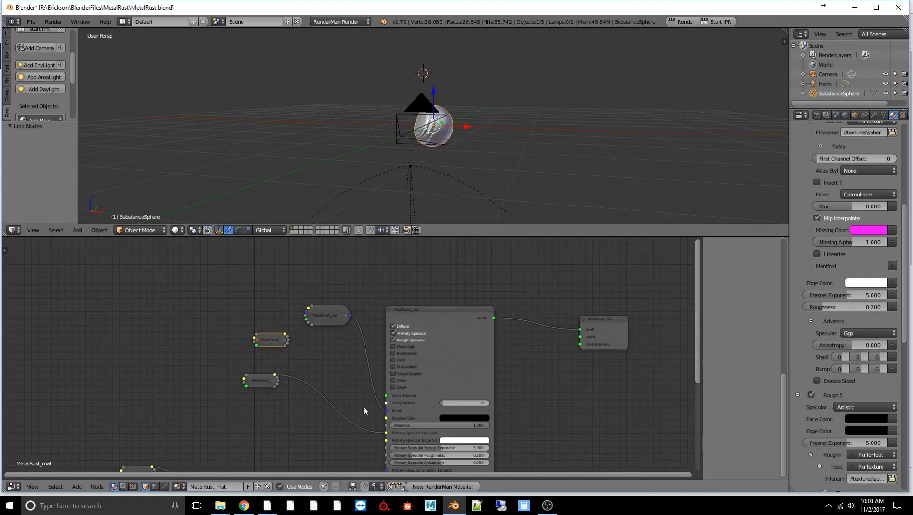
{"action": "middle_click_drag", "start_coordinate": [363, 406], "coordinate": [377, 357]}
{"action": "middle_click_drag", "start_coordinate": [391, 330], "coordinate": [390, 328]}
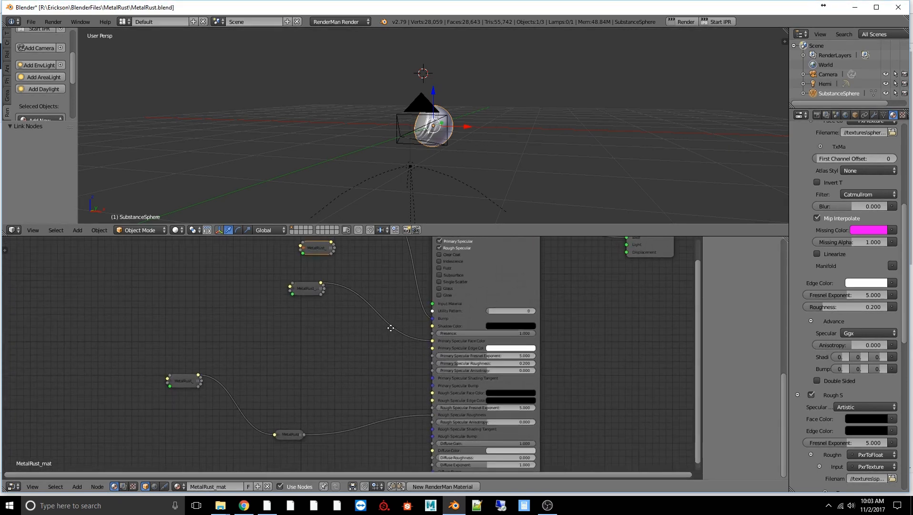
{"action": "left_click_drag", "start_coordinate": [332, 242], "coordinate": [432, 450]}
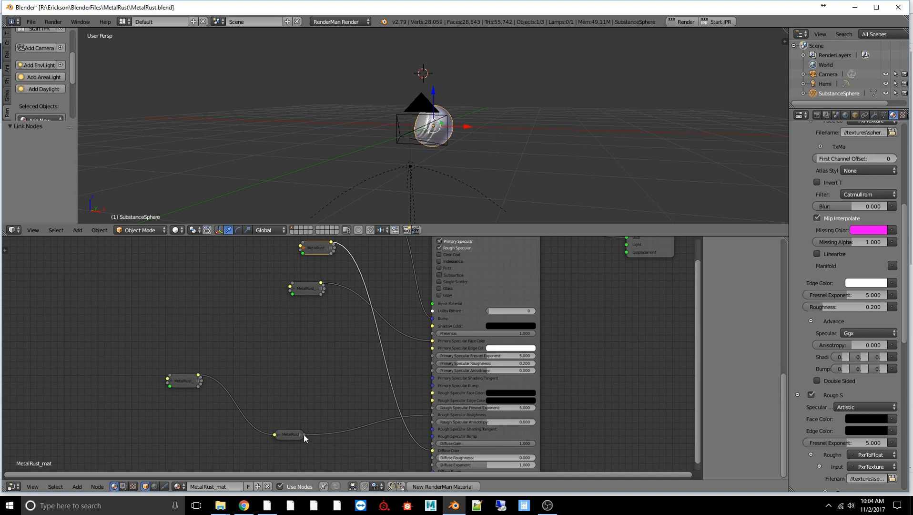
Step: Connect the PxrToFloat node's output to the PxrSurface Diffuse Roughness input and save the Blender file
{"action": "left_click_drag", "start_coordinate": [304, 433], "coordinate": [435, 456]}
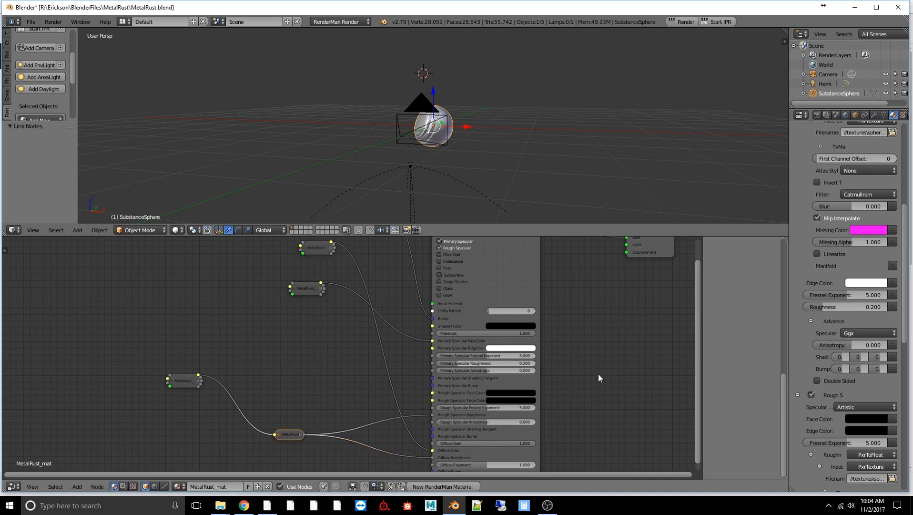
{"action": "middle_click_drag", "start_coordinate": [599, 377], "coordinate": [559, 365]}
{"action": "left_click", "coordinate": [31, 22]}
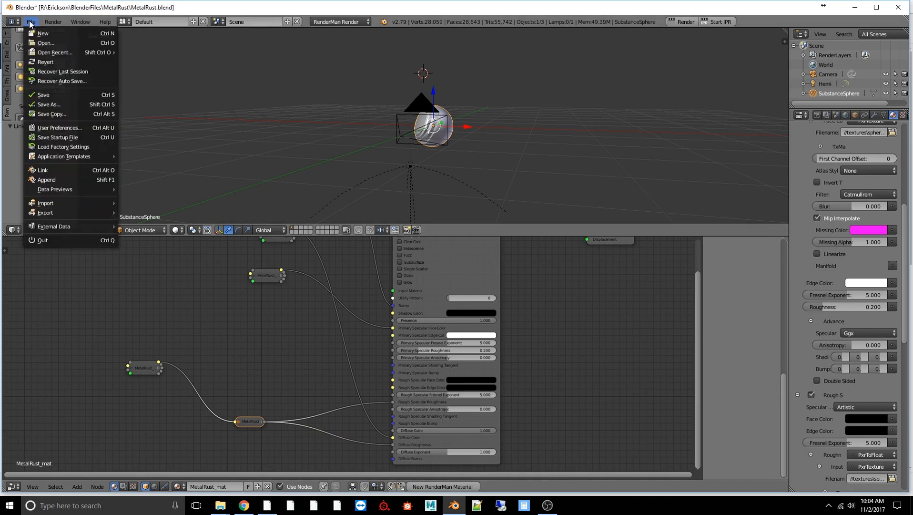
{"action": "left_click", "coordinate": [47, 95]}
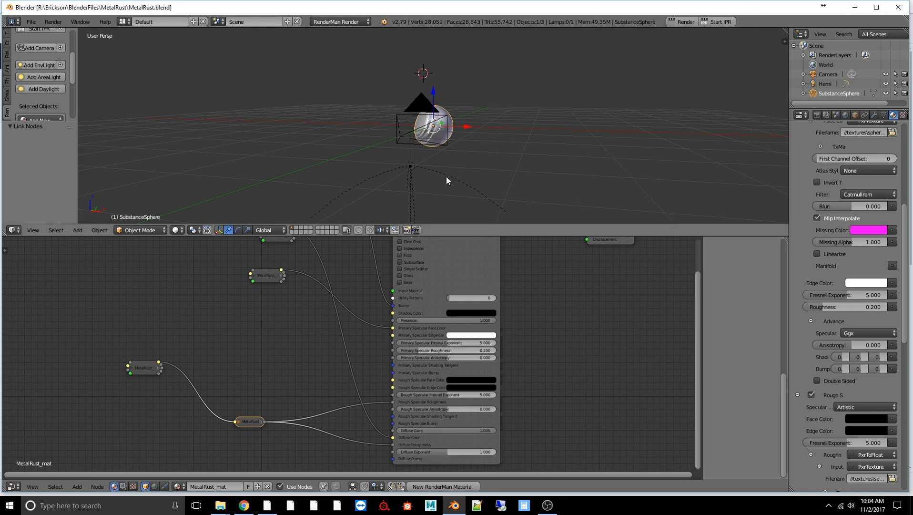
Step: Apply the FinalDenoisePreset to the render sampling settings and set the maximum samples to 128
{"action": "left_click", "coordinate": [817, 114]}
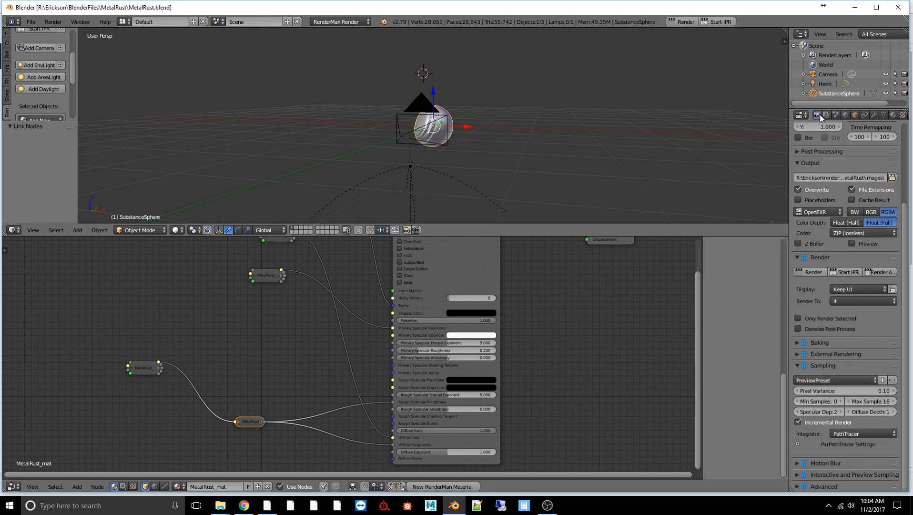
{"action": "left_click", "coordinate": [812, 379]}
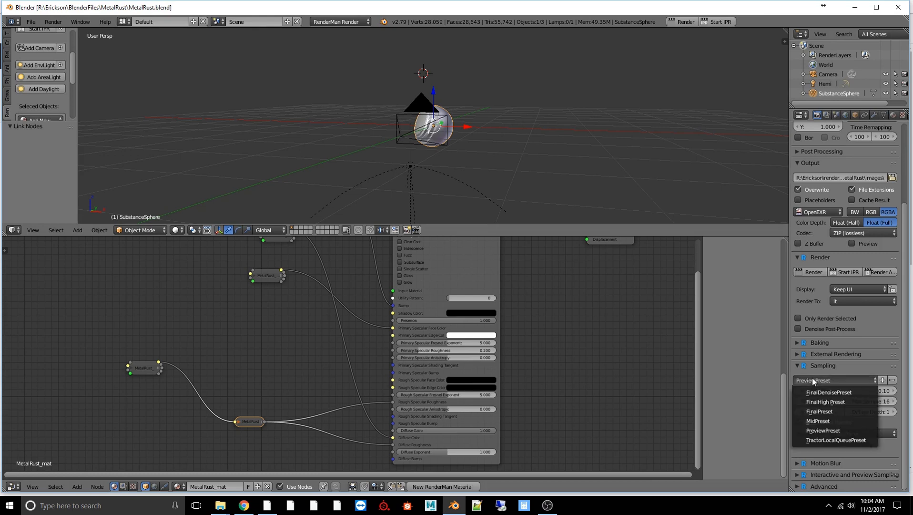
{"action": "left_click", "coordinate": [840, 392]}
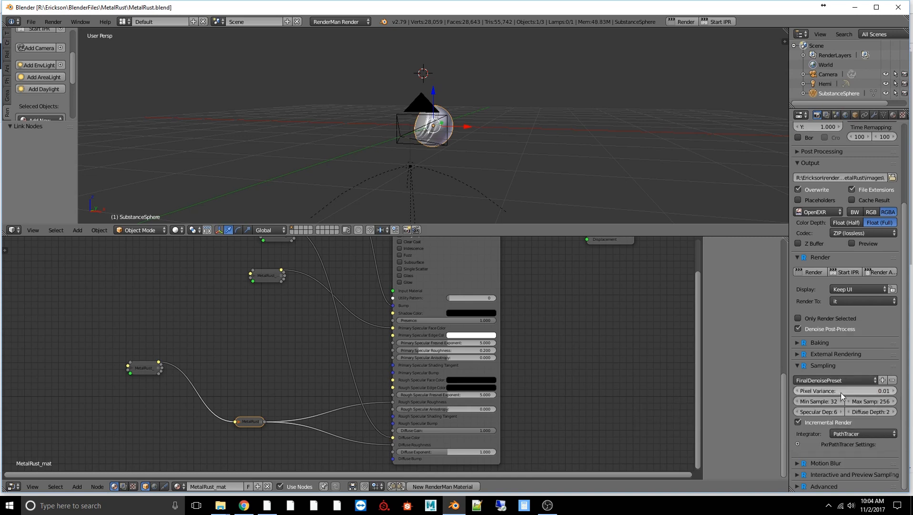
{"action": "left_click", "coordinate": [883, 401]}
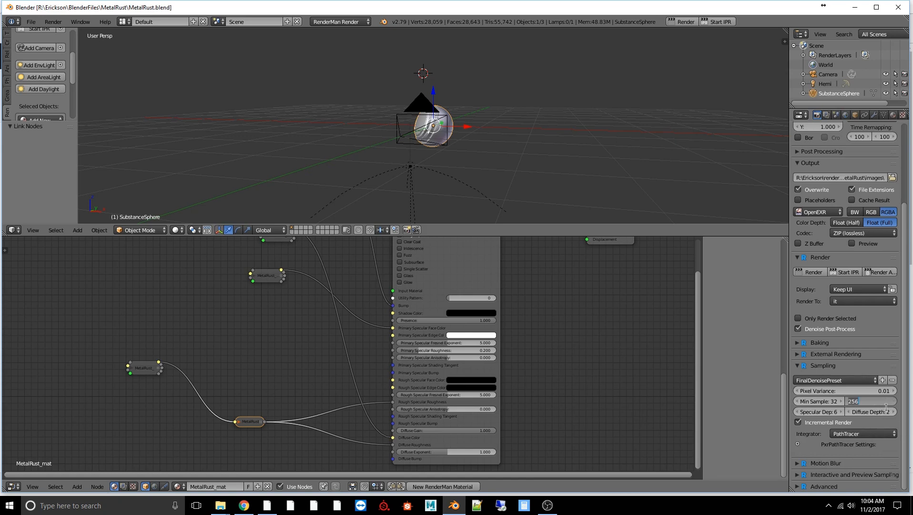
{"action": "type", "text": "128"}
{"action": "key", "text": "Return"}
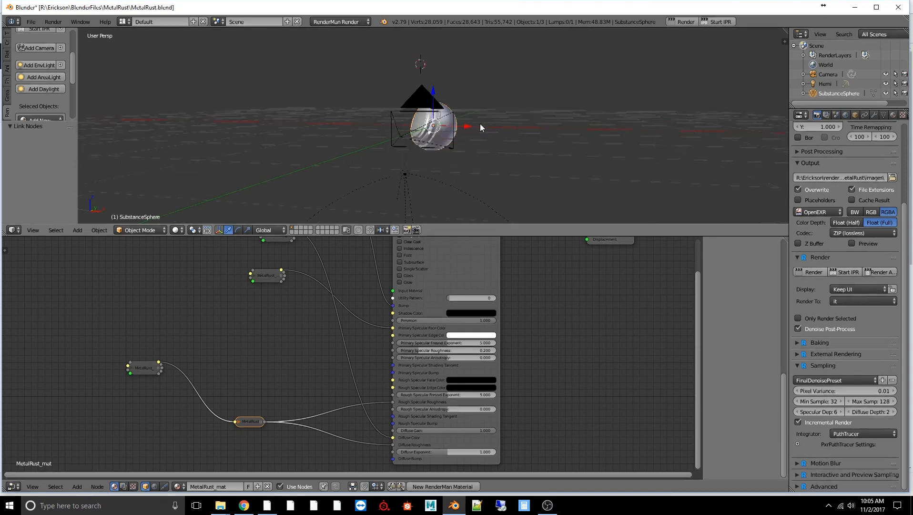
Step: Look through the scene camera, render the final image, and fit the result in the render viewer
{"action": "key", "text": "KP_0"}
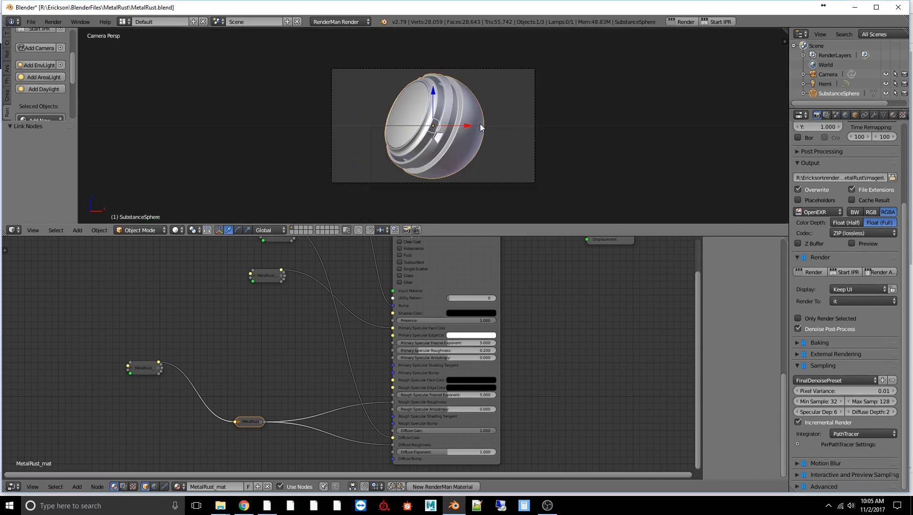
{"action": "left_click", "coordinate": [679, 22]}
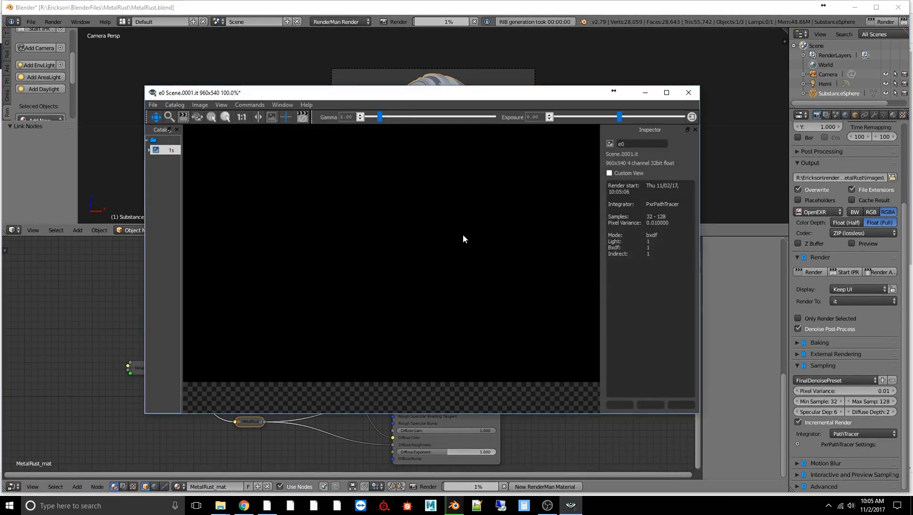
{"action": "scroll", "coordinate": [462, 234], "scroll_direction": "down", "scroll_amount": 2}
{"action": "scroll", "coordinate": [461, 238], "scroll_direction": "up", "scroll_amount": 1}
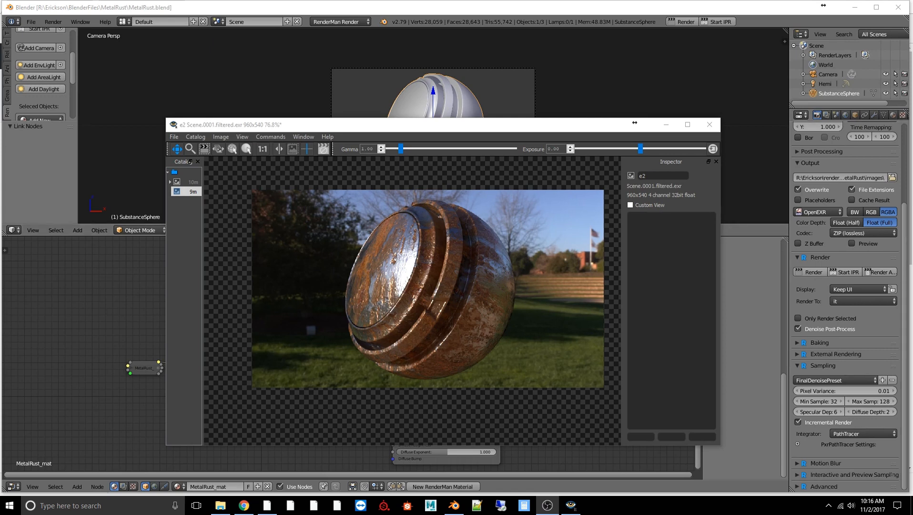
Step: Switch to File Explorer, open the MetalRust project's images folder, and compare the filtered and variance EXR files
{"action": "left_click_drag", "start_coordinate": [912, 29], "coordinate": [500, 30]}
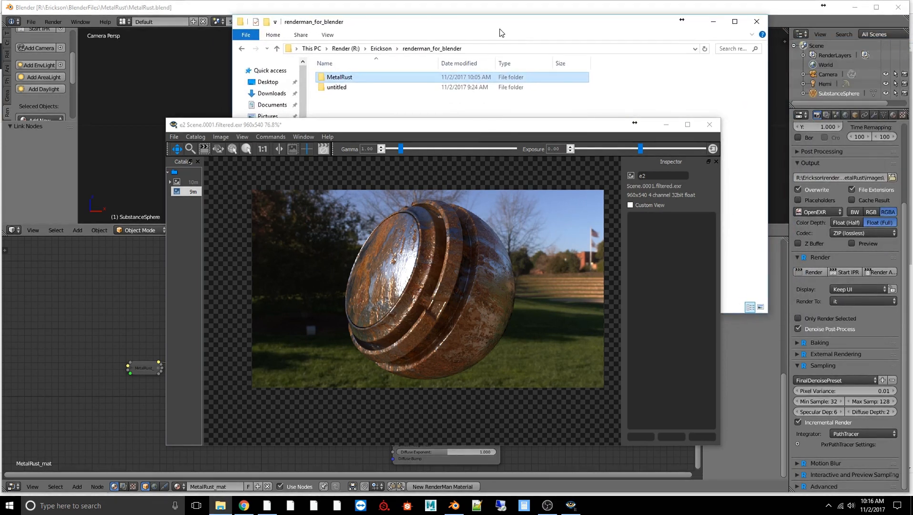
{"action": "left_click_drag", "start_coordinate": [481, 128], "coordinate": [474, 280]}
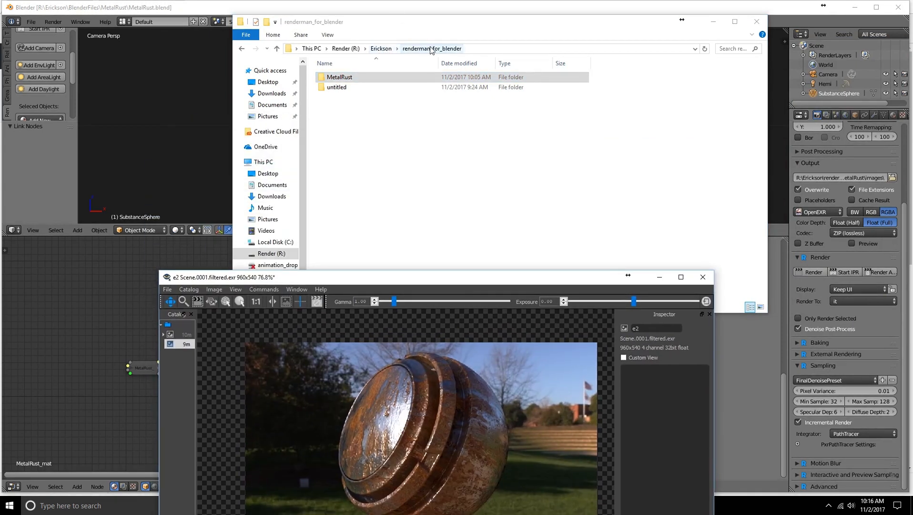
{"action": "double_click", "coordinate": [349, 80]}
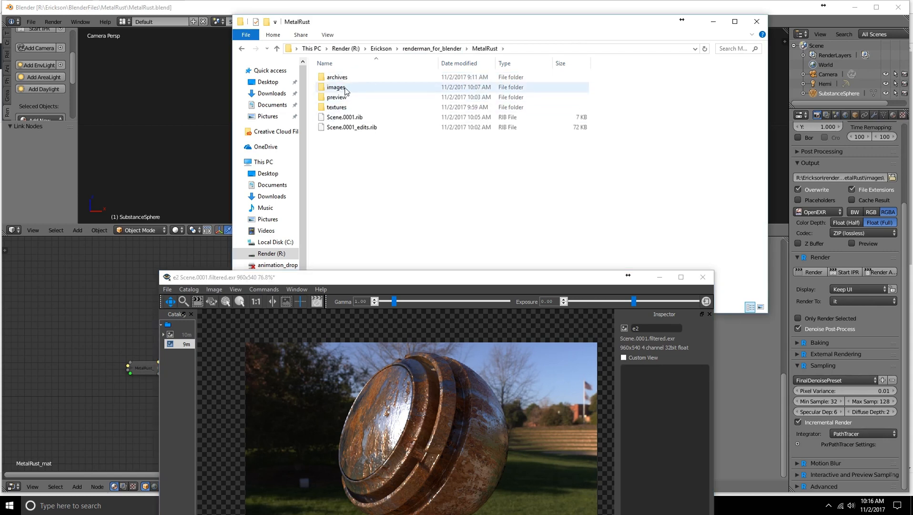
{"action": "double_click", "coordinate": [345, 89]}
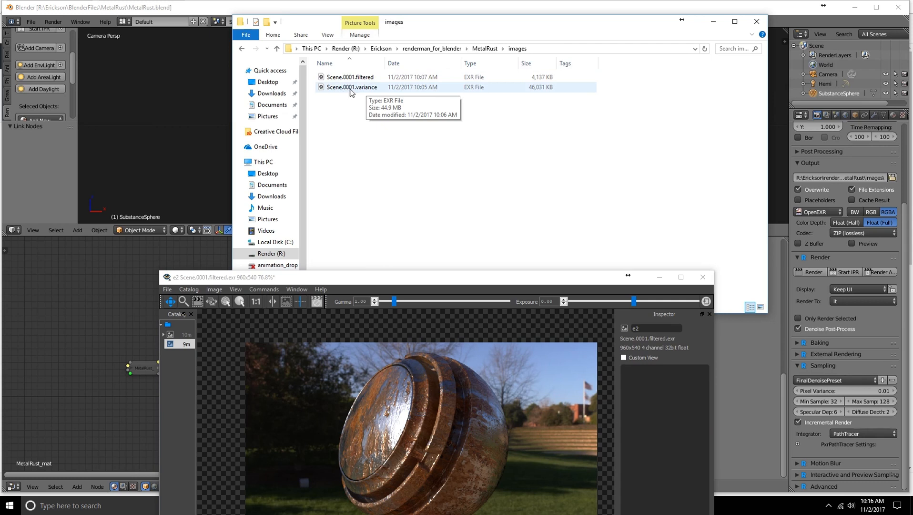
{"action": "left_click", "coordinate": [361, 89]}
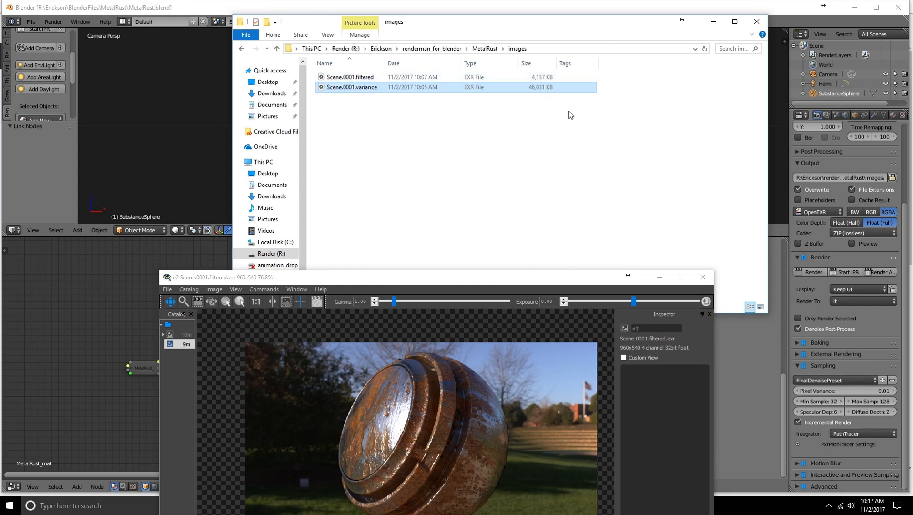
{"action": "left_click", "coordinate": [544, 77]}
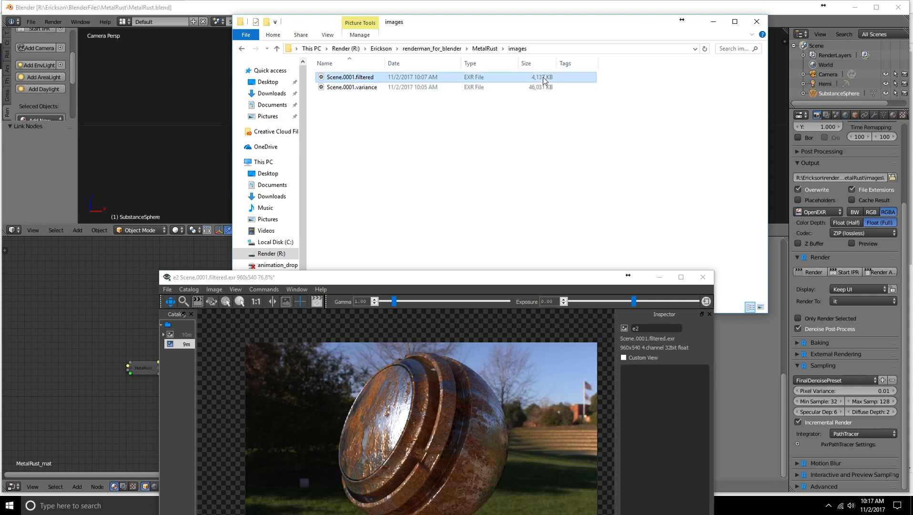
Step: Open Scene.0001.filtered in Photoshop with its alpha channel read as transparency, and move the render viewer away from the image
{"action": "double_click", "coordinate": [370, 78]}
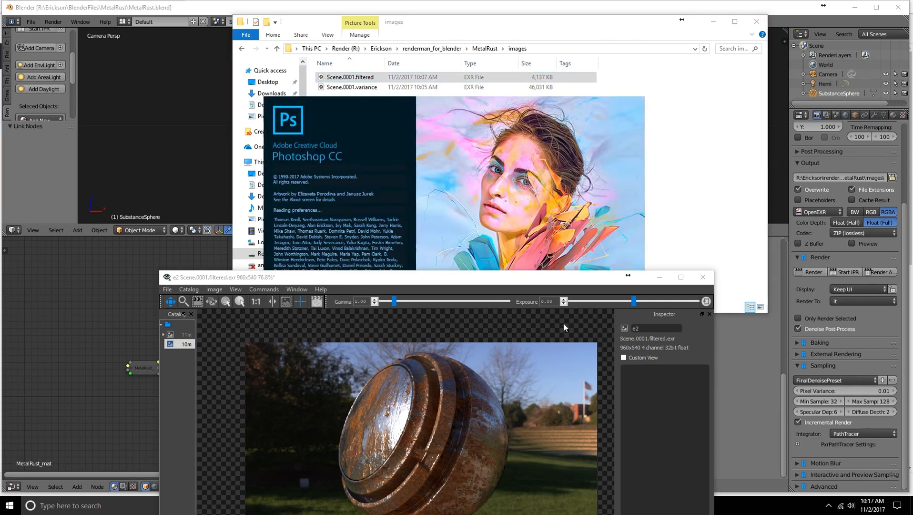
{"action": "left_click_drag", "start_coordinate": [512, 281], "coordinate": [516, 377]}
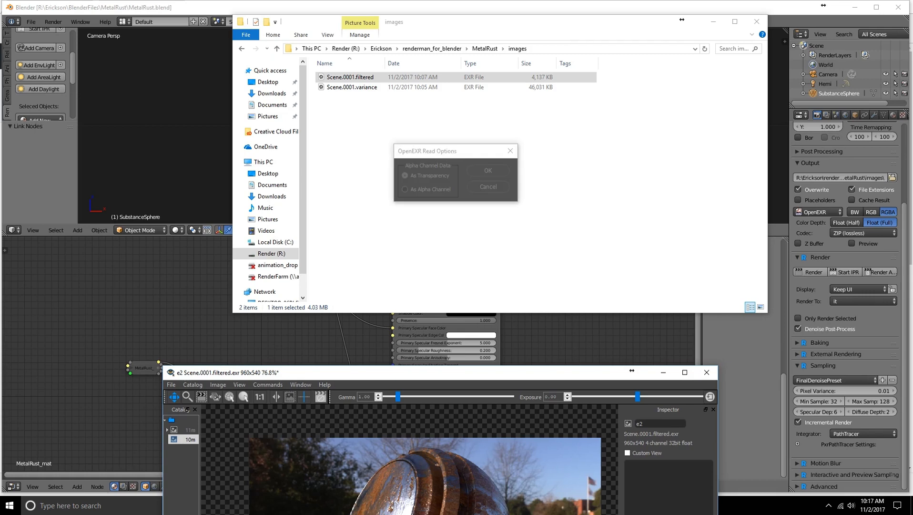
{"action": "left_click", "coordinate": [488, 171]}
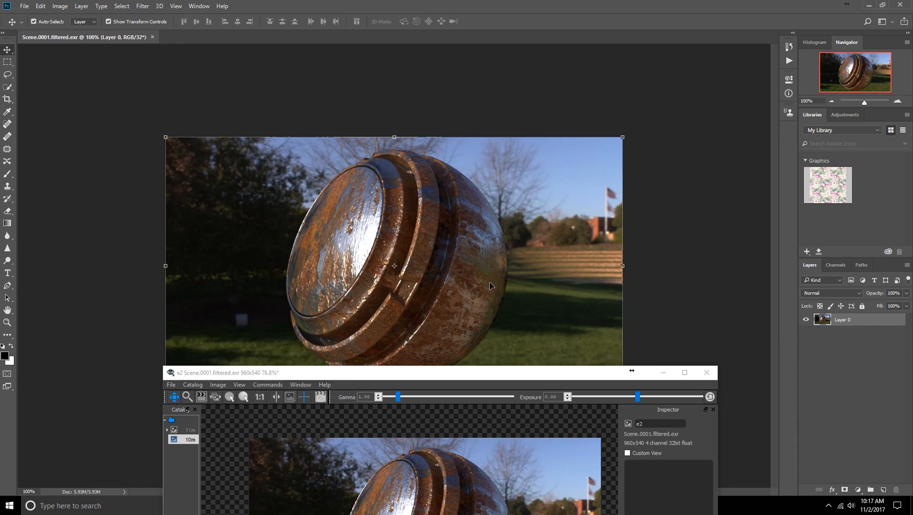
{"action": "left_click_drag", "start_coordinate": [596, 378], "coordinate": [572, 388]}
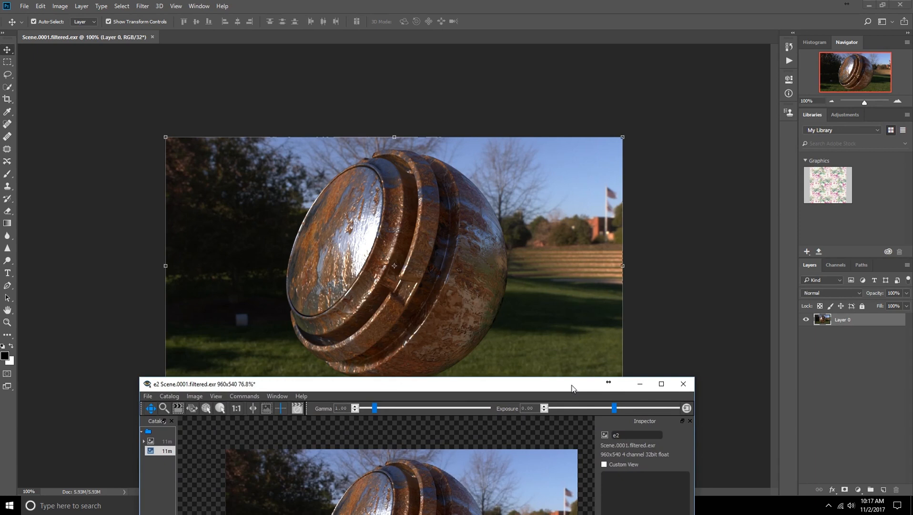